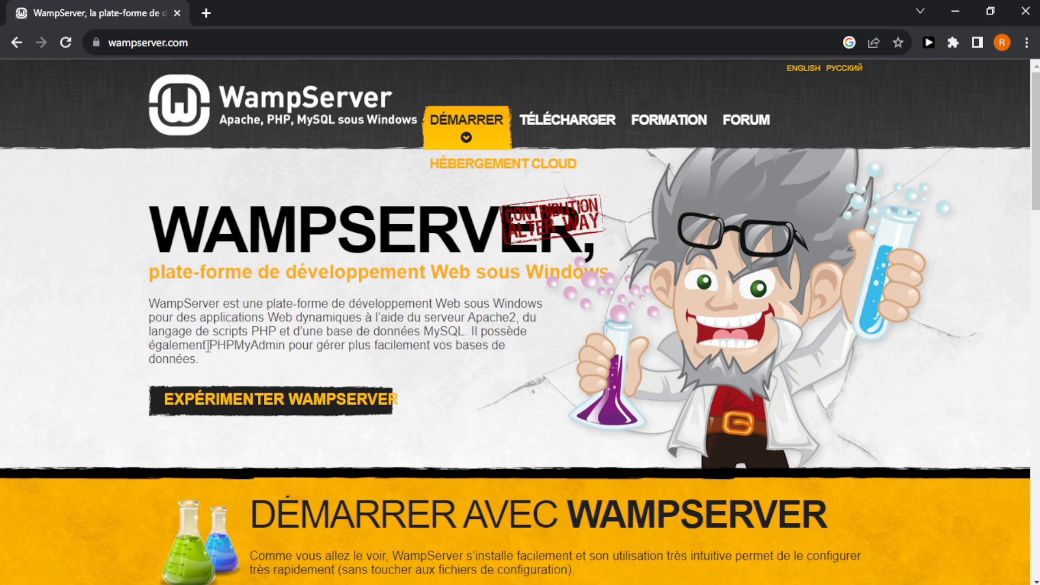
Start the direct download of WampServer 64 bits (X64) 3.2.6 from the WampServer site, skipping the contact form.
double_click(276, 347)
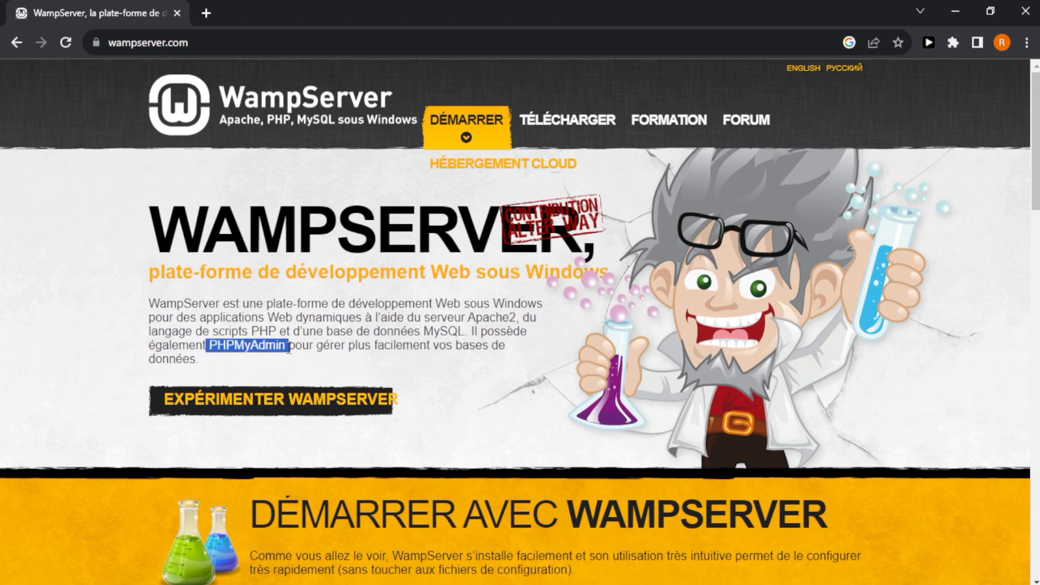
double_click(290, 346)
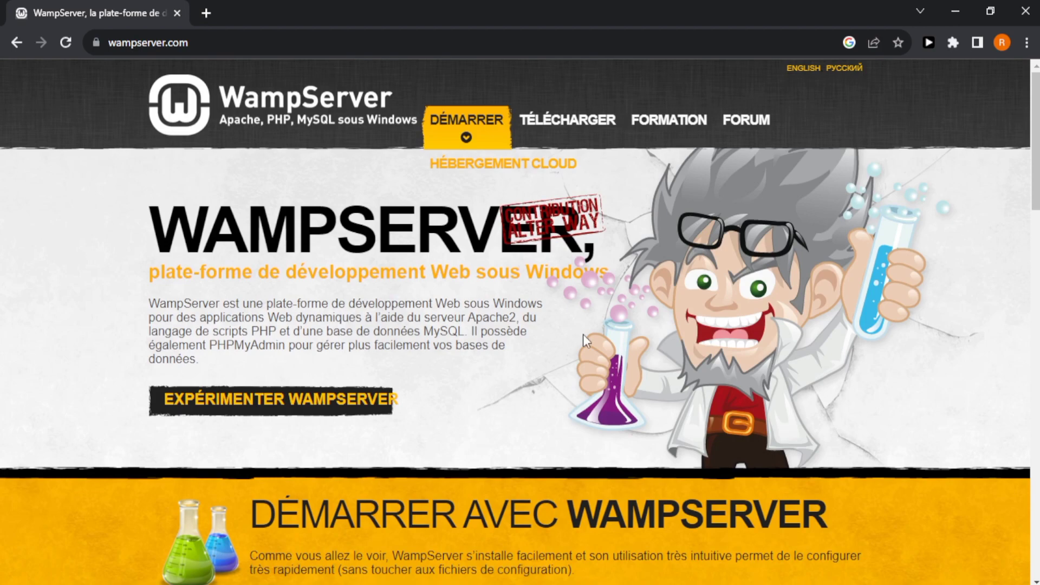
left_click_drag(1035, 158, 1034, 250)
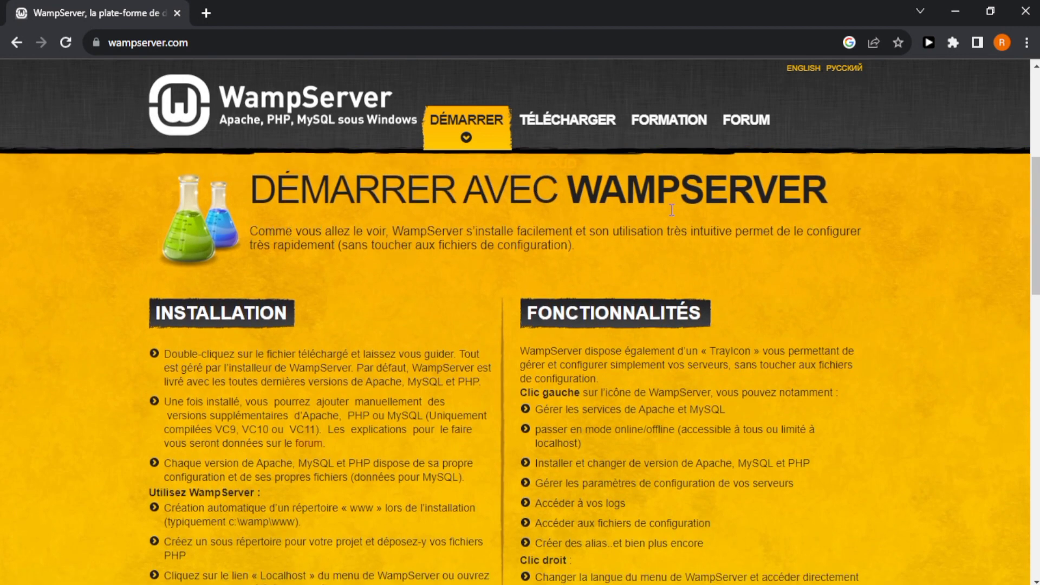
left_click_drag(1035, 227, 1035, 257)
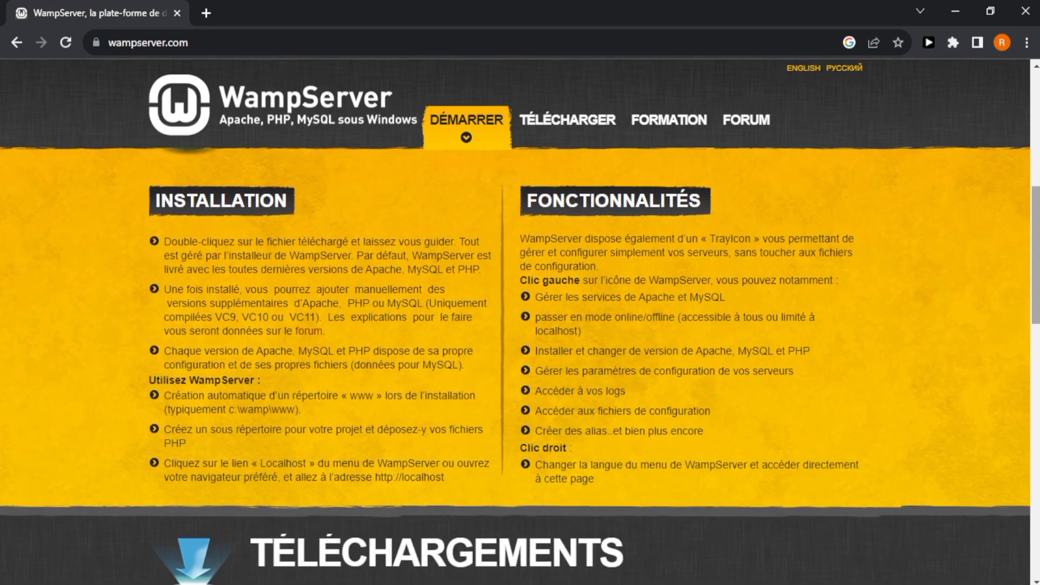
left_click_drag(1035, 266, 1035, 375)
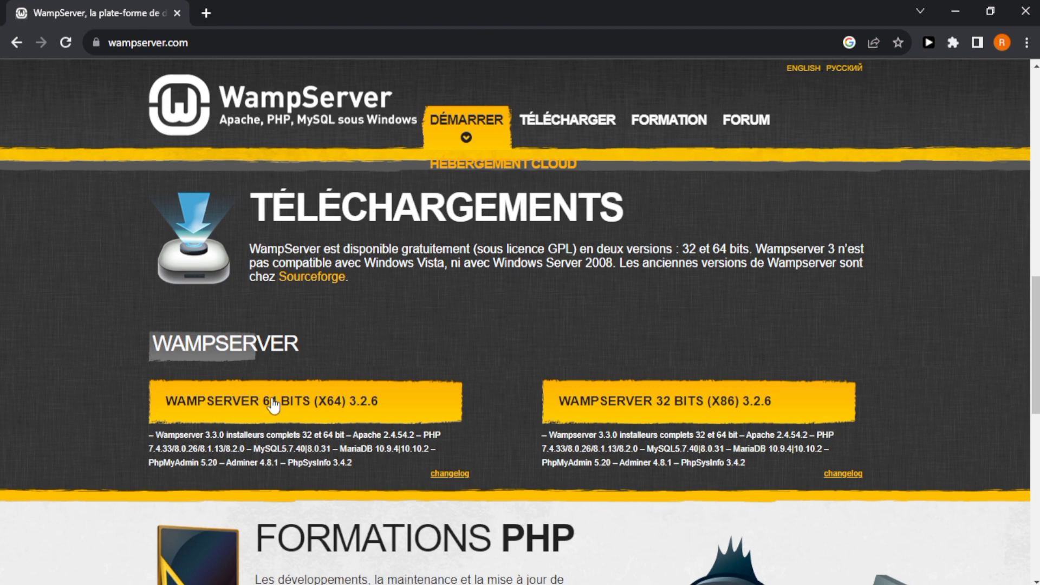
left_click(345, 407)
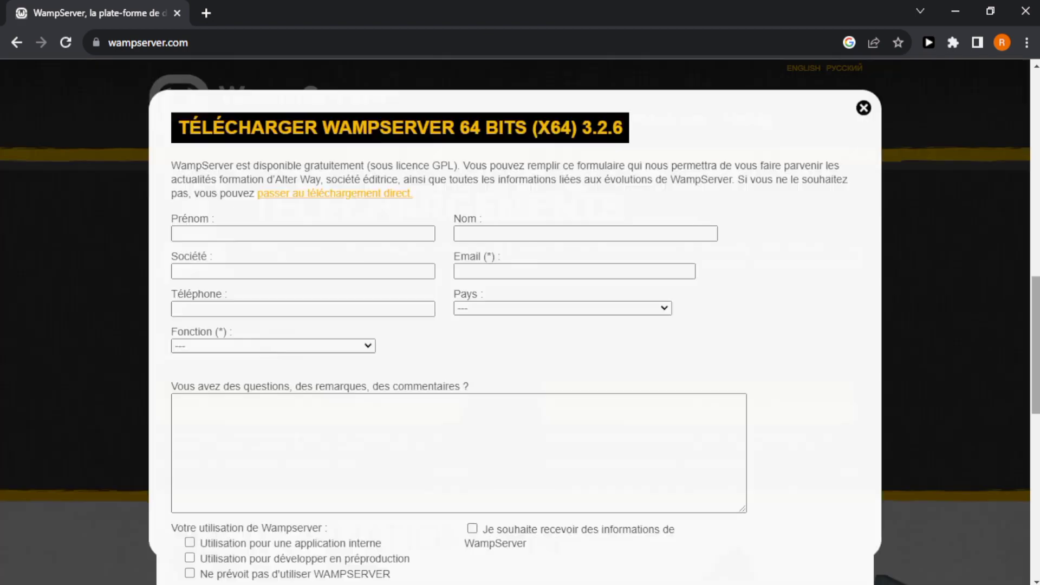
mouse_move(1035, 345)
left_mouse_down()
mouse_move(1036, 378)
mouse_move(1036, 329)
mouse_move(1036, 430)
mouse_move(1036, 326)
mouse_move(1035, 357)
left_mouse_up()
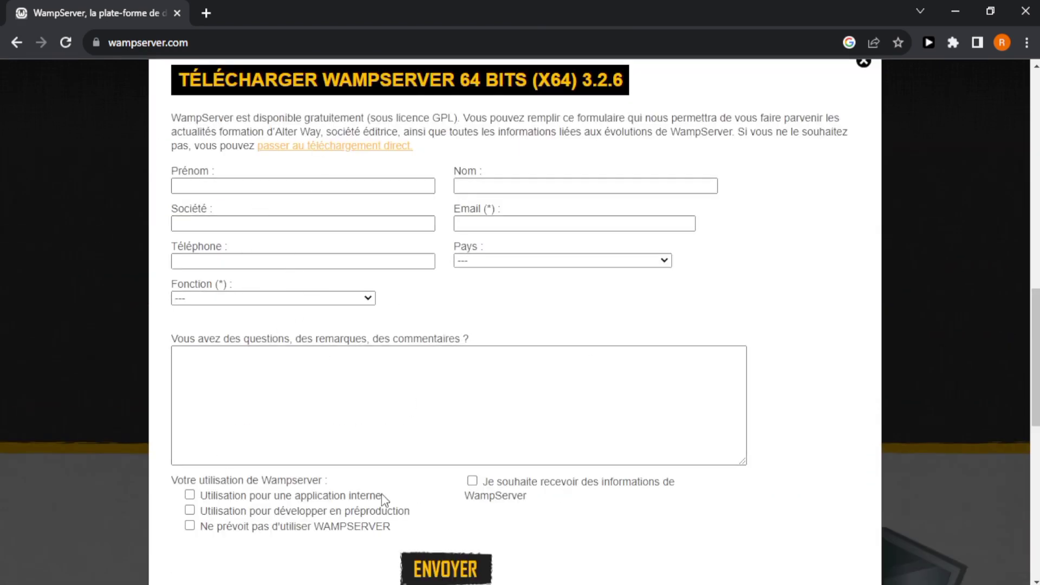
left_click(364, 151)
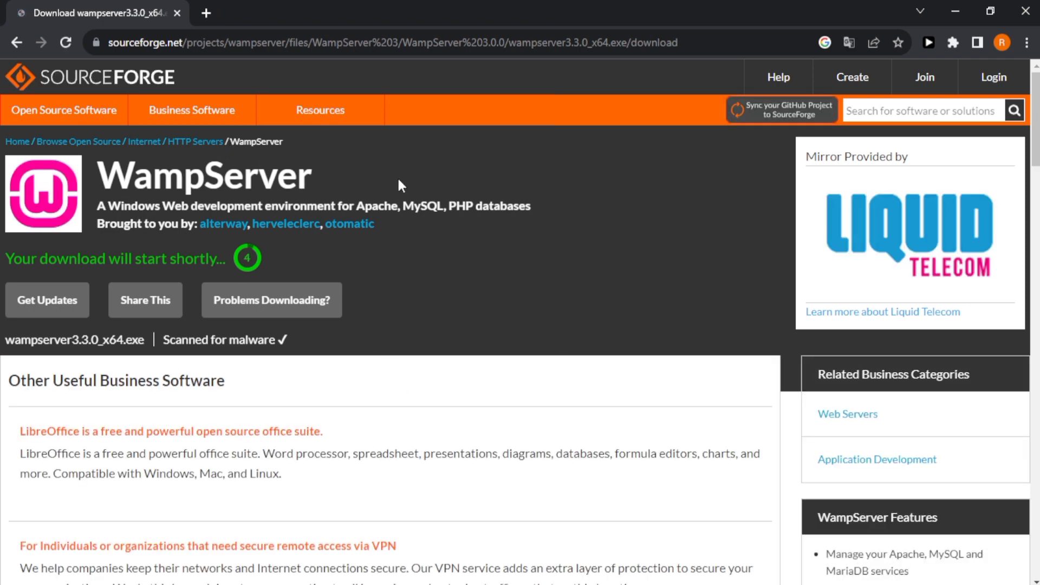
Look through the WampServer features and overview on the SourceForge download page.
scroll(554, 264, "down", 2)
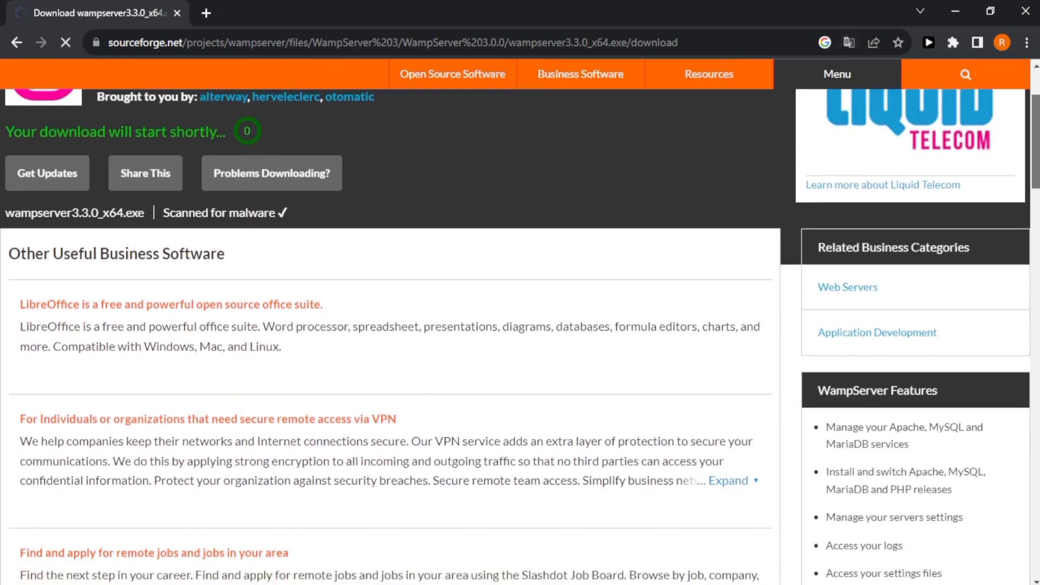
scroll(315, 157, "up", 2)
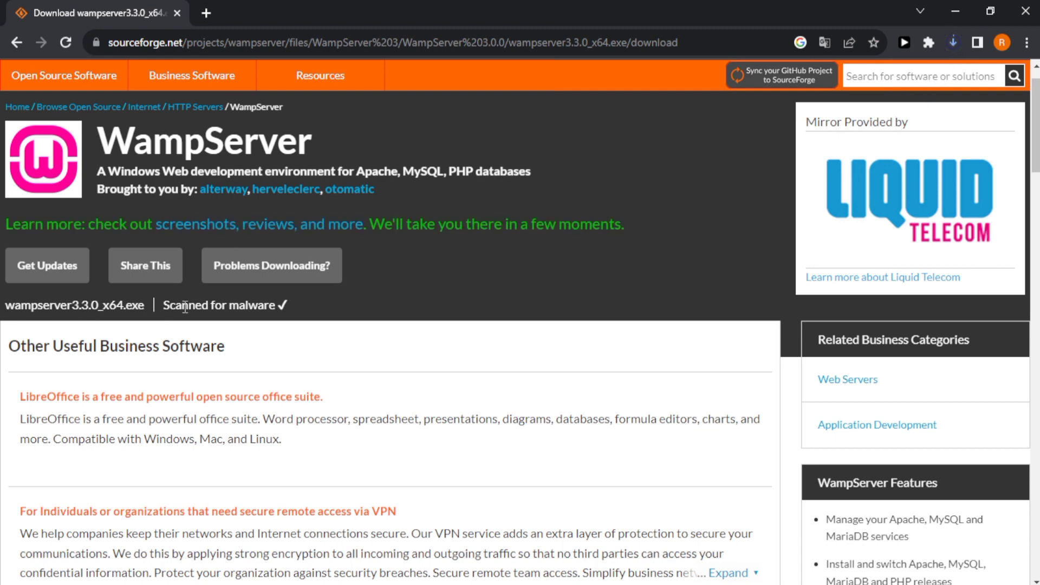
scroll(795, 309, "down", 7)
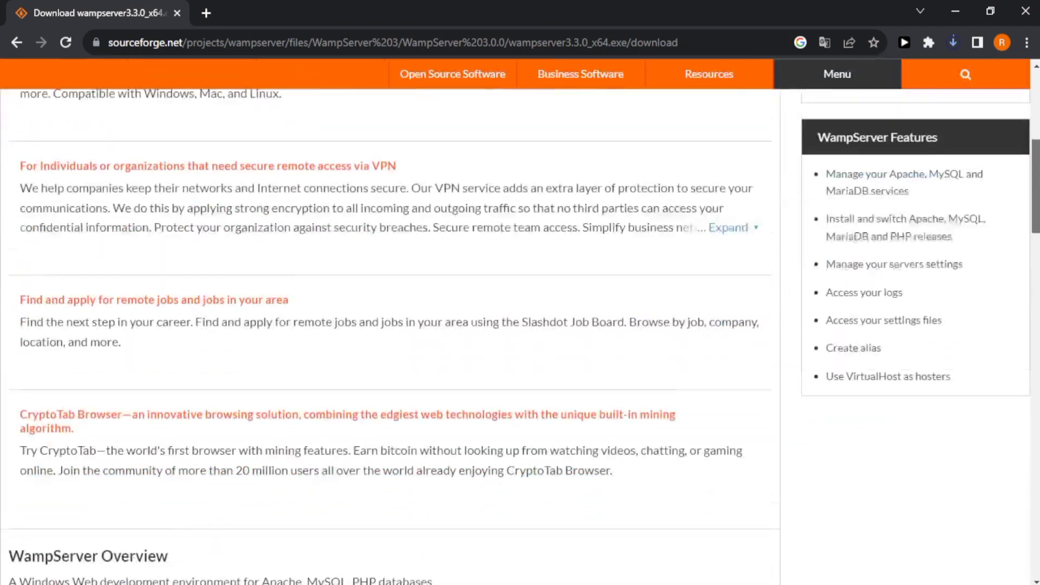
mouse_move(1036, 193)
left_mouse_down()
mouse_move(1036, 215)
mouse_move(1036, 206)
left_mouse_up()
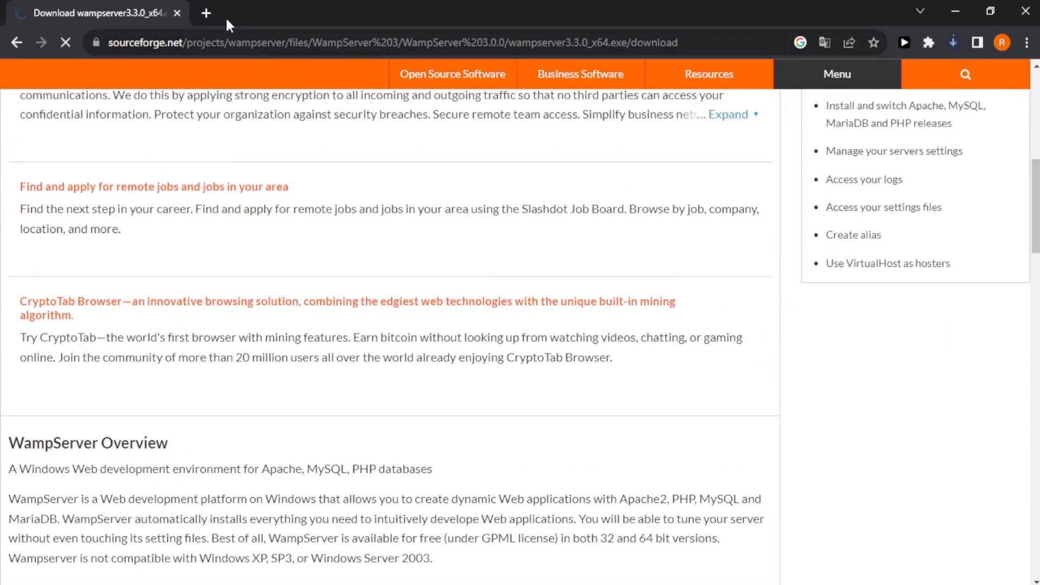
Search for easyphp in a new browser tab and open the EasyPHP website at easyphp.org.
left_click(211, 14)
type("ea")
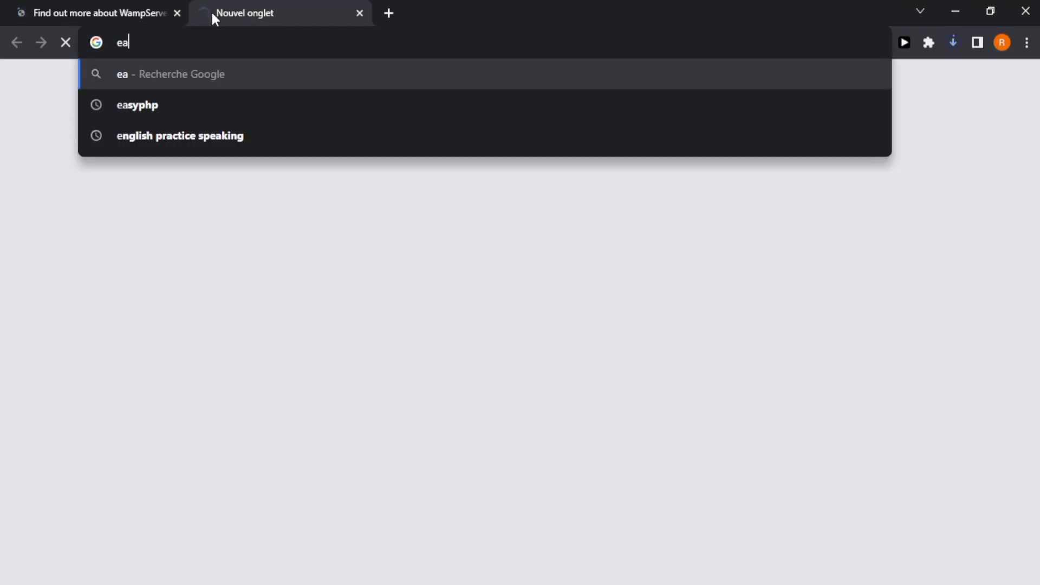
type("=")
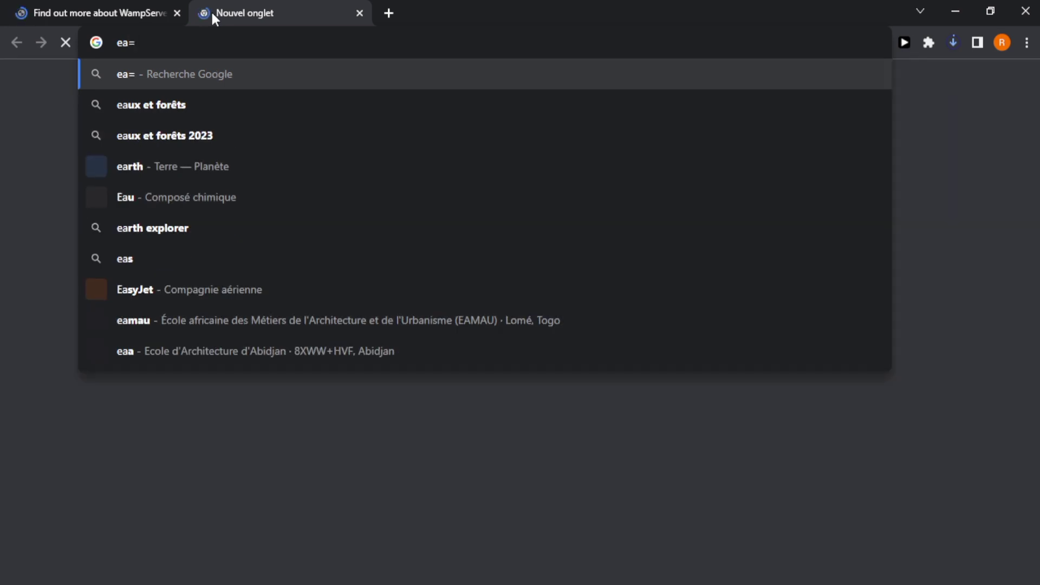
key("BackSpace")
key("BackSpace")
type("as")
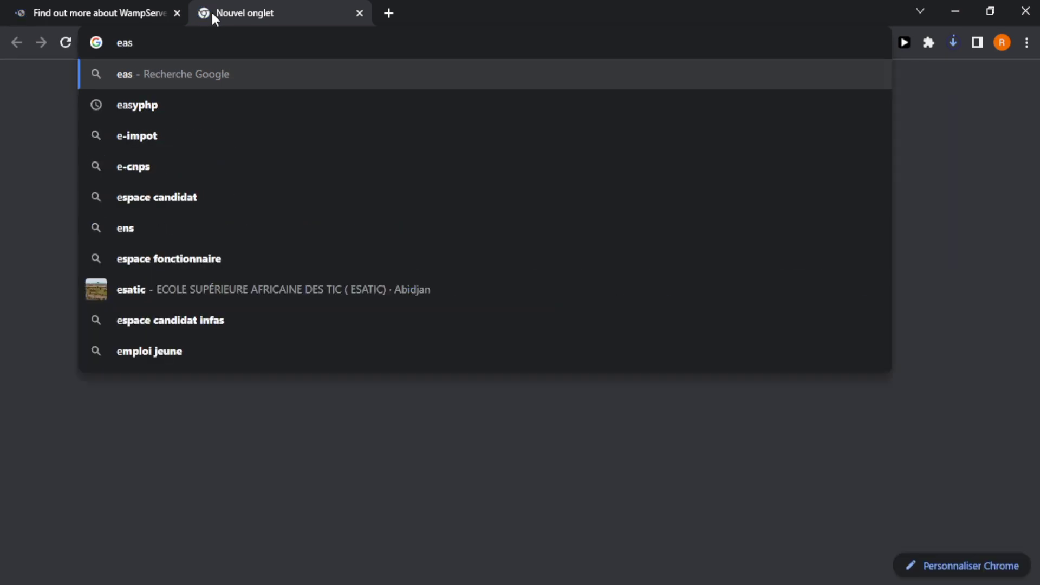
key("Down")
key("Return")
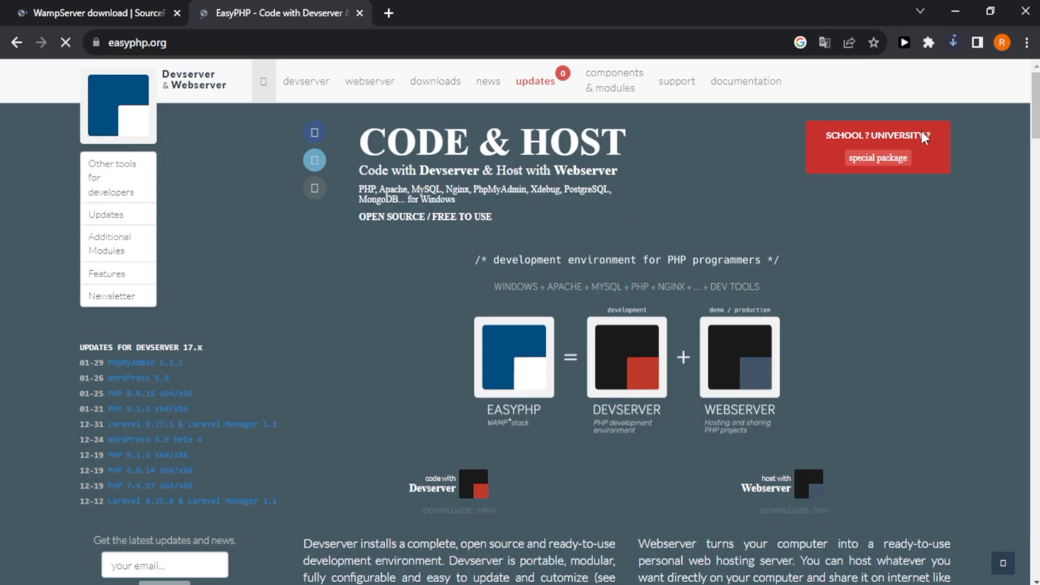
Review the EasyPHP home page, covering the Devserver and Webserver downloads, the updates and the additional modules.
scroll(1013, 137, "down", 2)
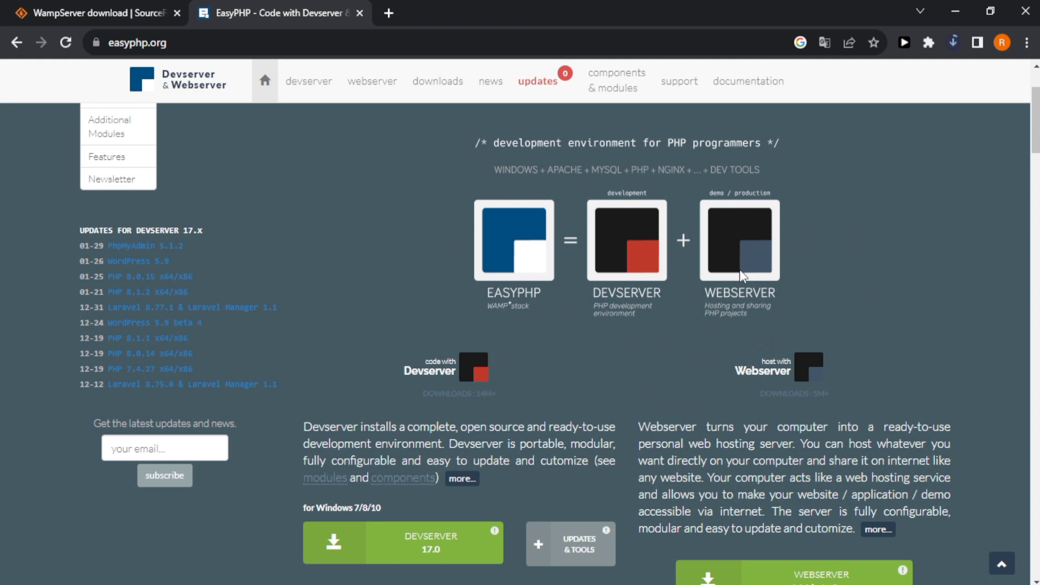
scroll(889, 177, "down", 8)
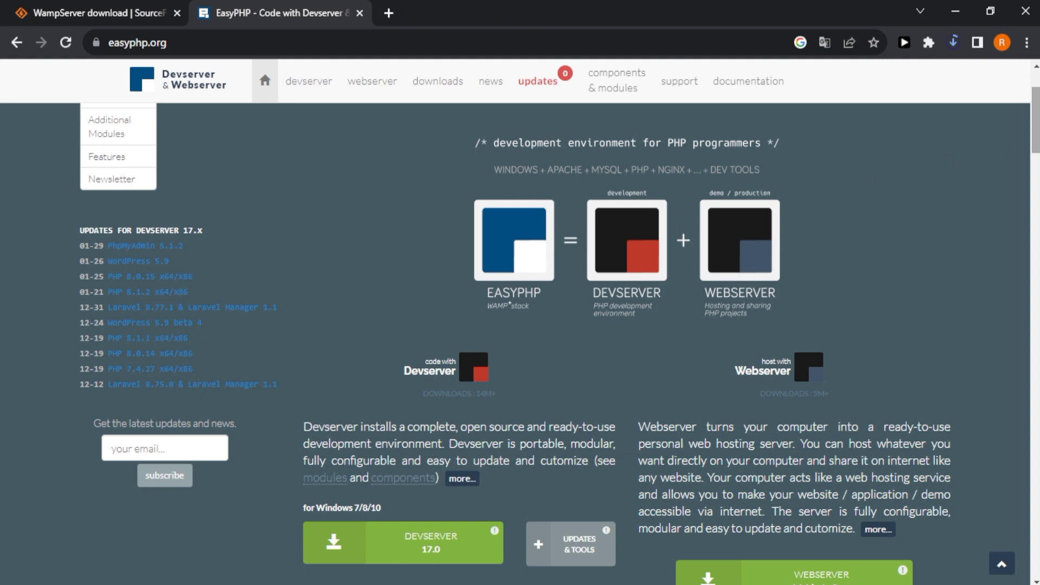
scroll(520, 346, "down", 7)
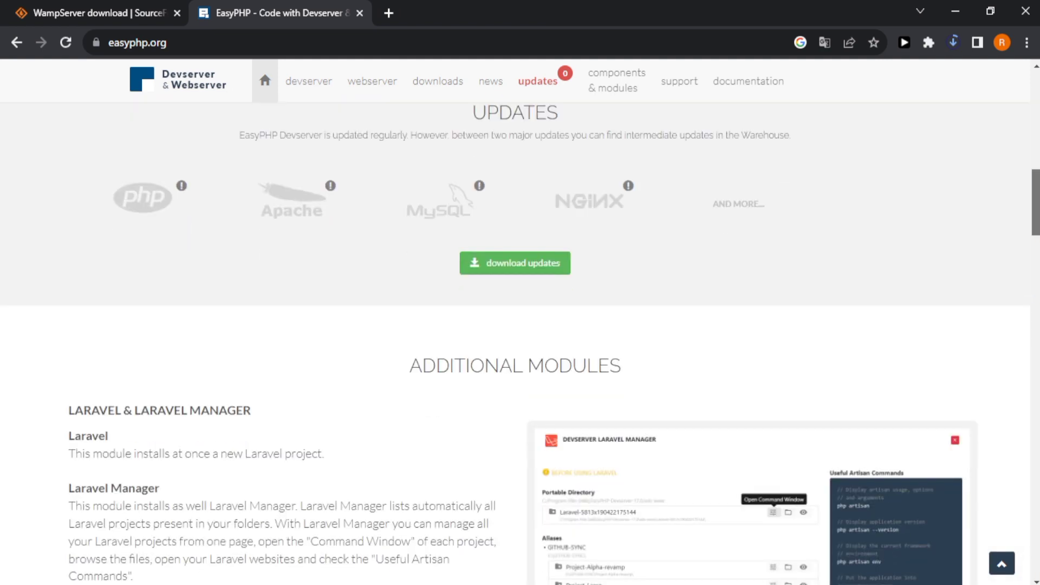
scroll(520, 347, "up", 6)
scroll(508, 200, "up", 2)
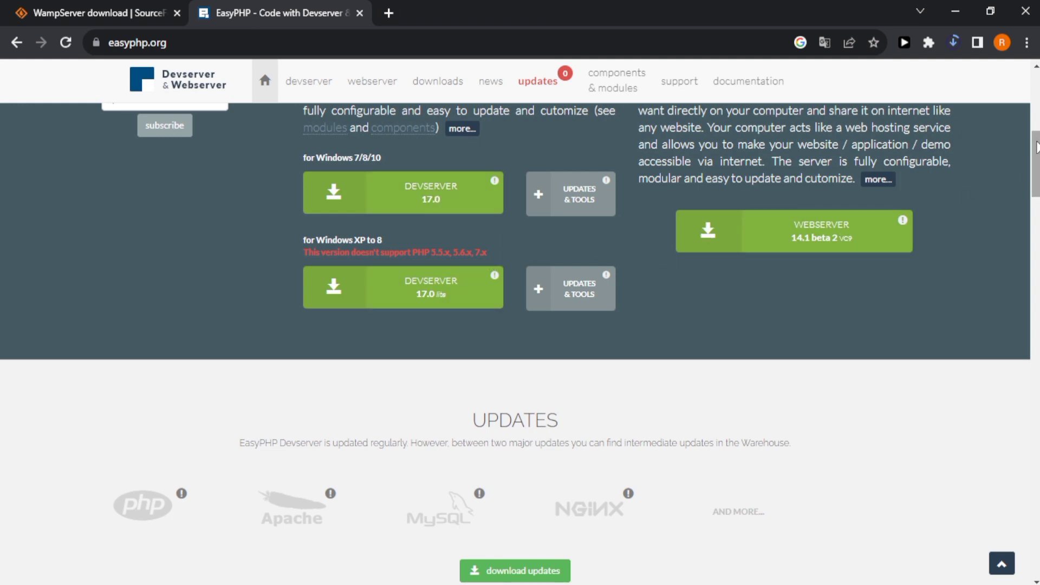
left_click_drag(1036, 164, 1036, 109)
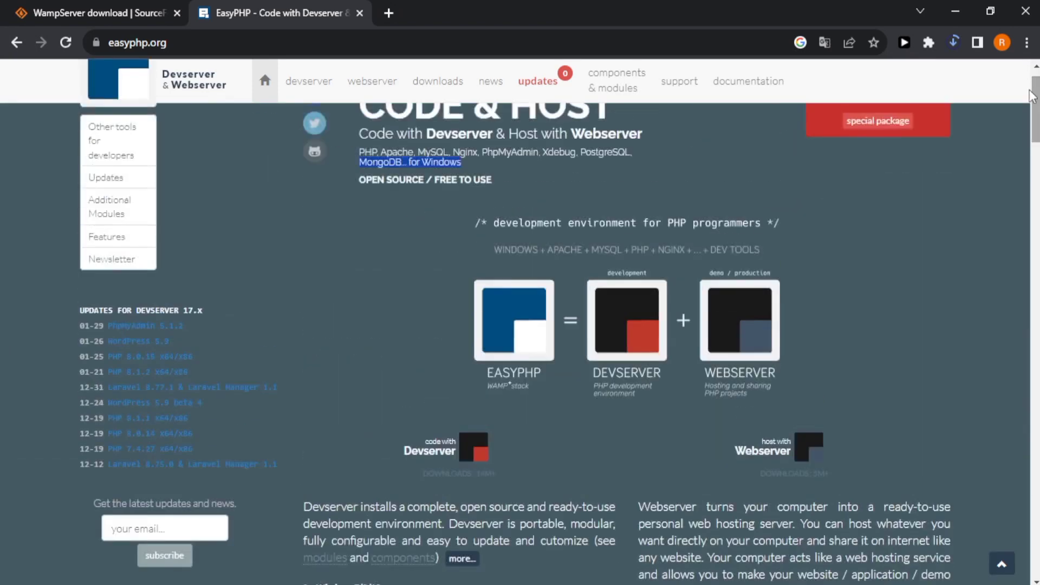
Load groupeschilo.com/wp-admin in a new browser tab and close the EasyPHP tab.
left_click(389, 13)
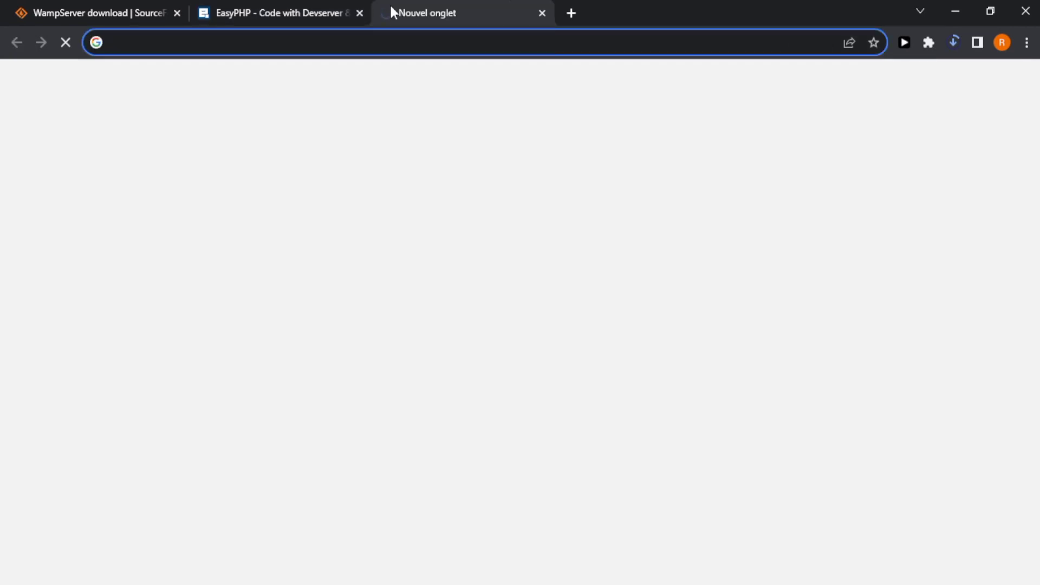
type("groupes")
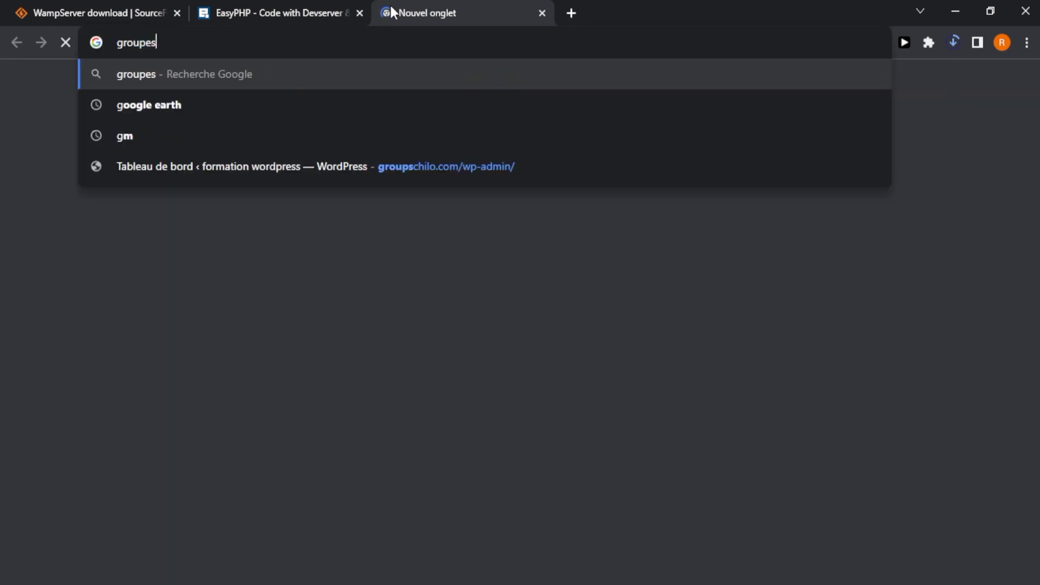
type("chilo")
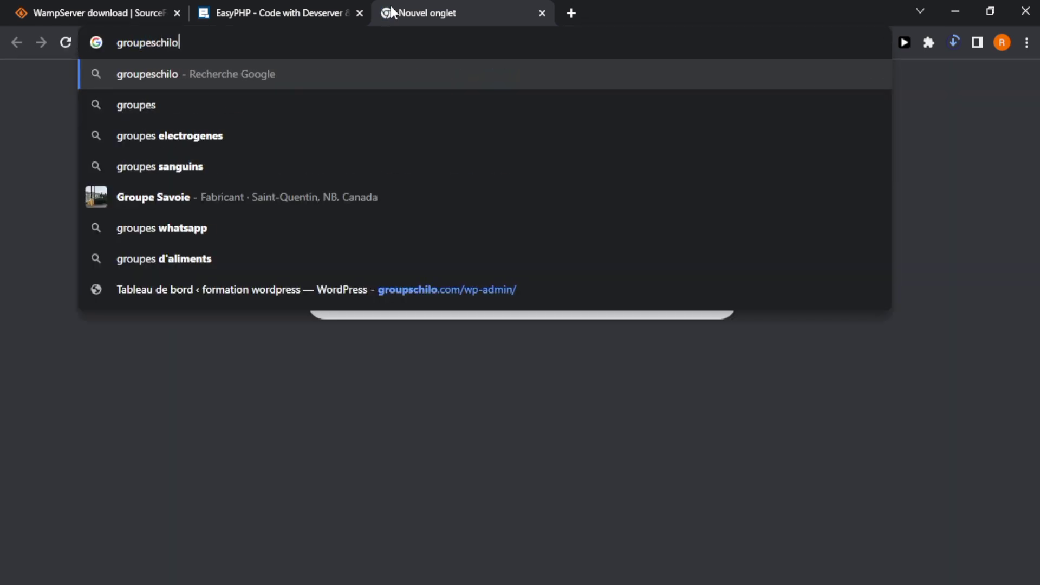
type(".com!")
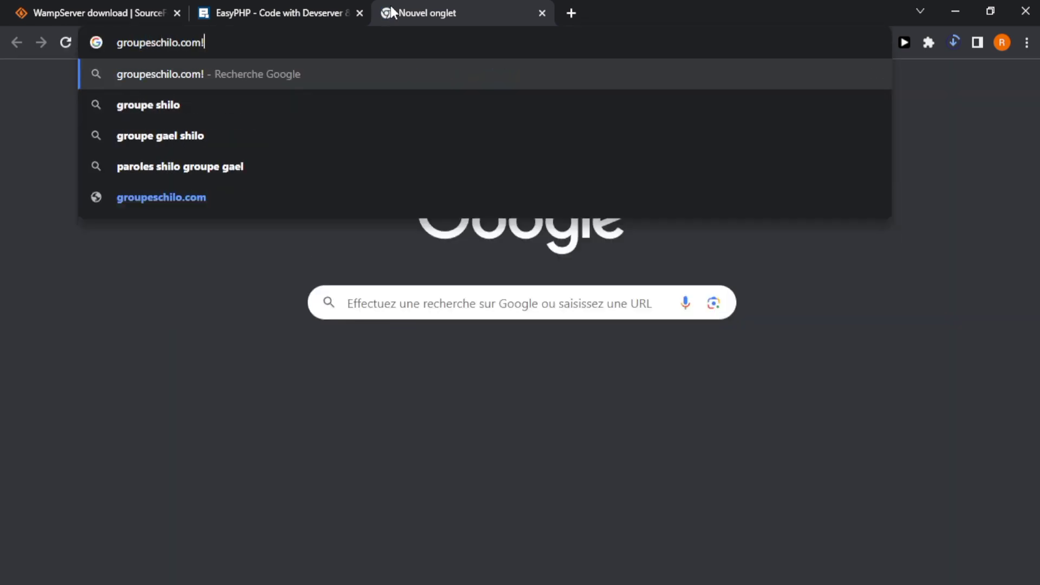
key("BackSpace")
type("/")
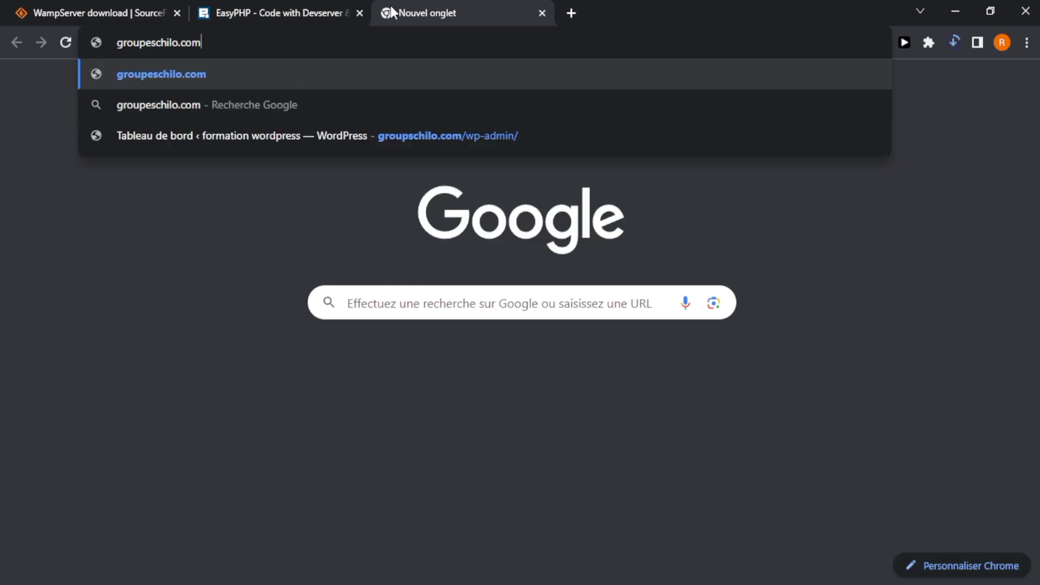
type("wp-")
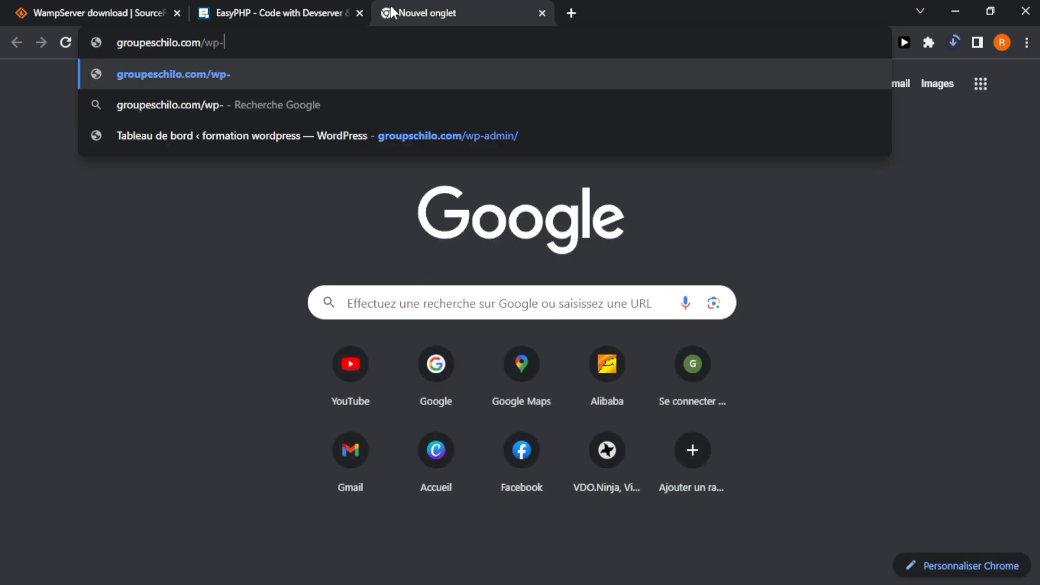
type("a")
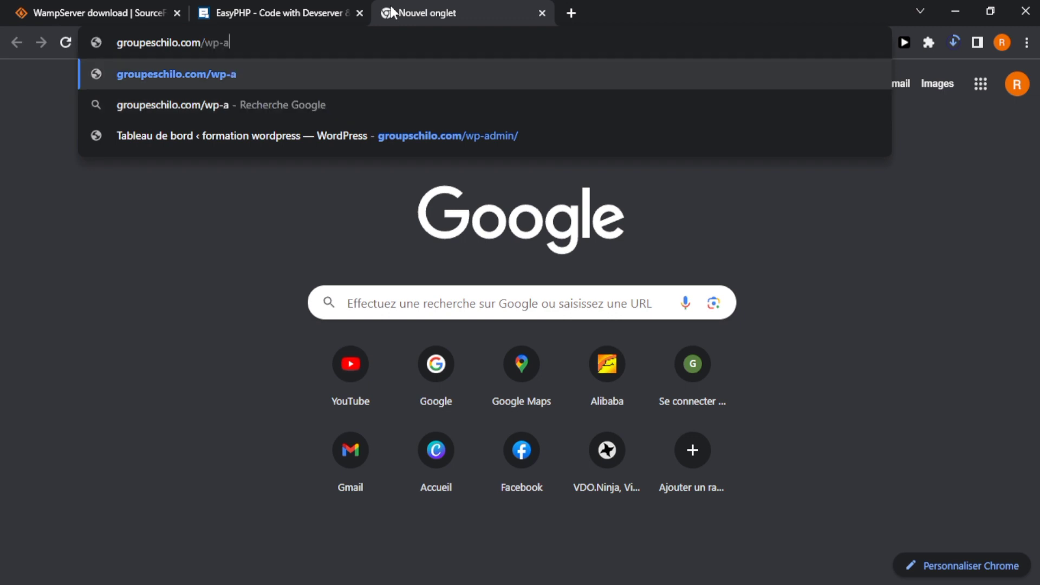
type("dmin")
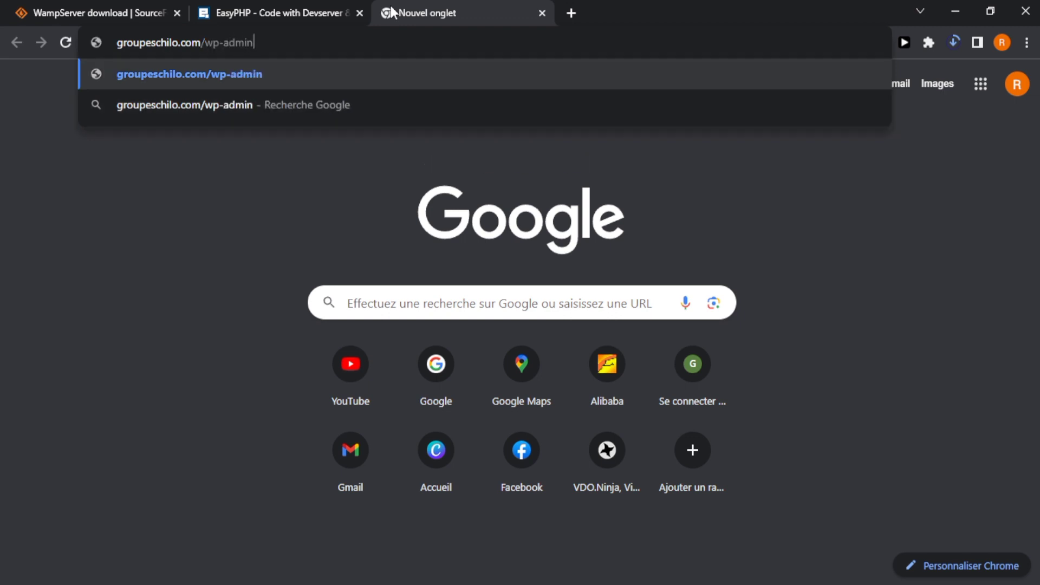
key("Return")
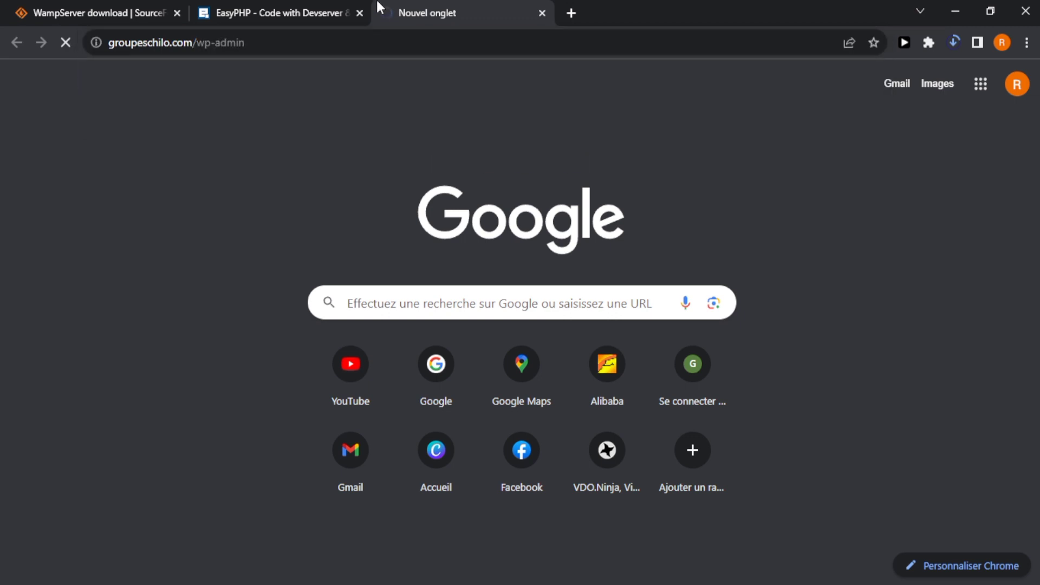
left_click(345, 11)
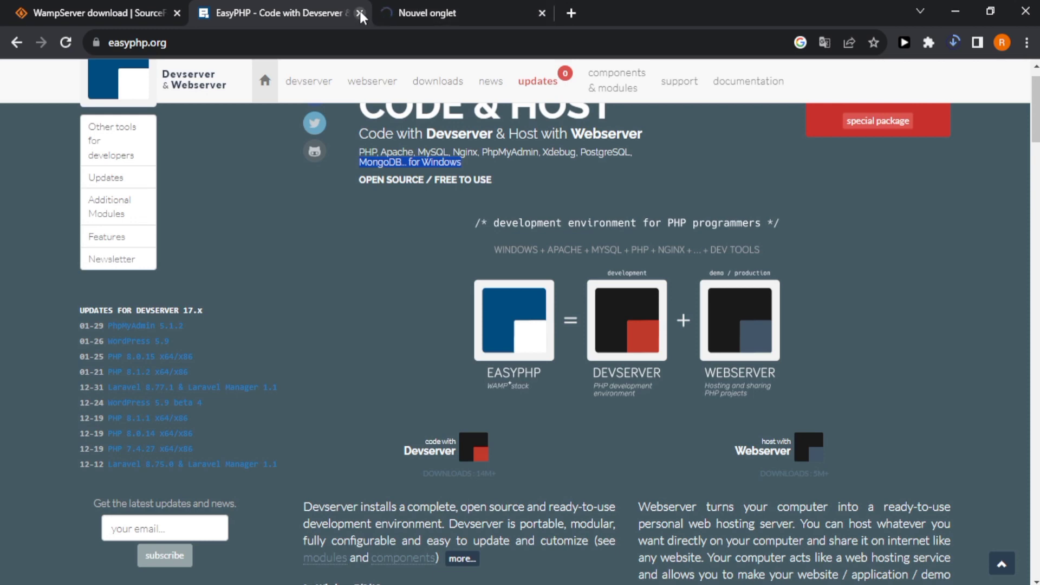
left_click(359, 11)
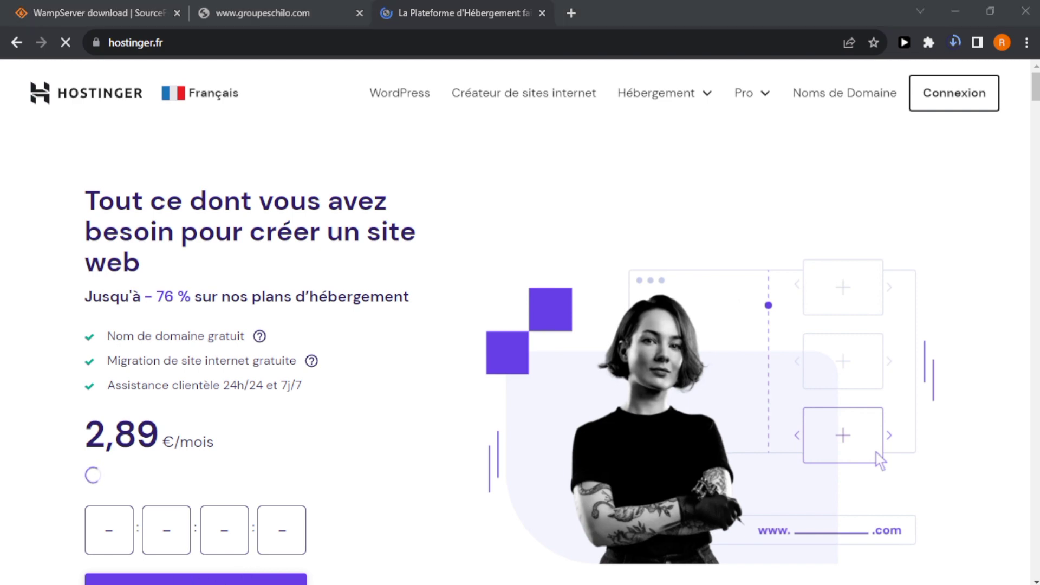
Open an extra blank tab and look over the Hostinger home page down to the web hosting plans.
left_click(571, 13)
left_click(515, 7)
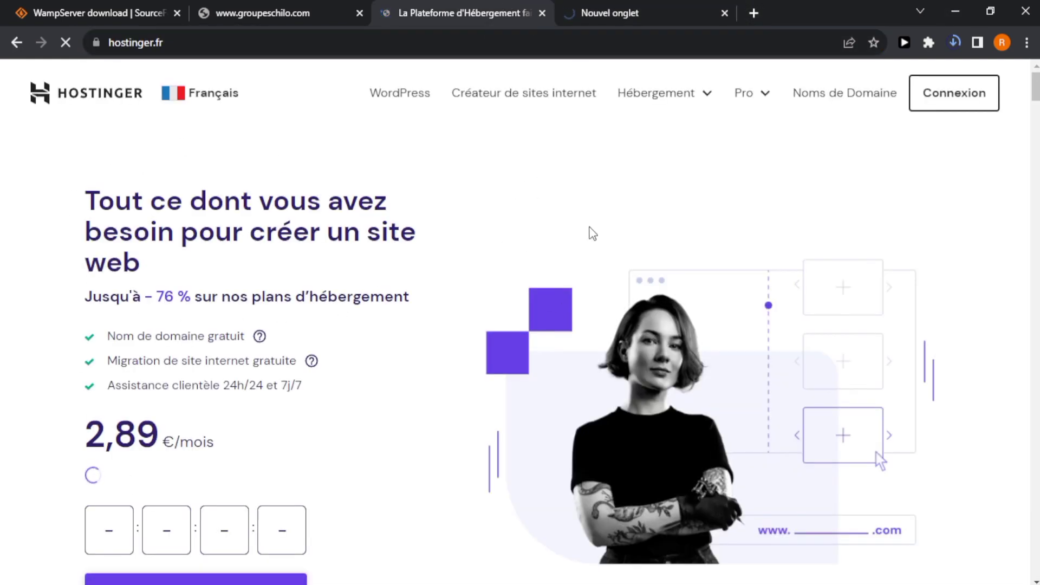
scroll(876, 452, "down", 8)
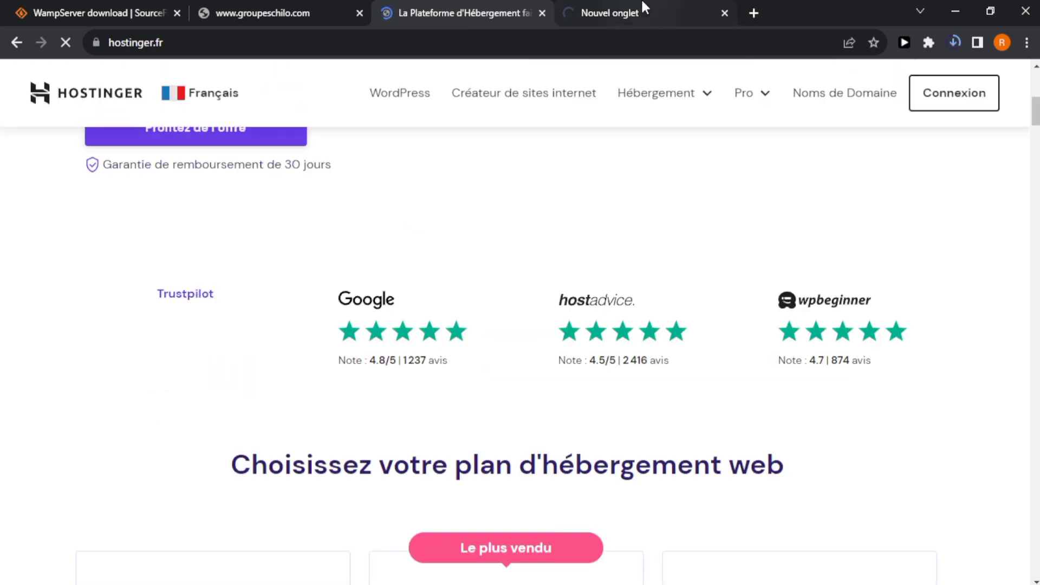
Load google.com in the blank browser tab.
left_click(556, 15)
left_click(507, 39)
type("h")
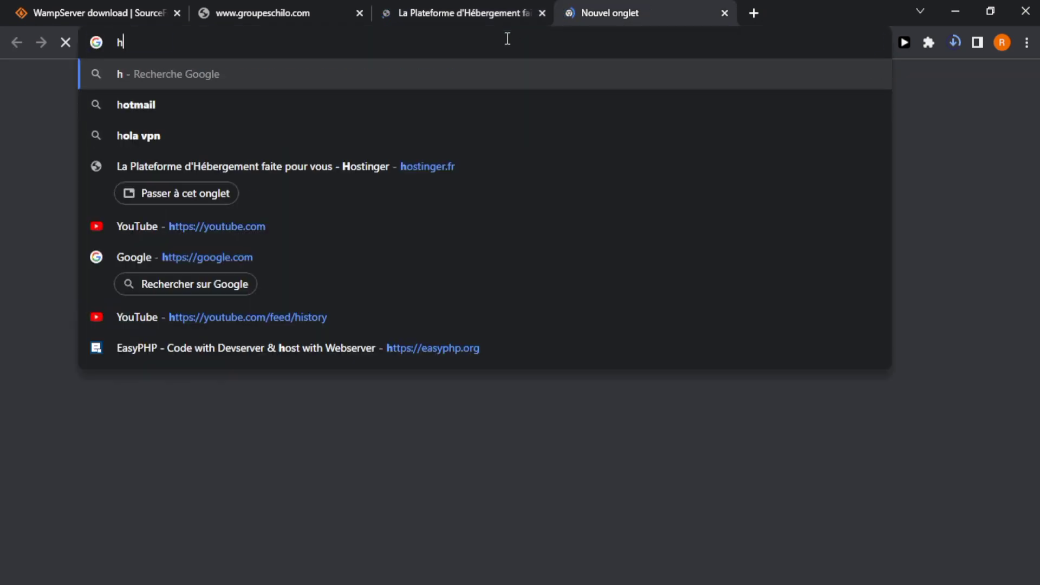
key("BackSpace")
type("go")
key("Return")
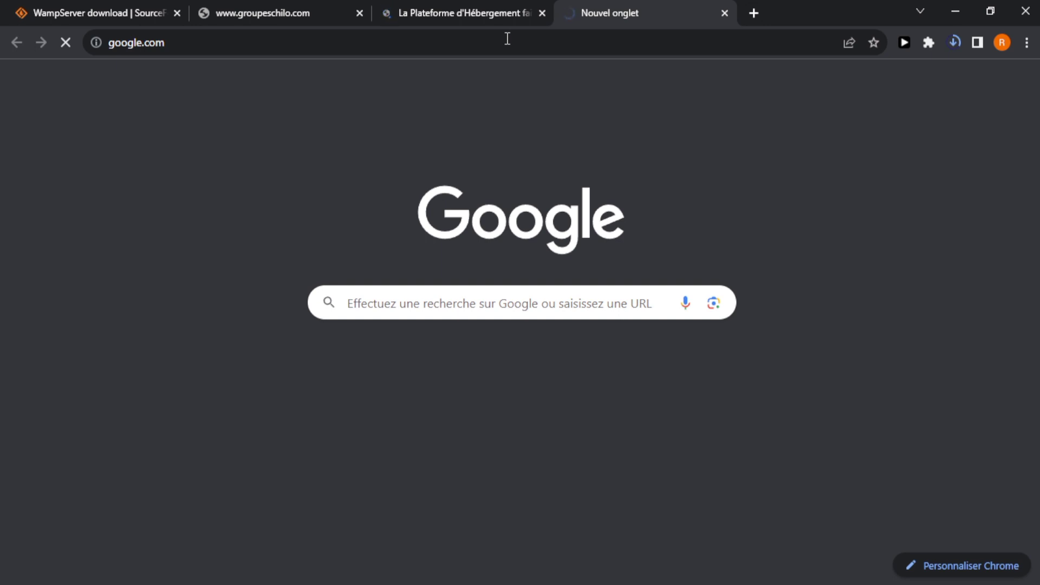
left_click(480, 6)
left_click(619, 6)
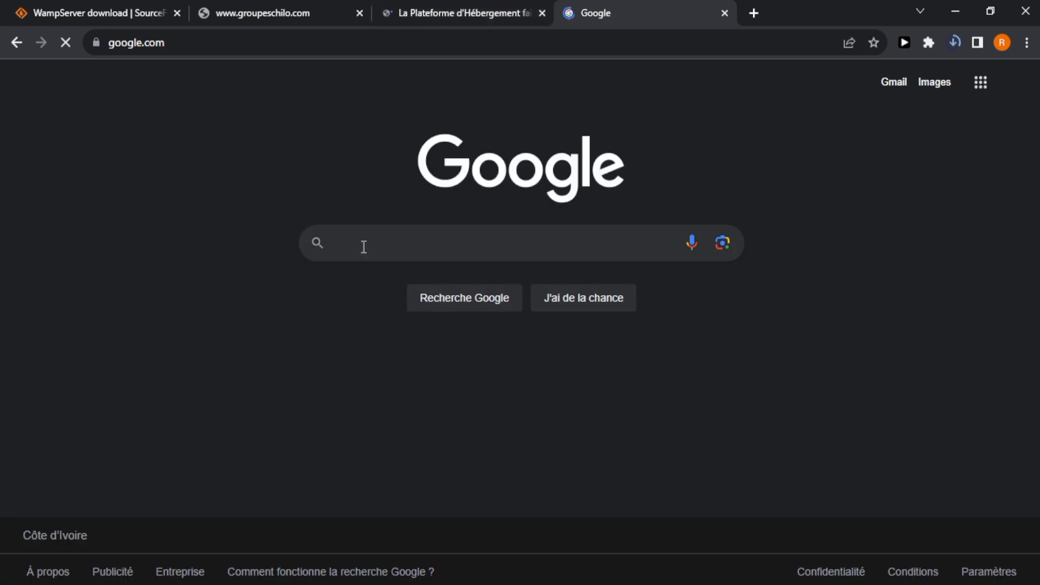
Search Google for hebergement web.
type("he")
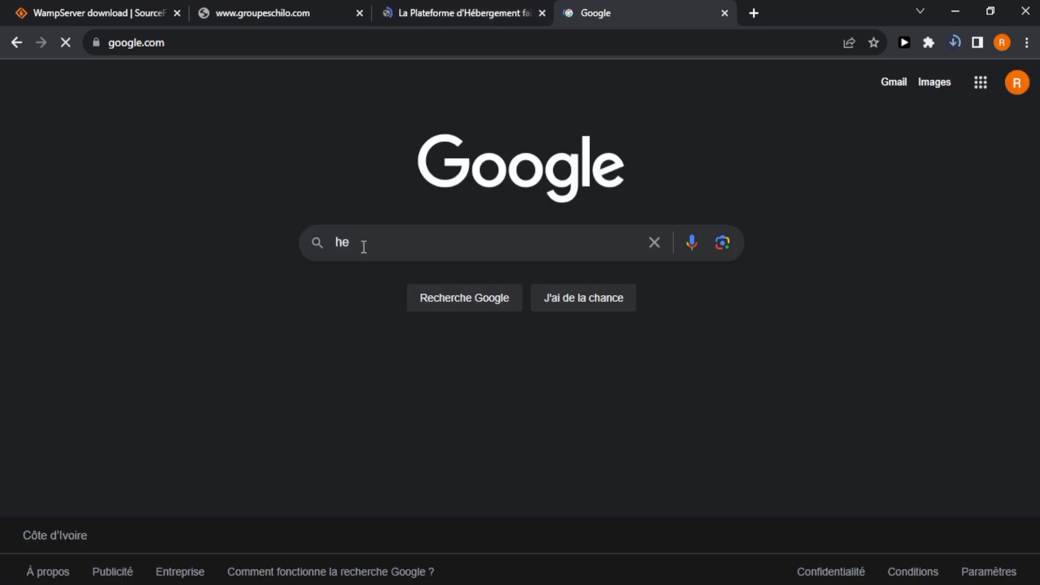
type("bergemen")
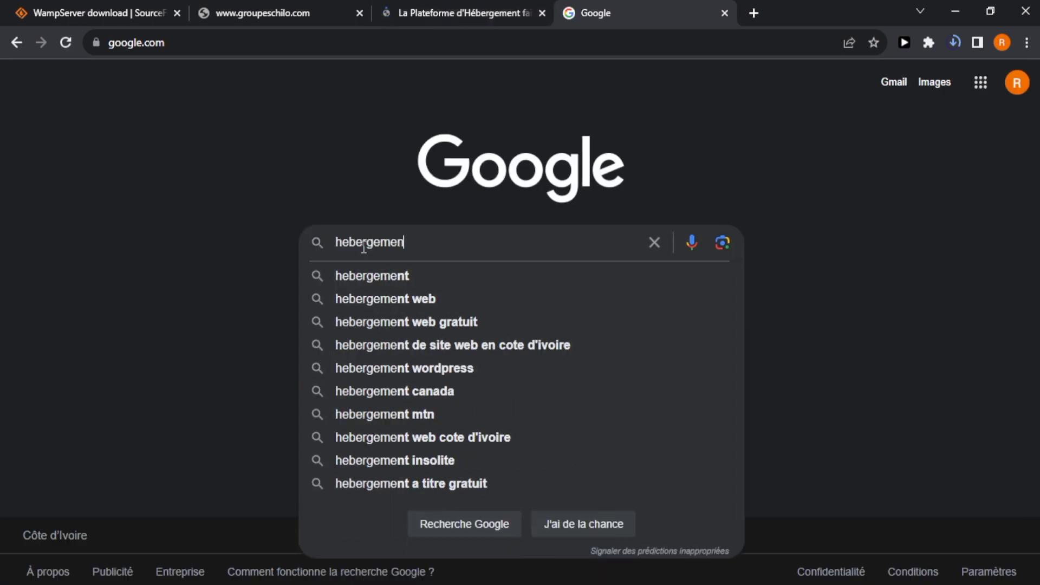
type("t web")
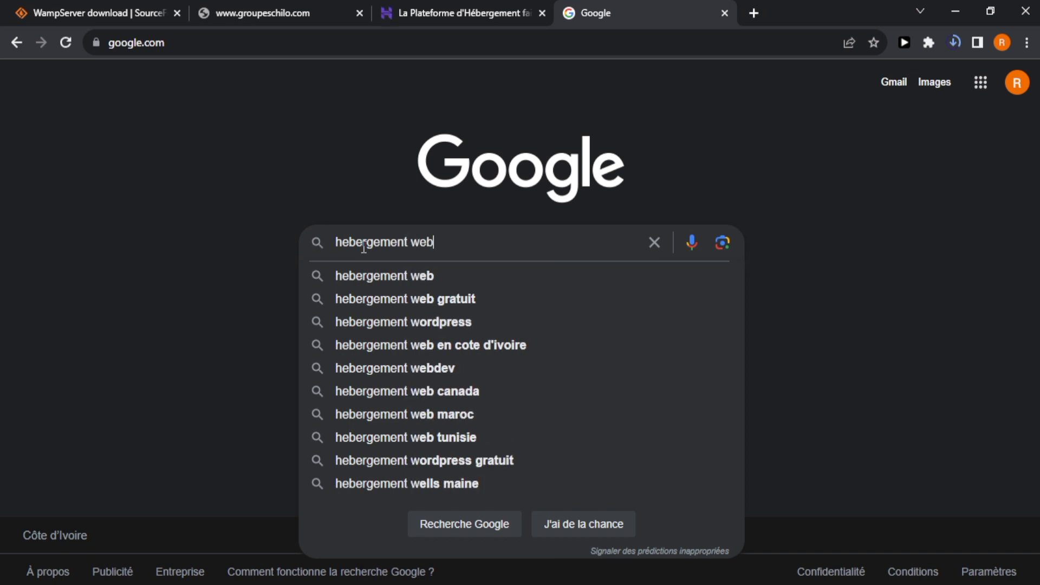
left_click(391, 276)
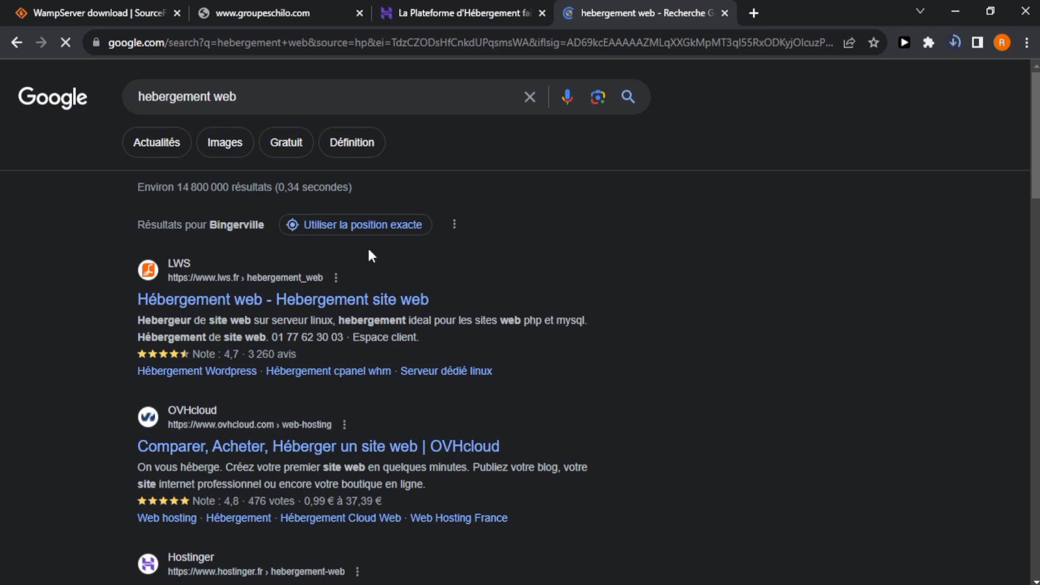
Load the LWS and OVHcloud results in background tabs and look through the remaining web hosting results.
scroll(520, 319, "down", 4)
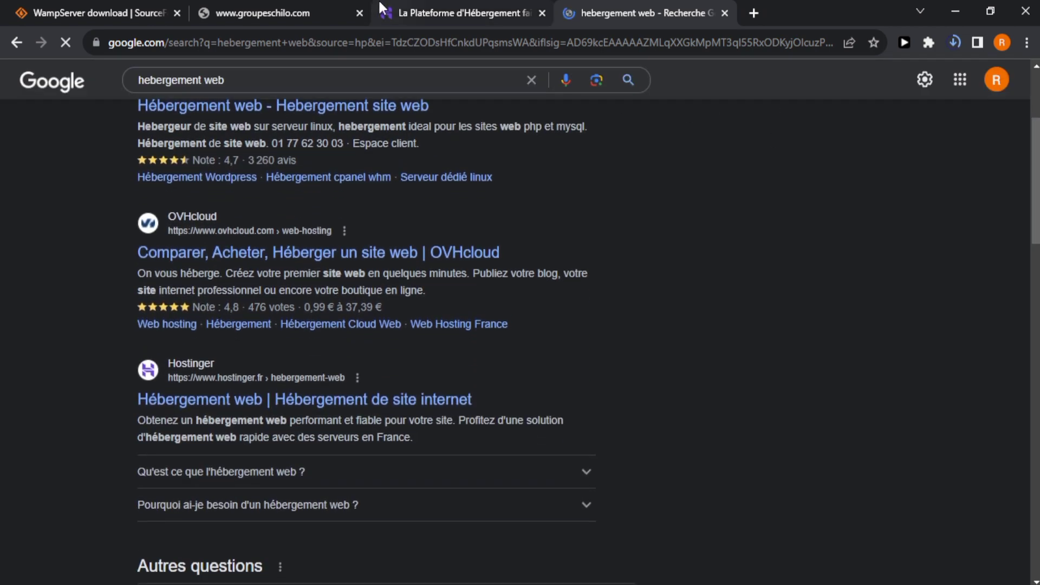
middle_click(283, 115)
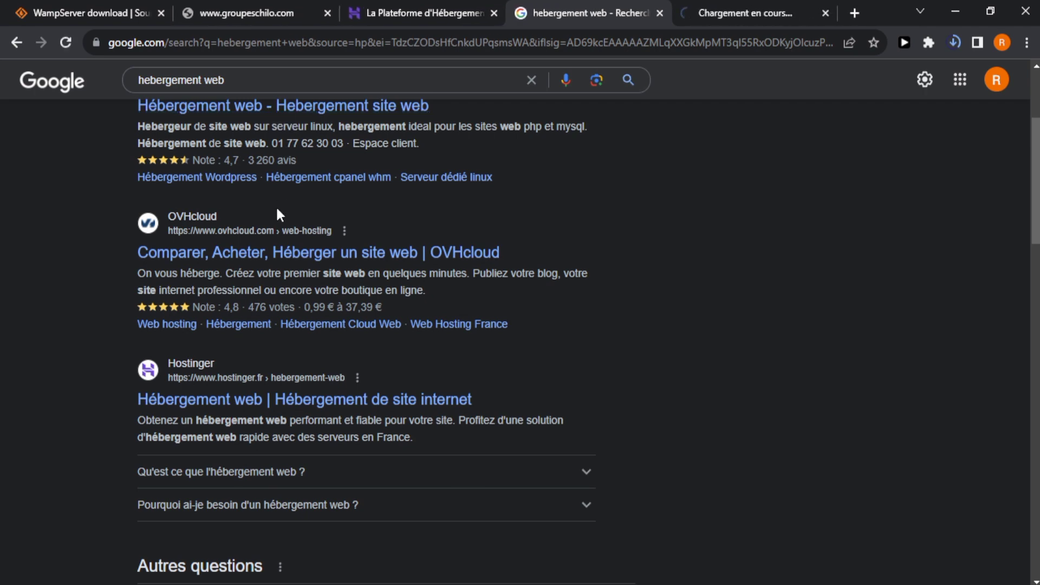
middle_click(278, 256)
scroll(1011, 274, "down", 5)
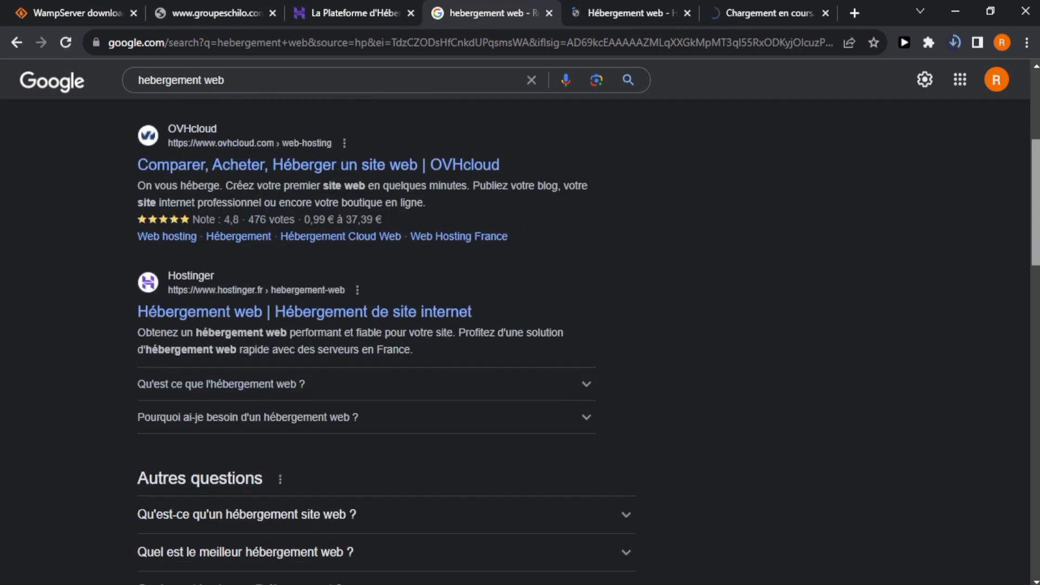
scroll(394, 279, "down", 3)
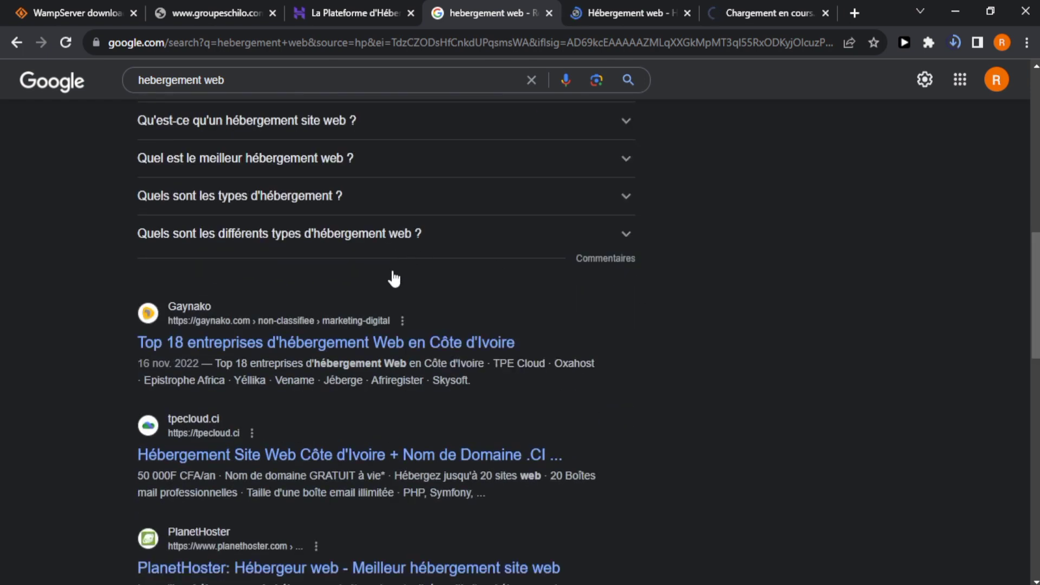
scroll(949, 274, "down", 7)
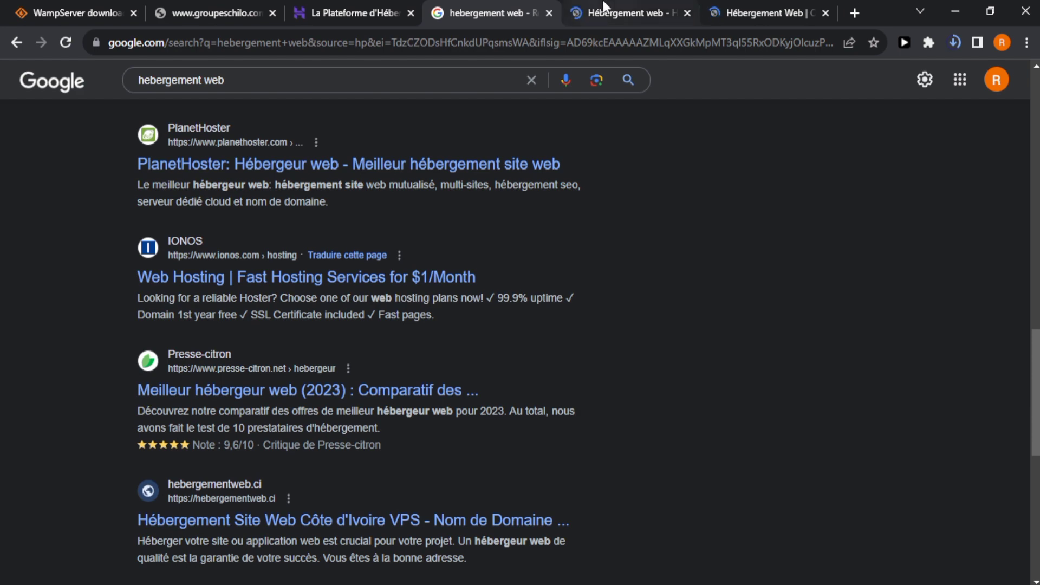
Review the LWS web hosting page, covering the Perso, Starter and Performance plans and the features included with each hosting.
left_click(604, 7)
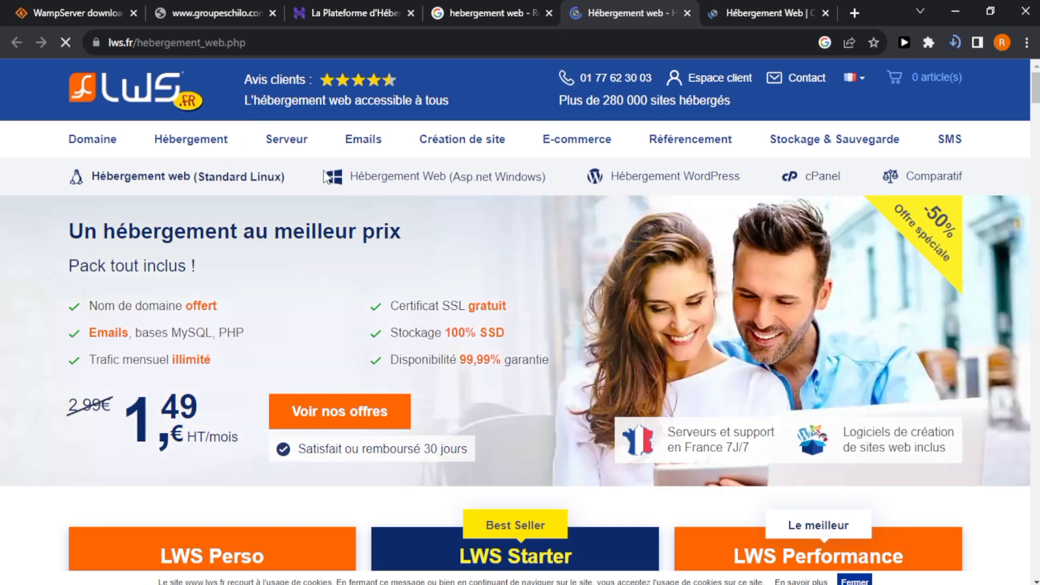
scroll(1036, 92, "down", 7)
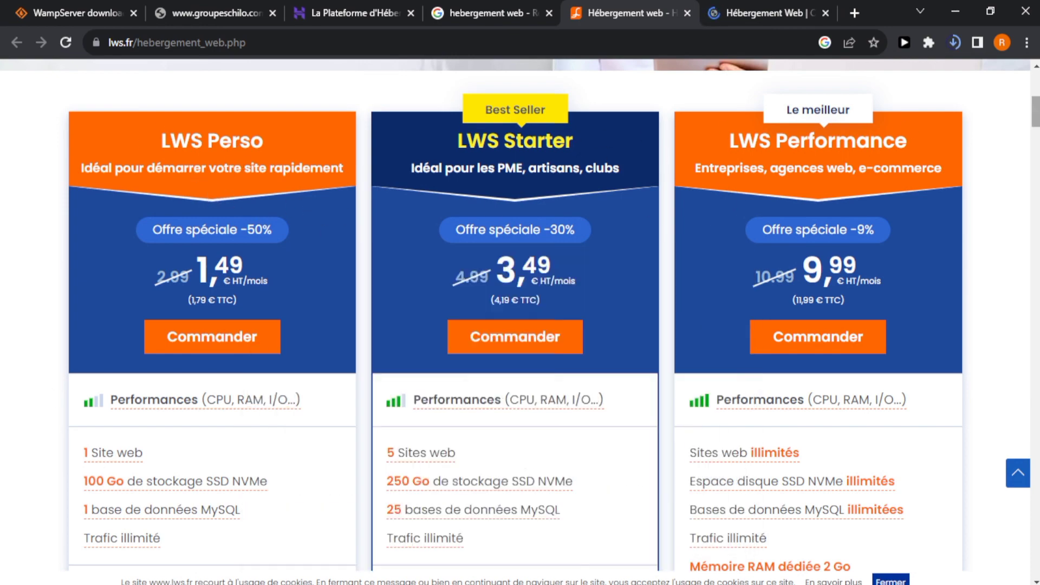
scroll(1019, 129, "down", 8)
scroll(520, 314, "up", 6)
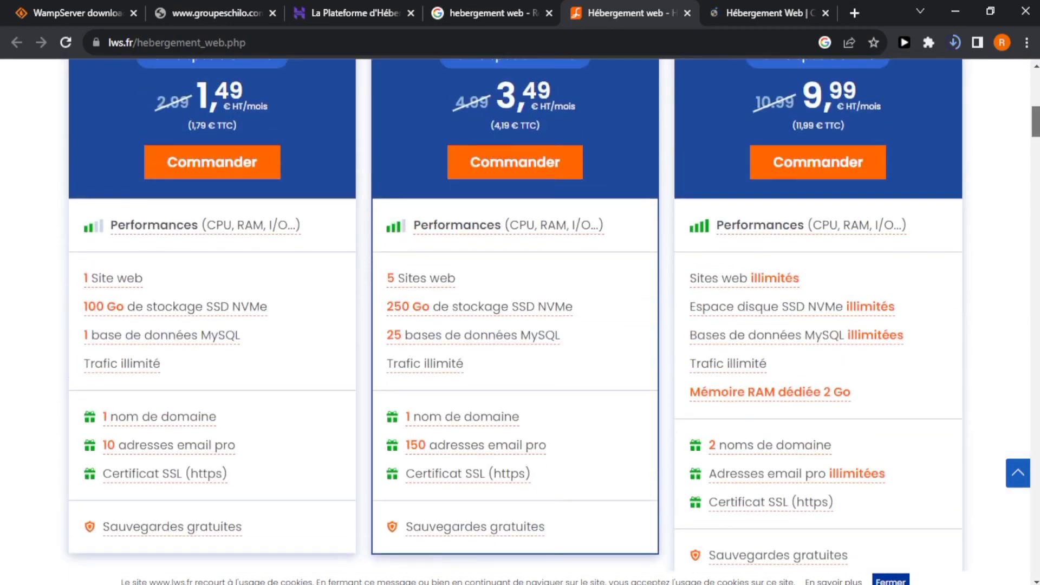
scroll(520, 315, "down", 9)
scroll(520, 314, "down", 3)
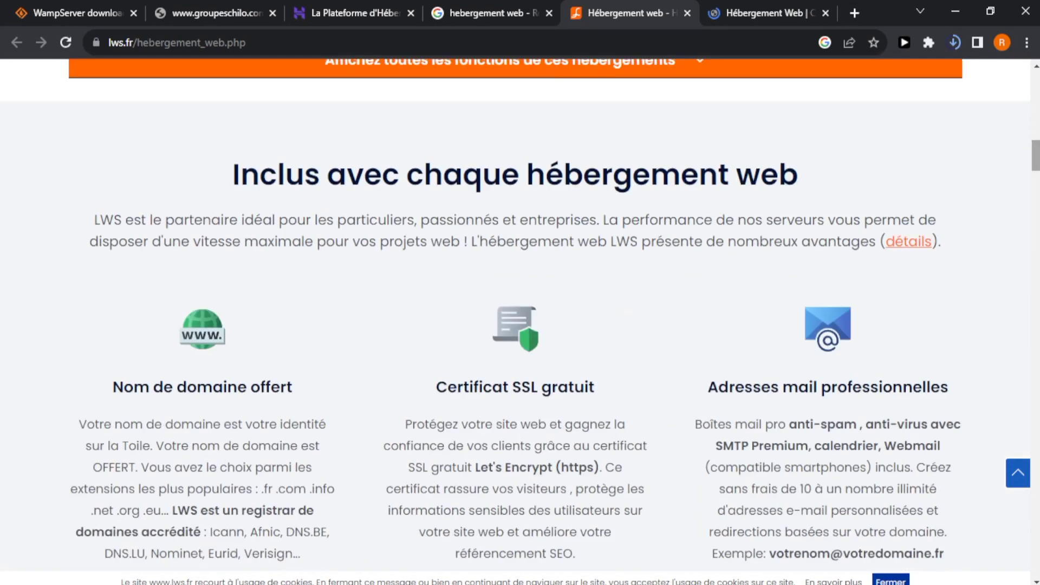
scroll(908, 167, "up", 10)
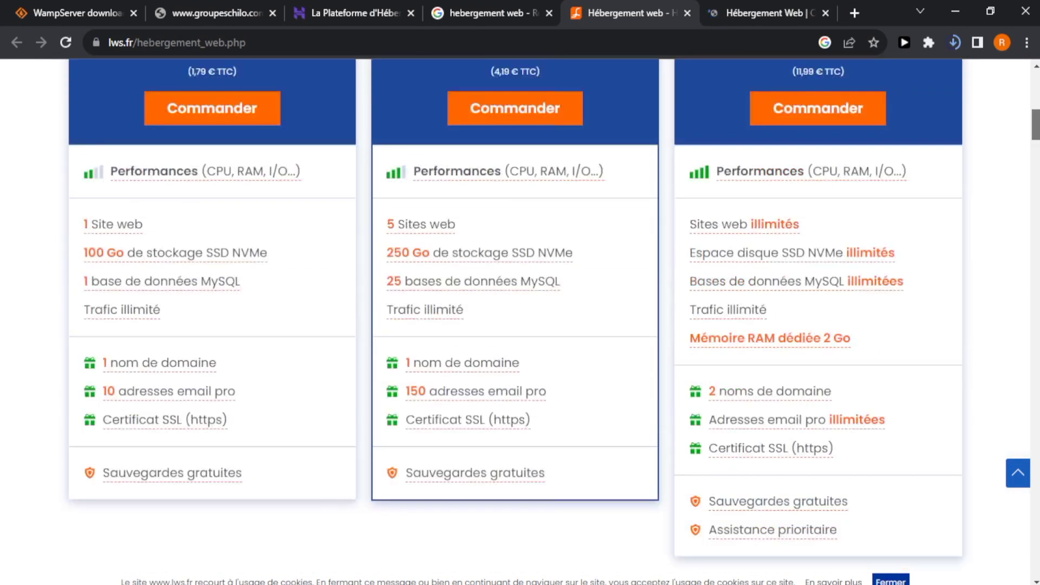
Review the OVHcloud web hosting page, covering its offers, the plan comparison table and the service descriptions.
left_click(797, 13)
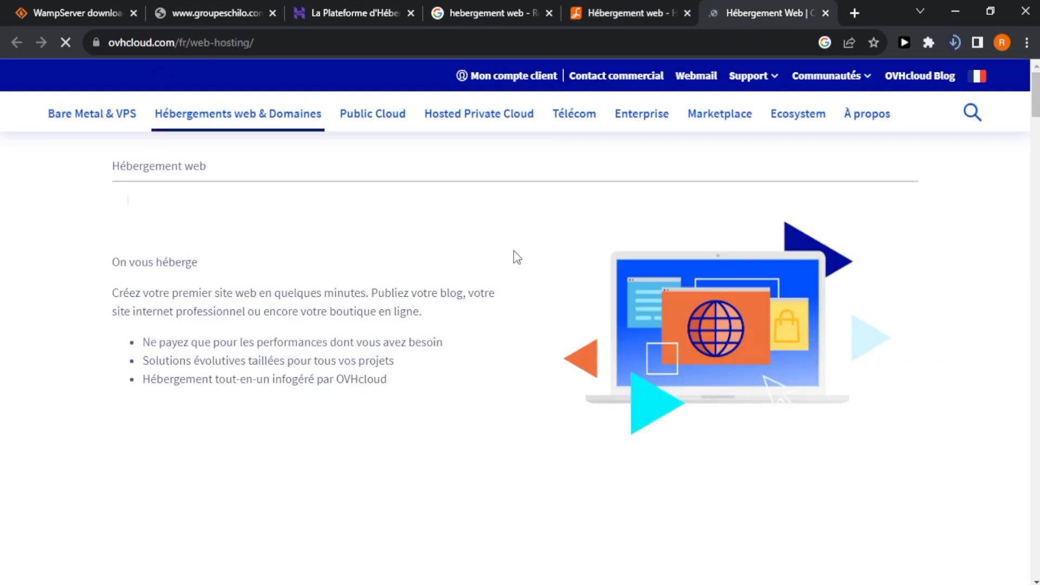
left_click_drag(1036, 95, 1036, 151)
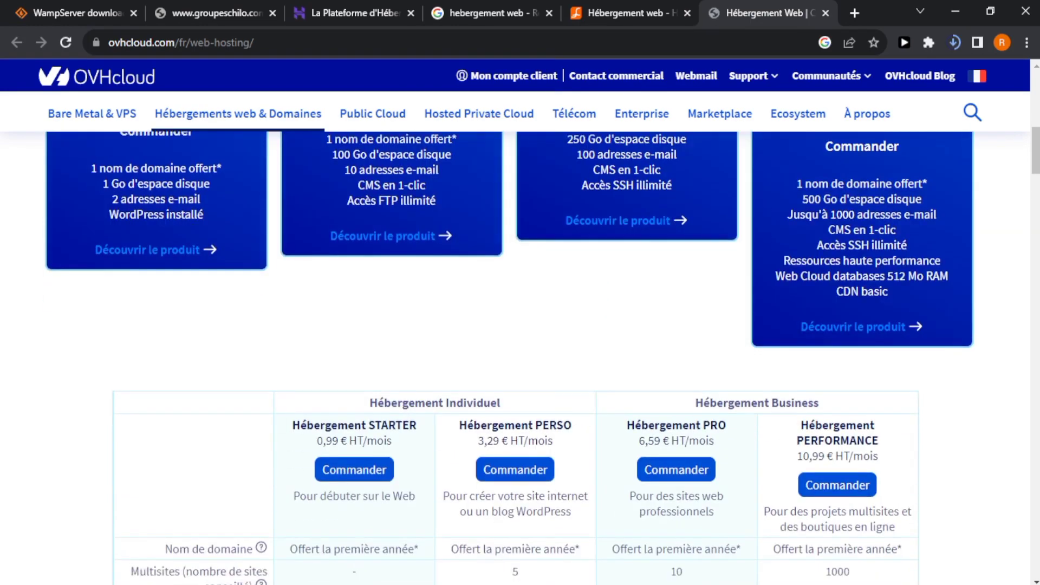
scroll(542, 358, "down", 8)
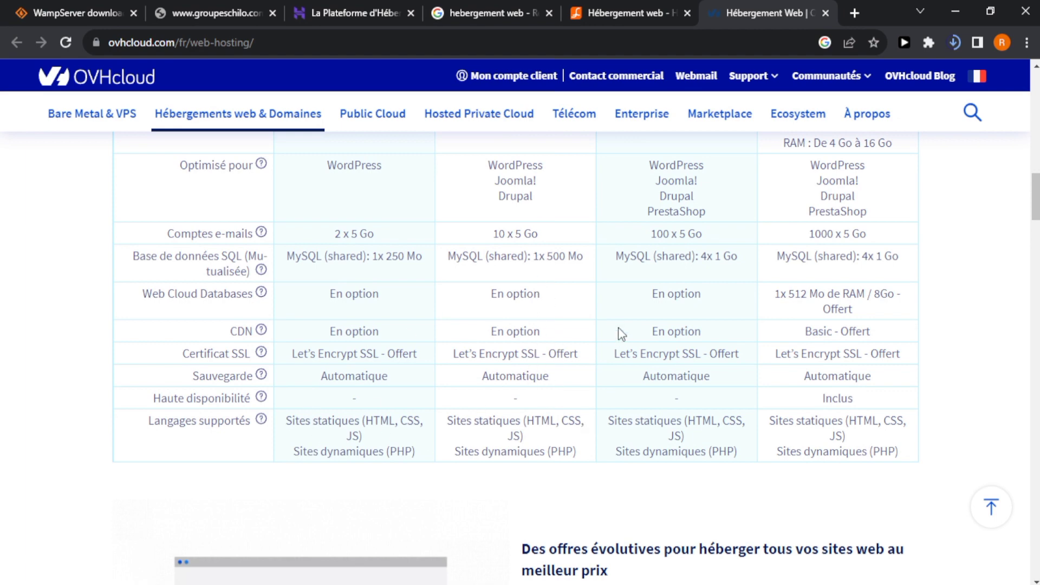
scroll(515, 314, "down", 13)
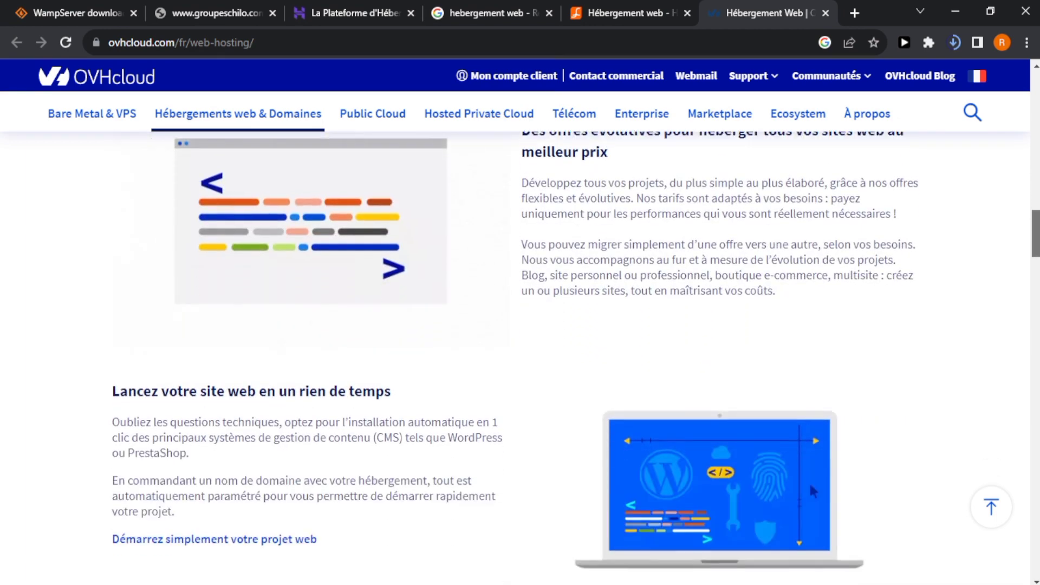
scroll(813, 186, "down", 1)
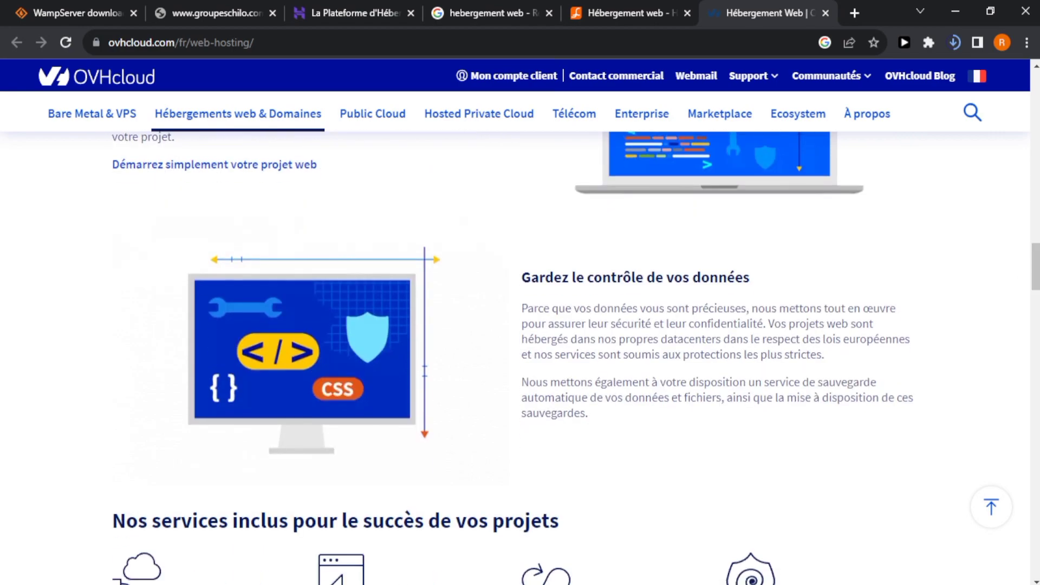
left_click_drag(1036, 267, 1036, 110)
Return to the Hostinger site and open its login page.
left_click(482, 13)
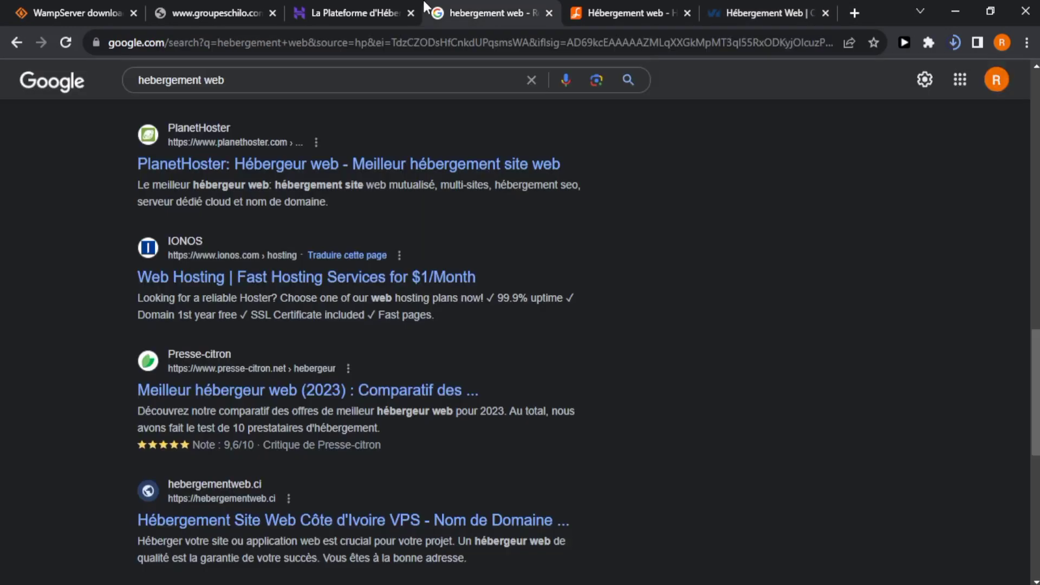
left_click(372, 7)
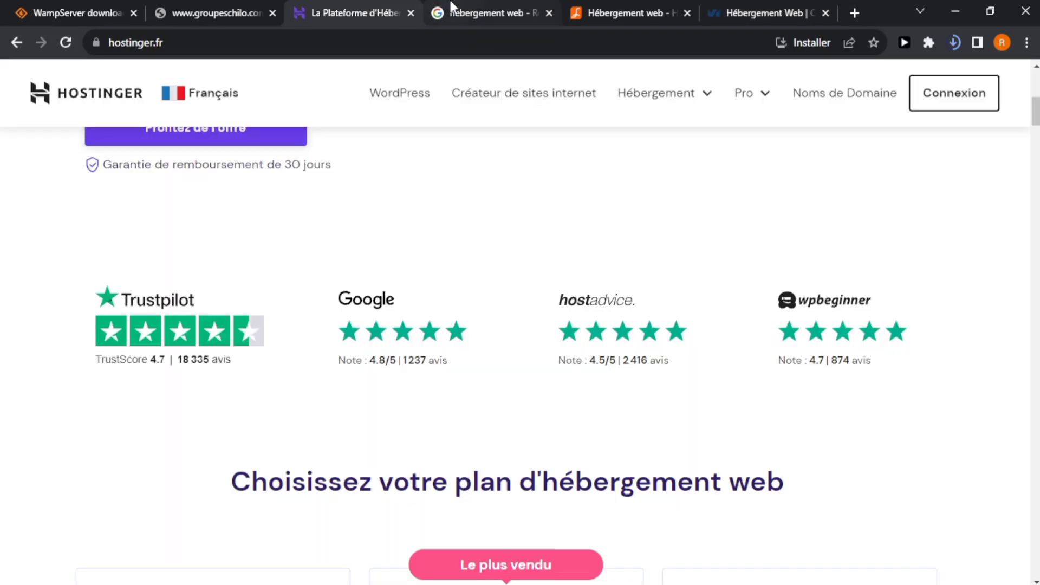
left_click(943, 95)
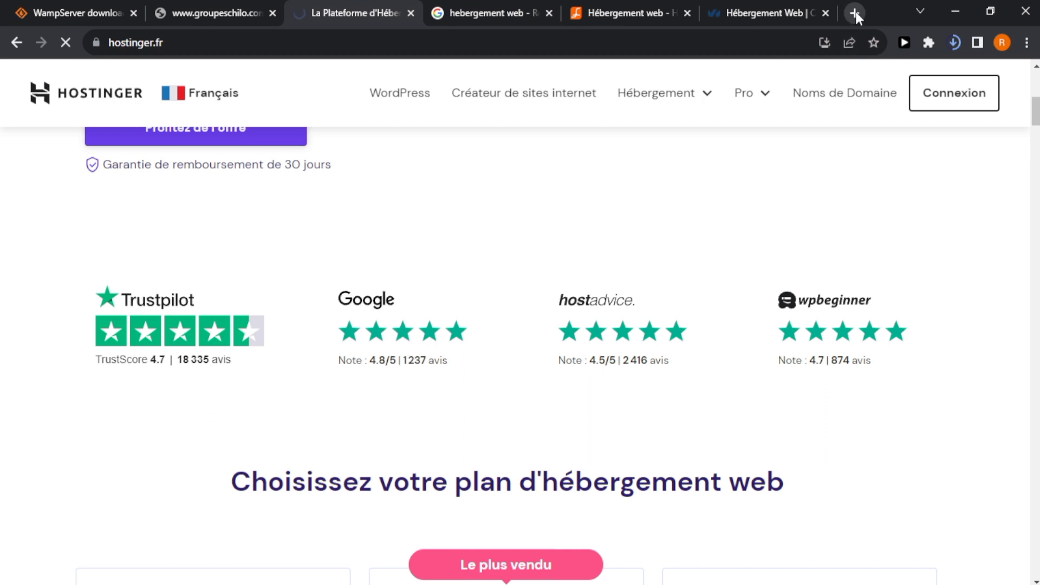
Load the WordPress dashboard at groupschilo.com/wp-admin/ in a new browser tab.
left_click(855, 13)
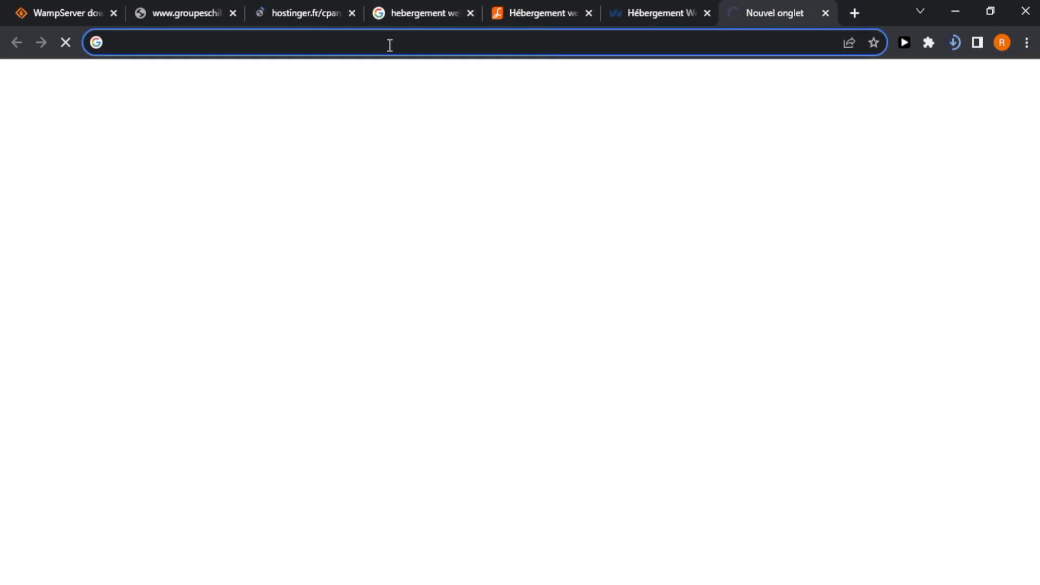
type("gr")
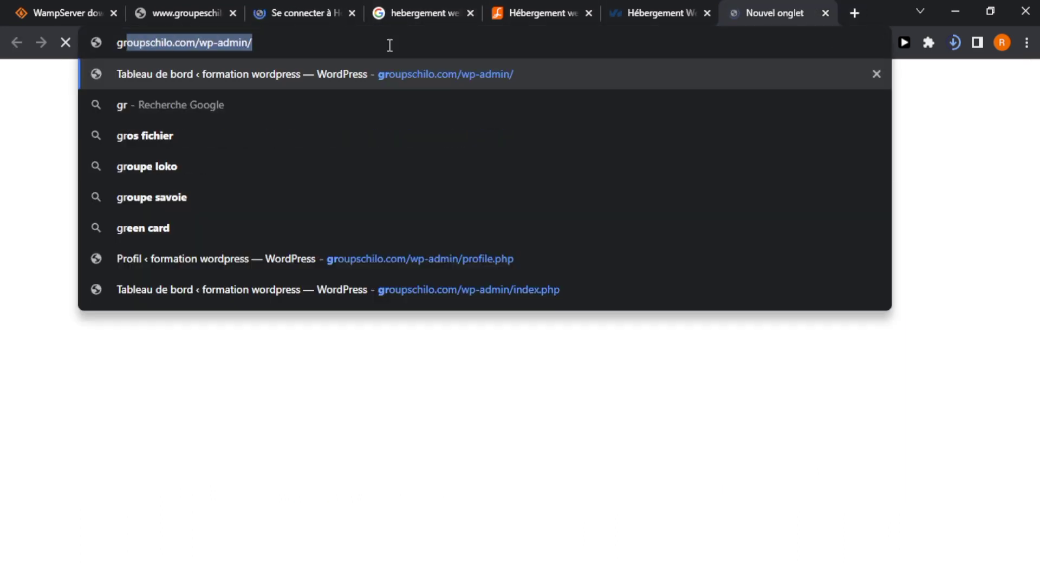
key("Return")
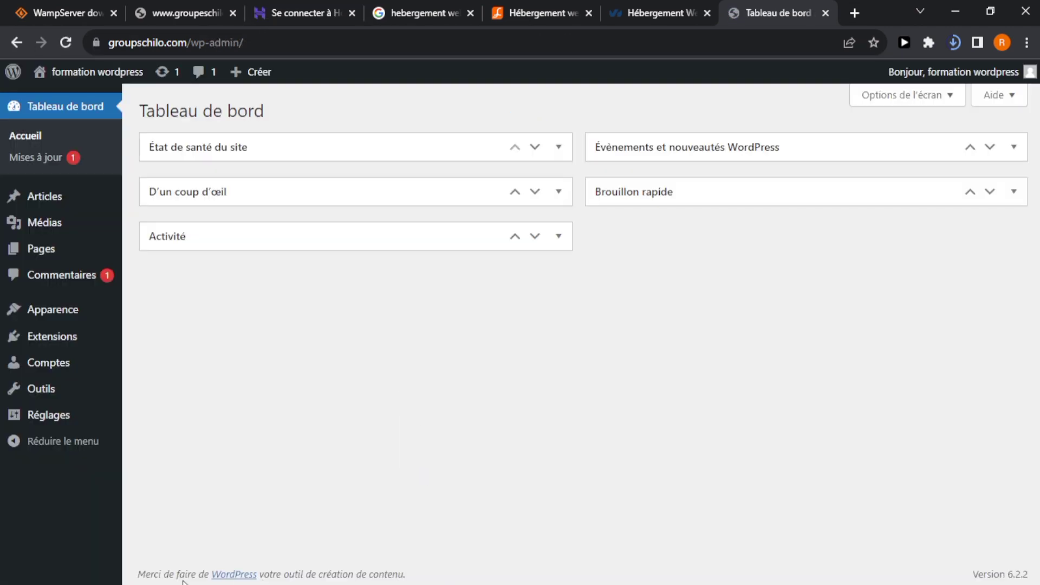
left_click(183, 584)
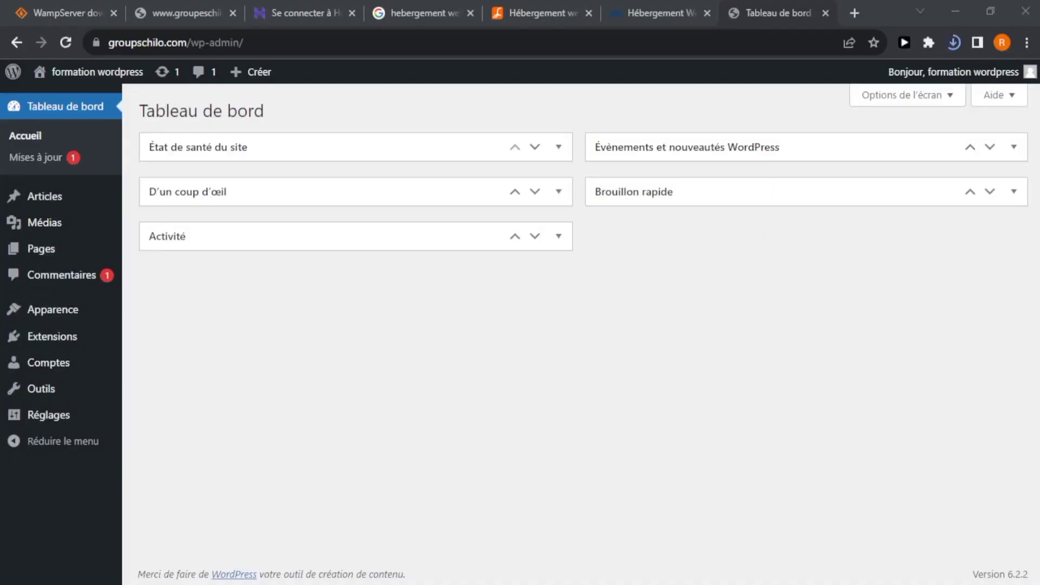
left_click(247, 584)
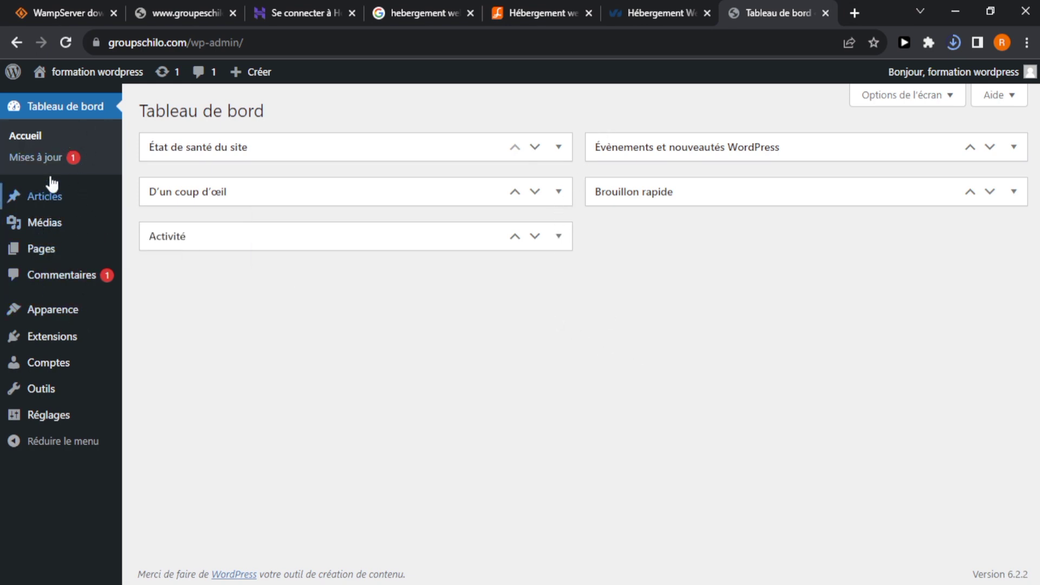
Open the WordPress dashboard home and examine the admin sections, including Articles, Médias, Pages, Apparence, Extensions, Comptes and Réglages.
left_click(28, 133)
mouse_move(43, 204)
mouse_move(53, 234)
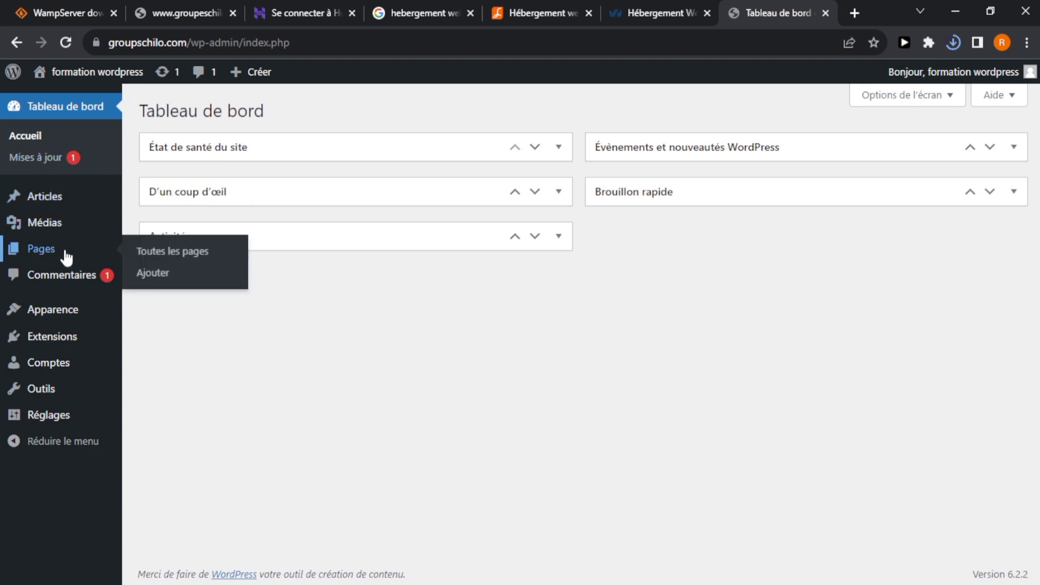
mouse_move(71, 320)
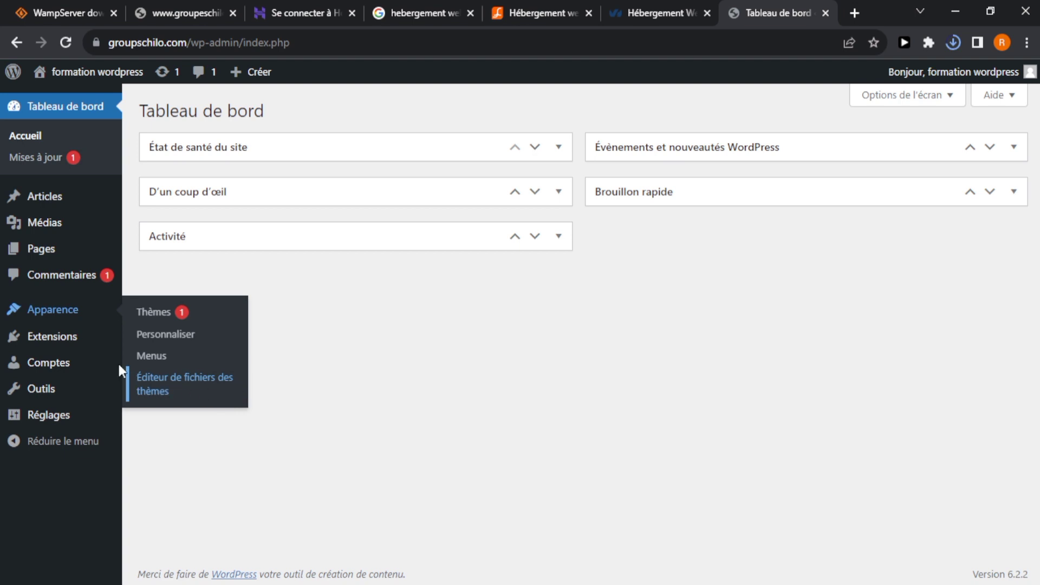
mouse_move(80, 351)
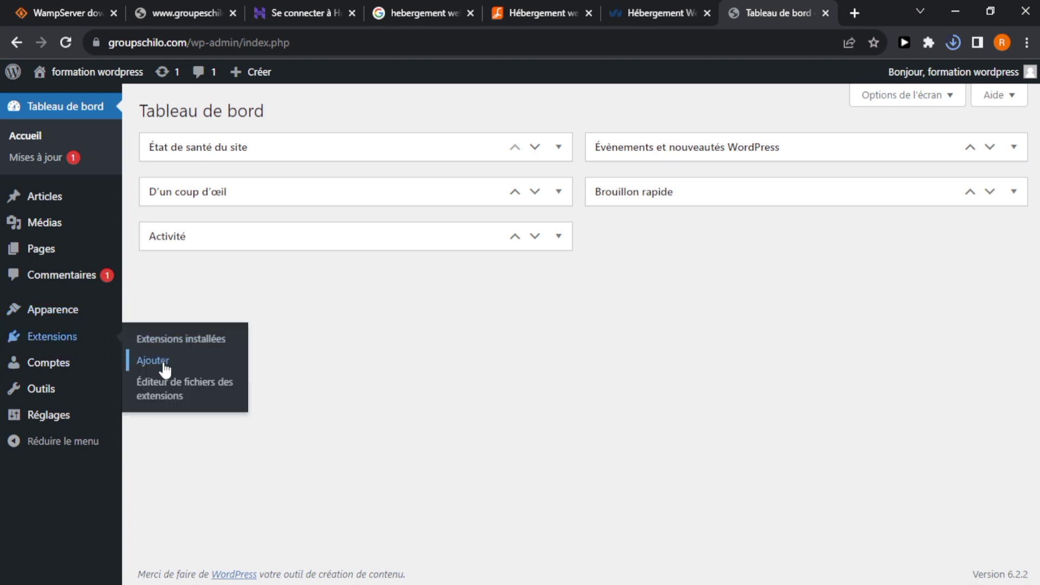
mouse_move(66, 369)
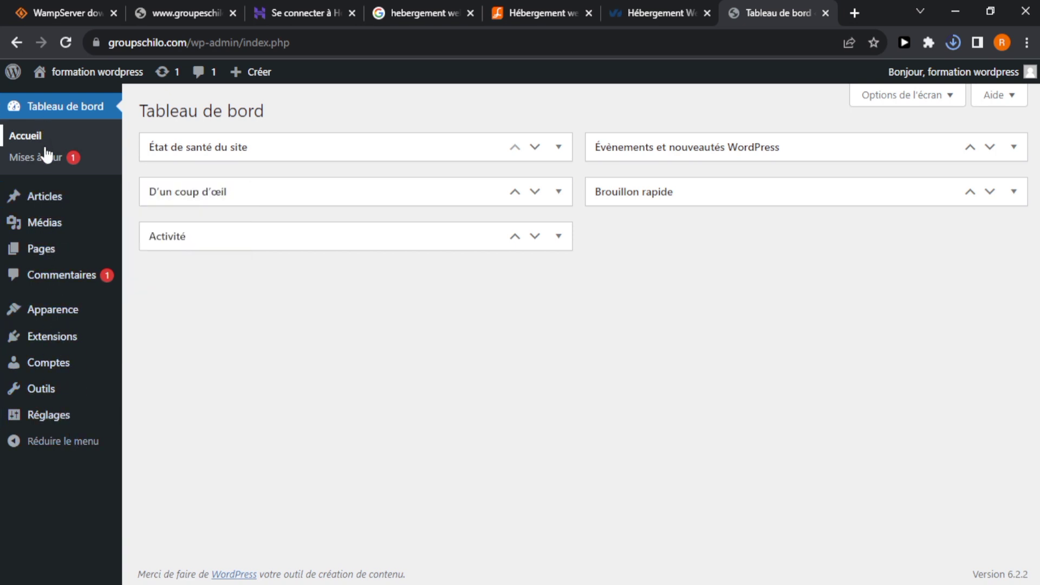
mouse_move(69, 420)
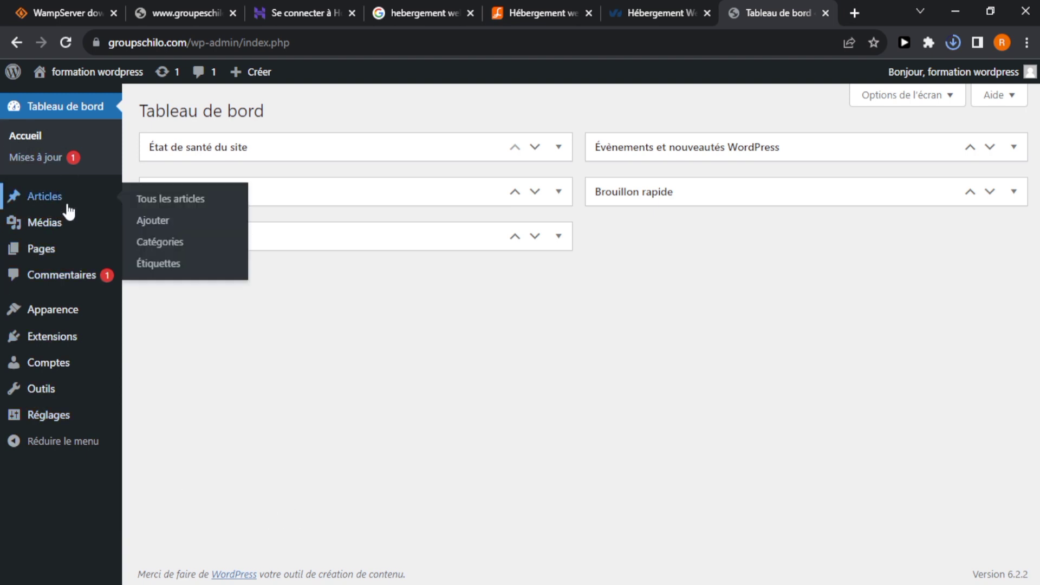
Open the "Bonjour tout le monde !" article for editing from the list of all articles.
mouse_move(69, 257)
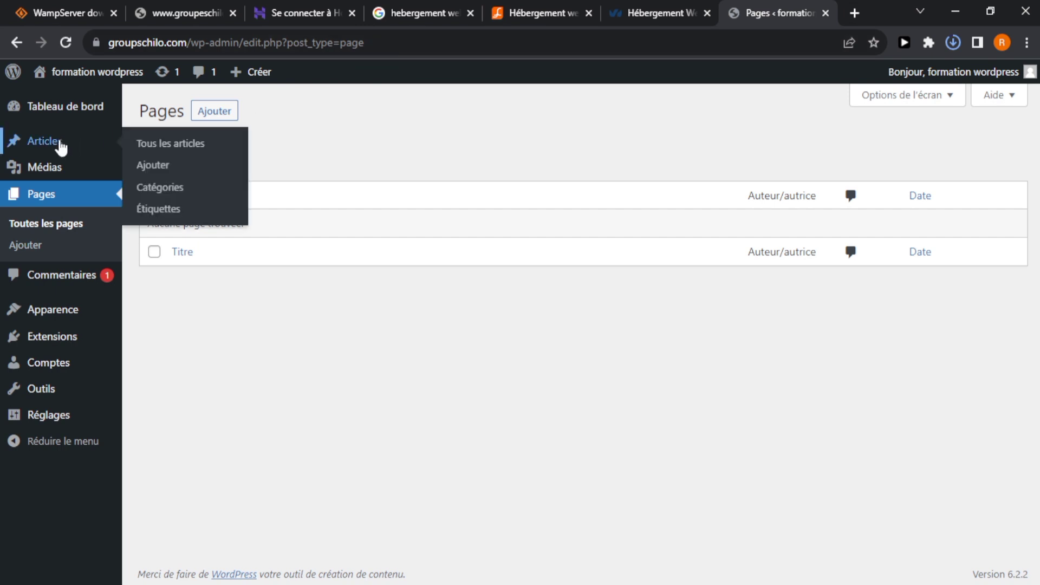
left_click(110, 149)
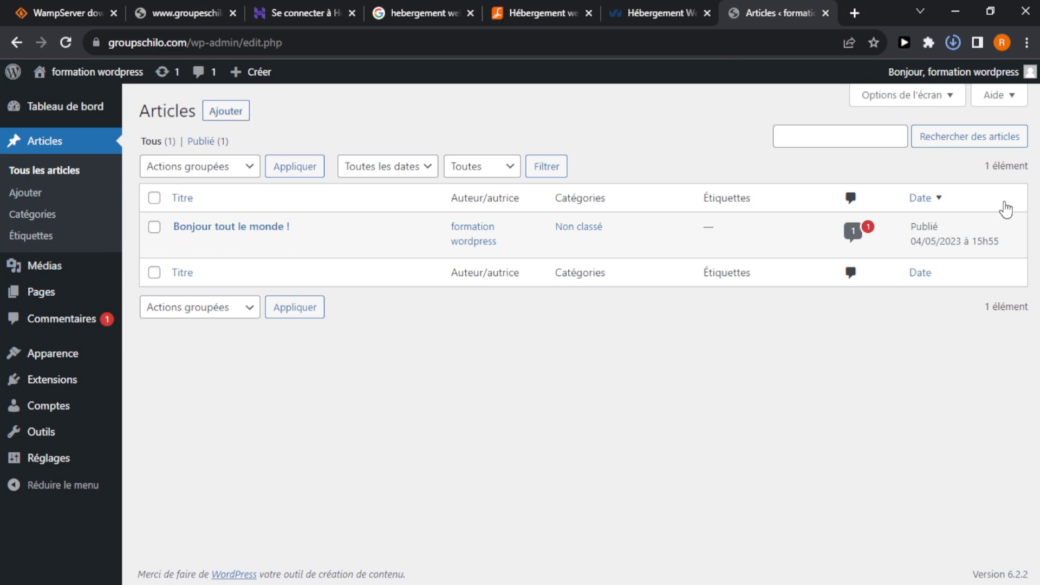
left_click(236, 227)
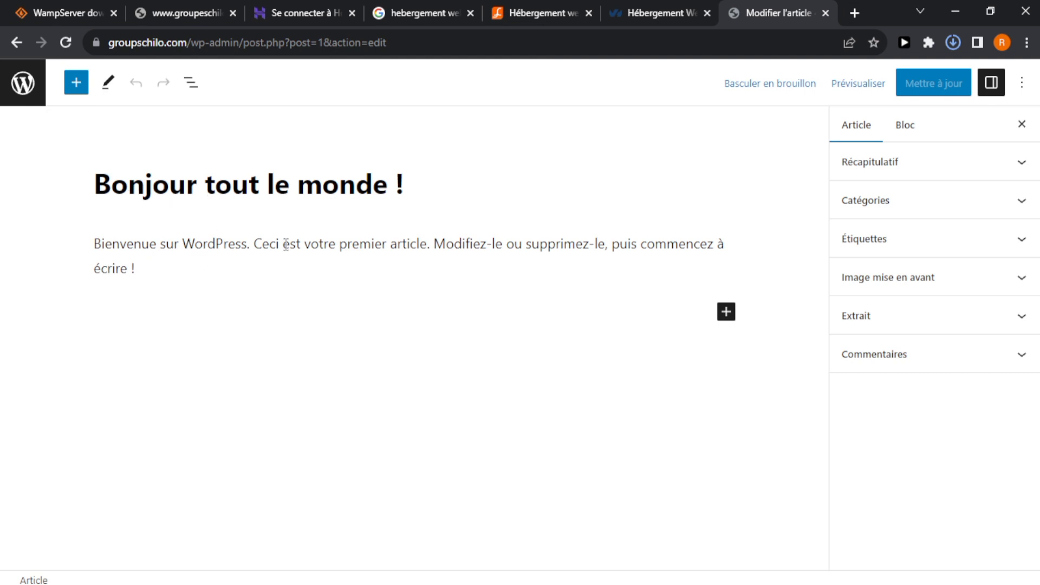
Reword the opening sentence of the article's paragraph to "Bienvenue sur mon site web.".
triple_click(439, 248)
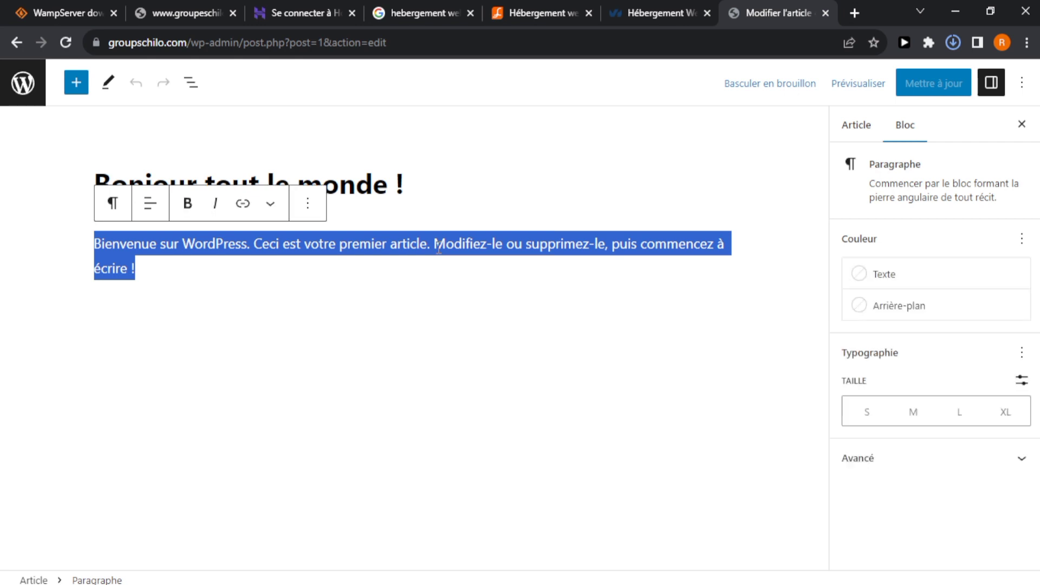
left_click(481, 275)
left_click(464, 290)
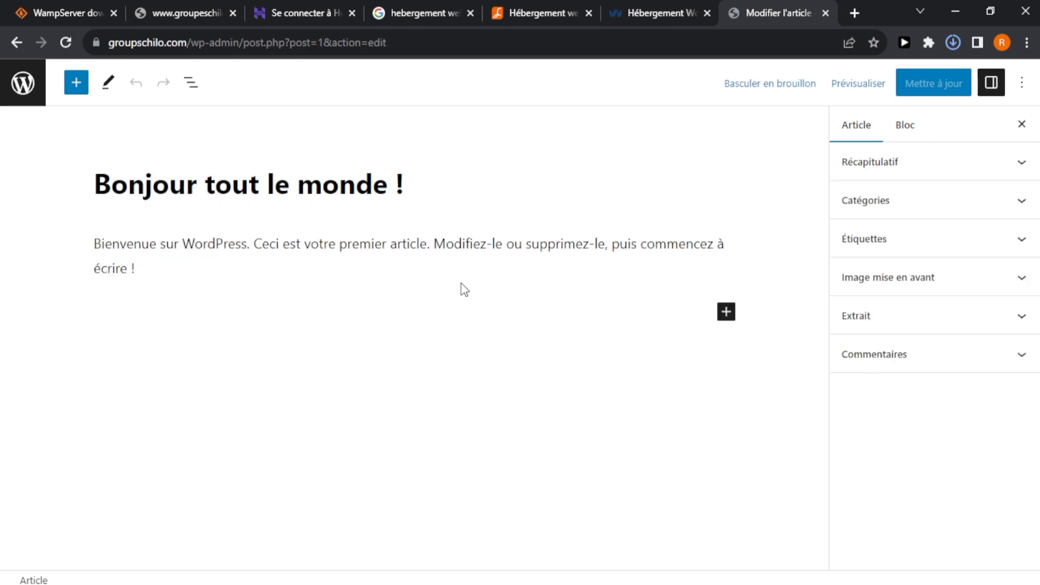
left_click(406, 280)
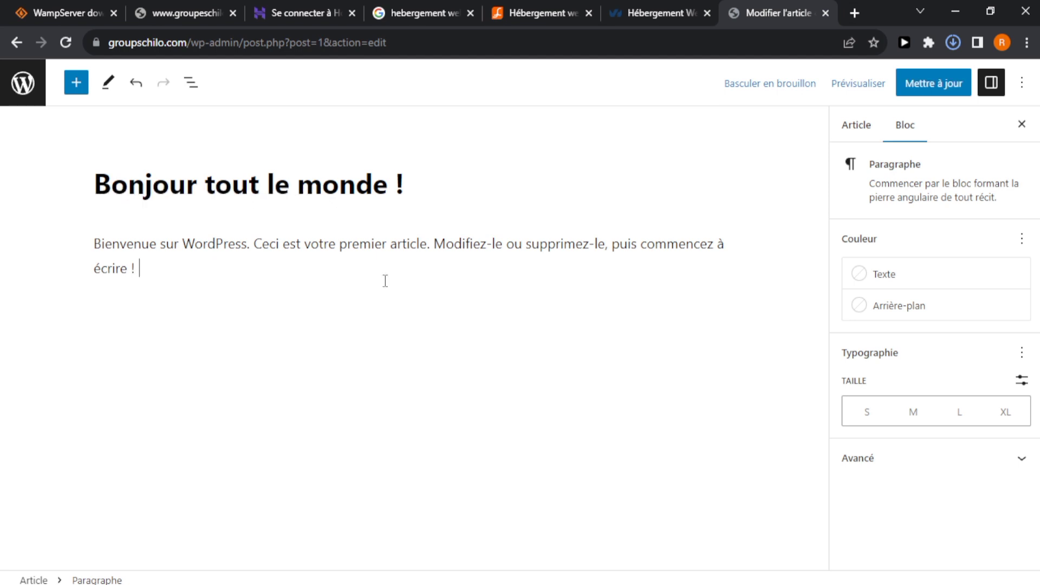
left_click_drag(252, 249, 185, 248)
key("BackSpace")
key("BackSpace")
key("BackSpace")
key("BackSpace")
key("BackSpace")
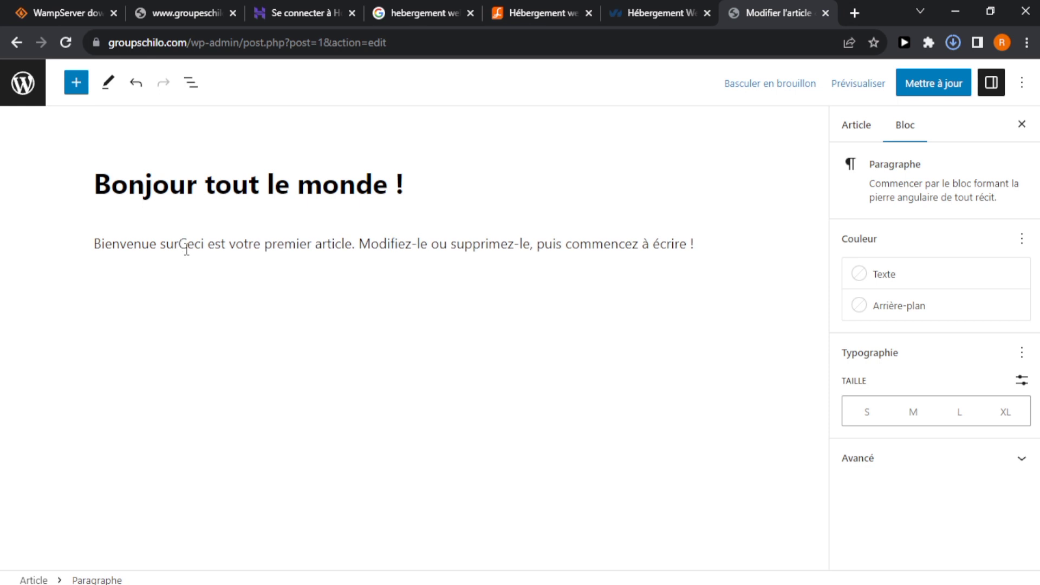
type("sur mon ")
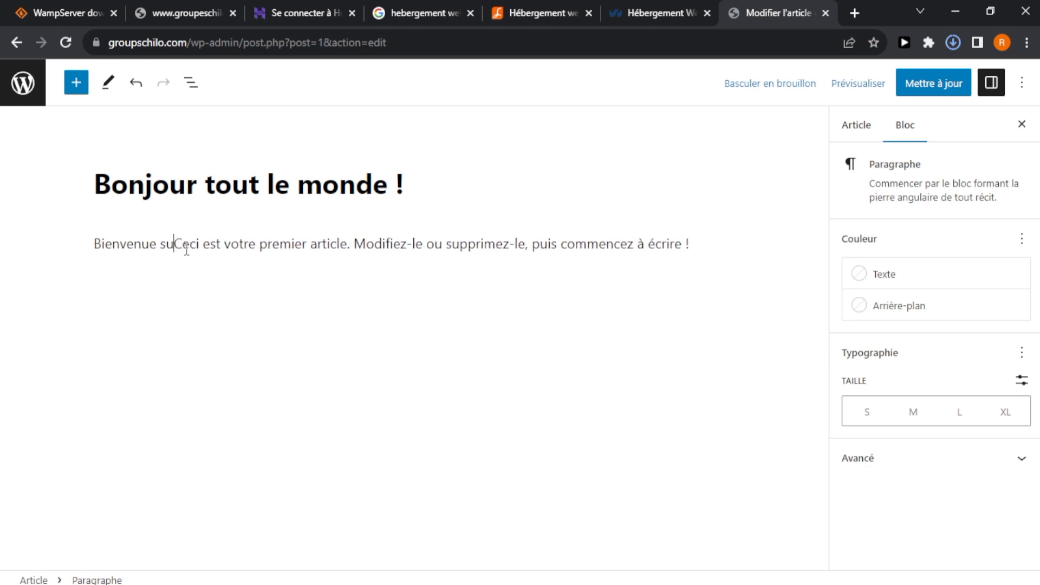
type("site web")
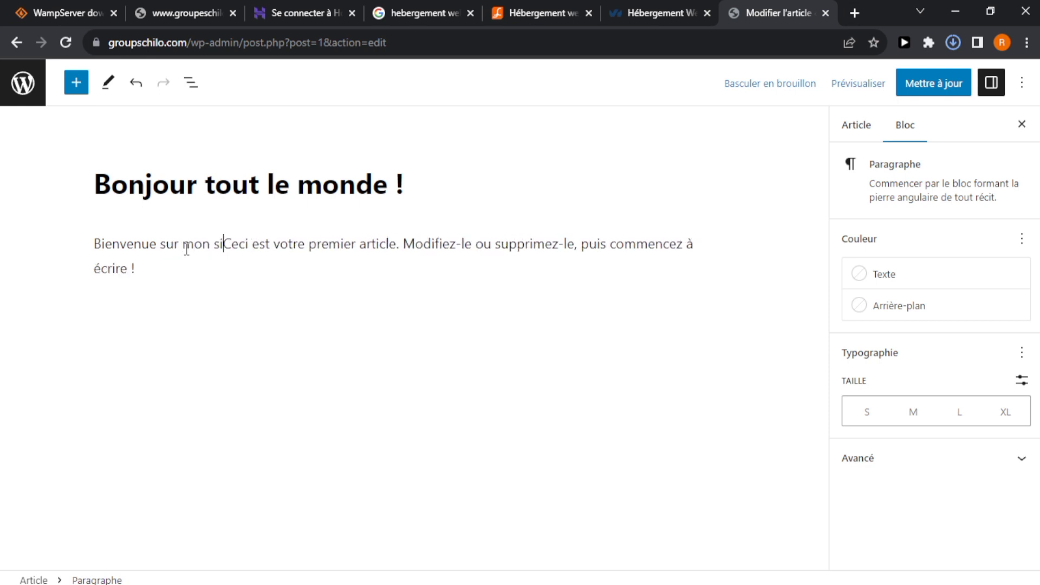
type(",")
key("BackSpace")
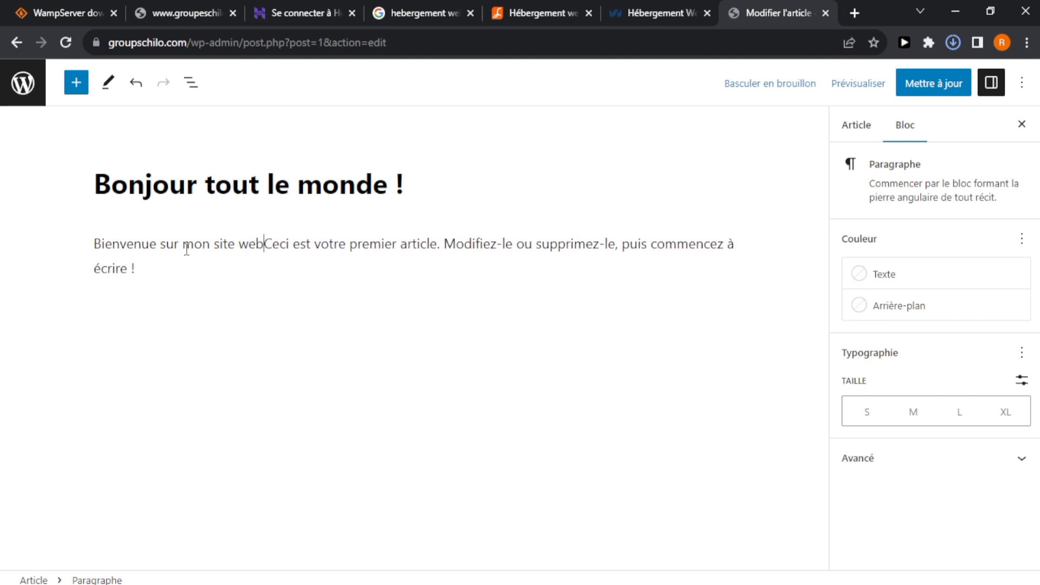
type("?")
key("BackSpace")
key("BackSpace")
type(".")
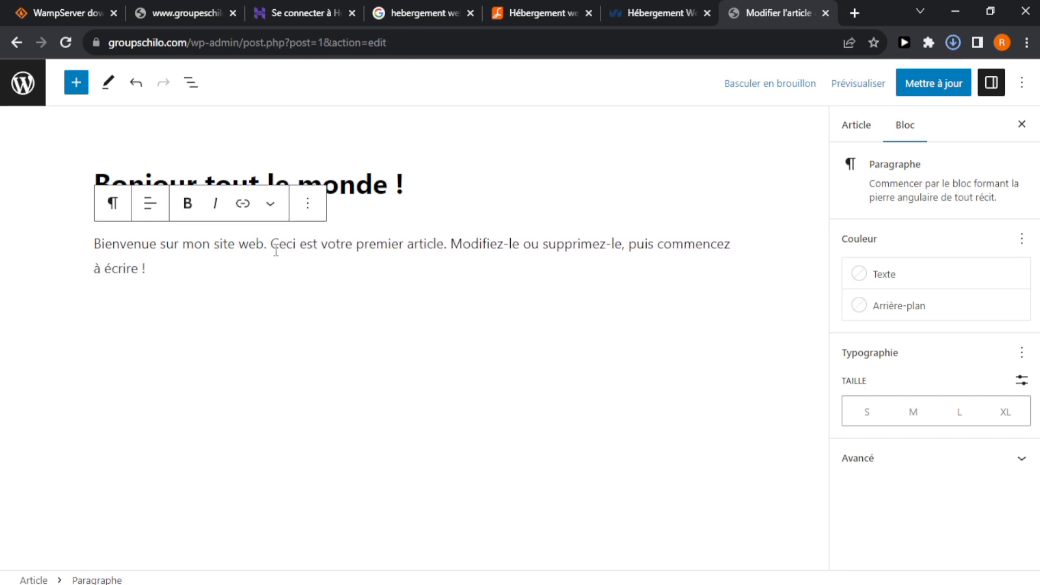
Replace the paragraph's remaining text after the first sentence with "C'est moi le createur de ce site we".
left_click_drag(271, 250, 295, 271)
key("BackSpace")
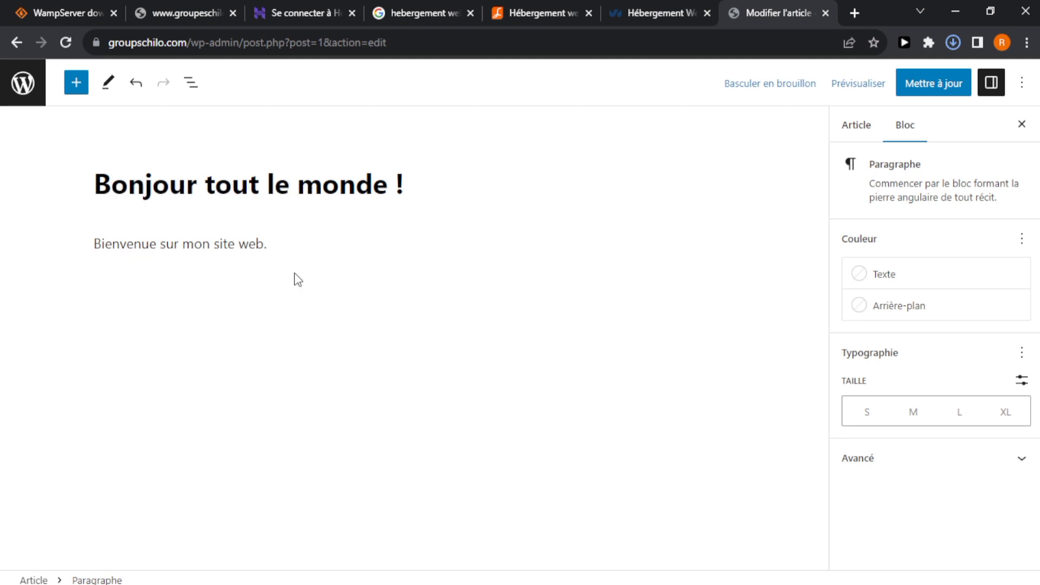
type("CCX")
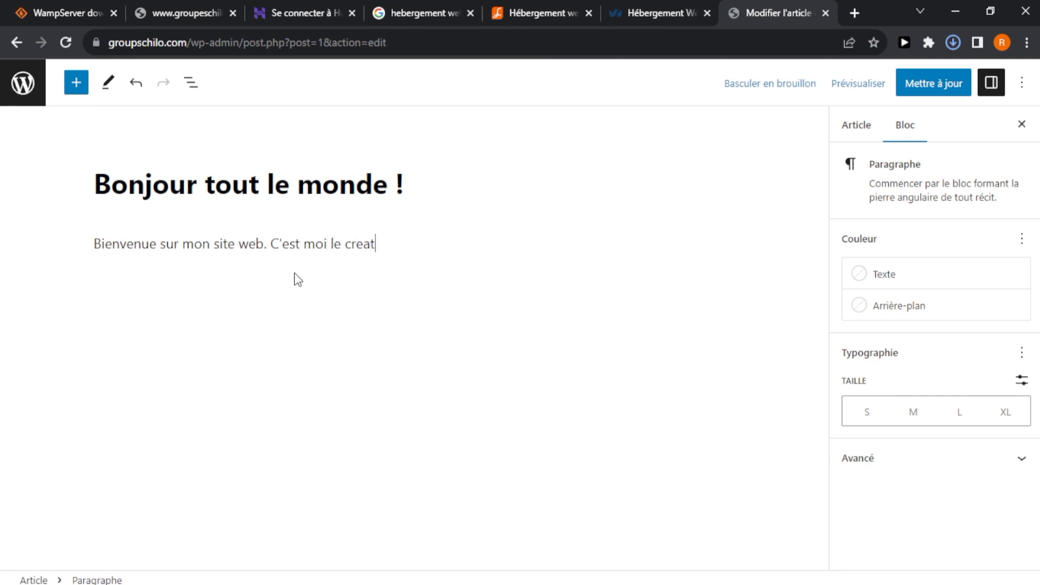
type("de ce site we")
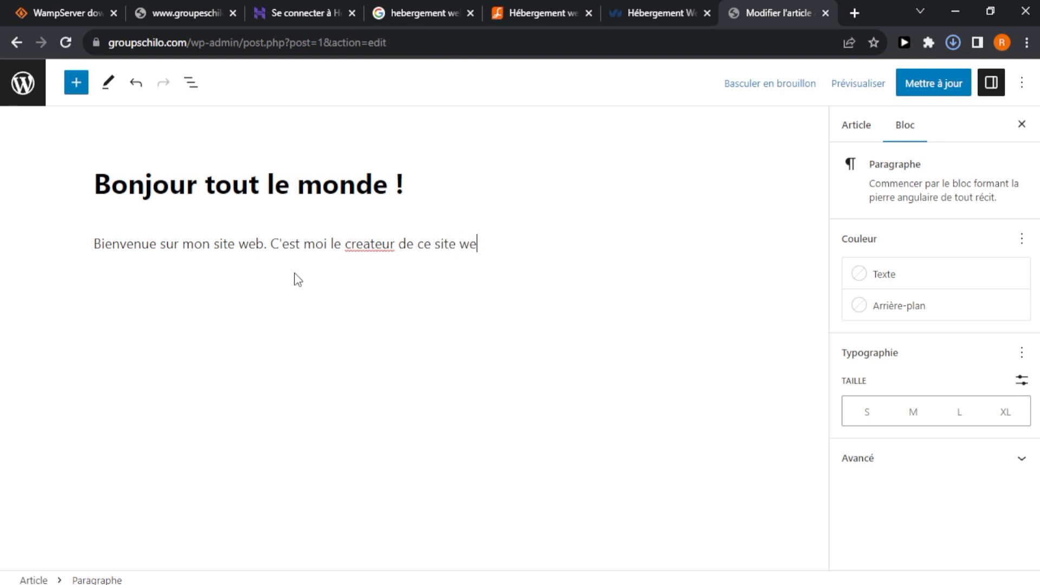
Delete all the text in the paragraph below the article title.
key("BackSpace")
key("BackSpace")
key("BackSpace")
key("BackSpace")
key("BackSpace")
key("BackSpace")
key("BackSpace")
key("BackSpace")
key("BackSpace")
key("BackSpace")
key("BackSpace")
key("BackSpace")
key("BackSpace")
key("BackSpace")
key("BackSpace")
key("BackSpace")
key("BackSpace")
key("BackSpace")
key("BackSpace")
key("BackSpace")
key("BackSpace")
key("BackSpace")
key("BackSpace")
key("BackSpace")
key("BackSpace")
key("BackSpace")
key("BackSpace")
key("BackSpace")
key("BackSpace")
key("BackSpace")
key("BackSpace")
key("BackSpace")
key("BackSpace")
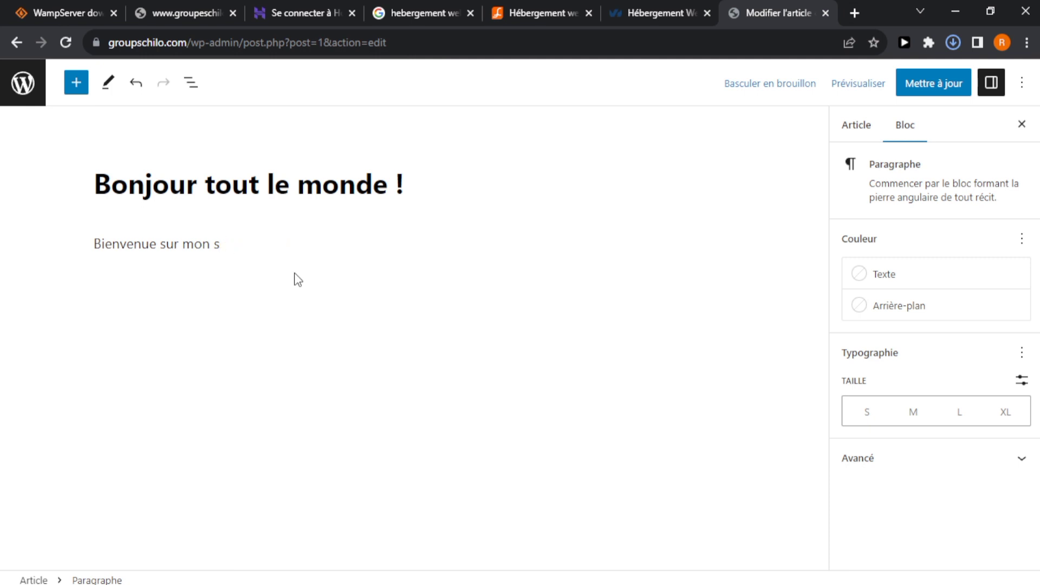
key("BackSpace")
key("BackSpace")
key("BackSpace")
key("BackSpace")
key("BackSpace")
key("BackSpace")
key("BackSpace")
key("BackSpace")
key("BackSpace")
key("BackSpace")
key("BackSpace")
key("BackSpace")
key("BackSpace")
key("BackSpace")
key("BackSpace")
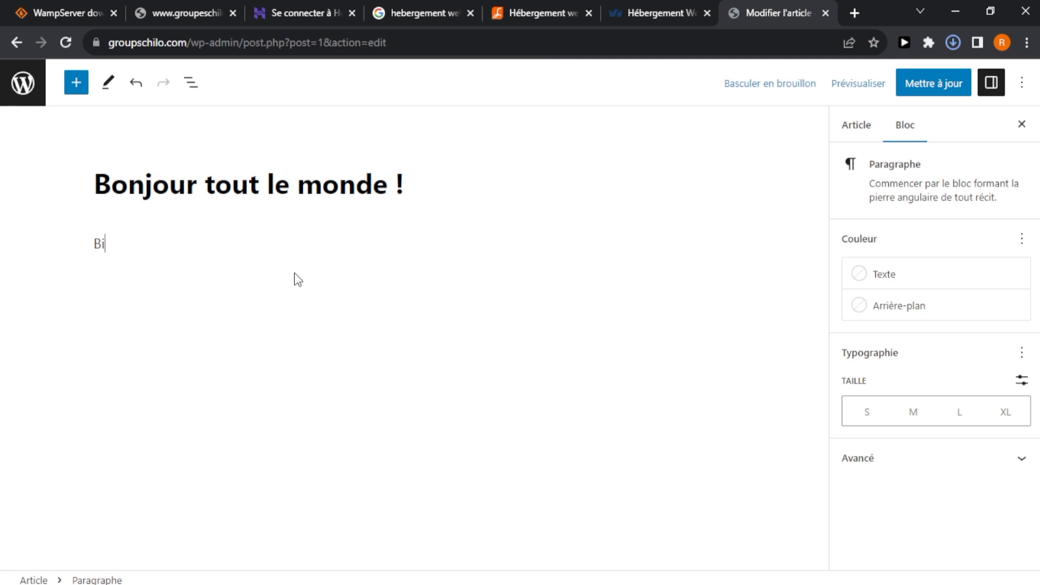
key("BackSpace")
key("BackSpace")
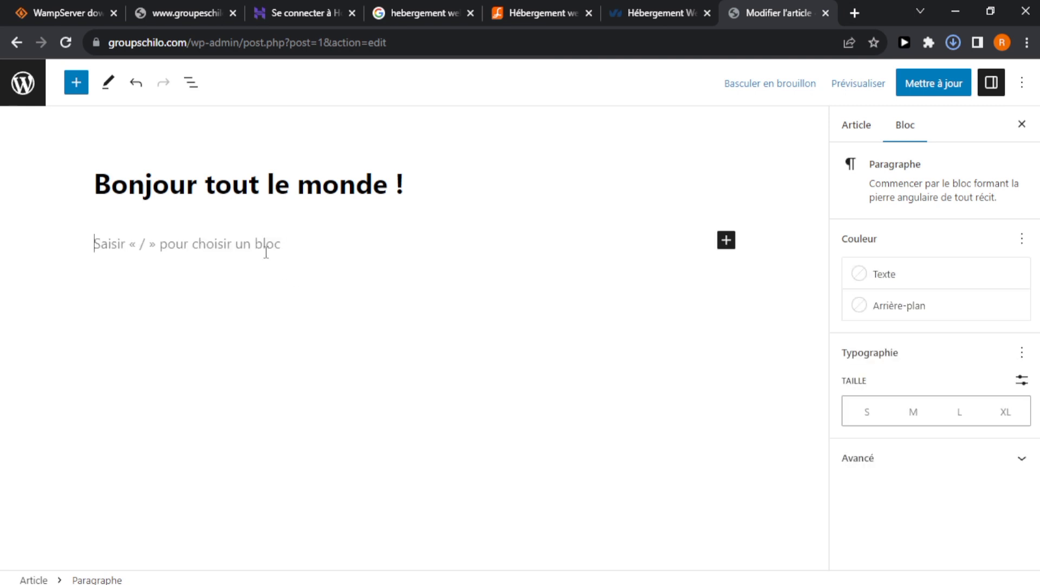
Shorten the article title to "Bonjour".
left_click(426, 195)
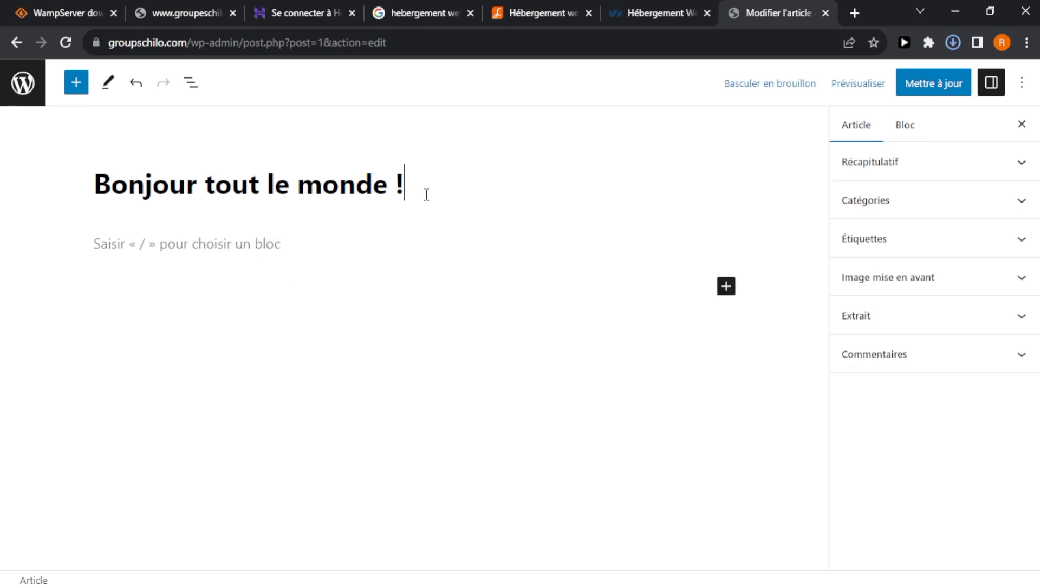
left_click(161, 187, "shift")
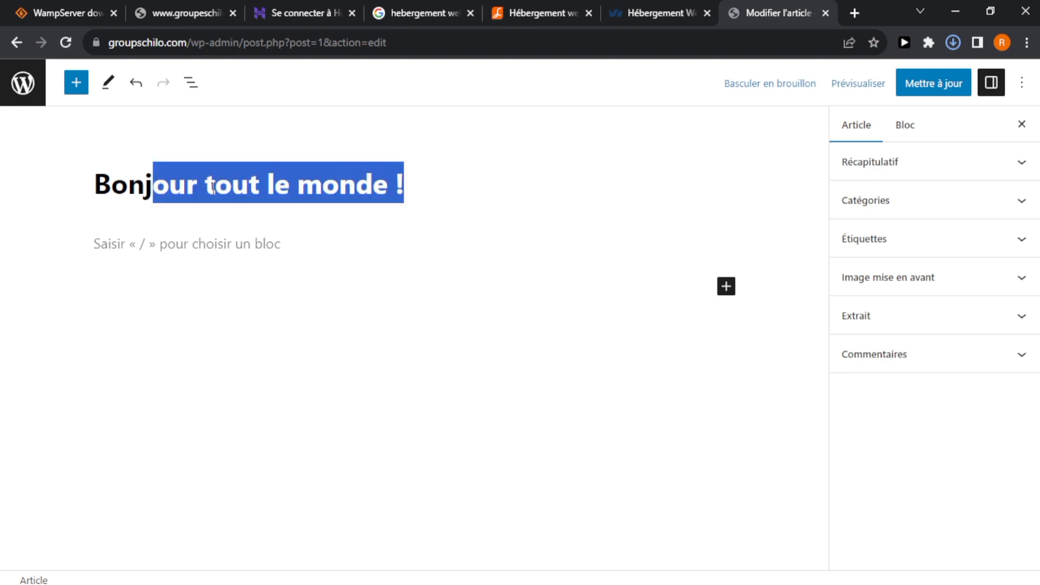
key("BackSpace")
type("our")
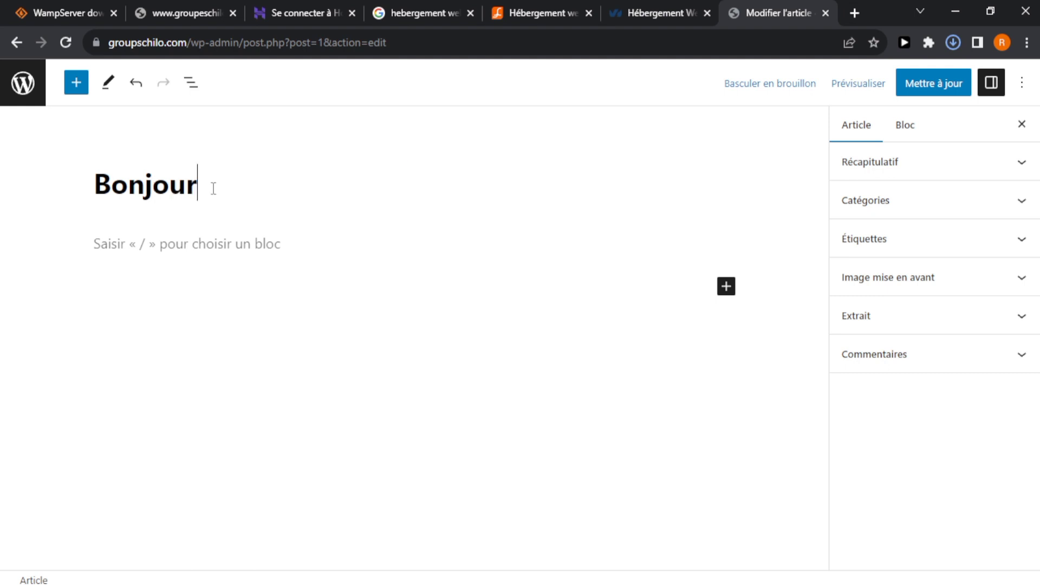
Write "bonjour. Bonsoir." in the paragraph below the title and add one empty paragraph under it.
left_click(213, 240)
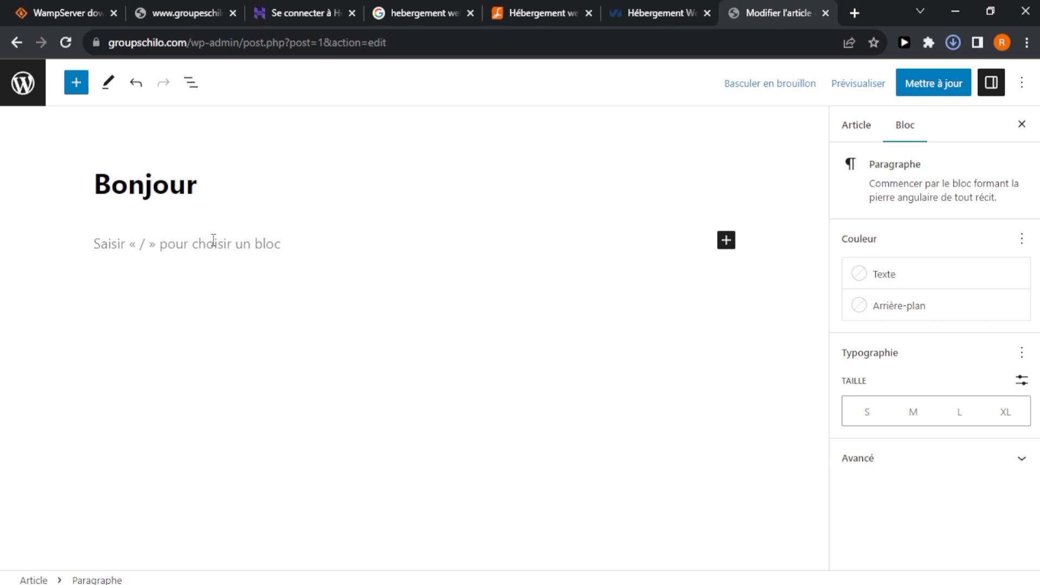
type("bonjour. Bonsoir?==")
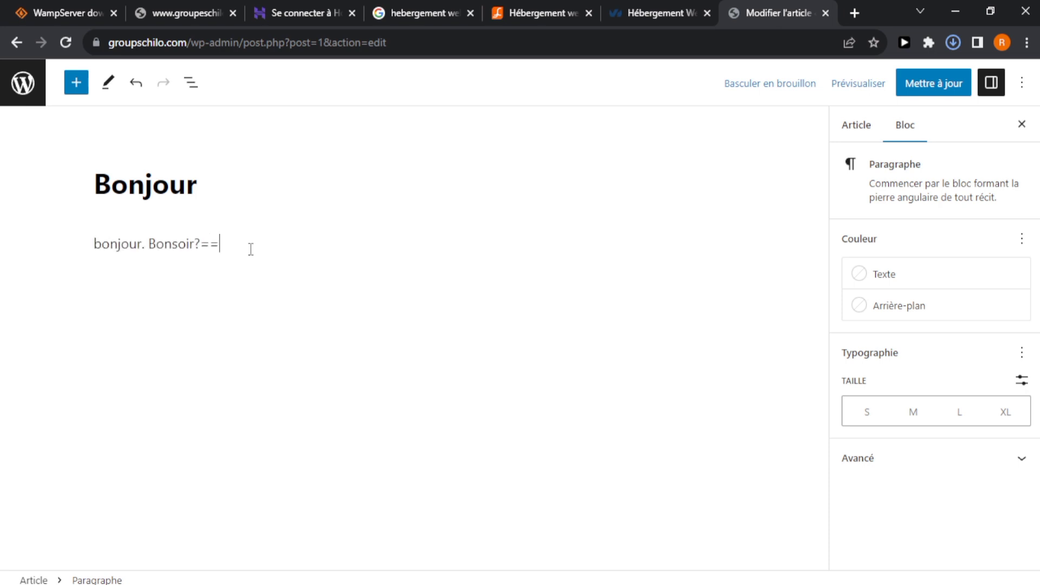
key("Return")
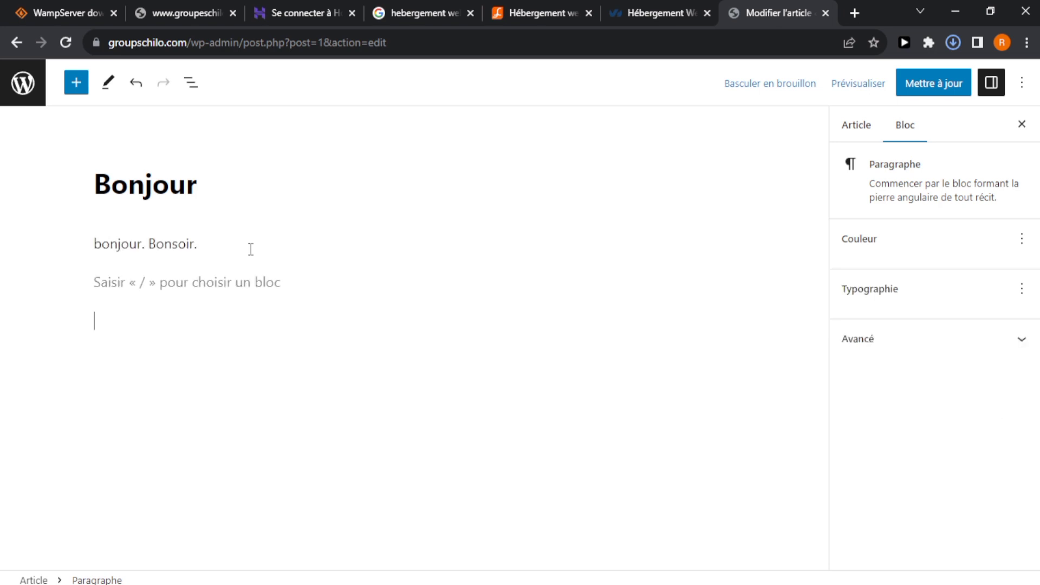
key("Return")
key("BackSpace")
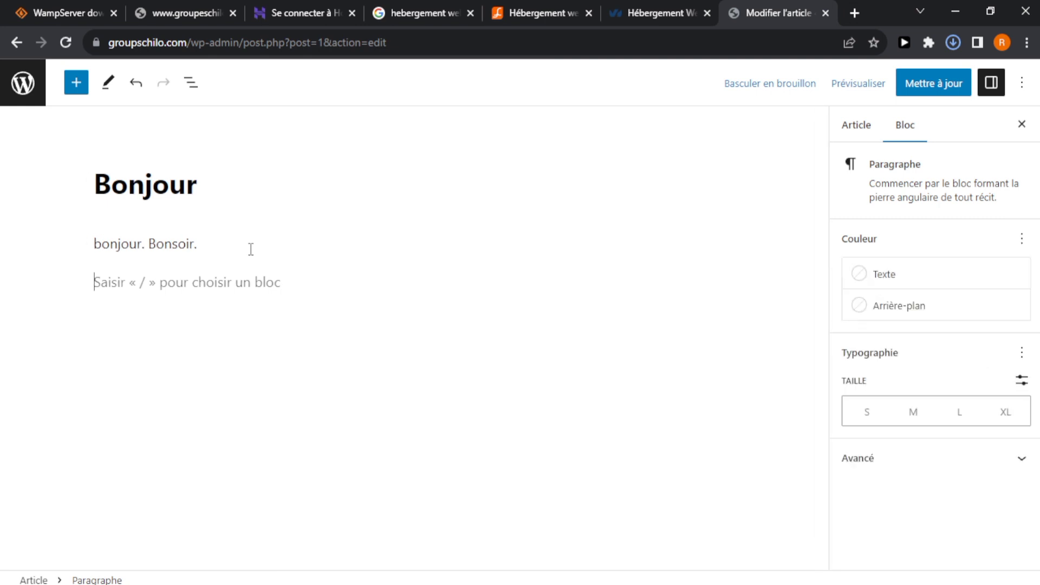
Browse the Texte blocks in the block library and write "bonjour." in the empty second paragraph.
left_click(76, 84)
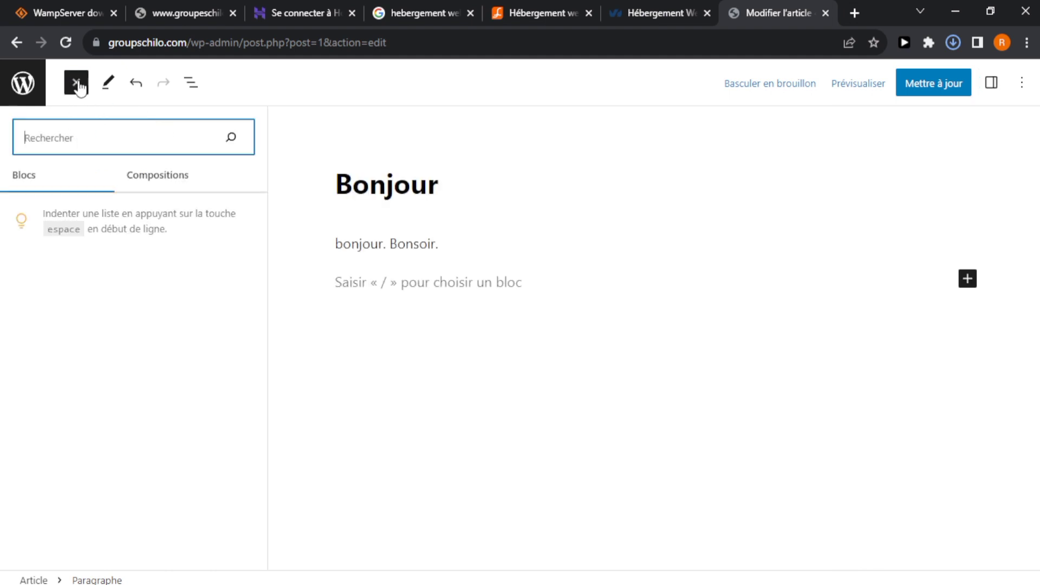
left_click(78, 85)
left_click(78, 85)
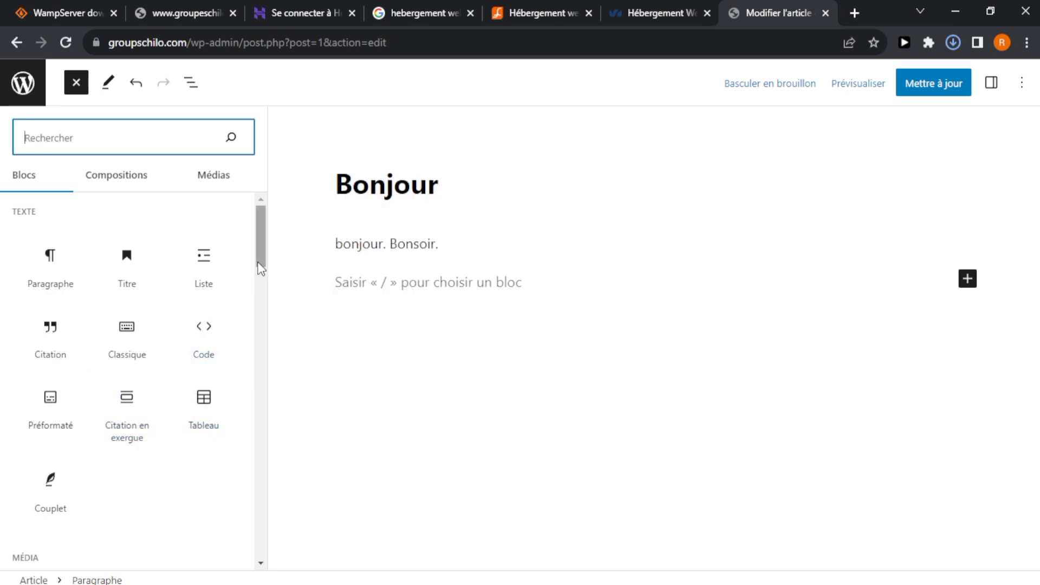
left_click_drag(259, 265, 254, 229)
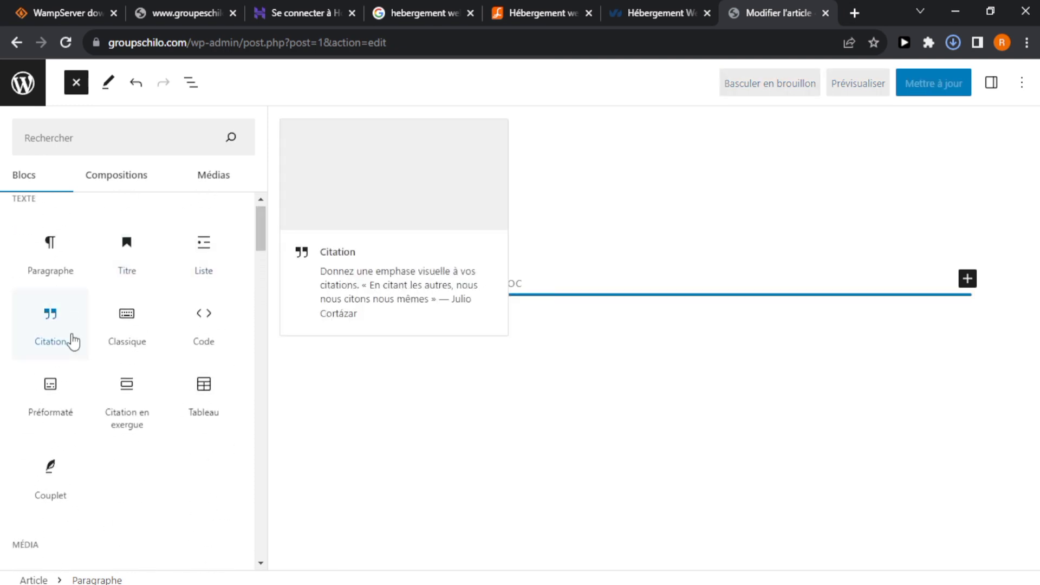
left_click(57, 254)
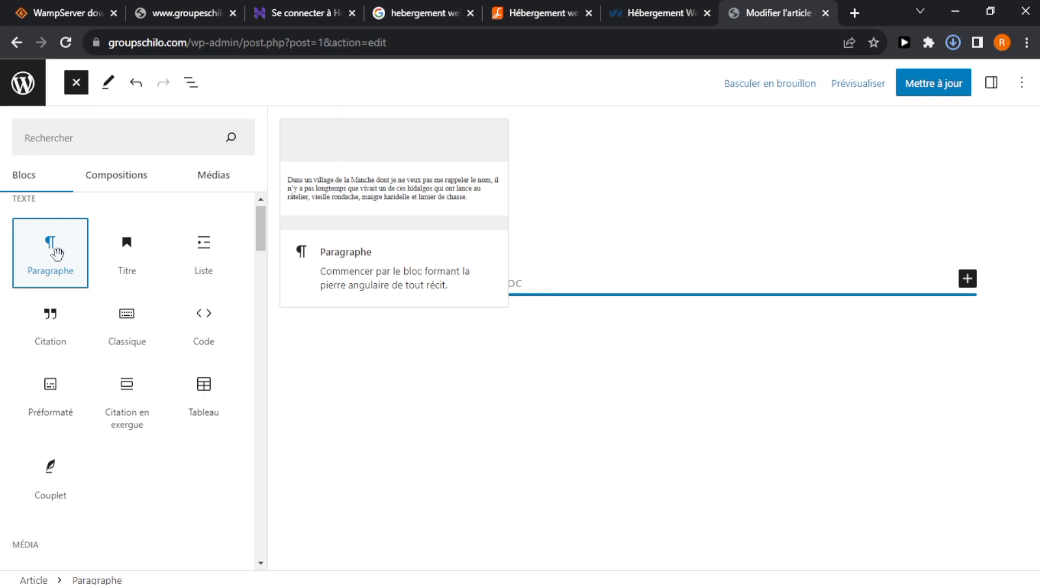
left_click(460, 291)
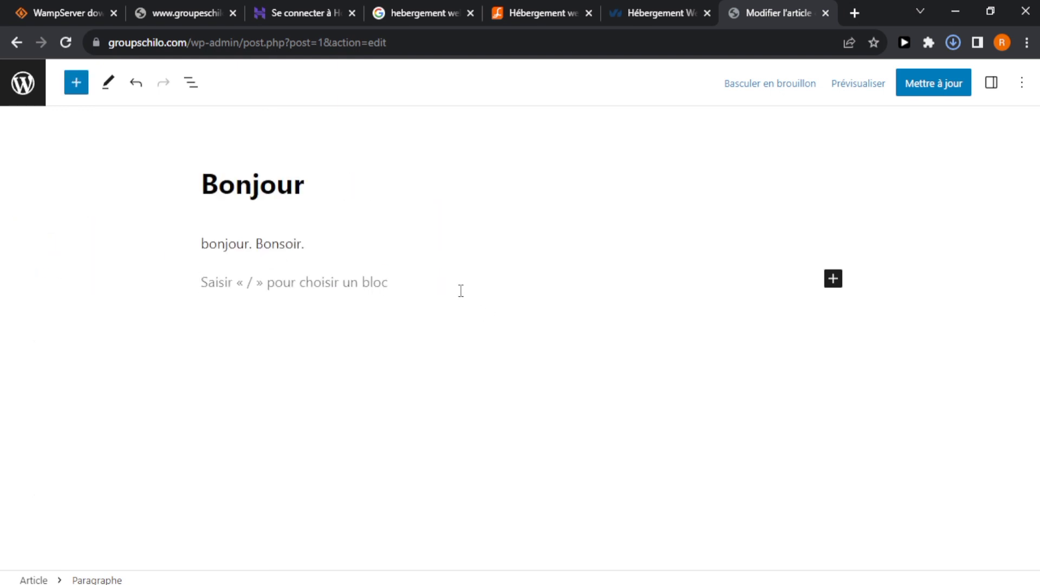
type("bonjour.")
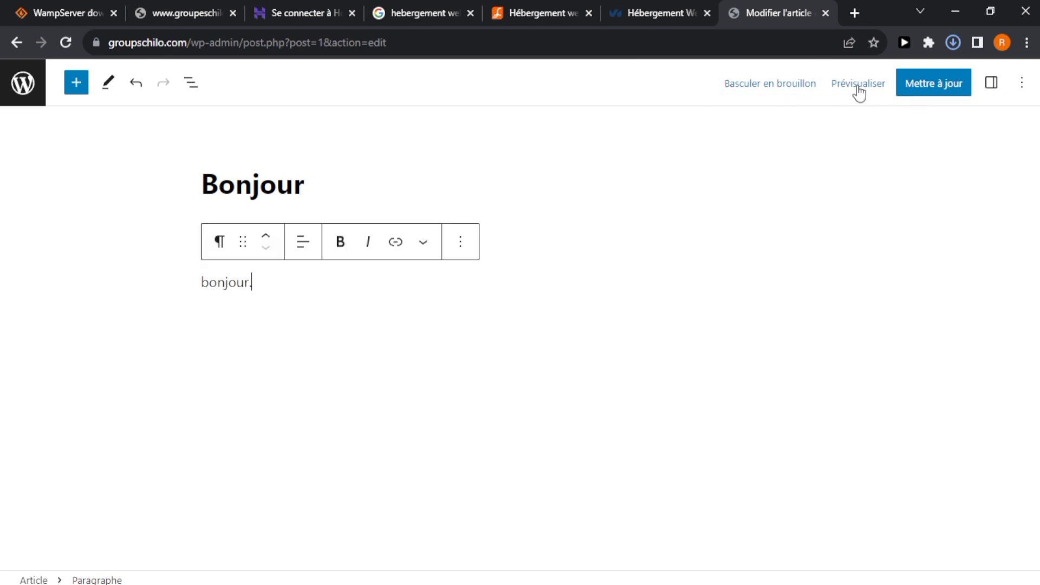
Update the published article and close the Google search page and the neighbouring "Hébergement web" page beside it.
left_click(921, 96)
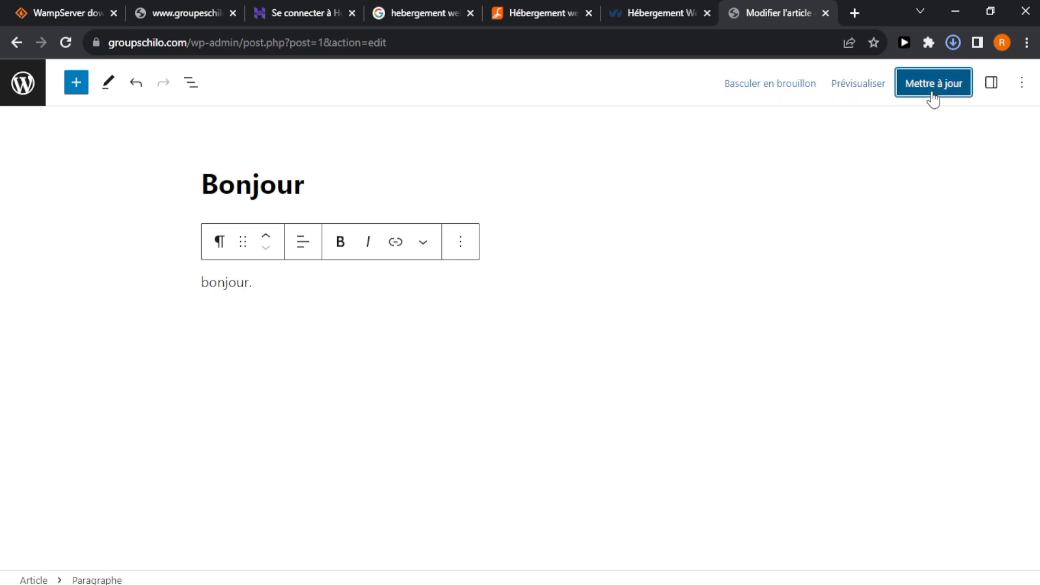
left_click(588, 13)
left_click(471, 13)
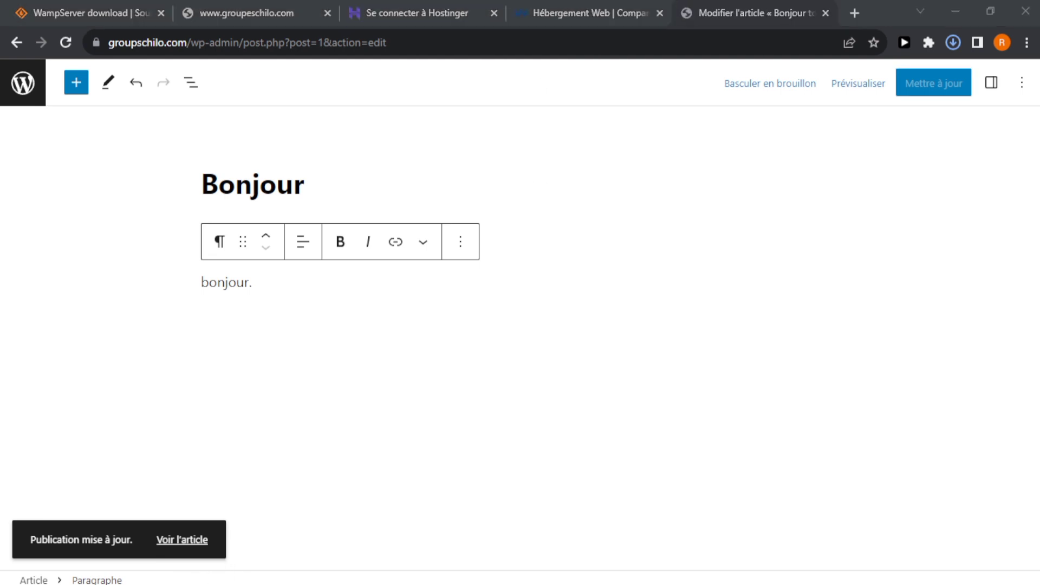
Preview the article in a new tab and close the "Hébergement Web" and Hostinger login pages.
left_click(1034, 52)
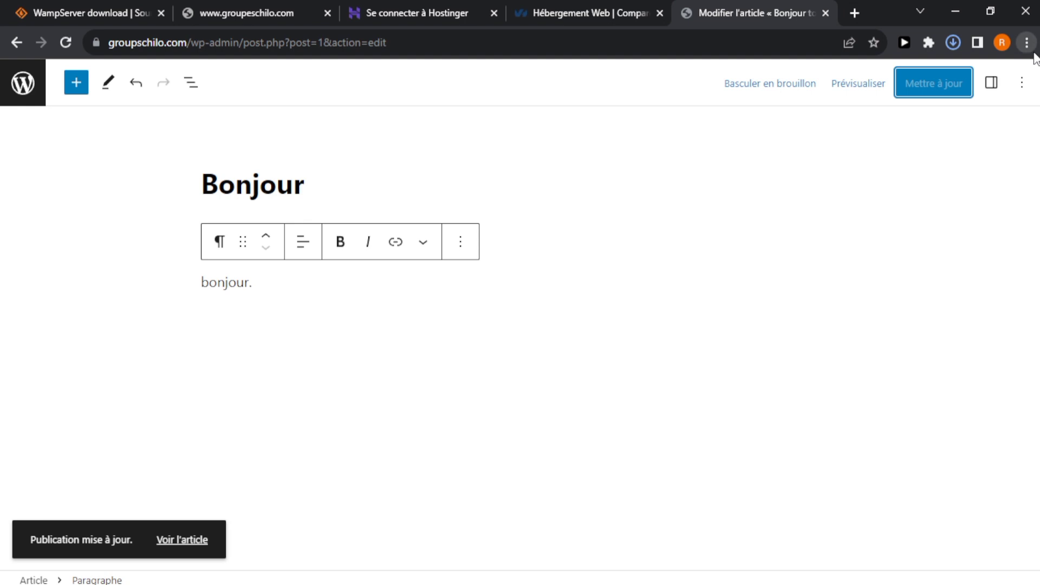
left_click(984, 216)
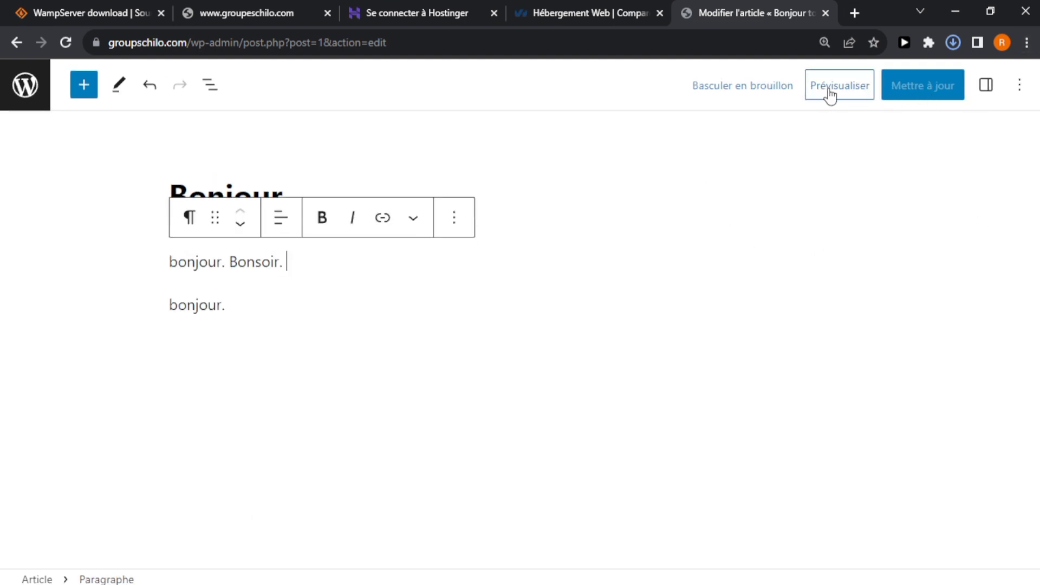
left_click(846, 94)
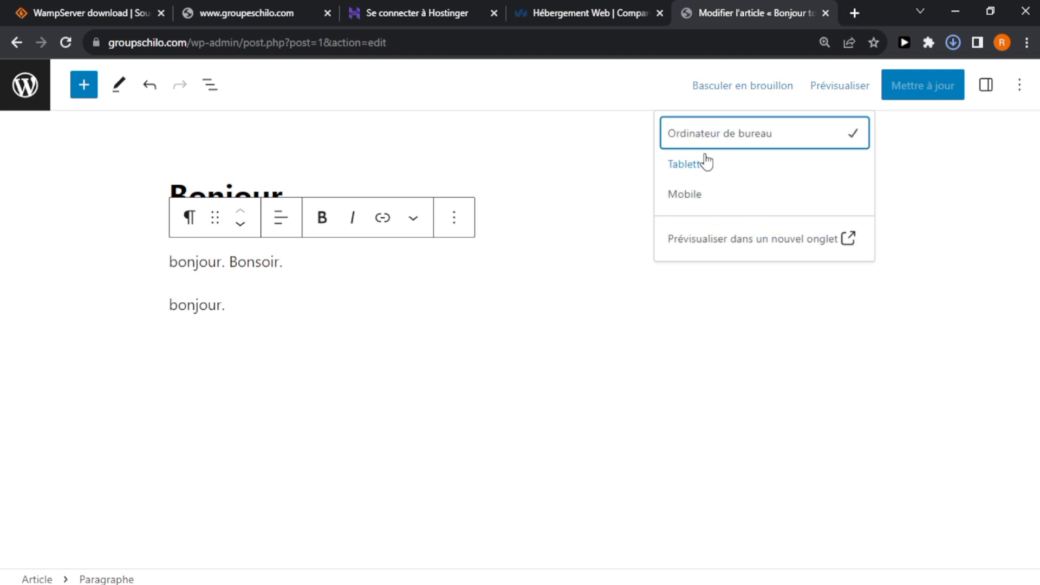
left_click(728, 249)
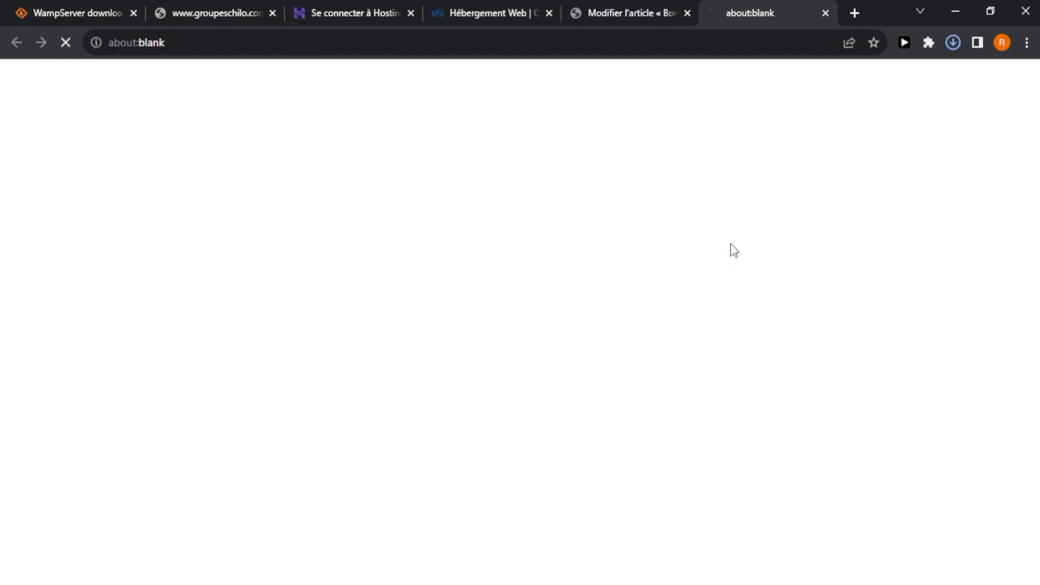
left_click(550, 12)
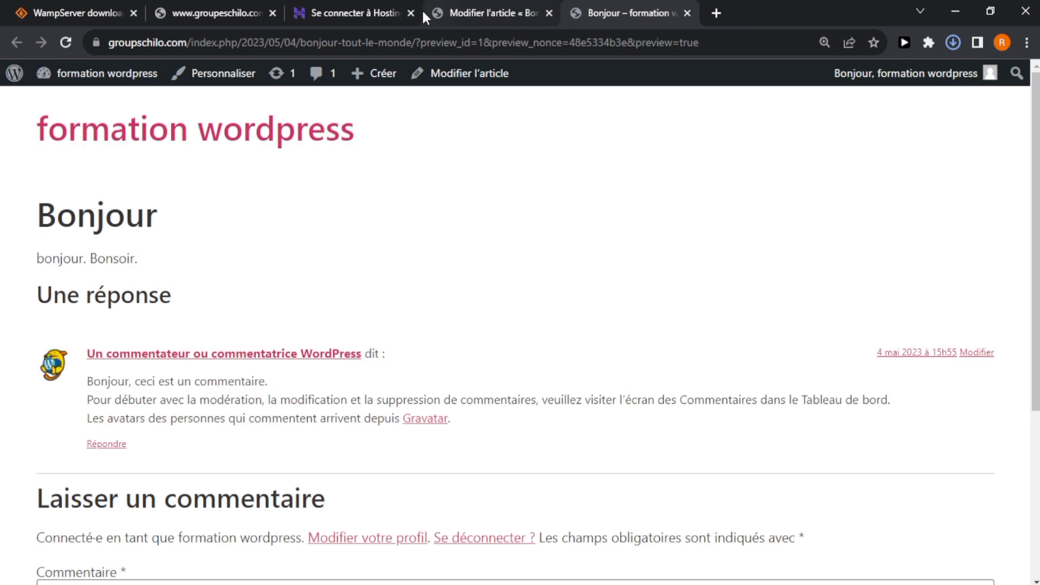
left_click(411, 13)
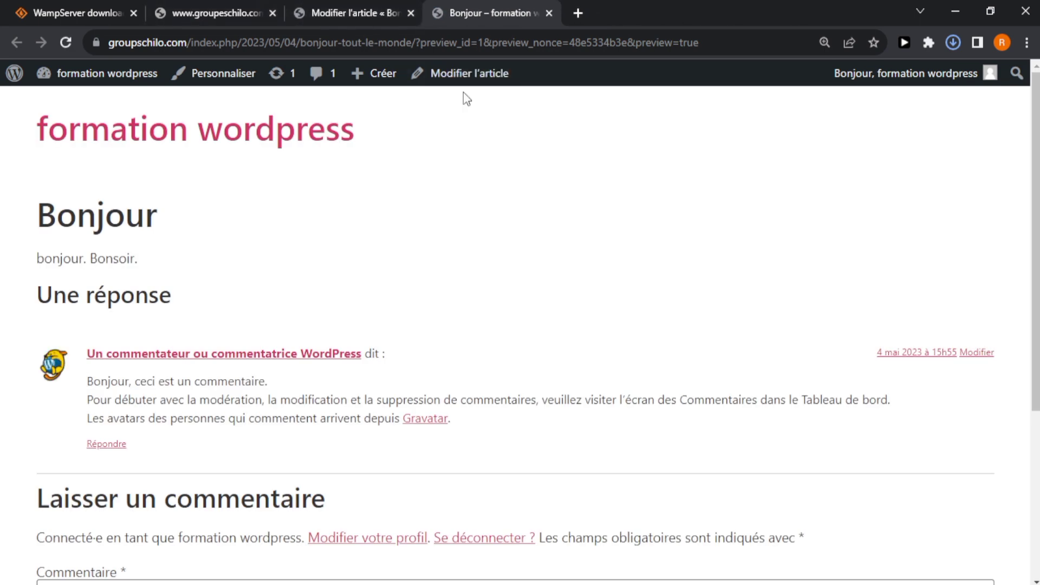
Examine the title and the paragraph text of the previewed article.
scroll(872, 183, "down", 2)
scroll(196, 240, "up", 2)
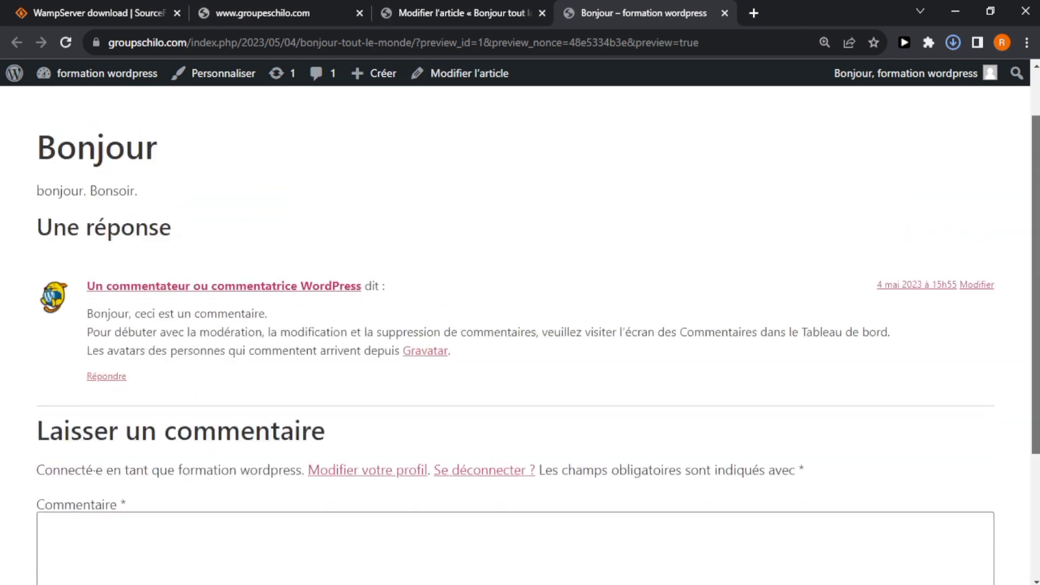
left_click_drag(139, 224, 129, 262)
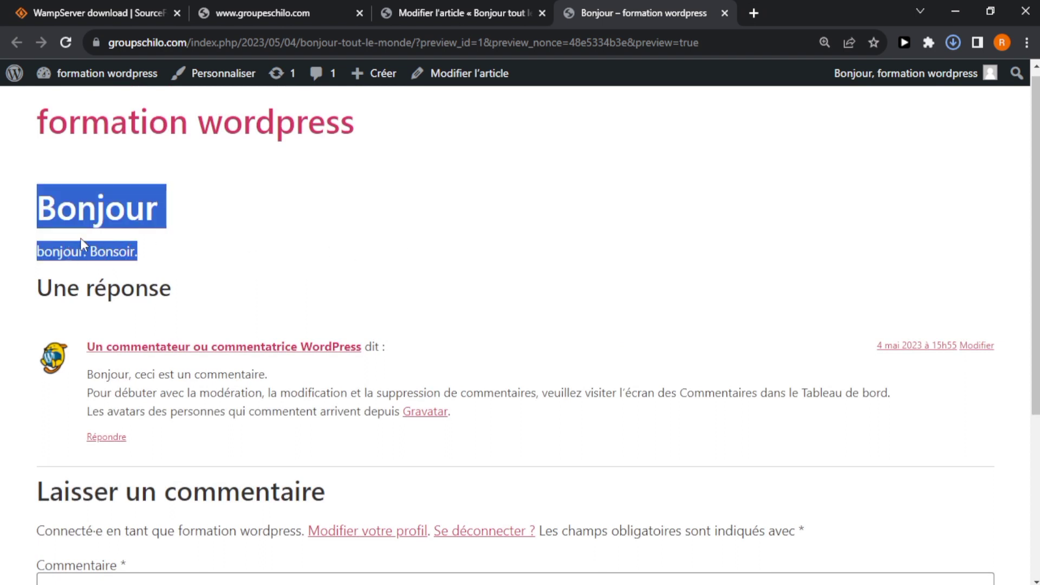
left_click_drag(139, 258, 117, 213)
double_click(77, 215)
left_click(104, 245)
double_click(103, 247)
triple_click(106, 209)
triple_click(119, 249)
double_click(84, 219)
triple_click(103, 250)
double_click(124, 211)
left_click(128, 253)
double_click(128, 253)
left_click(117, 212)
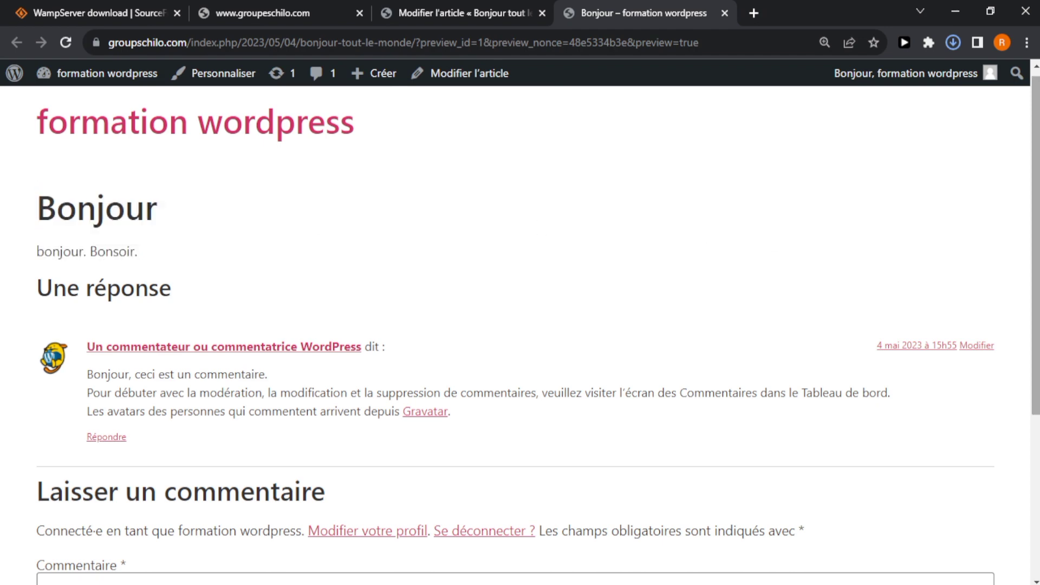
Post the comment "bonjour" under the previewed article.
scroll(117, 212, "down", 5)
scroll(117, 212, "up", 3)
scroll(518, 404, "down", 3)
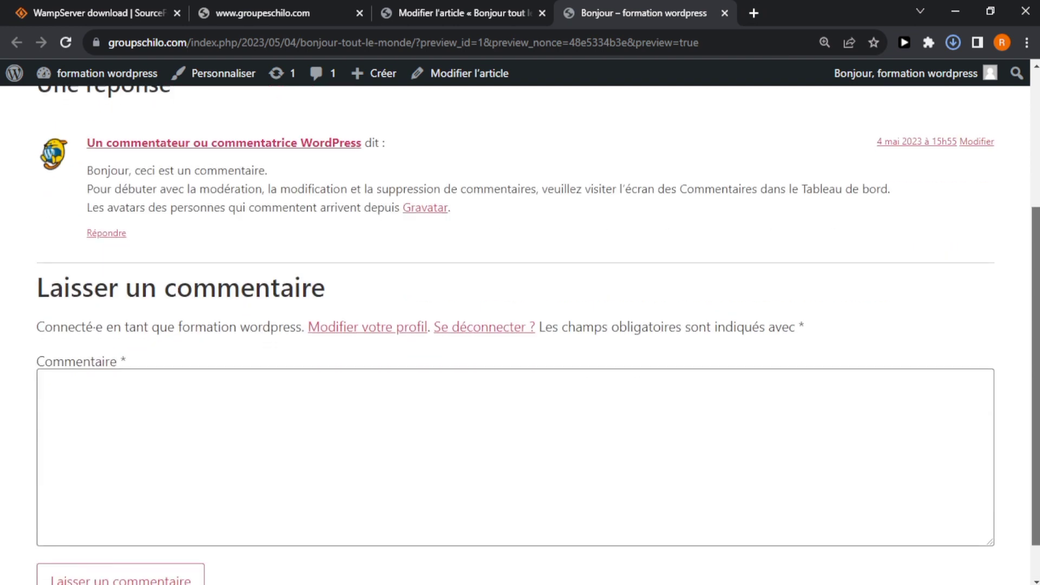
left_click(517, 403)
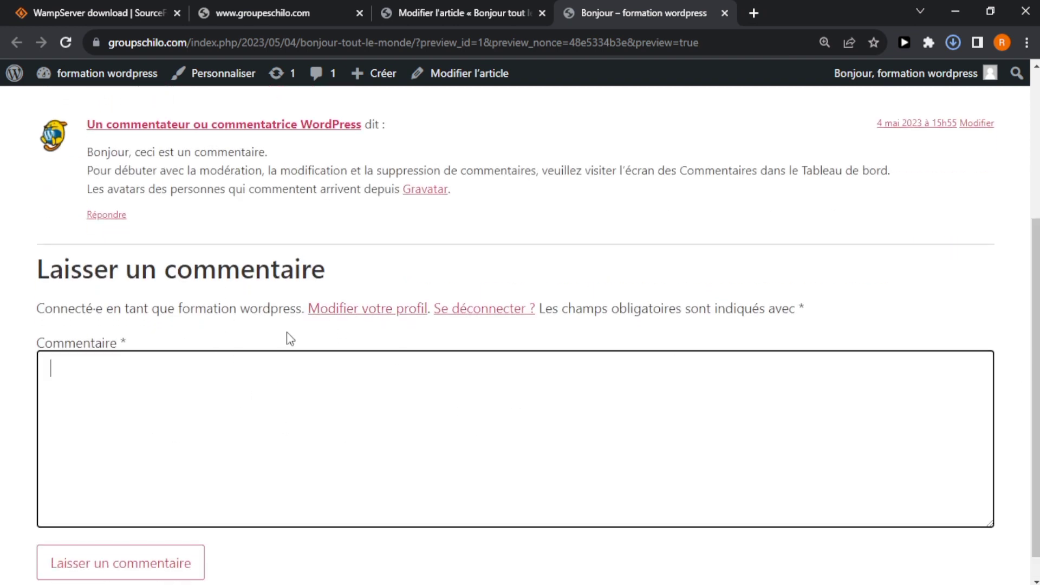
type("bonjour")
left_click(137, 558)
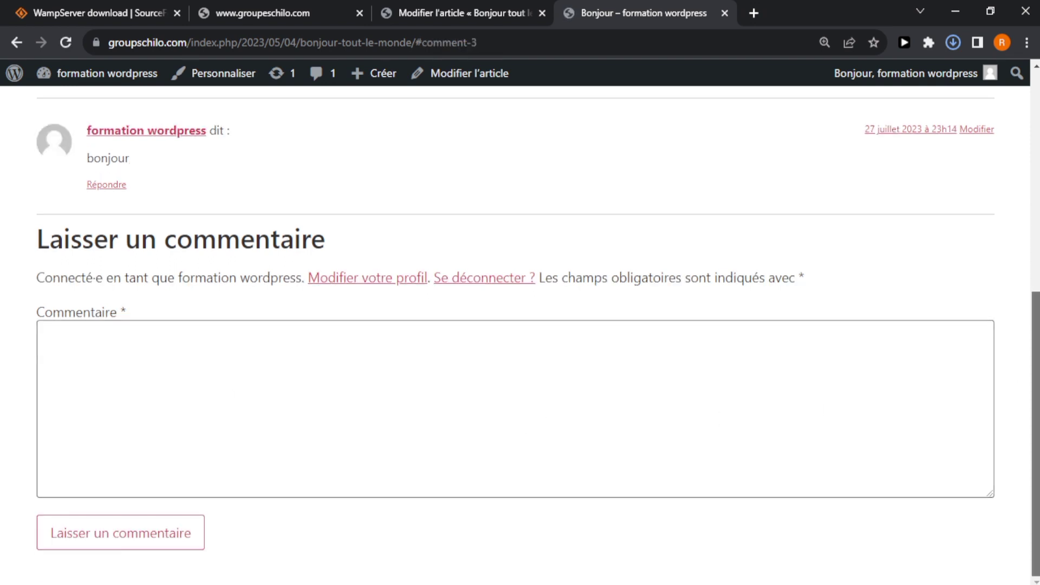
Examine the newly posted comment in the list of replies below the article.
scroll(838, 405, "up", 6)
scroll(838, 405, "down", 2)
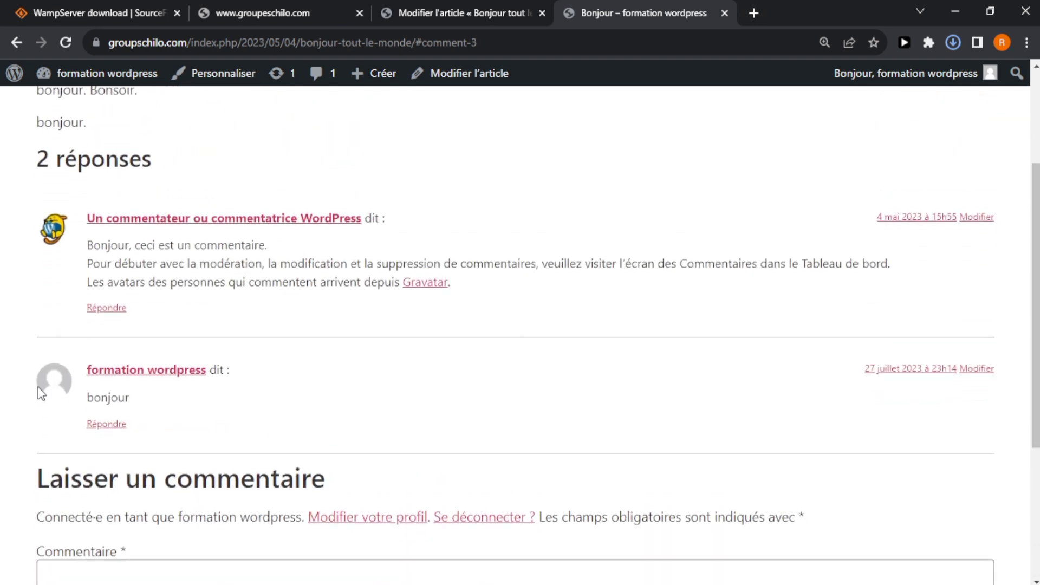
double_click(111, 395)
left_click(156, 407)
double_click(114, 401)
left_click(267, 403)
left_click_drag(1036, 347, 1036, 249)
Return to the site's admin dashboard, open the installed extensions list and go on to the page for adding extensions.
left_click(30, 77)
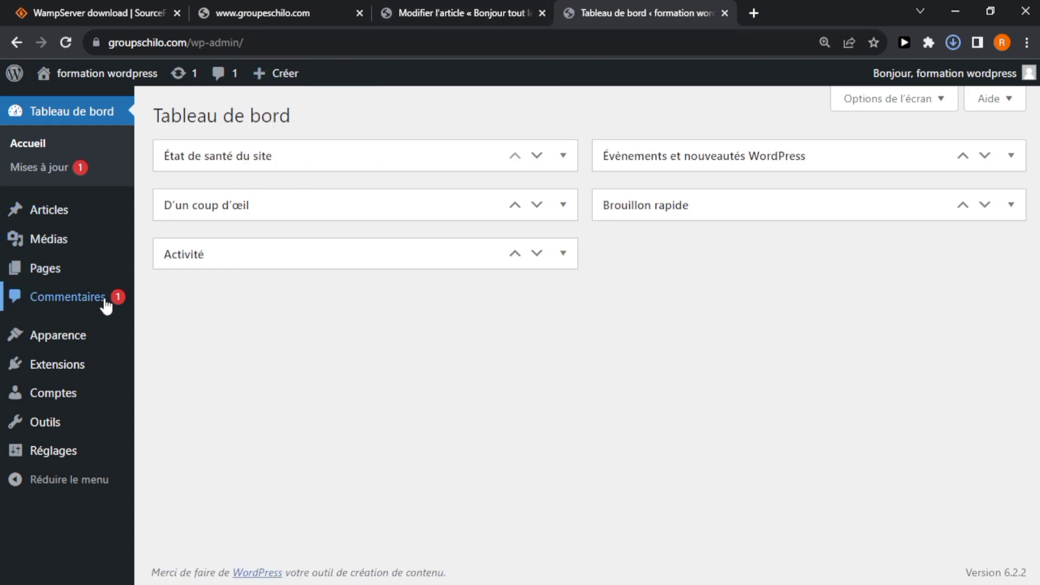
mouse_move(95, 347)
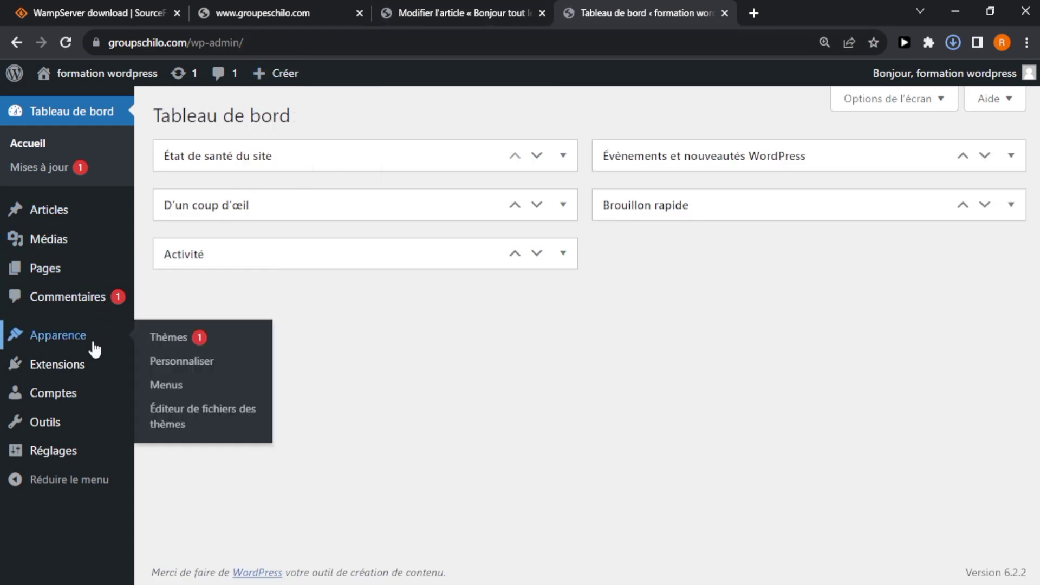
left_click(179, 577)
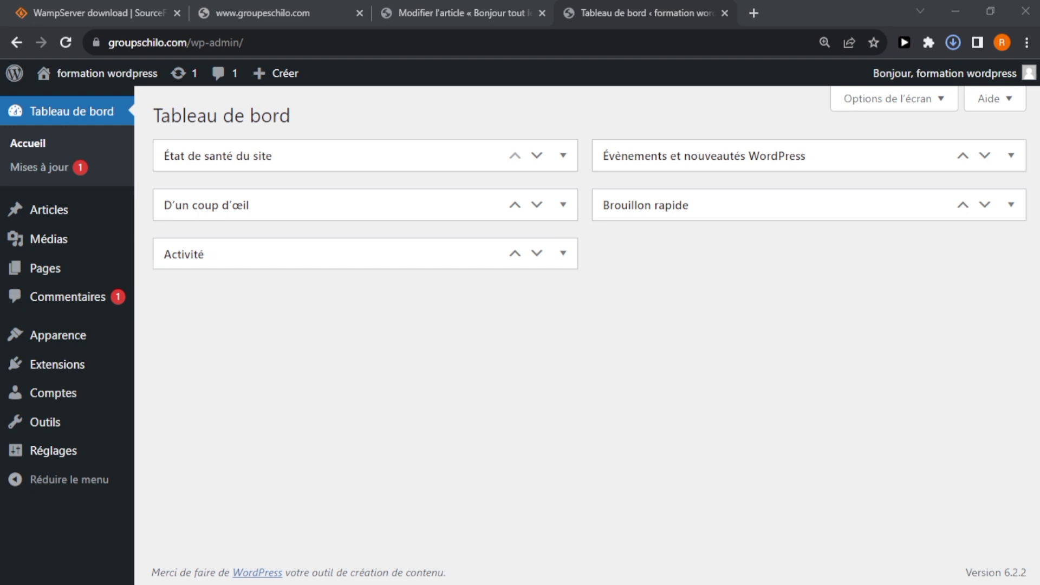
left_click(964, 6)
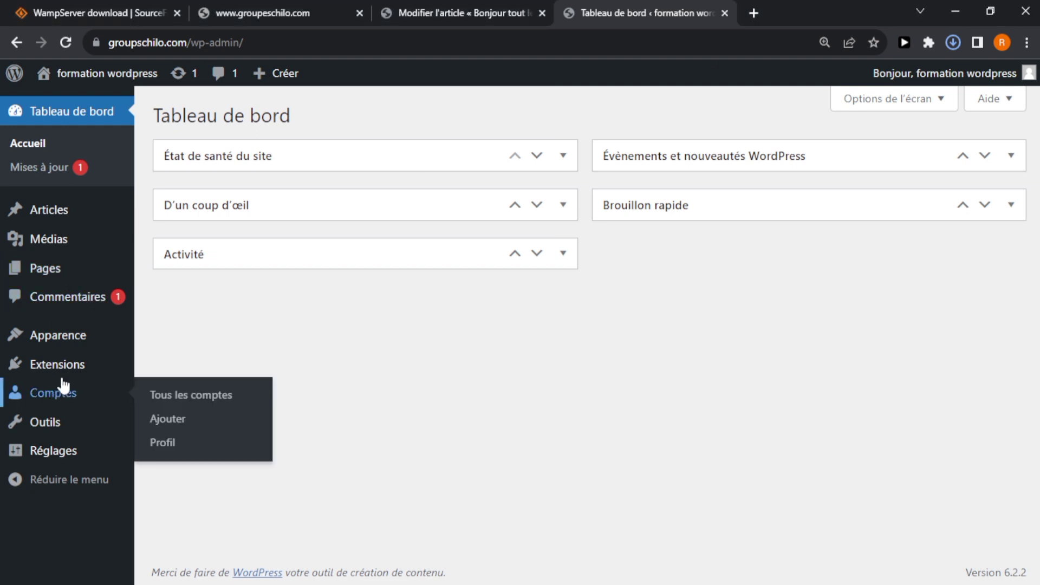
mouse_move(68, 373)
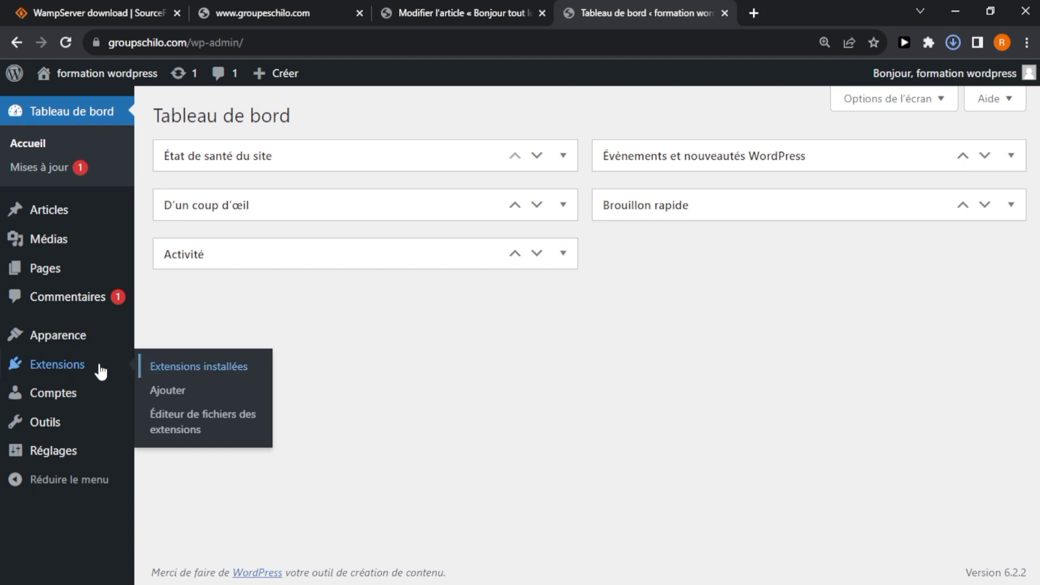
left_click(56, 368)
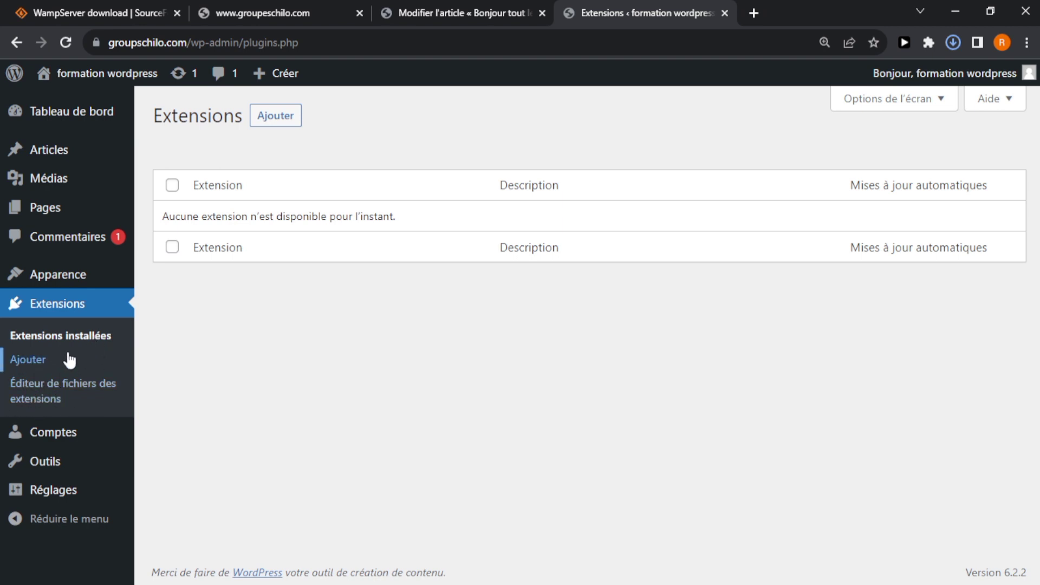
left_click(280, 114)
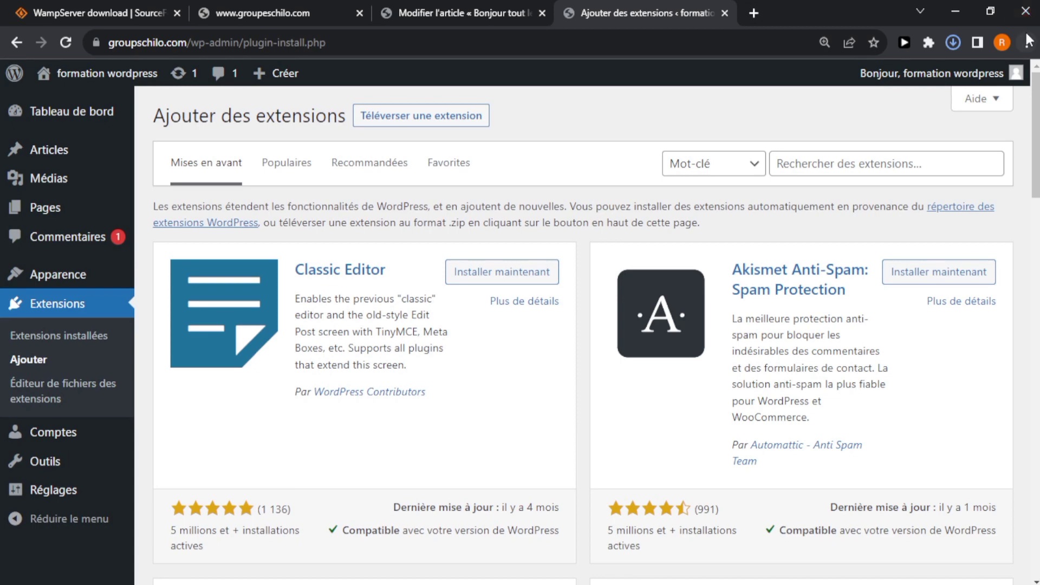
Read the introduction on installing extensions from the WordPress directory or uploading them as a .zip file.
left_click(326, 223)
left_click_drag(164, 205, 714, 230)
left_click(427, 206)
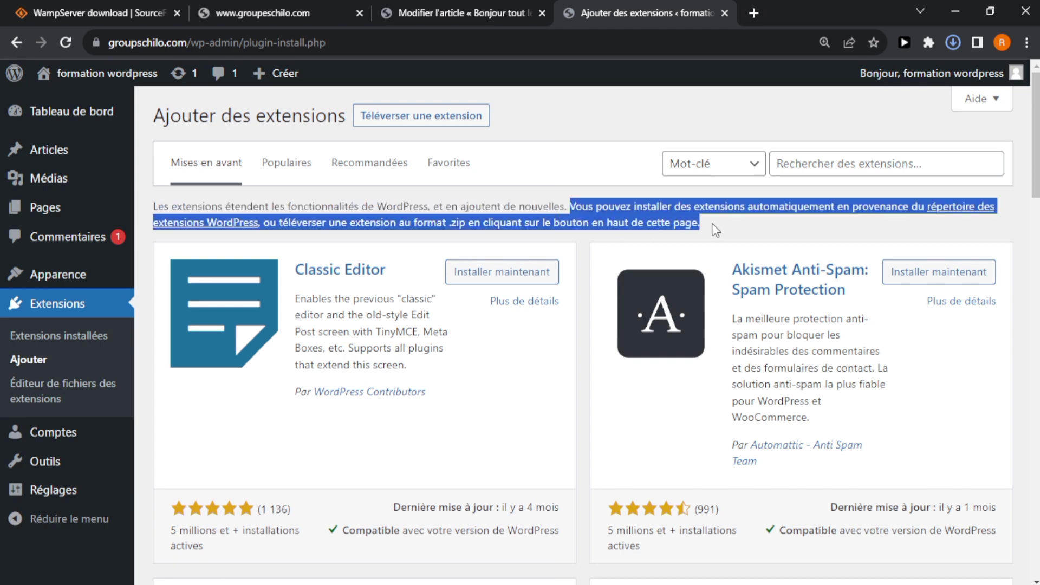
left_click(715, 230)
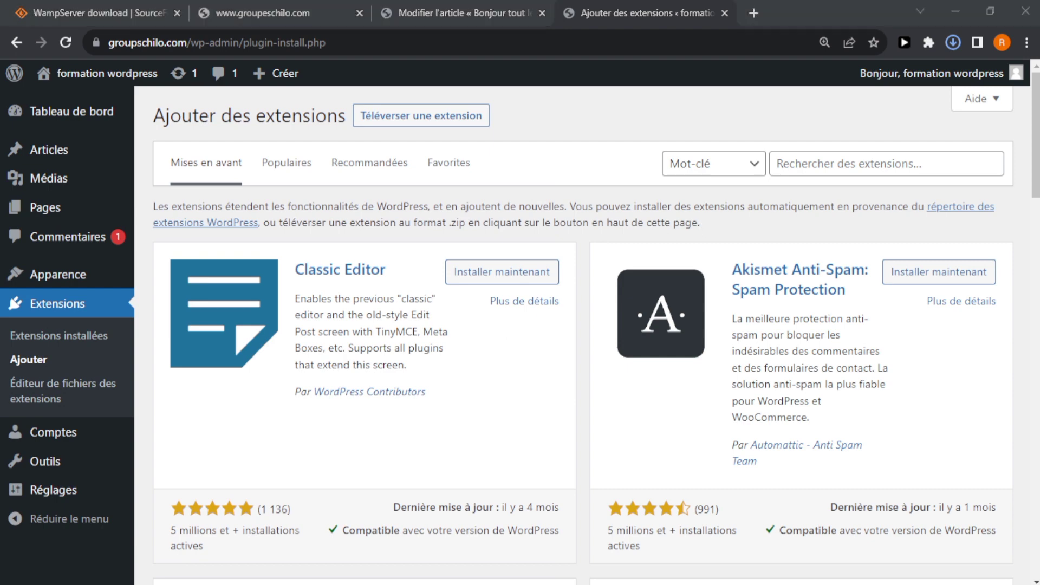
left_click(571, 239)
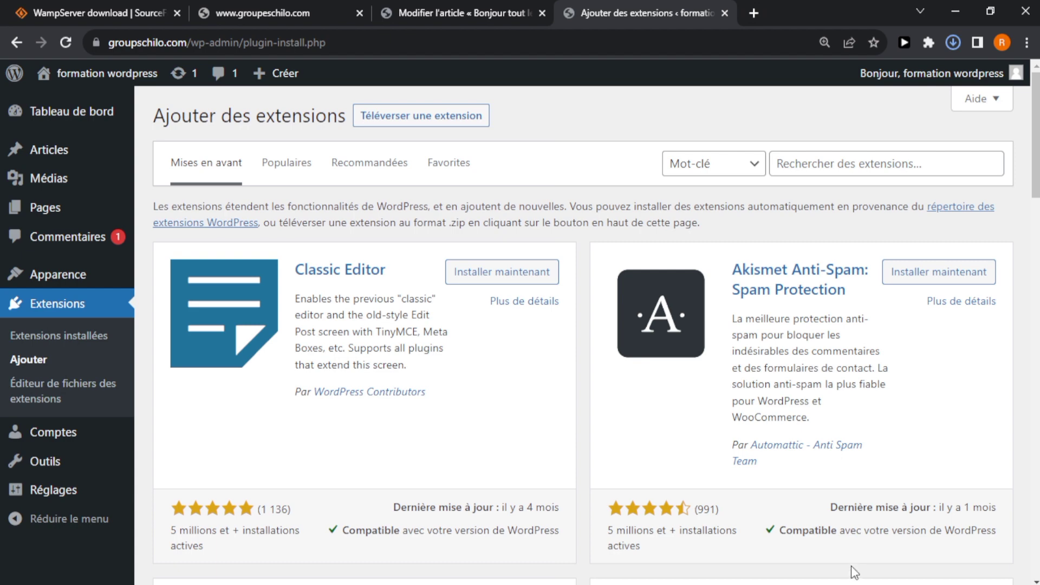
left_click(863, 584)
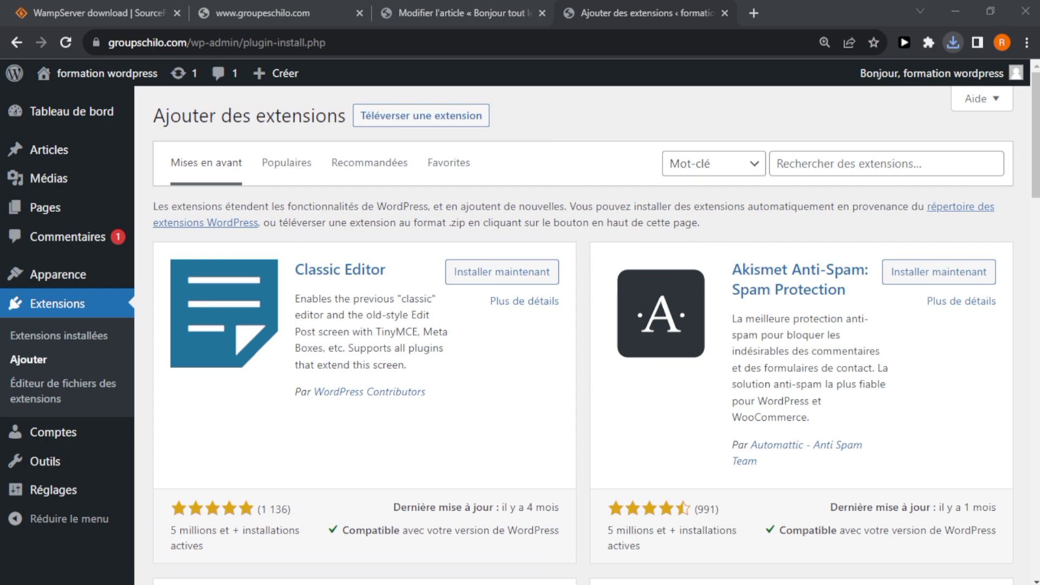
left_click_drag(266, 223, 666, 219)
double_click(666, 221)
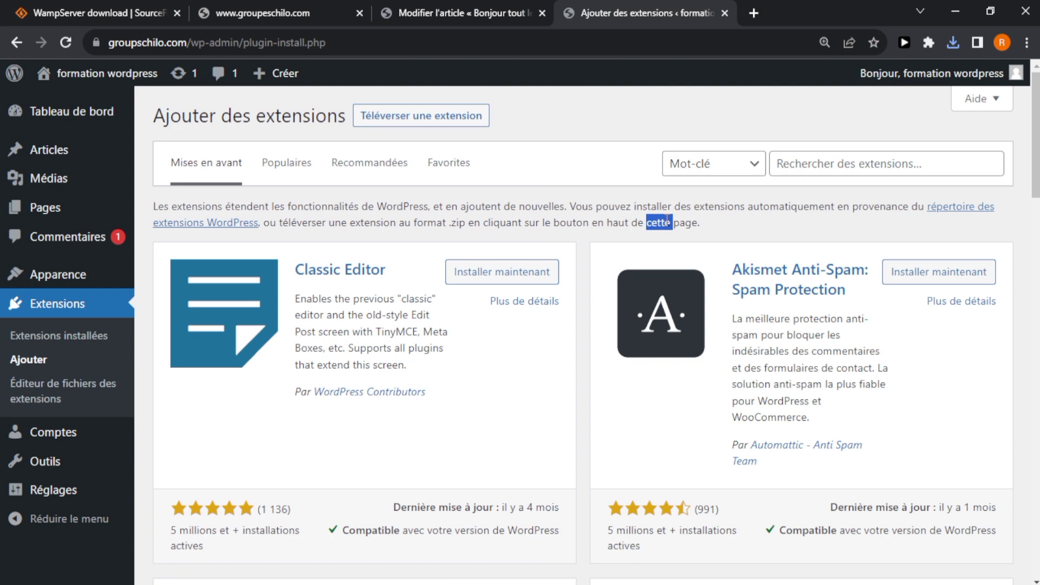
left_click(634, 233)
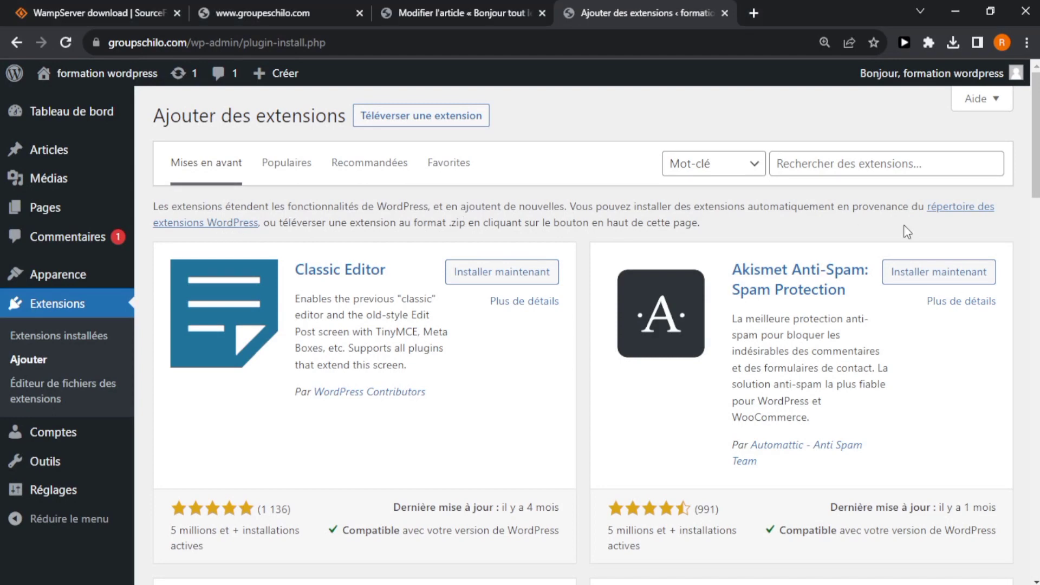
Open the WordPress extensions directory linked in the introduction and examine its web address.
left_click(956, 212)
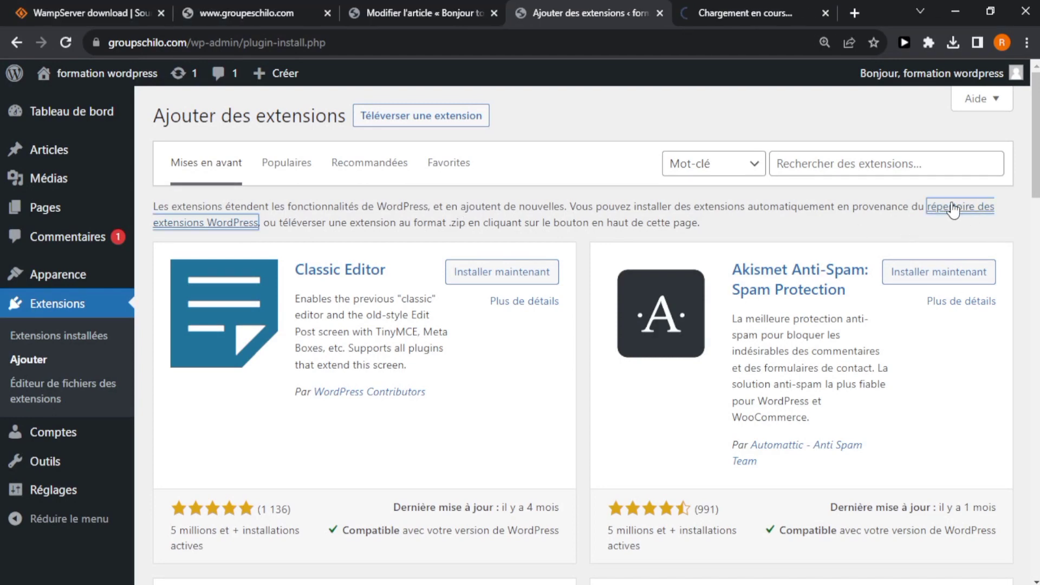
left_click(710, 10)
left_click(637, 6)
left_click(709, 7)
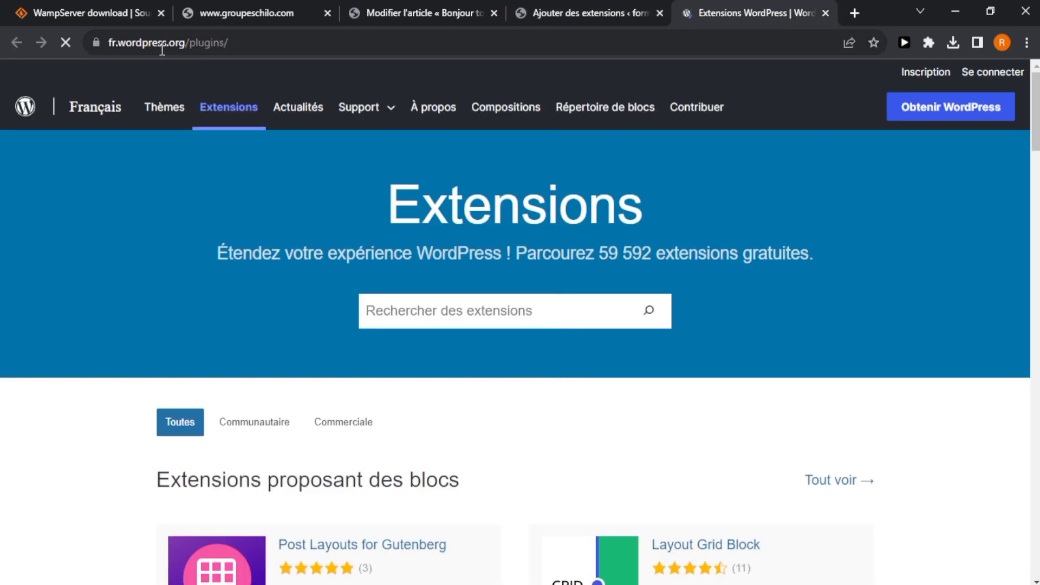
left_click(211, 45)
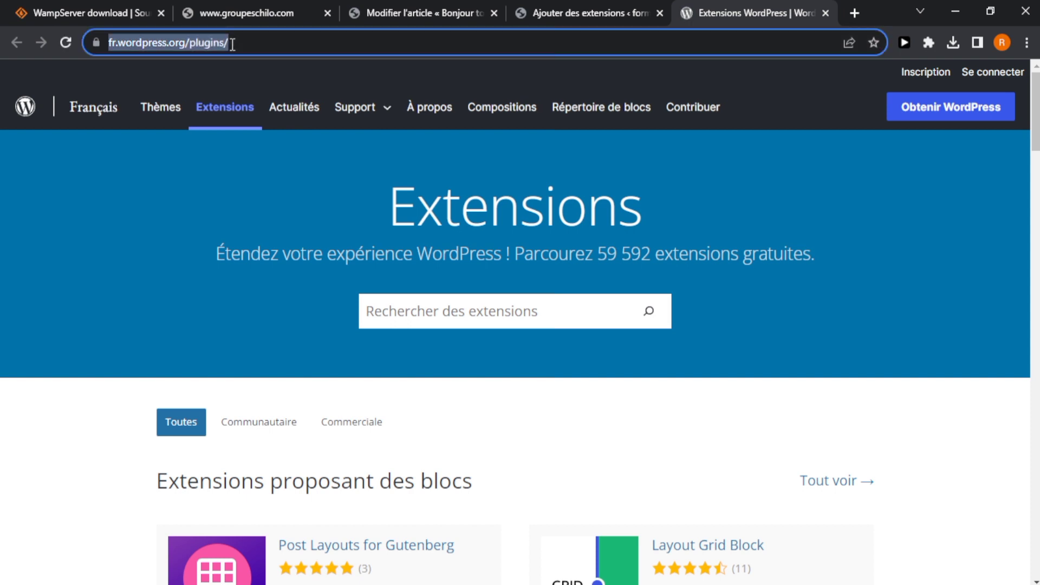
left_click(284, 45)
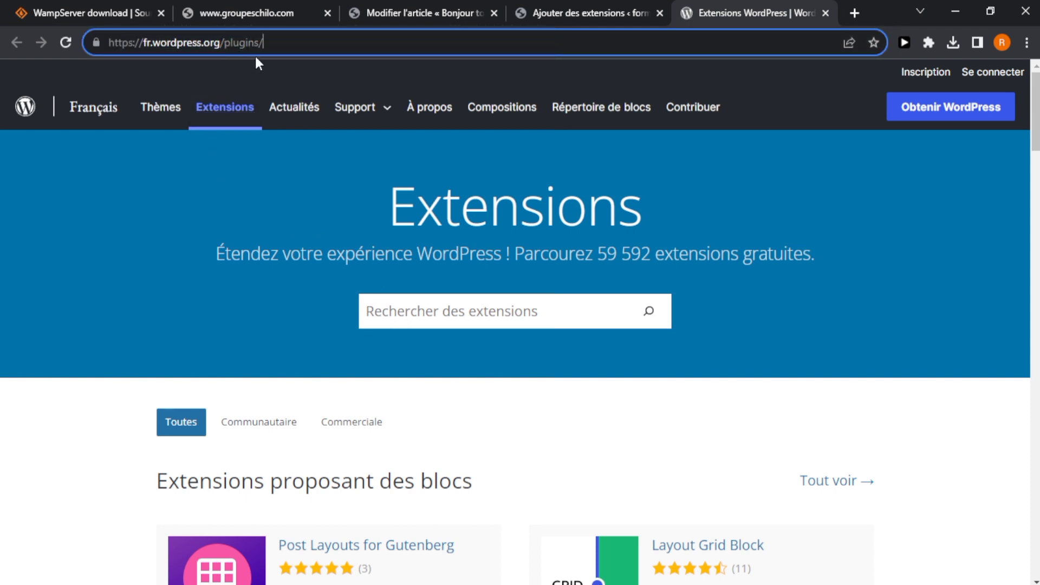
left_click_drag(258, 43, 225, 44)
left_click(411, 238)
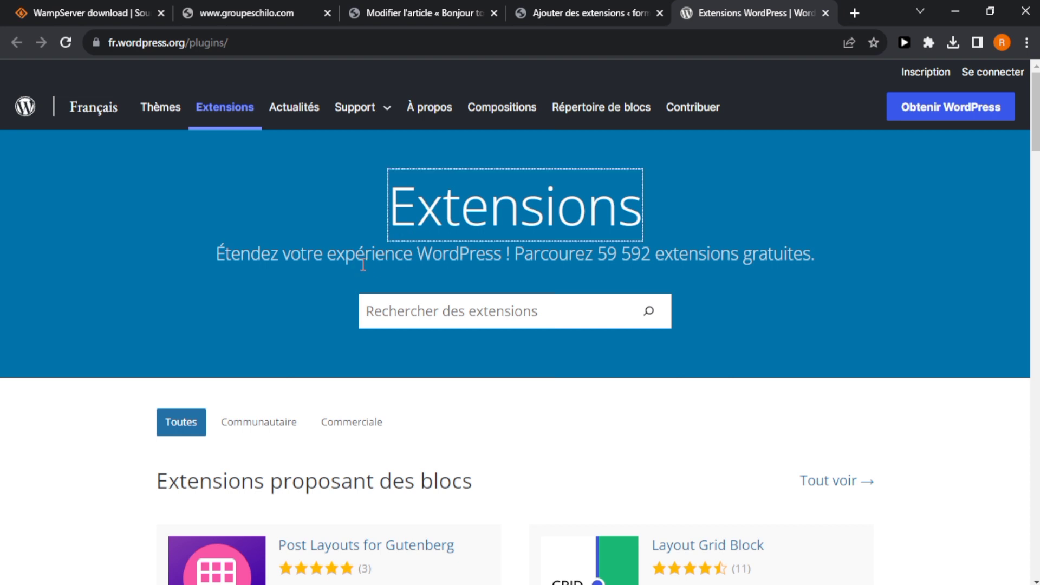
Read the line under the Extensions heading about the free extensions on offer.
triple_click(248, 246)
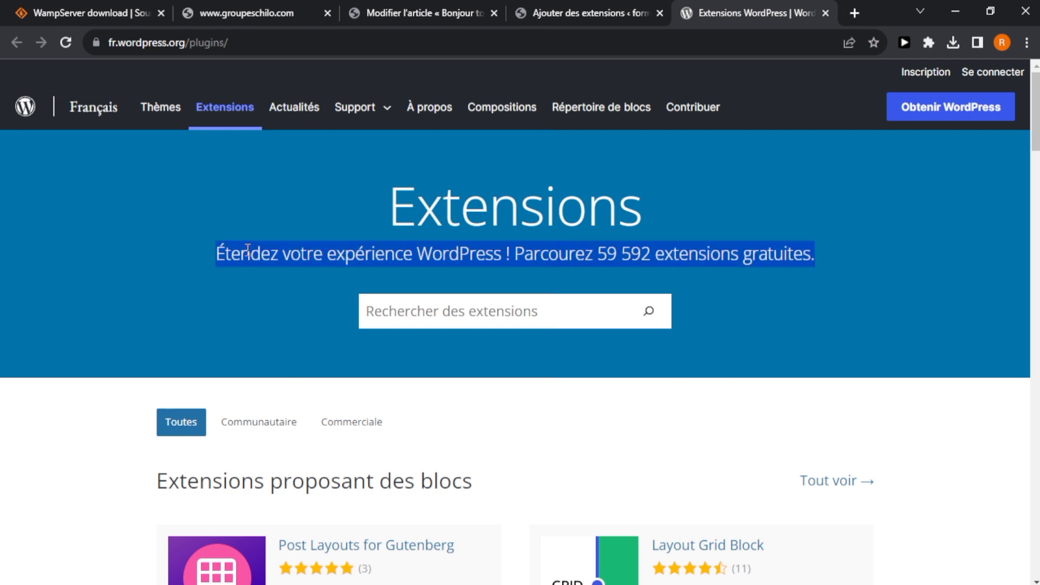
left_click(249, 248)
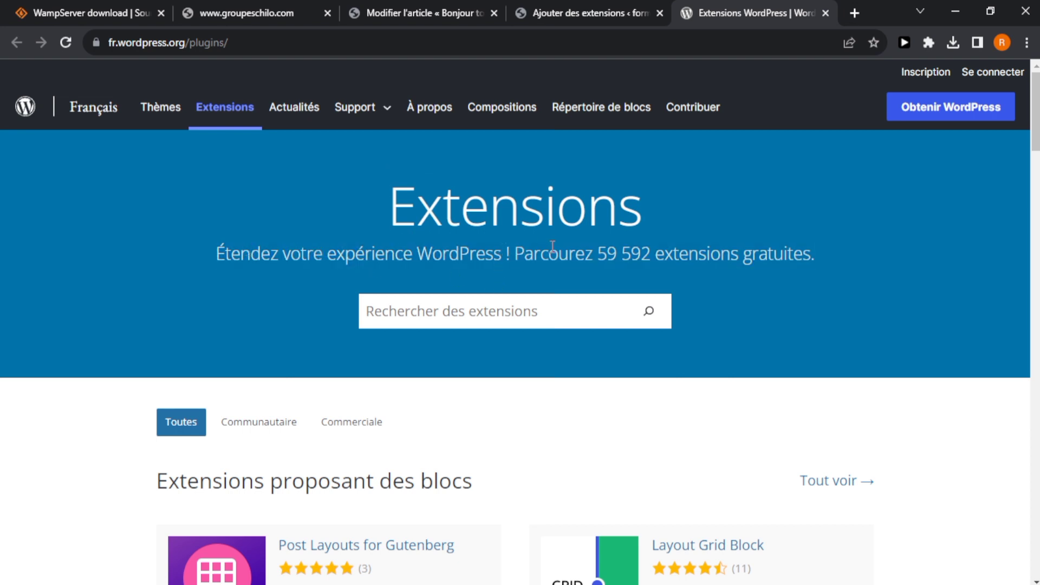
left_click_drag(595, 257, 815, 256)
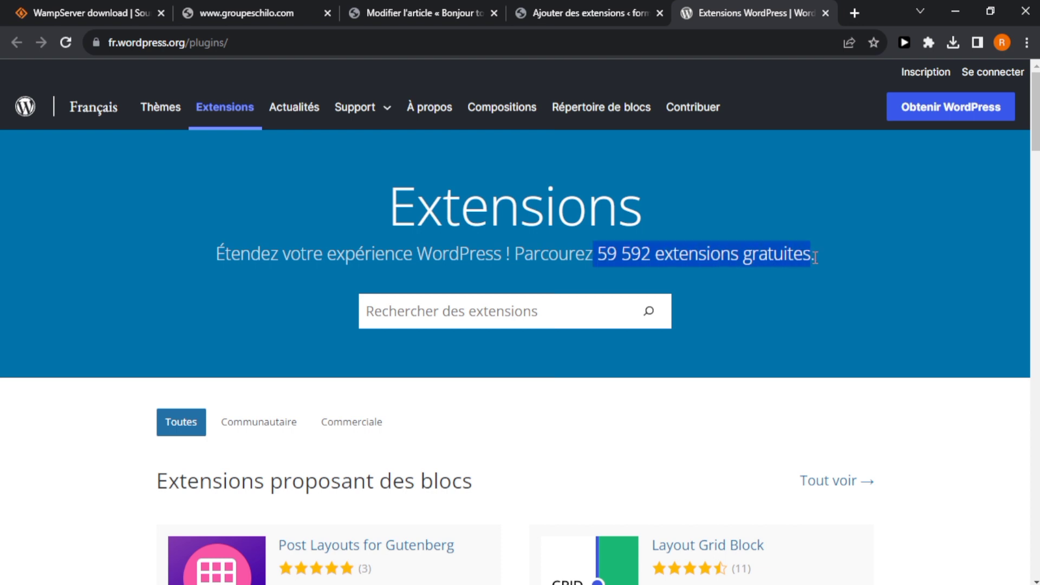
triple_click(829, 261)
left_click(849, 260)
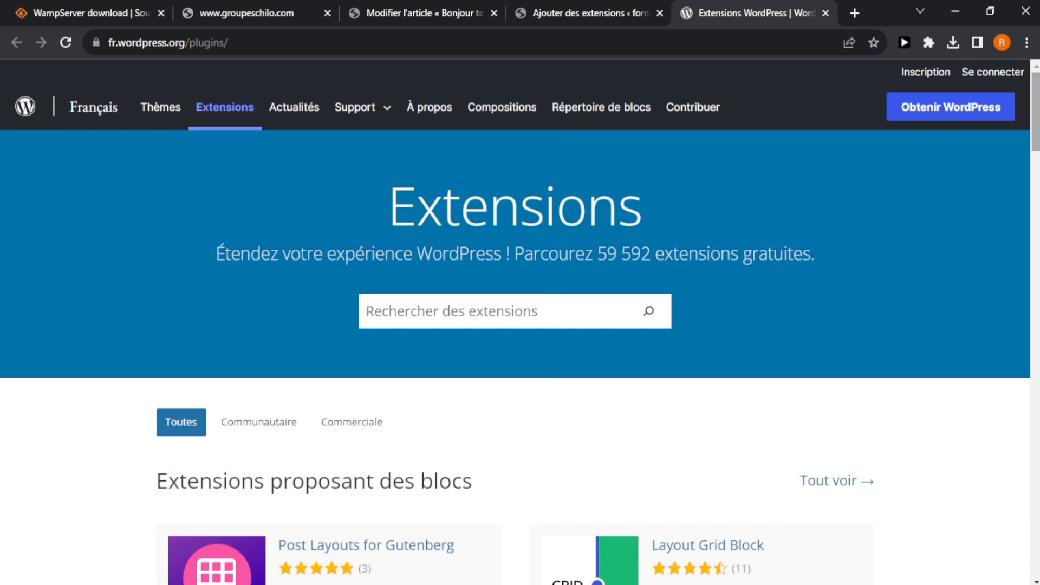
Browse the directory's block and featured extensions and open the page of Jetpack – WP Security, Backup, Speed, & Growth.
scroll(851, 260, "down", 2)
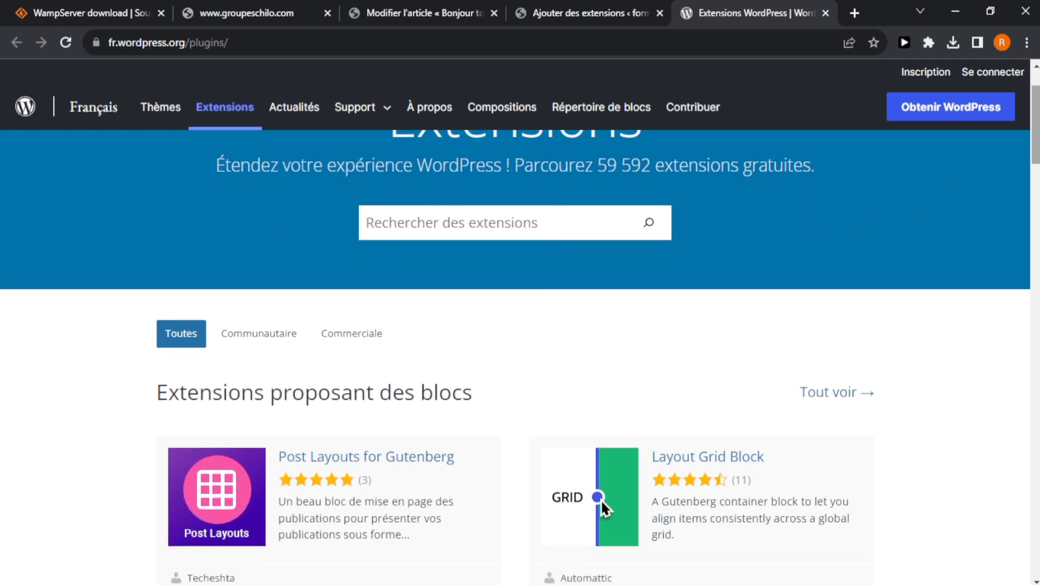
scroll(874, 212, "down", 3)
left_click_drag(1035, 148, 1036, 151)
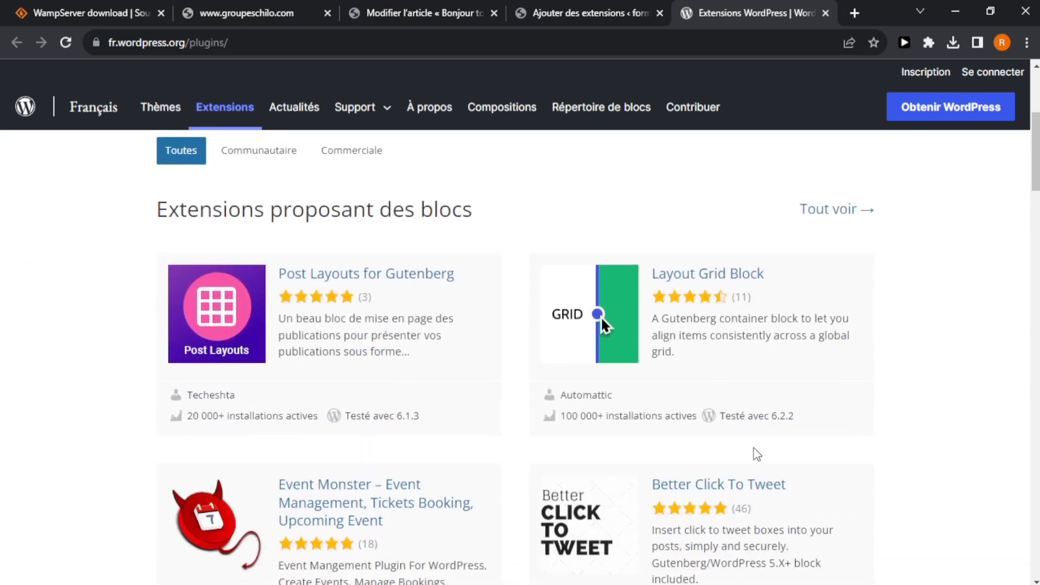
scroll(601, 317, "down", 12)
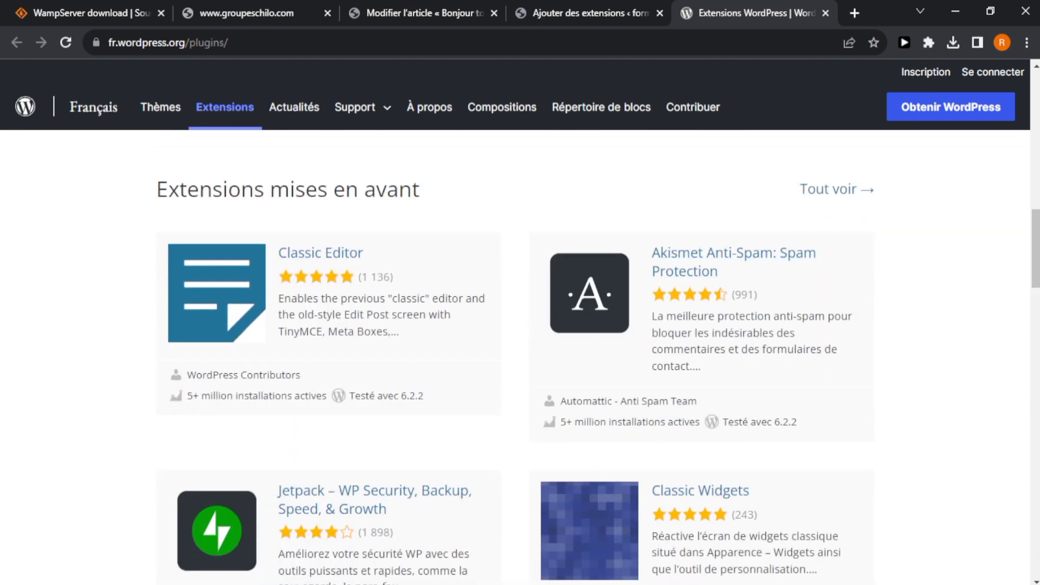
left_click_drag(1035, 249, 1035, 286)
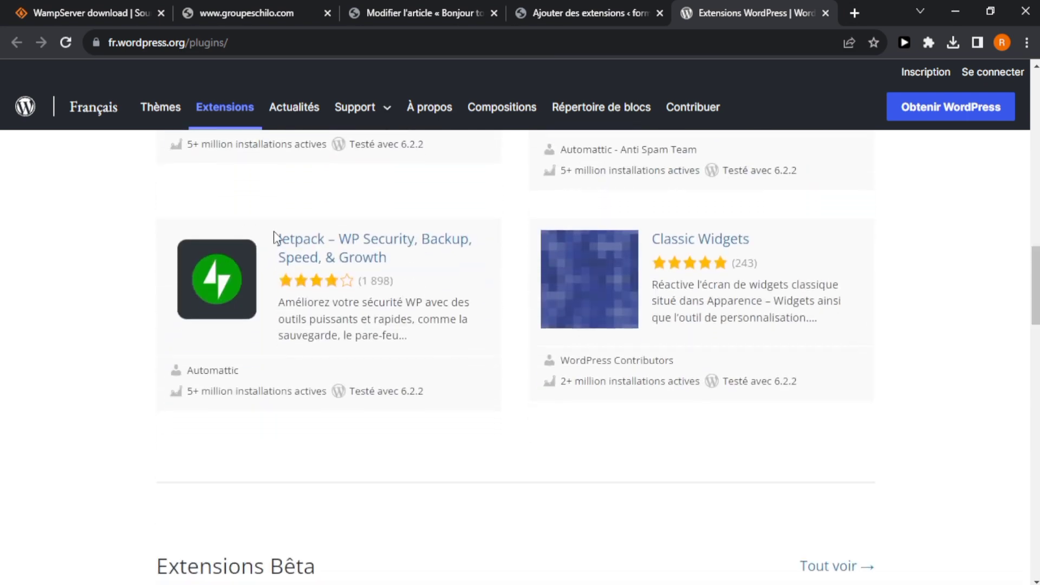
left_click(311, 248)
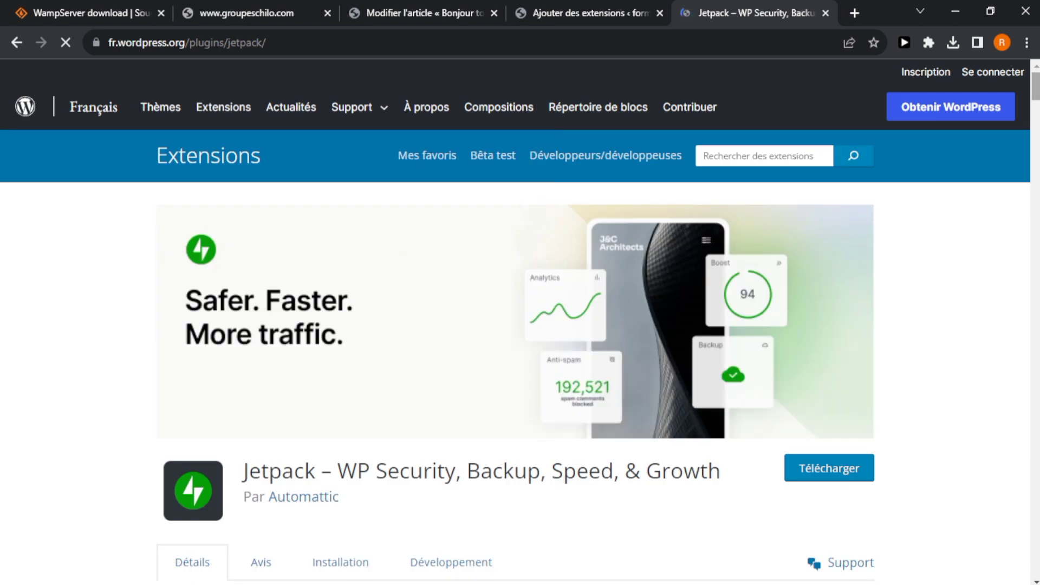
Look over the Jetpack page's header, description and version details.
scroll(515, 358, "down", 6)
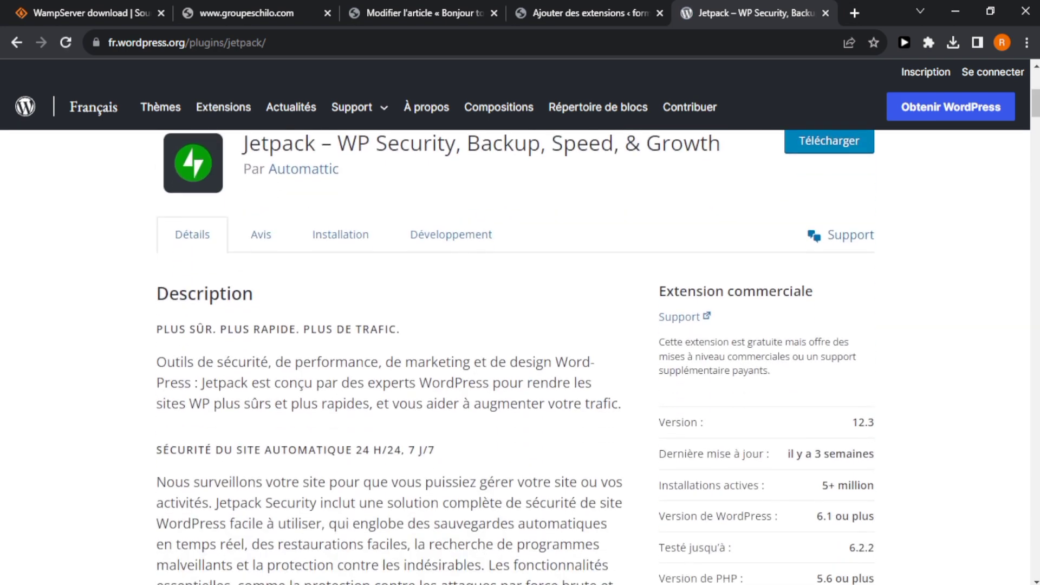
scroll(515, 358, "up", 1)
scroll(514, 357, "down", 2)
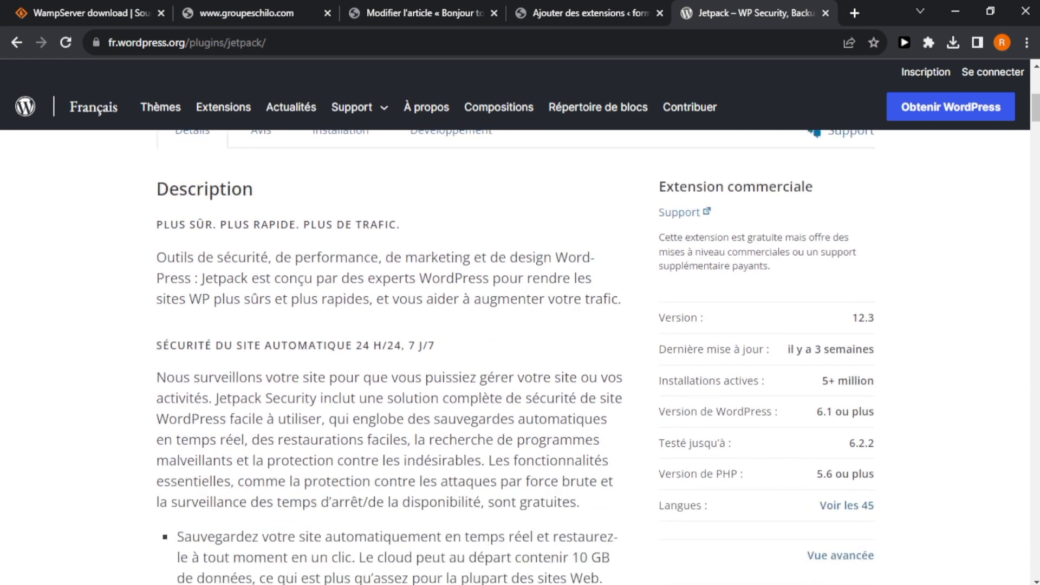
scroll(515, 357, "up", 2)
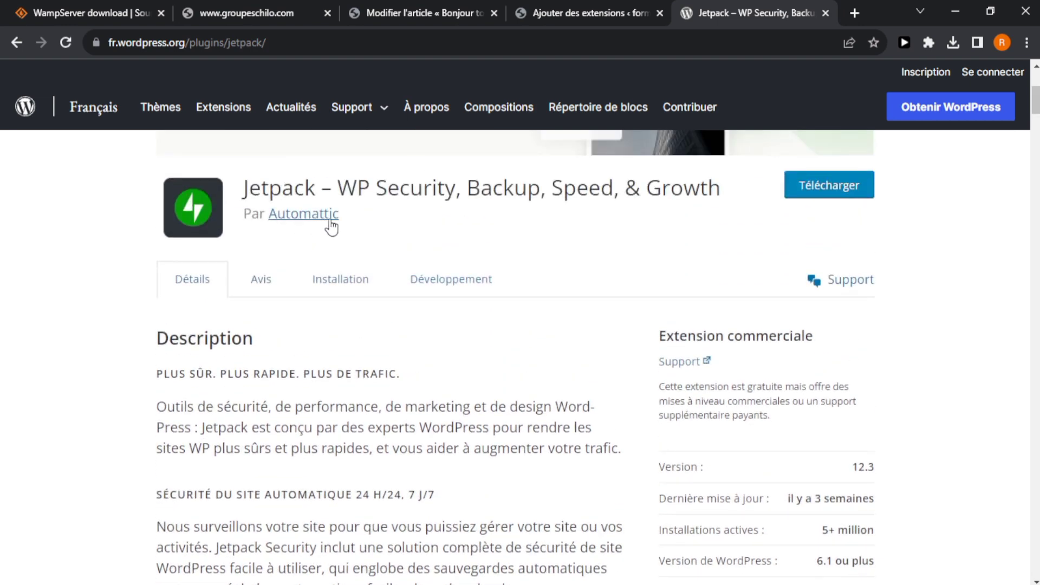
left_click_drag(1036, 100, 1036, 108)
Read the Description heading and the tagline beneath it on the Jetpack page.
triple_click(245, 239)
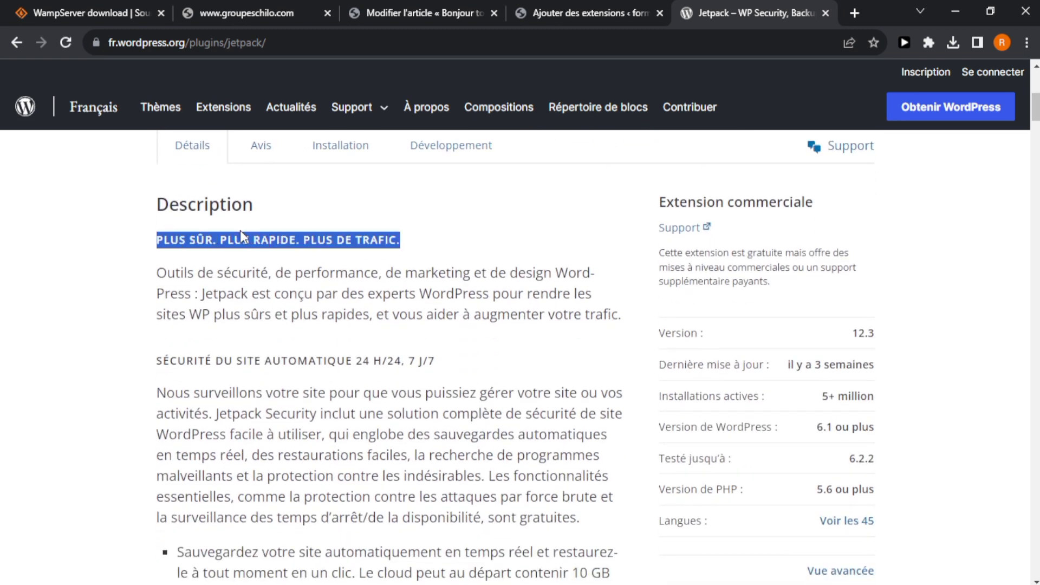
left_click_drag(245, 238, 261, 313)
double_click(230, 212)
double_click(261, 313)
left_click(384, 294)
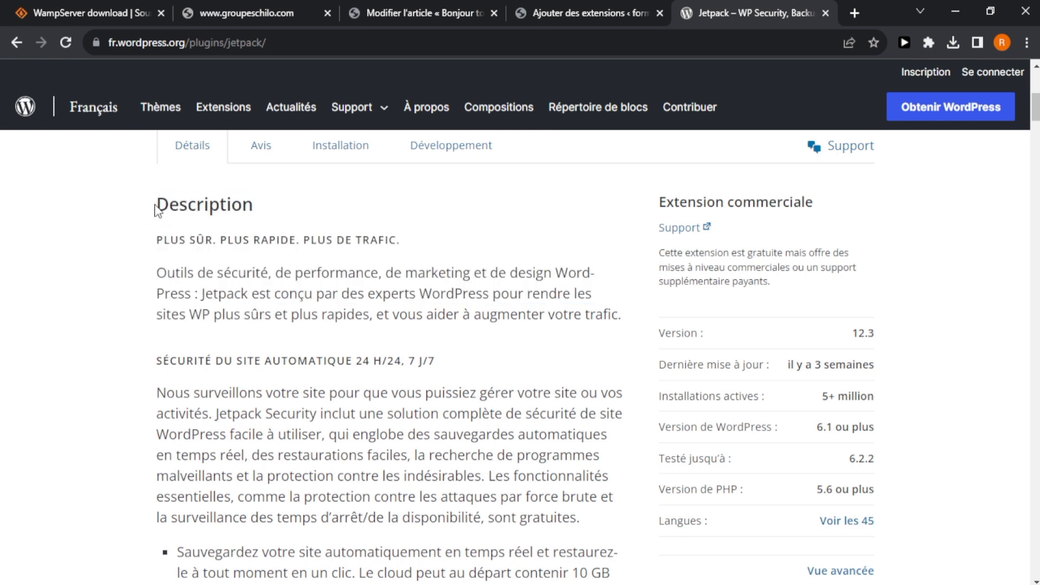
left_click_drag(156, 210, 253, 208)
left_click(139, 254)
Read the paragraph on Jetpack's security, performance, marketing and design tools, and skim the rest of the description.
left_click_drag(160, 272, 272, 306)
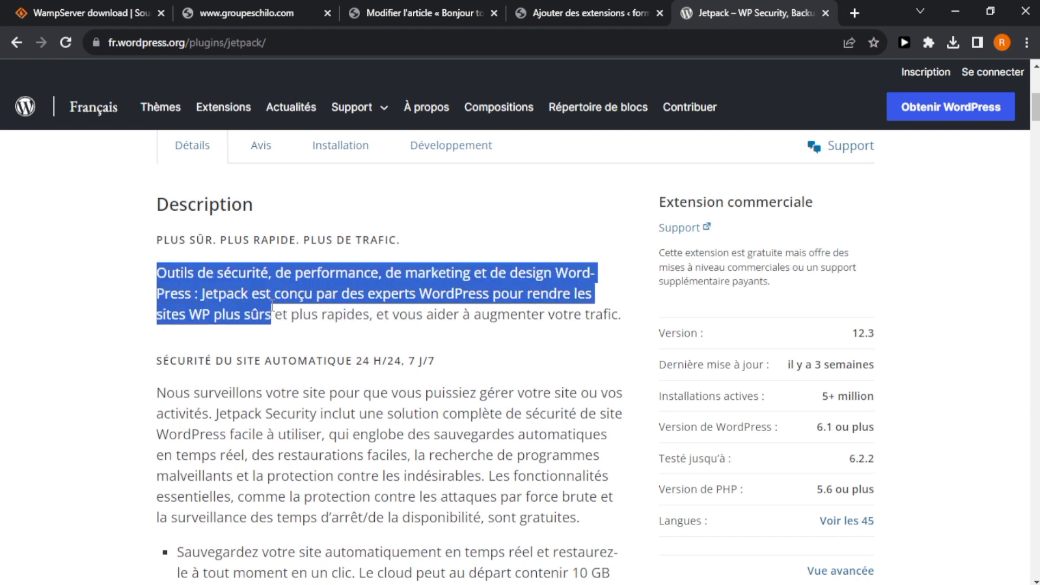
left_click(506, 320)
triple_click(507, 320)
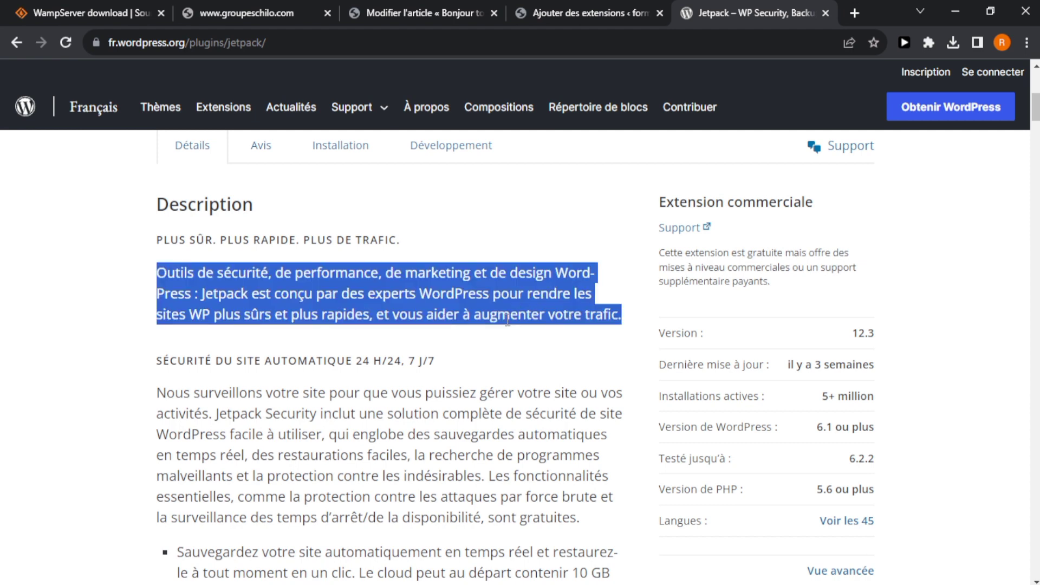
triple_click(278, 293)
scroll(1035, 127, "down", 6)
left_click_drag(1035, 127, 1035, 91)
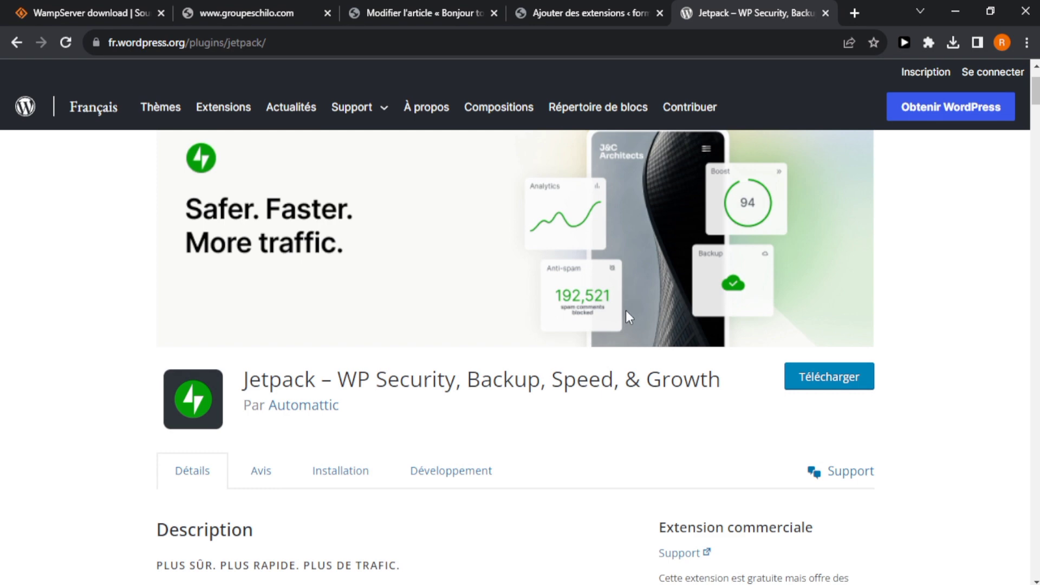
Return to the site's page for adding extensions and locate its extension search field.
left_click(545, 6)
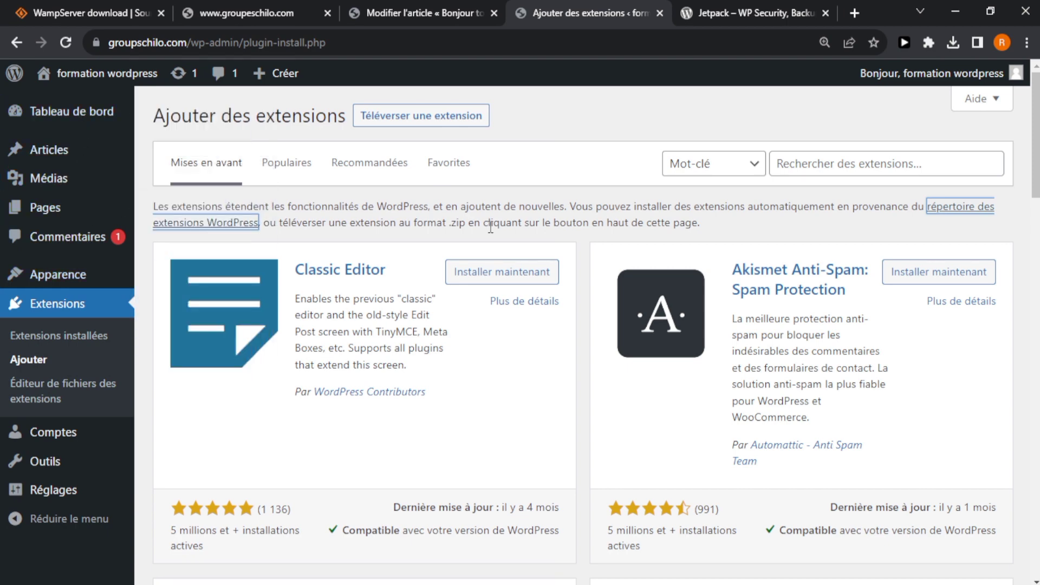
left_click(909, 165)
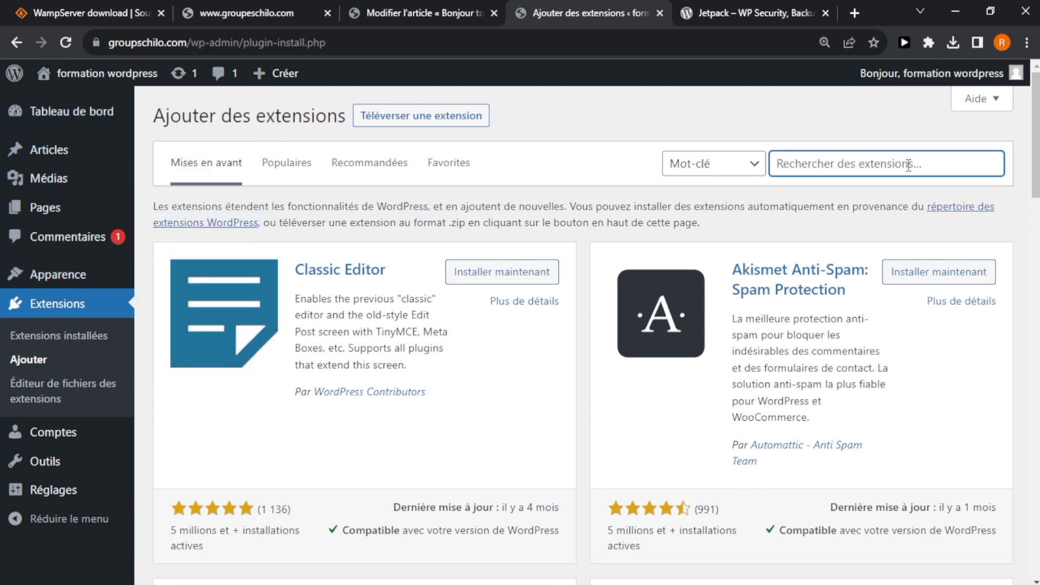
triple_click(798, 209)
left_click(744, 209)
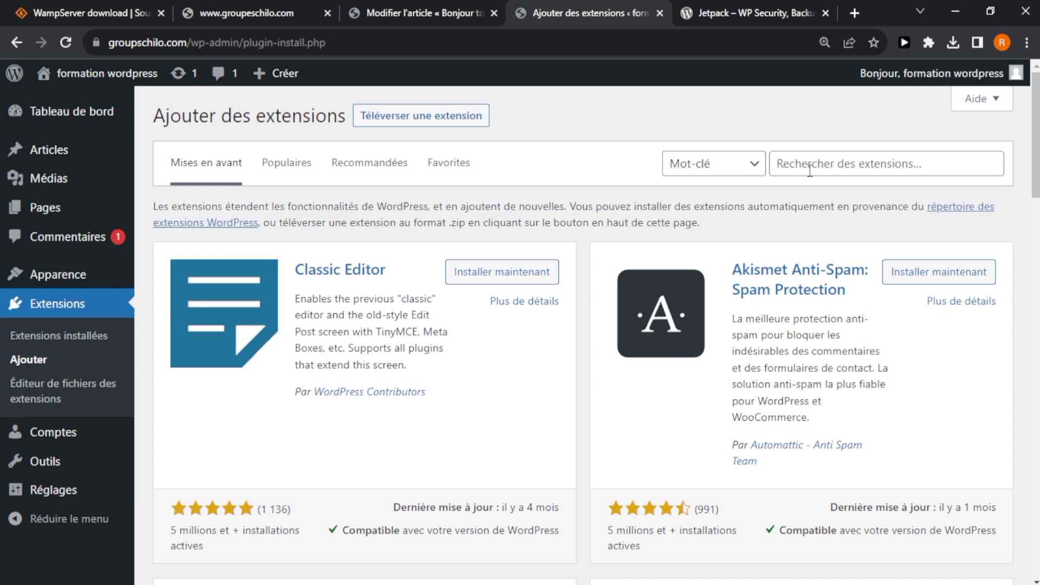
left_click(811, 169)
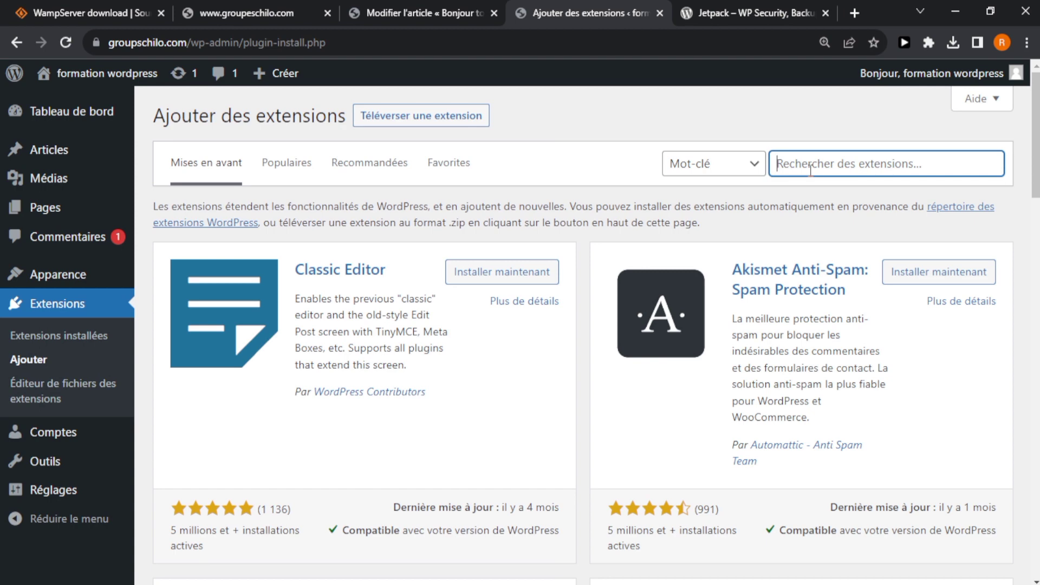
Check the extension's name on the Jetpack directory page and come back to the site's page for adding extensions.
left_click(776, 10)
left_click(590, 12)
left_click(686, 7)
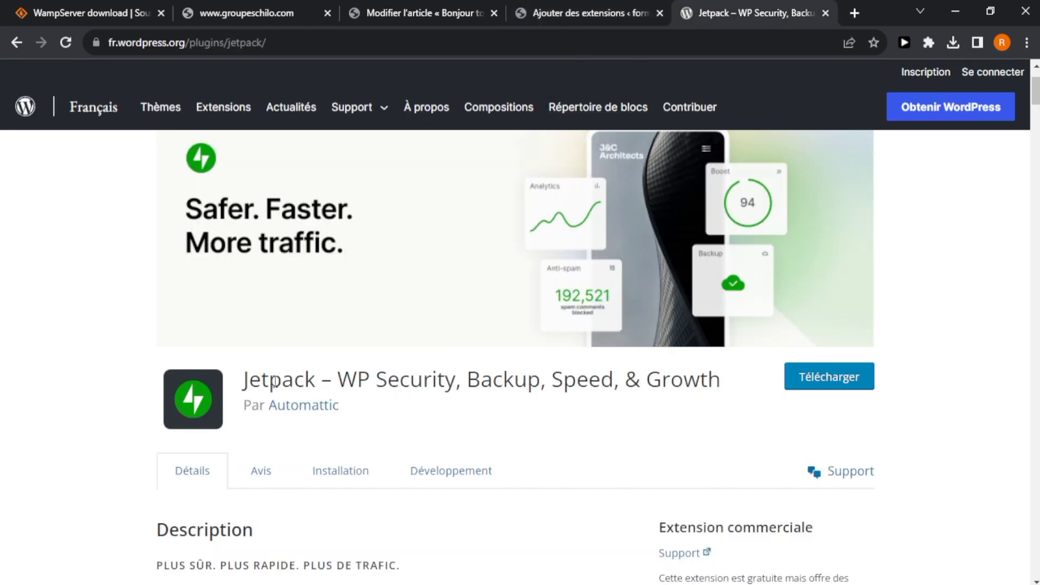
left_click(590, 11)
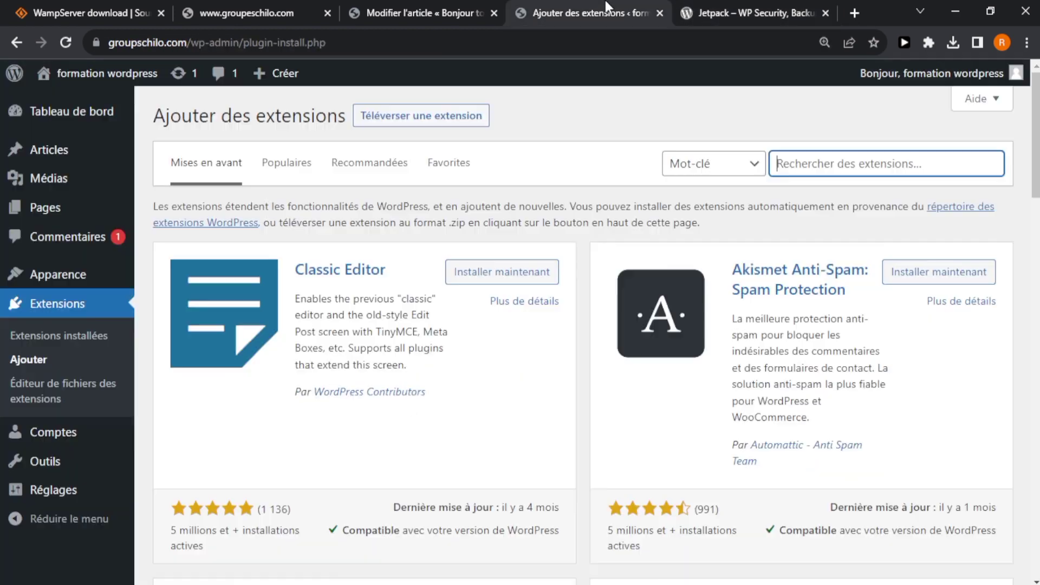
triple_click(675, 207)
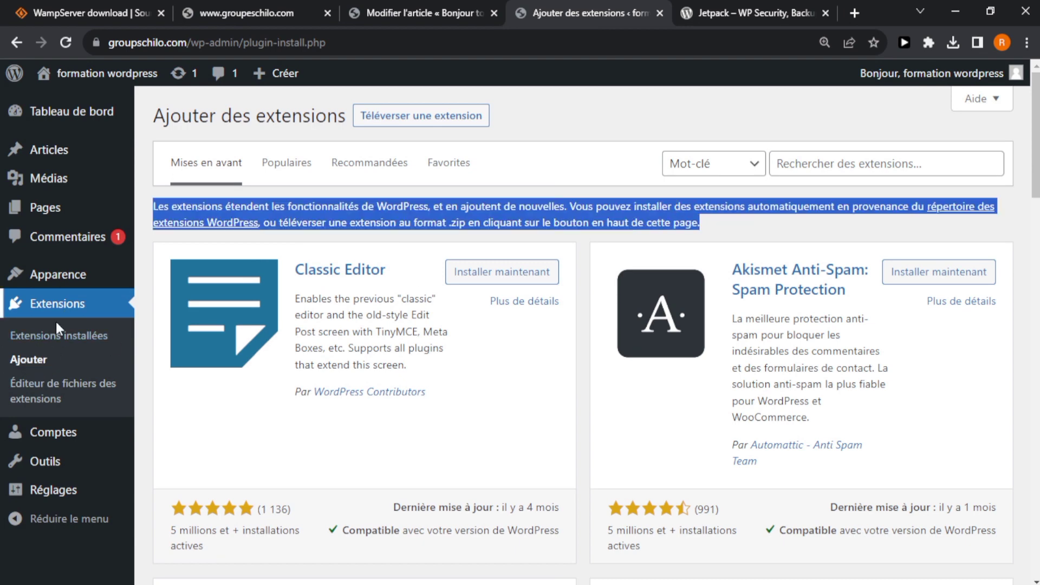
Search the available extensions for jetpack.
left_click(841, 168)
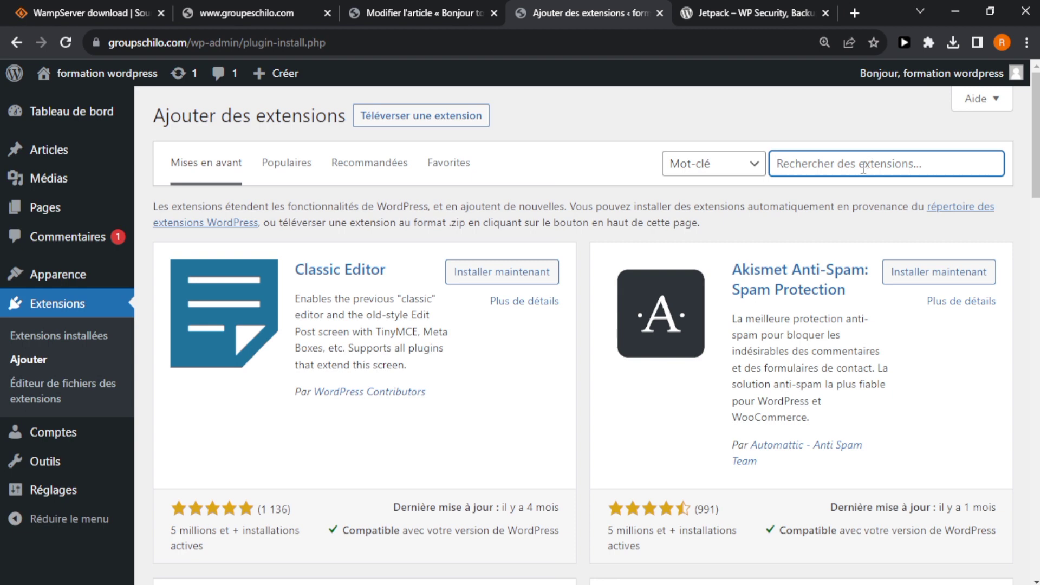
type("je")
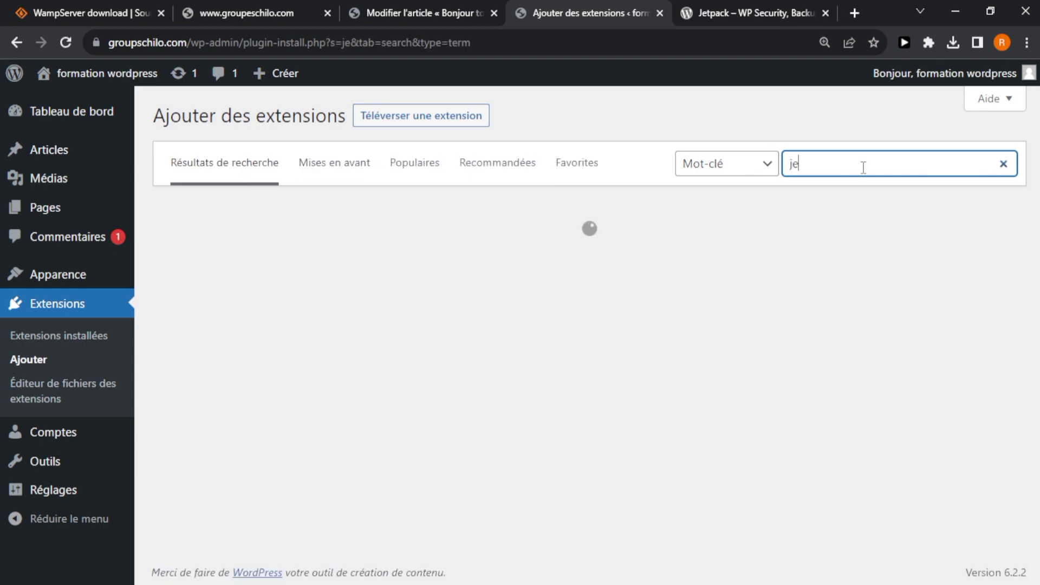
type("tp")
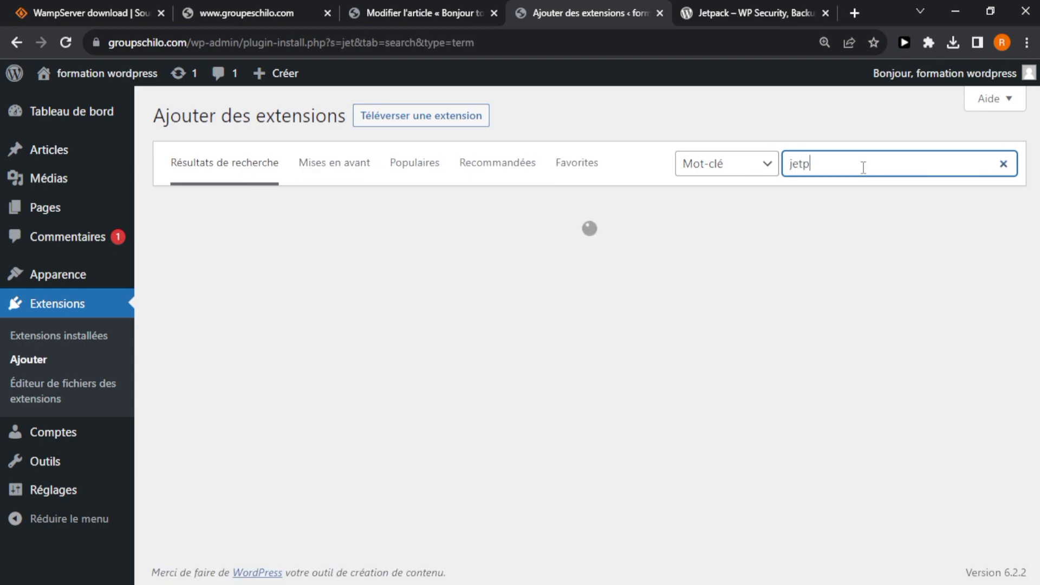
type("ack")
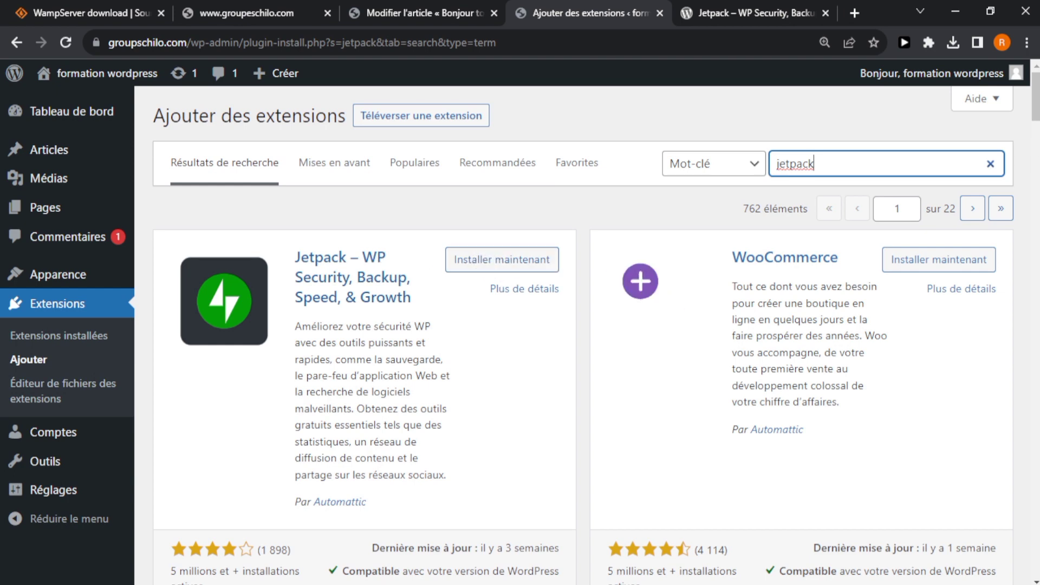
Examine the rating, active installations, compatibility and description of the Jetpack – WP Security, Backup, Speed, & Growth result.
scroll(583, 336, "down", 3)
scroll(582, 336, "up", 2)
scroll(583, 336, "down", 1)
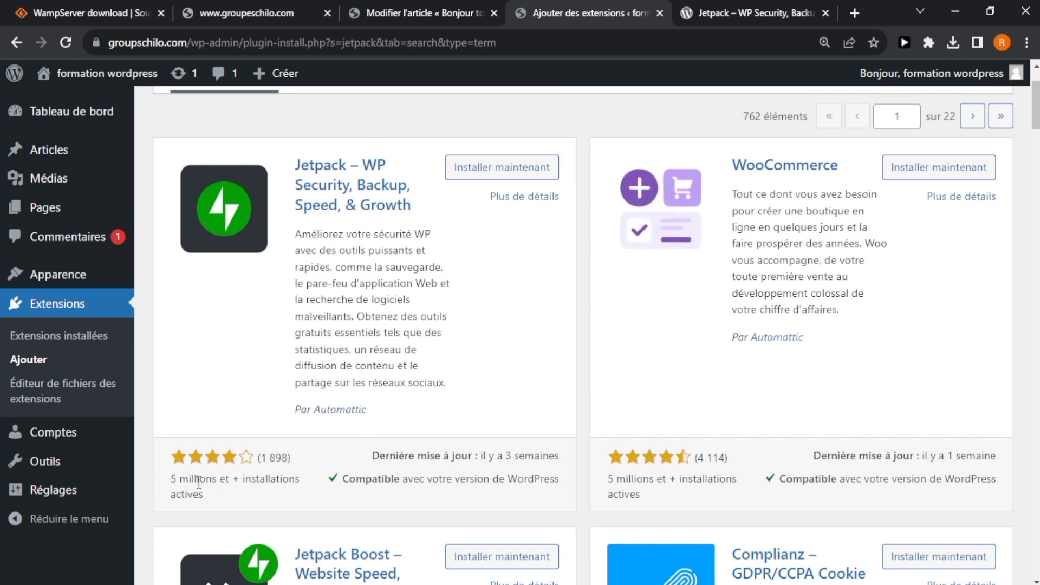
left_click_drag(171, 477, 202, 491)
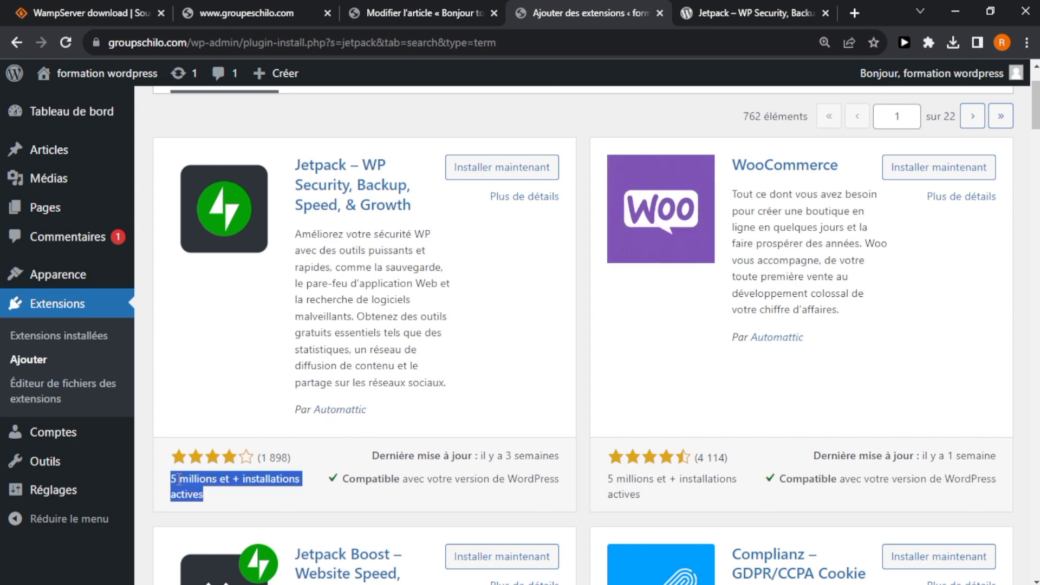
triple_click(194, 481)
left_click(408, 496)
left_click_drag(405, 489, 171, 450)
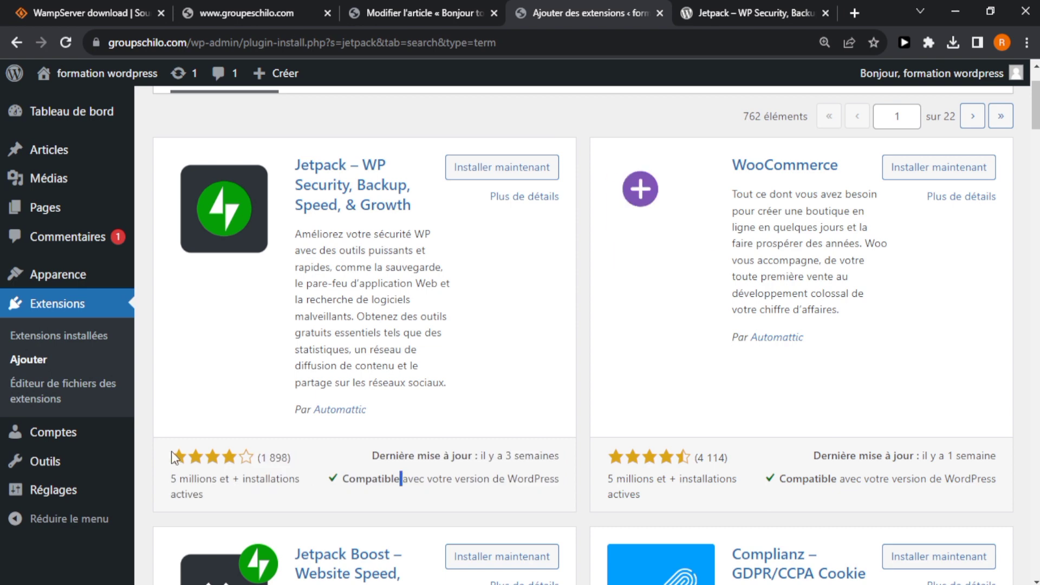
triple_click(196, 474)
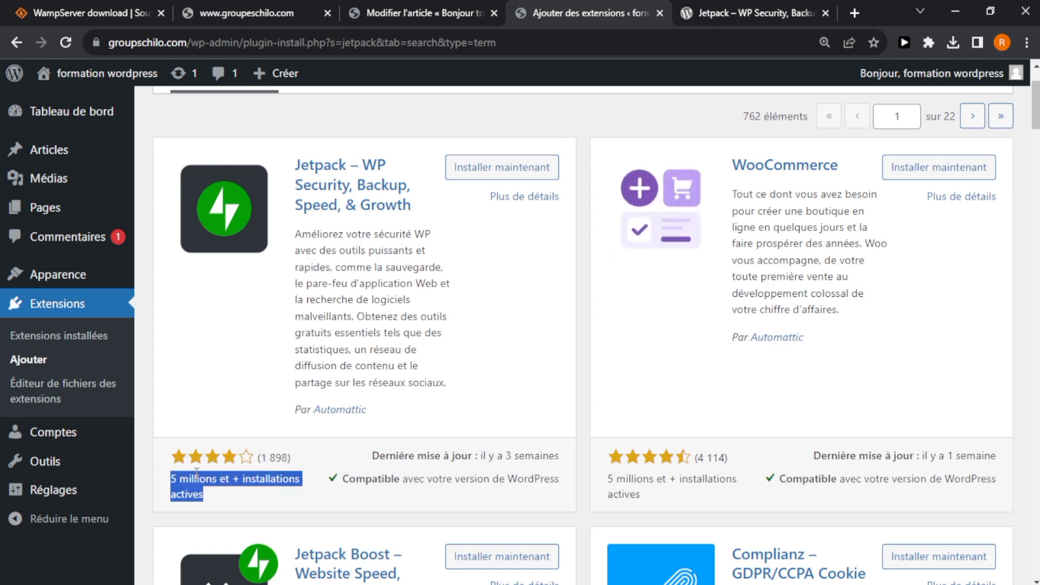
triple_click(242, 478)
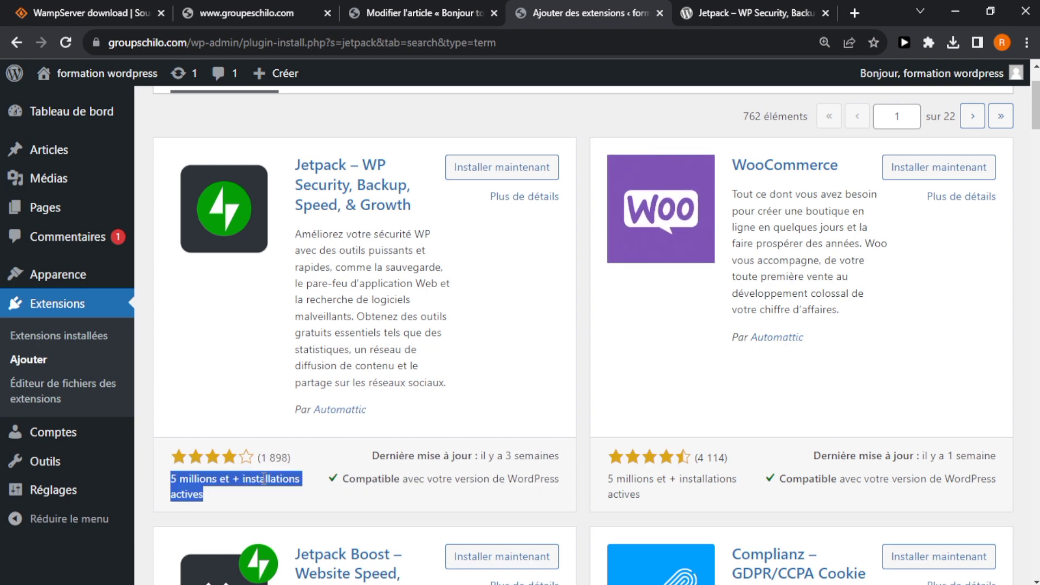
triple_click(374, 325)
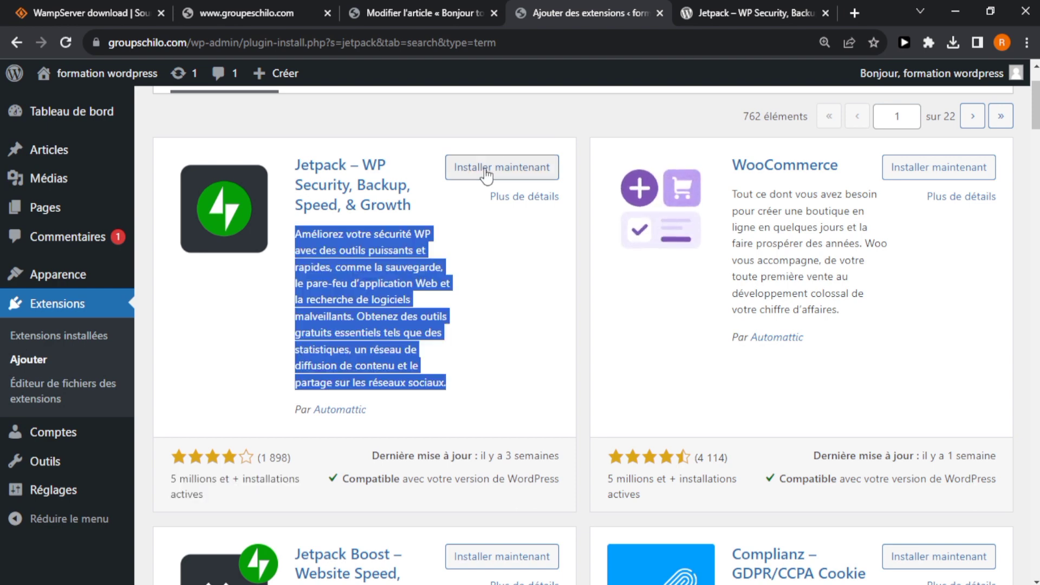
Install and activate the Jetpack – WP Security, Backup, Speed, & Growth extension.
left_click(506, 167)
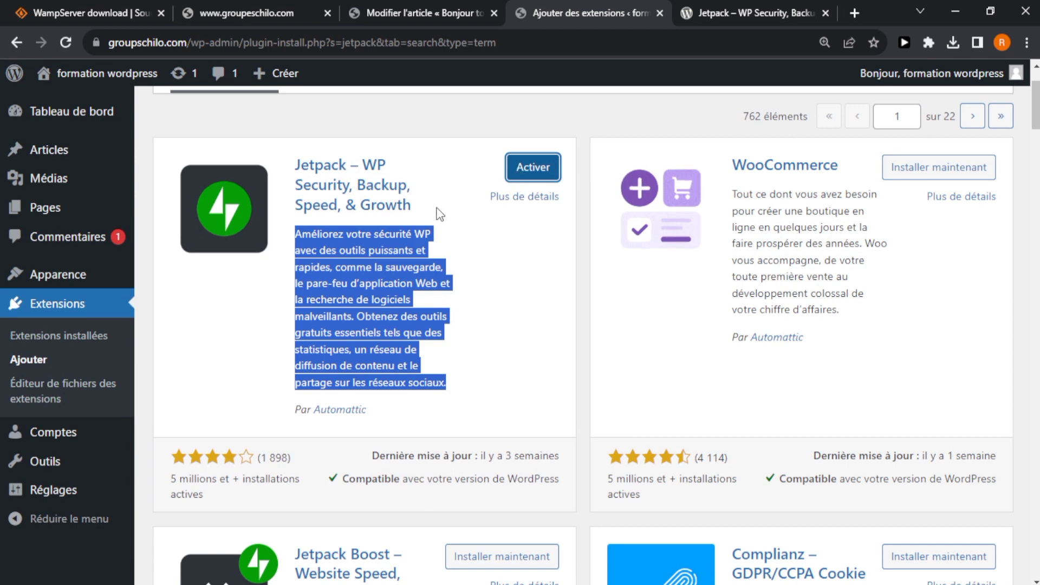
triple_click(378, 251)
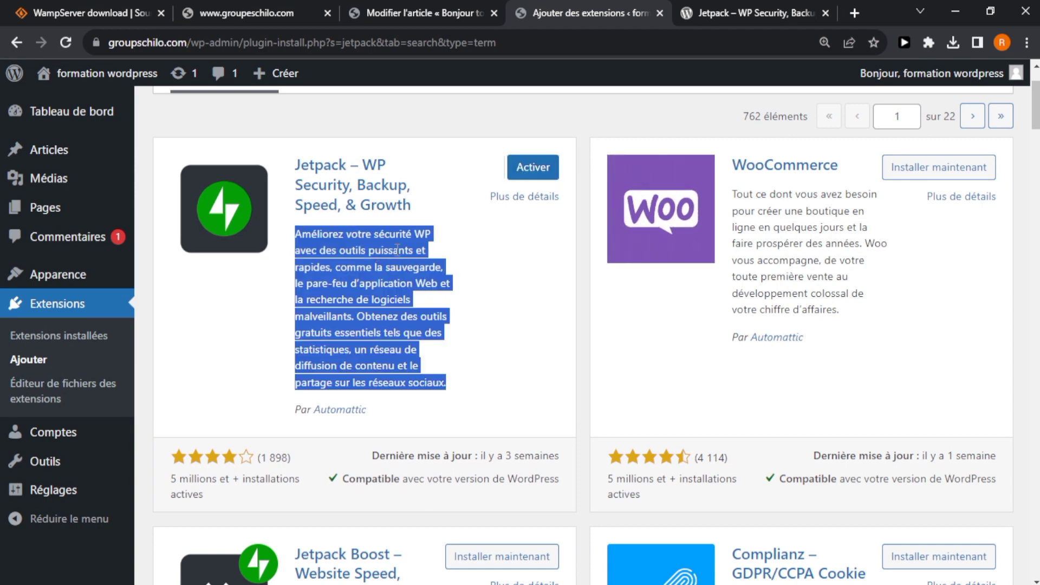
left_click(539, 175)
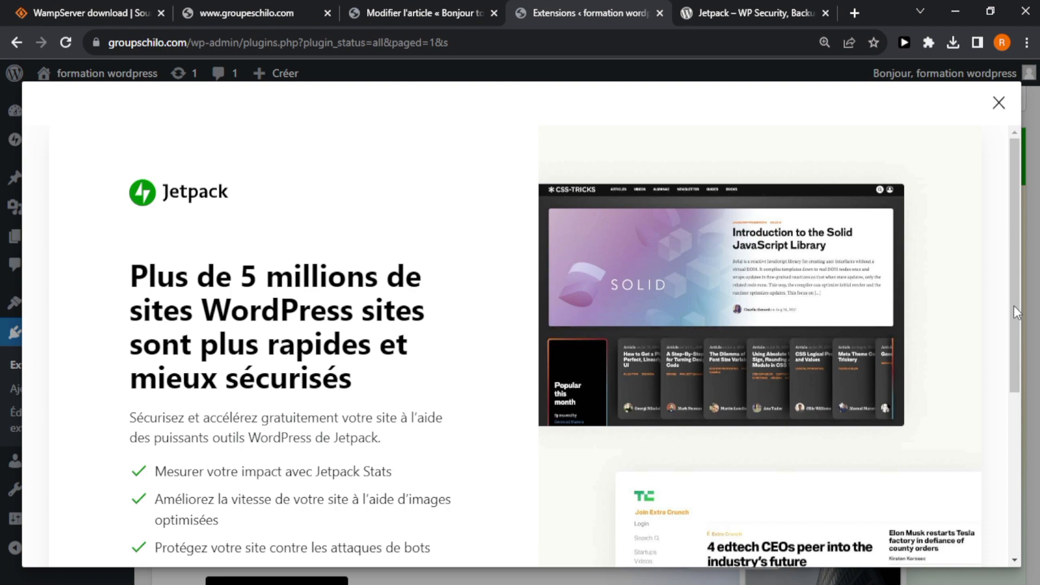
Read the heading and feature list of the Jetpack welcome window and close it without configuring Jetpack.
left_click_drag(1012, 306, 1016, 281)
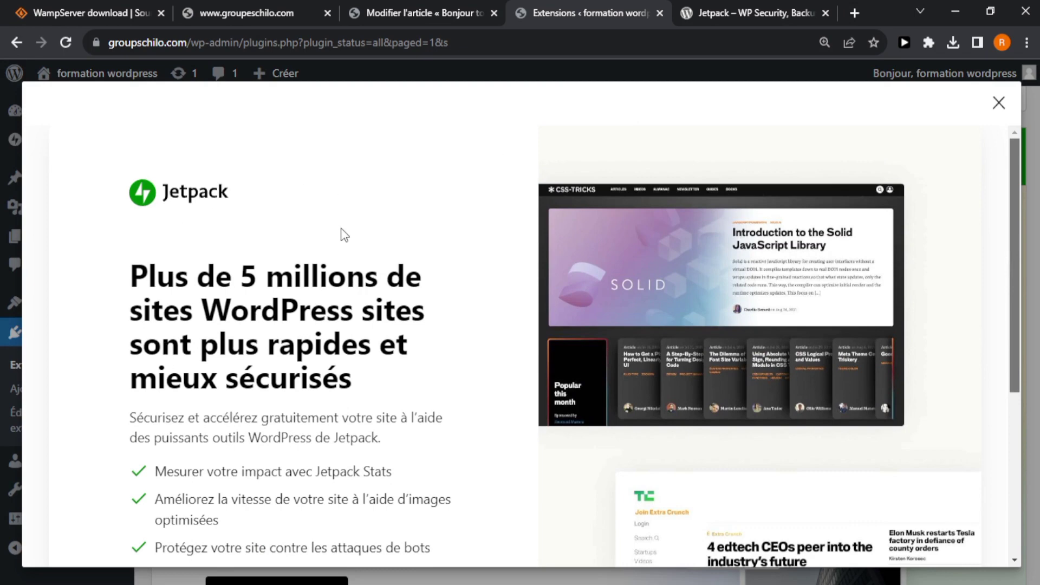
triple_click(238, 364)
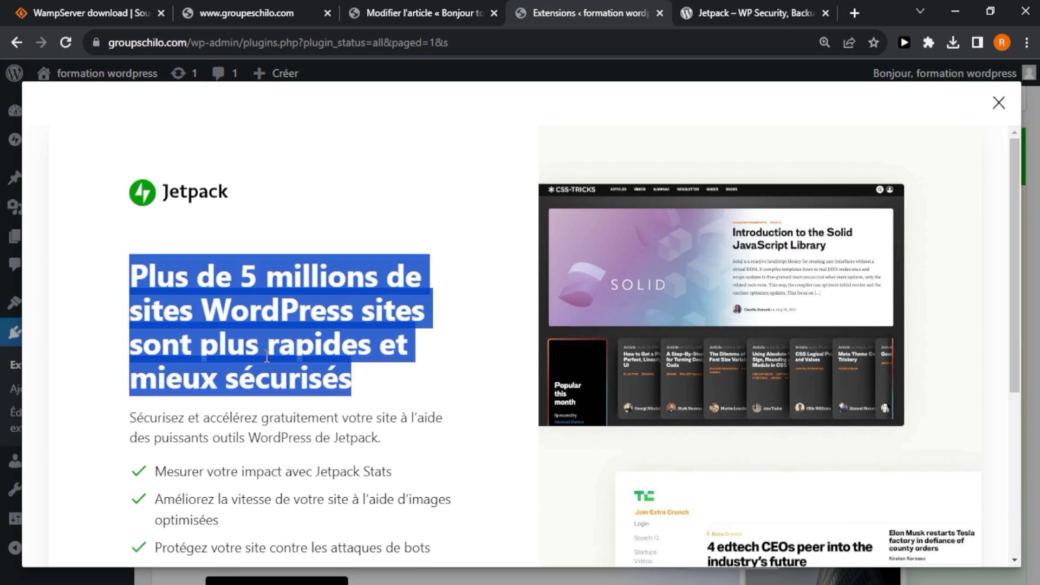
left_click(309, 345)
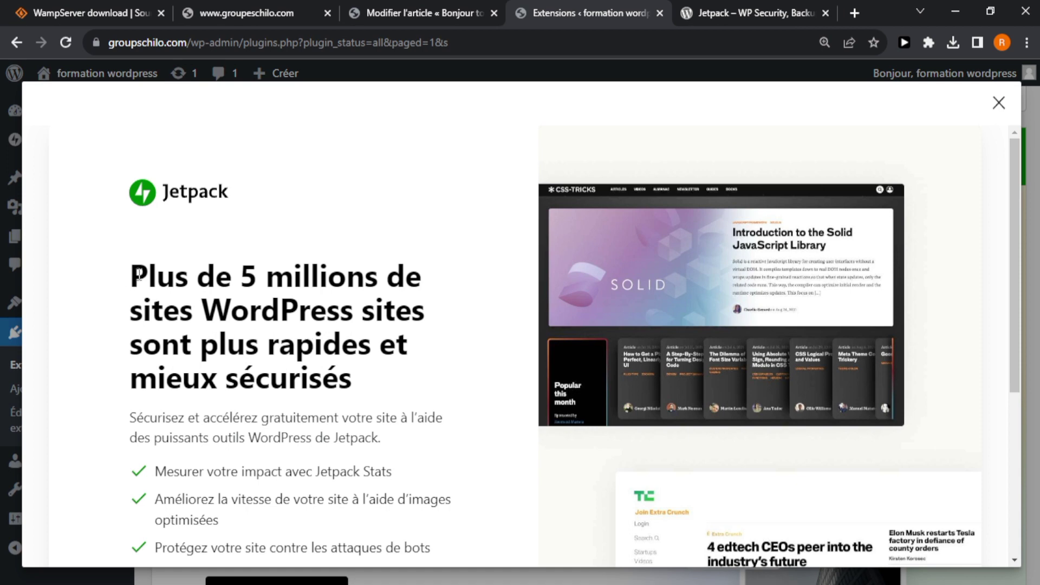
left_click_drag(146, 284, 403, 383)
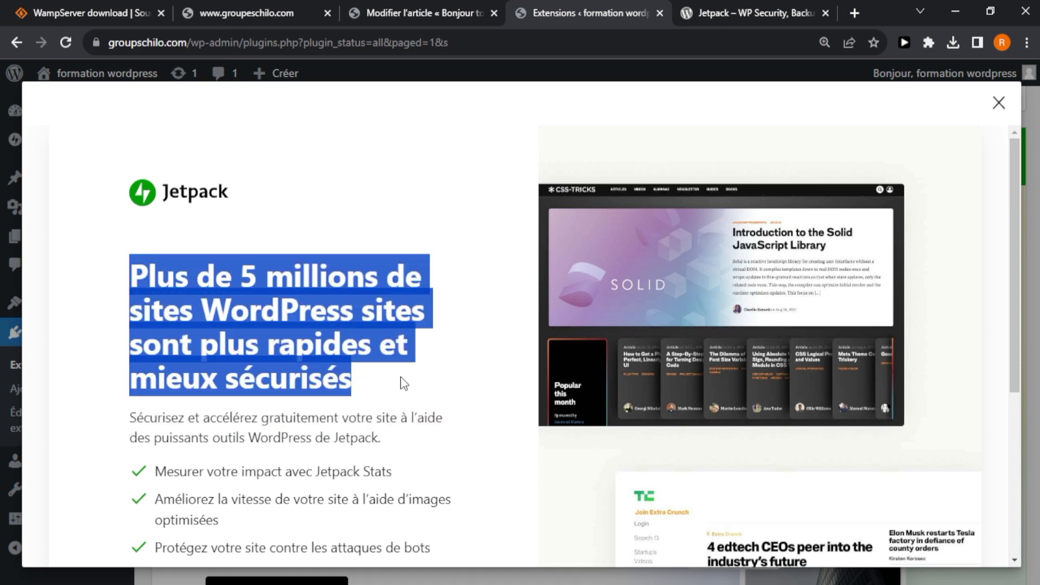
left_click(181, 292)
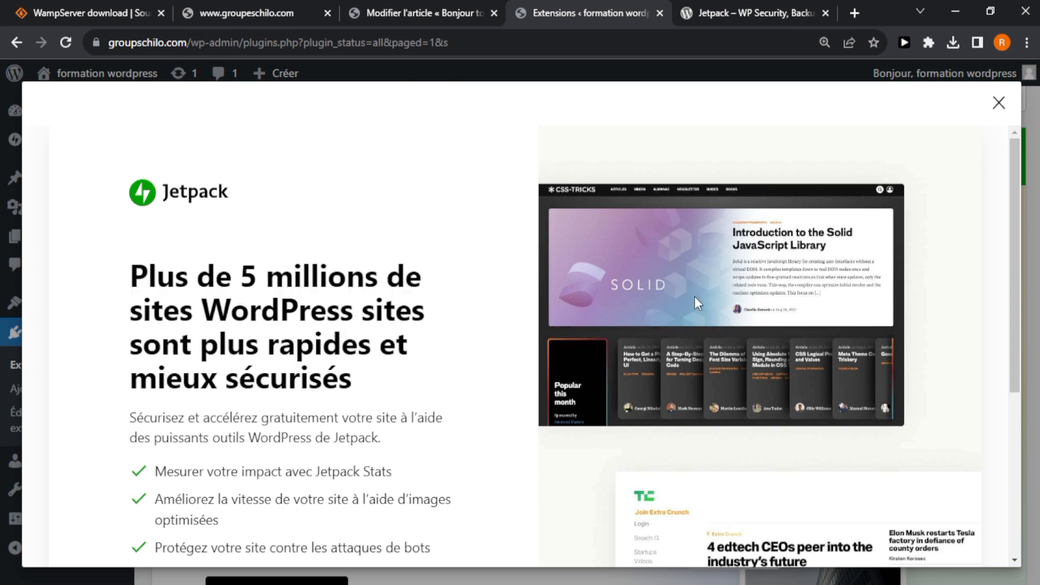
left_click_drag(1013, 227, 1012, 409)
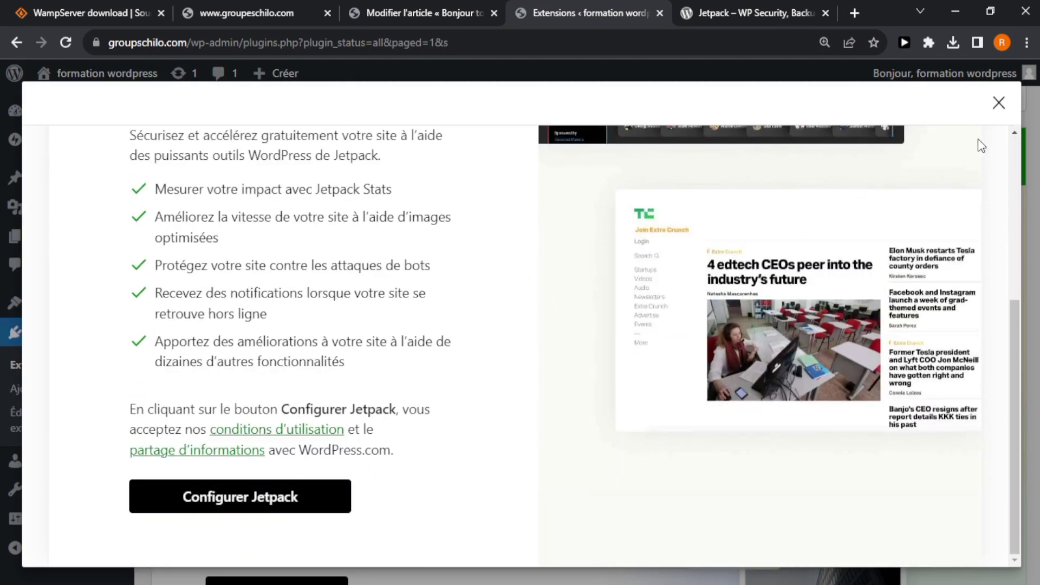
left_click(998, 104)
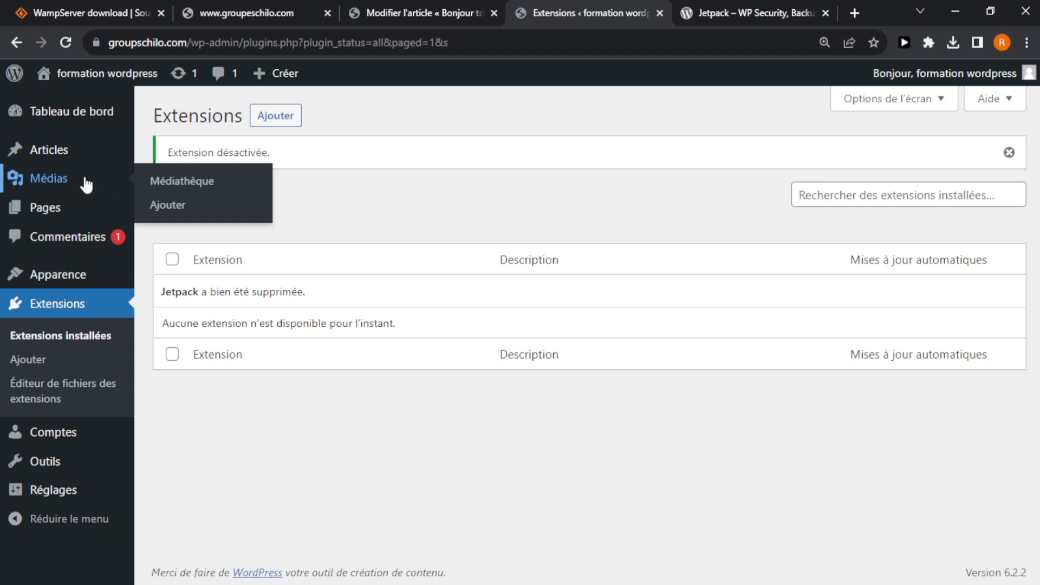
Open the site's media library and close the browser tab that holds the article editor.
left_click(189, 581)
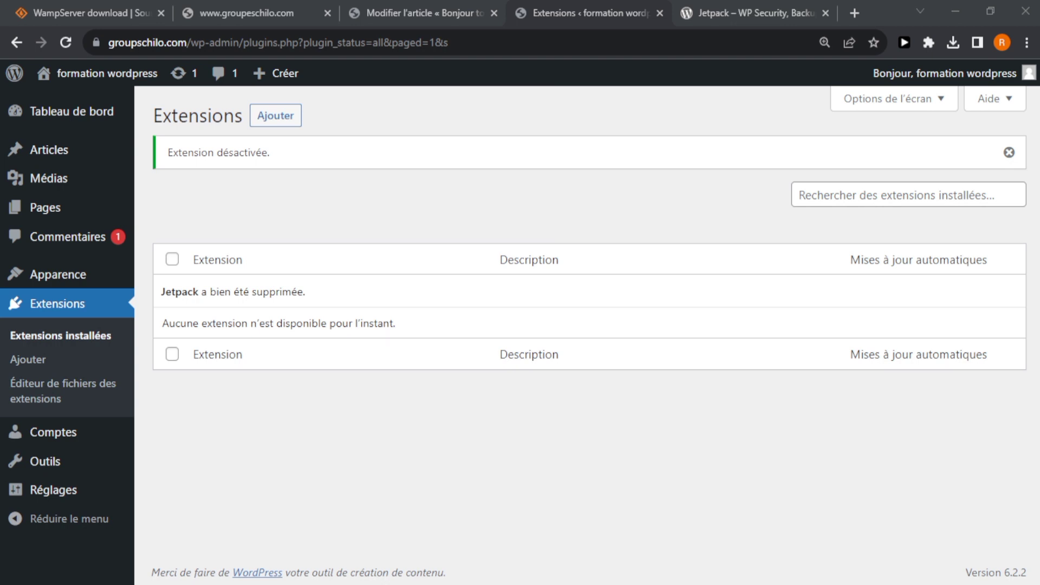
left_click(57, 183)
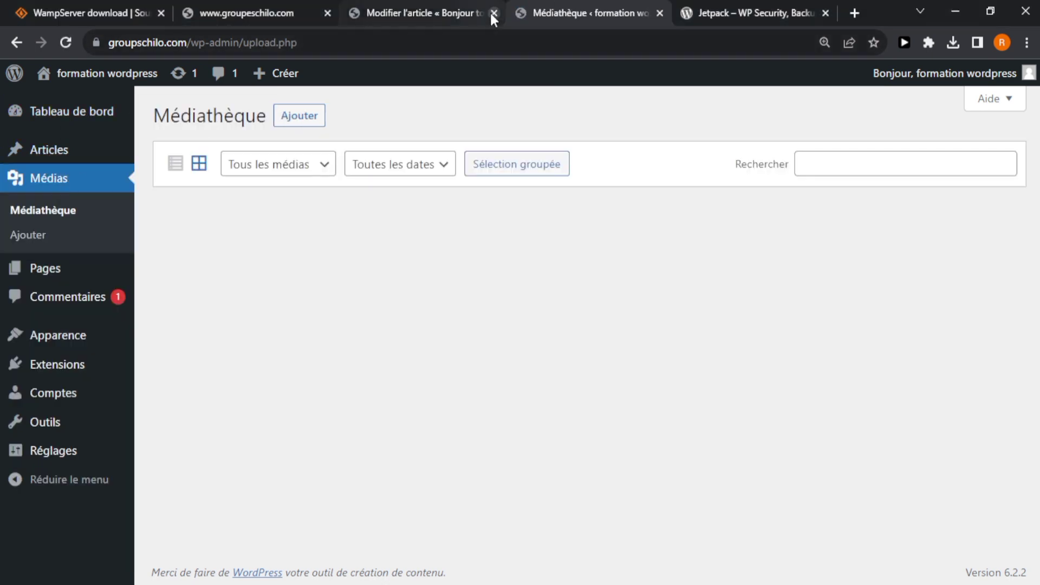
left_click(494, 13)
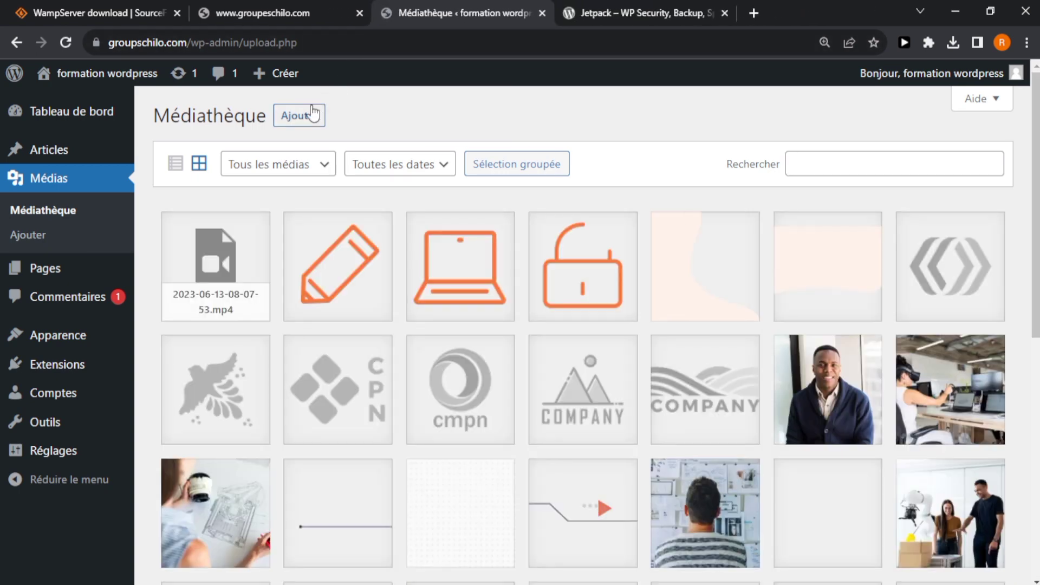
Look through all items in the media library, viewing and closing the attachment details of sample-logo-1-square.png.
mouse_move(1036, 222)
left_mouse_down()
mouse_move(1036, 274)
mouse_move(1036, 223)
left_mouse_up()
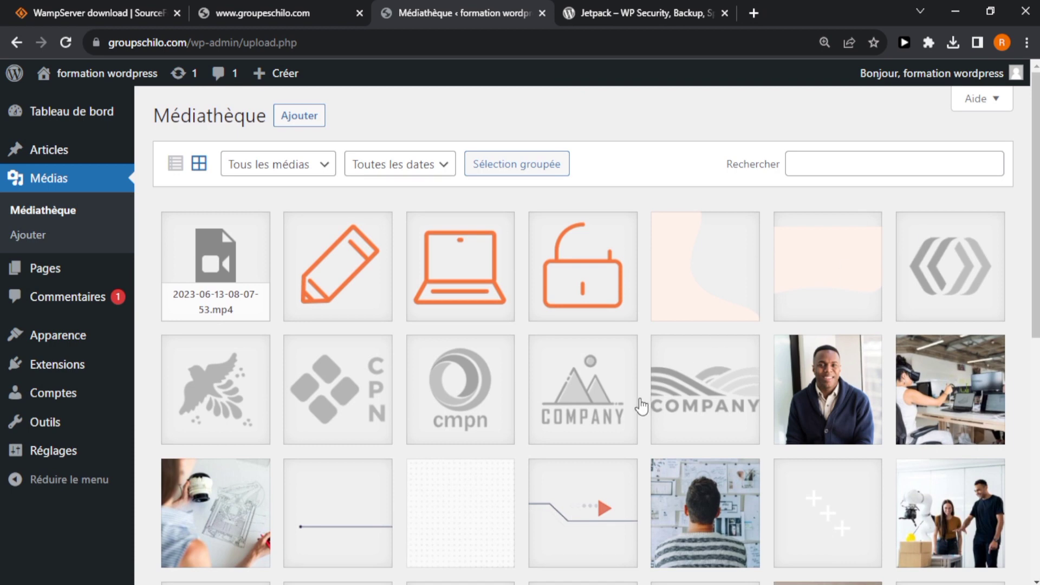
left_click(712, 404)
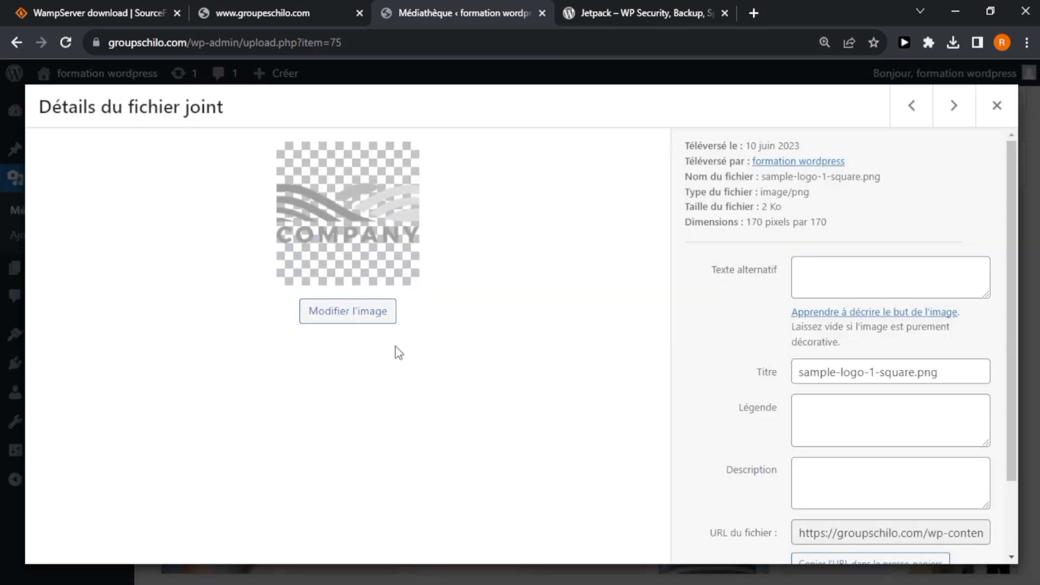
left_click(983, 119)
left_click_drag(1035, 234, 1010, 573)
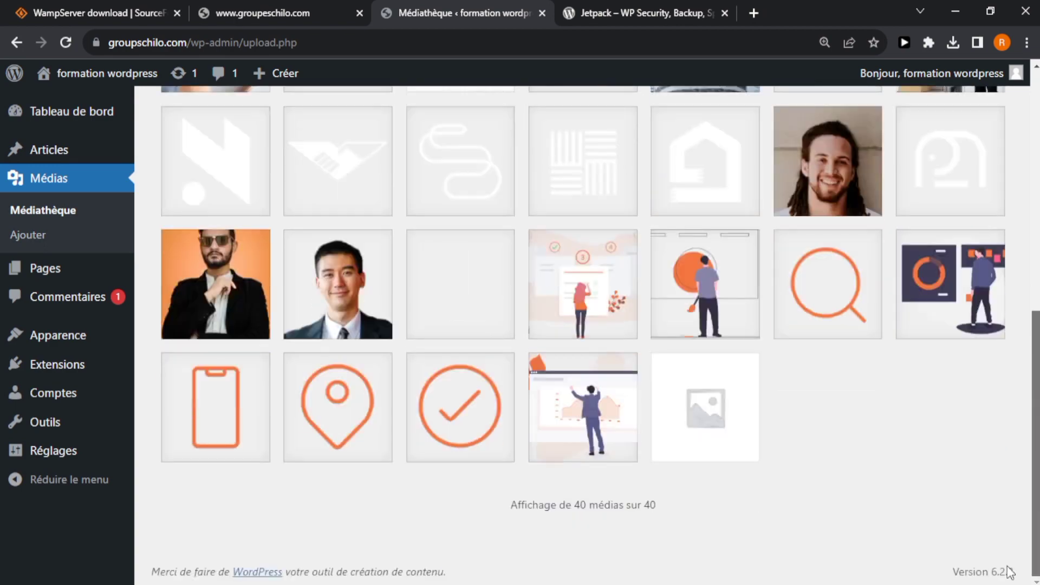
left_click_drag(1035, 489, 1011, 224)
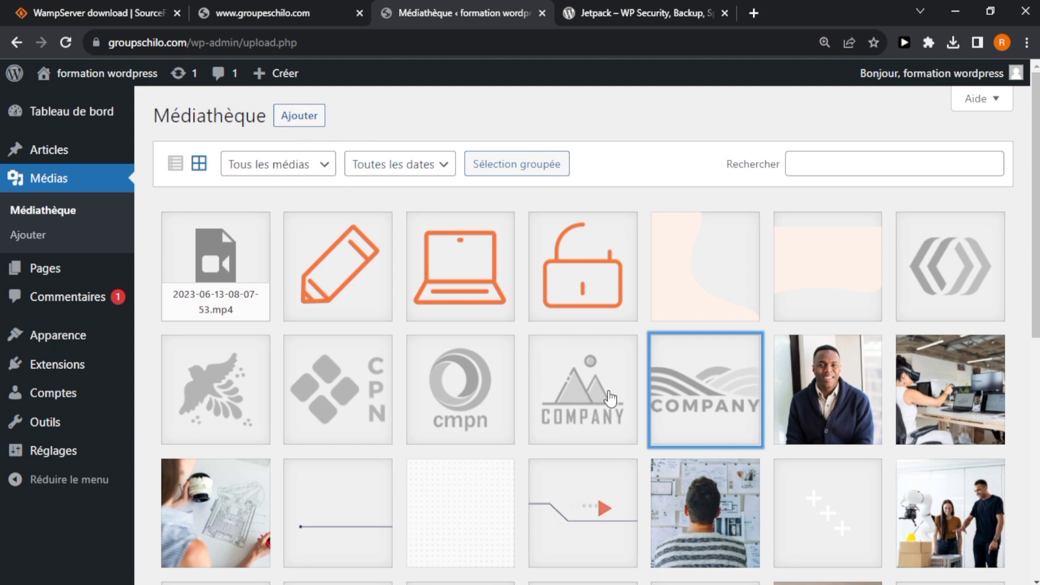
scroll(850, 365, "down", 6)
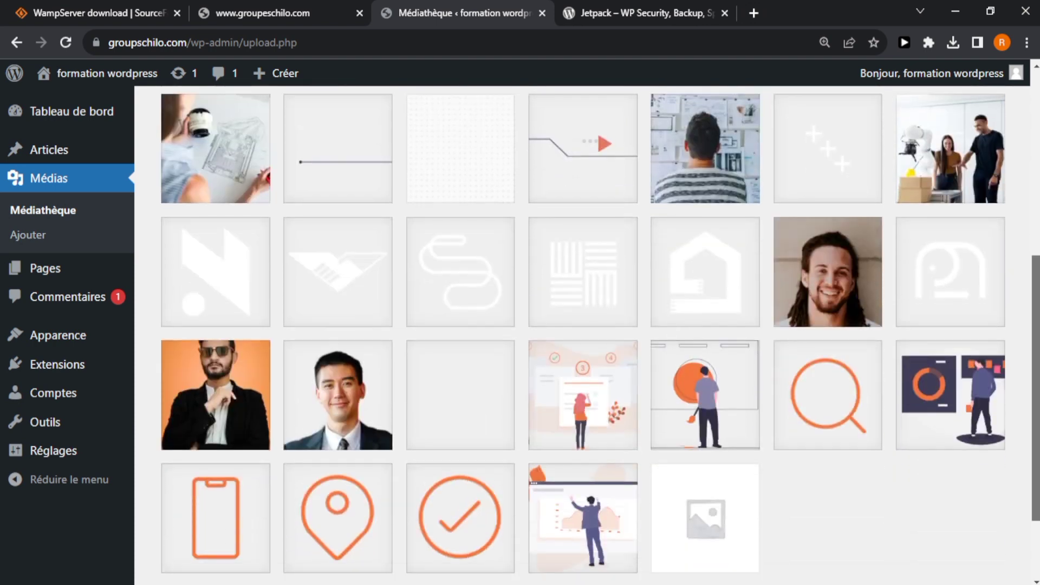
scroll(587, 335, "up", 6)
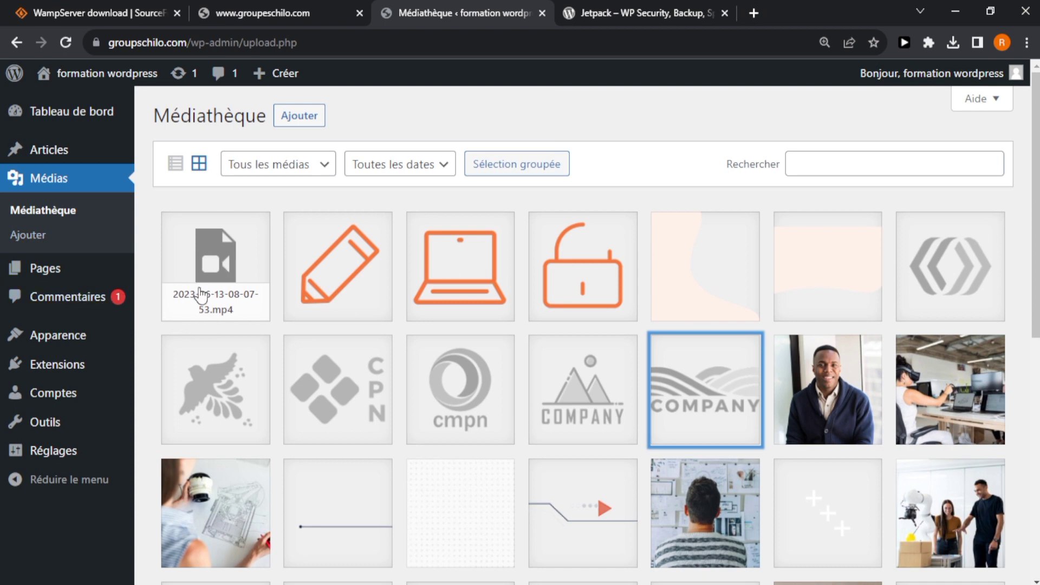
Open the comments list, disapprove the sample WordPress comment on the Bonjour article and approve it again.
left_click(66, 297)
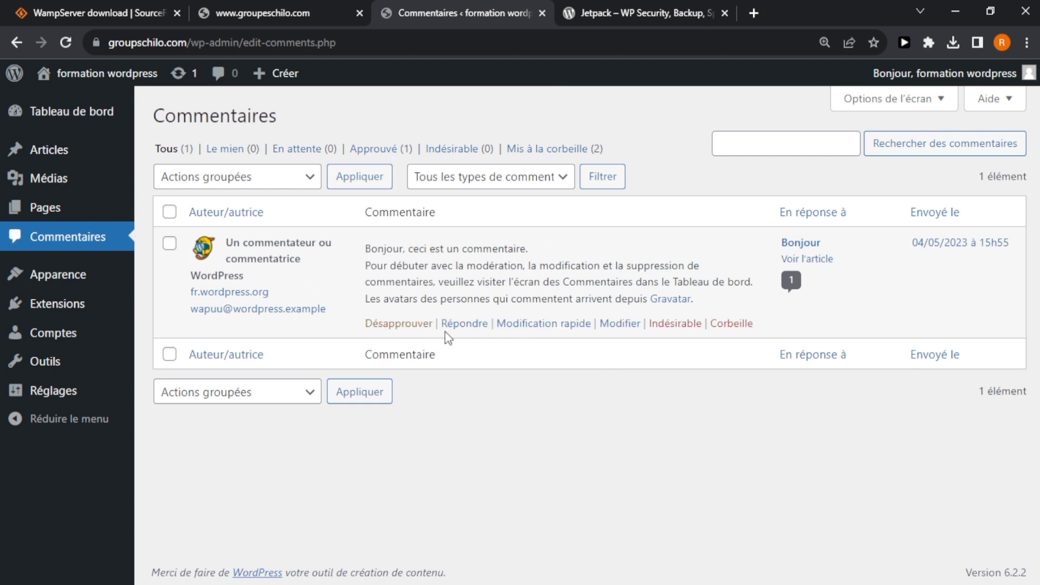
left_click(401, 324)
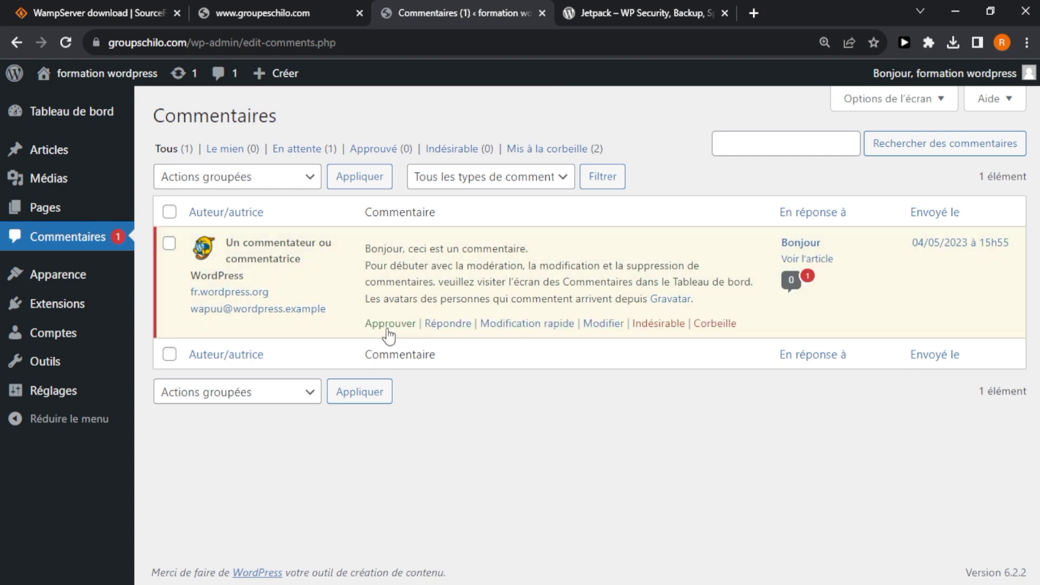
left_click(381, 328)
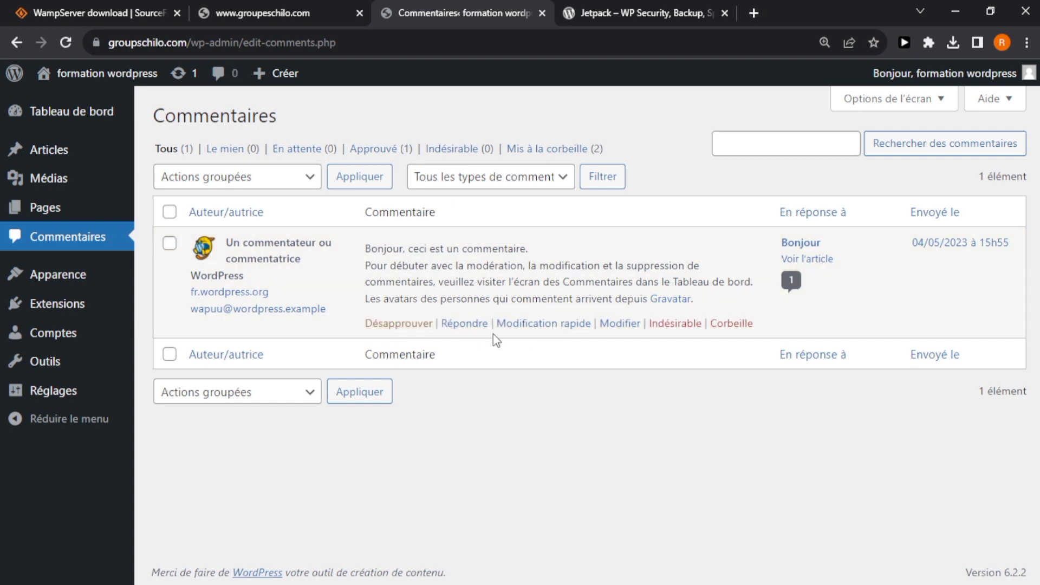
Reply "bonjour" to the sample WordPress comment and reload the comments list.
left_click(466, 323)
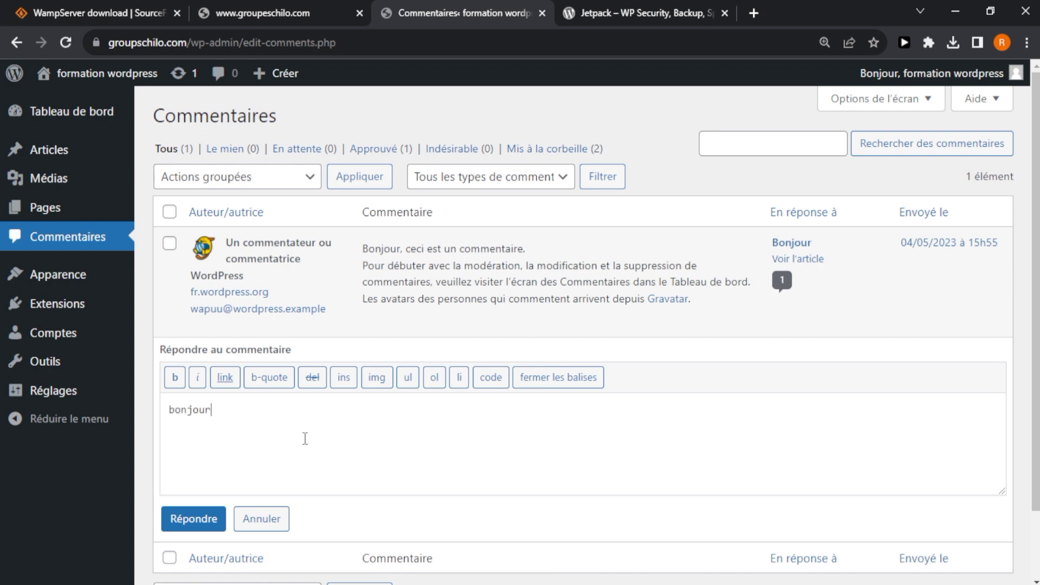
left_click(217, 520)
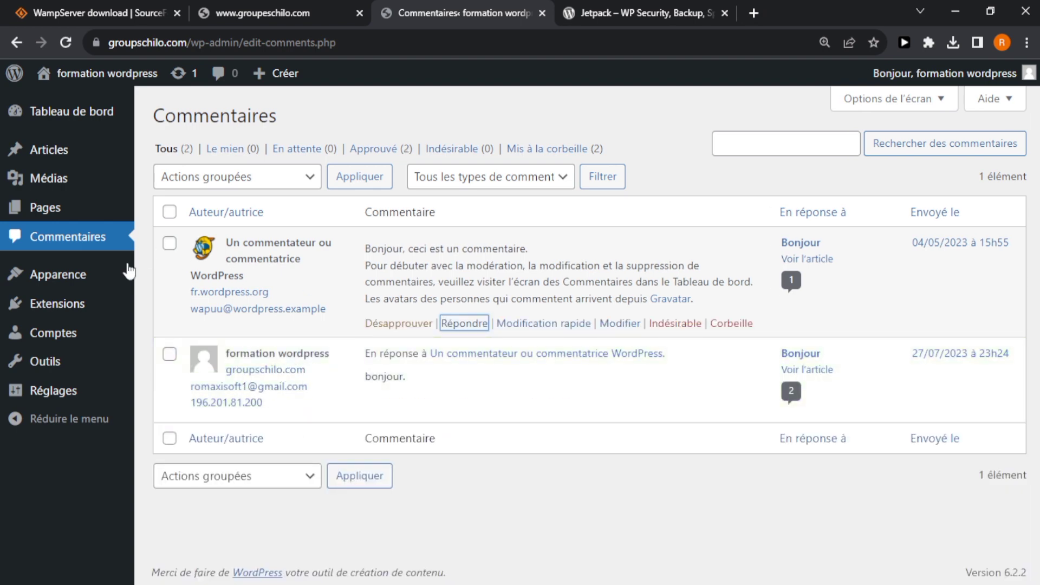
left_click(104, 253)
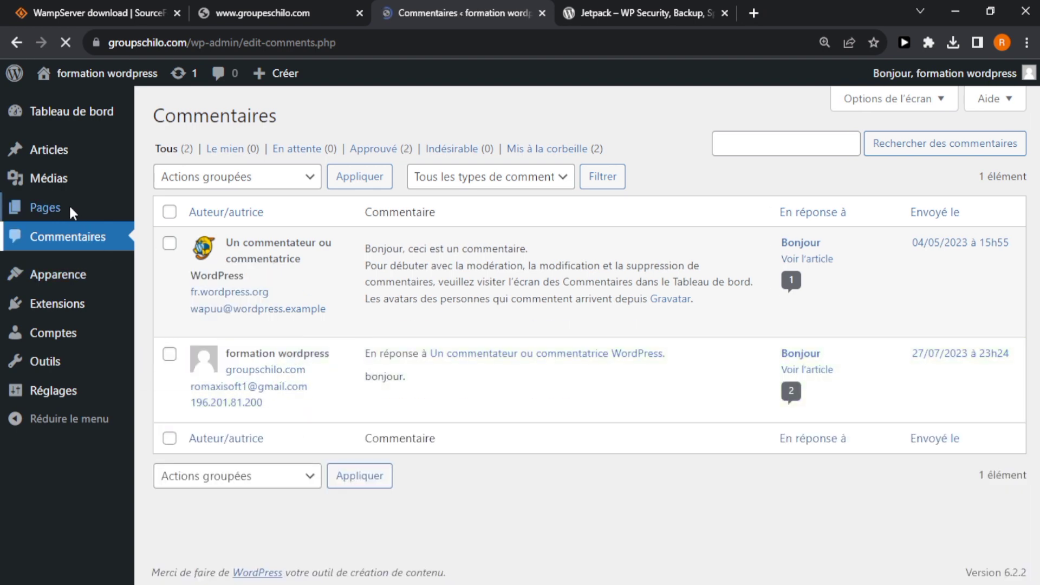
mouse_move(66, 193)
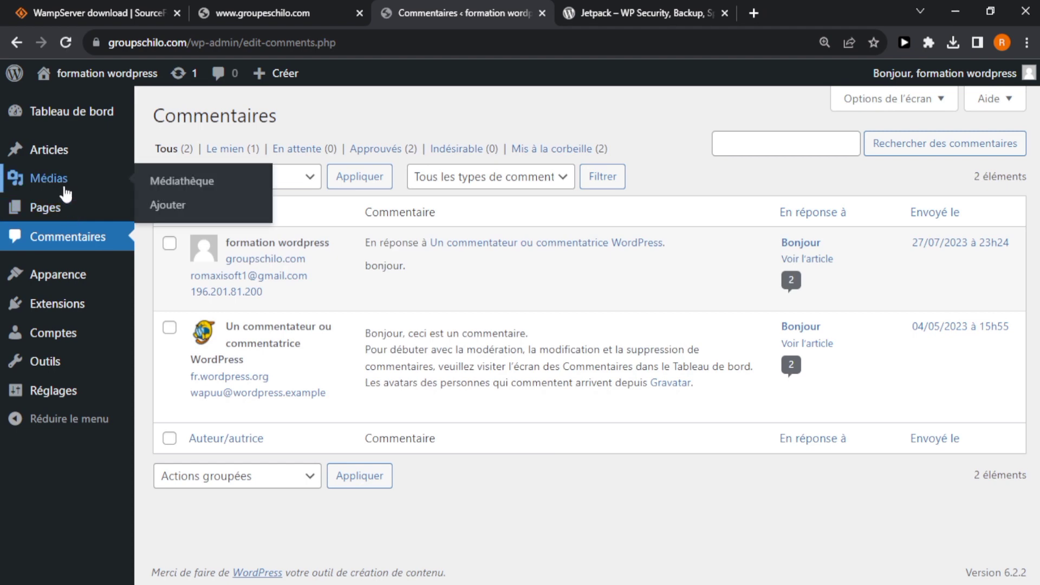
Disapprove the "bonjour" reply and move it to the trash.
left_click(76, 289)
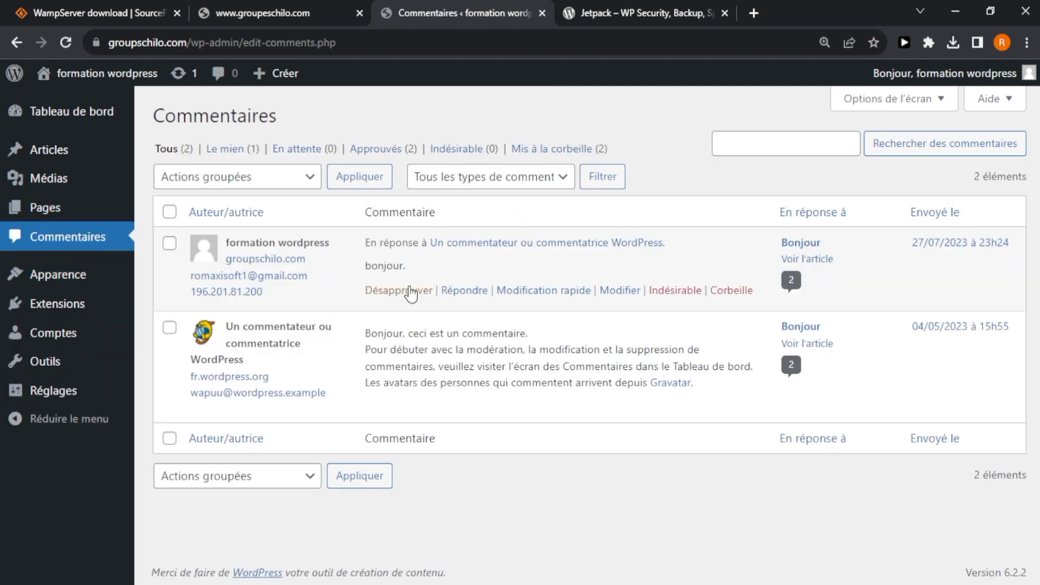
left_click(416, 292)
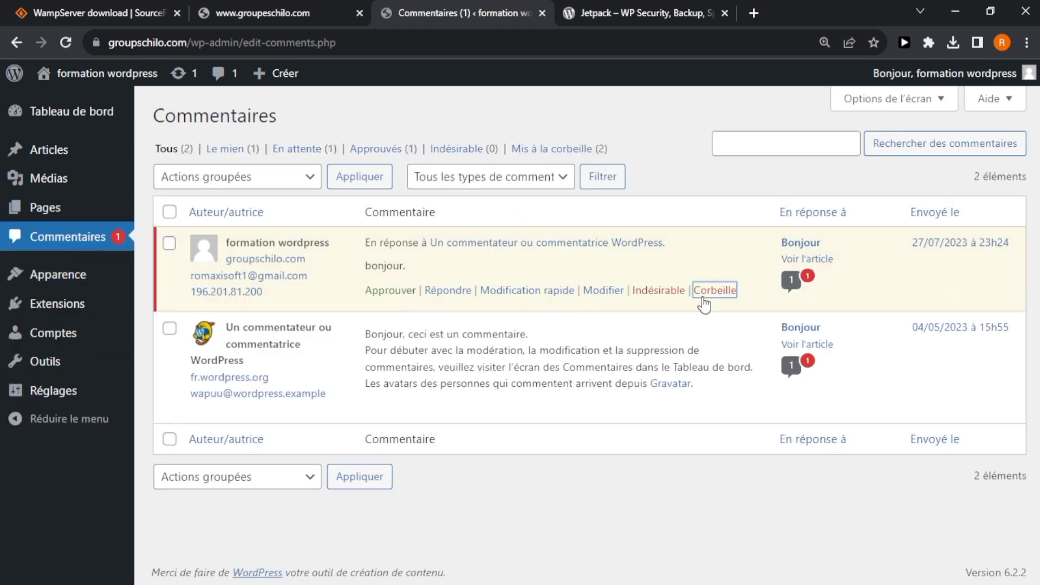
left_click(716, 291)
Open the site customizer from the themes page, view the installed themes it offers and return to its main options.
left_click(48, 283)
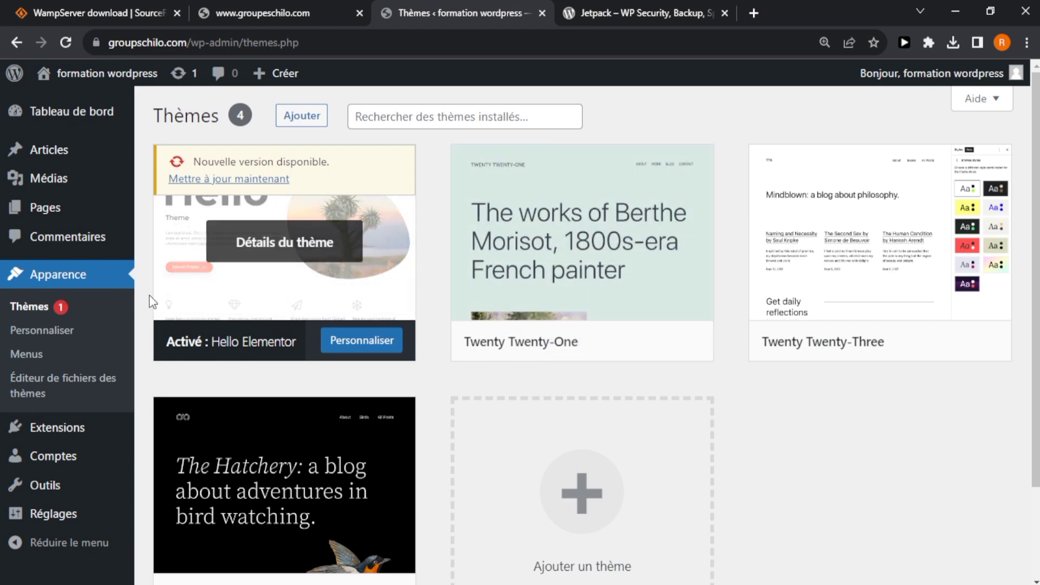
left_click(46, 334)
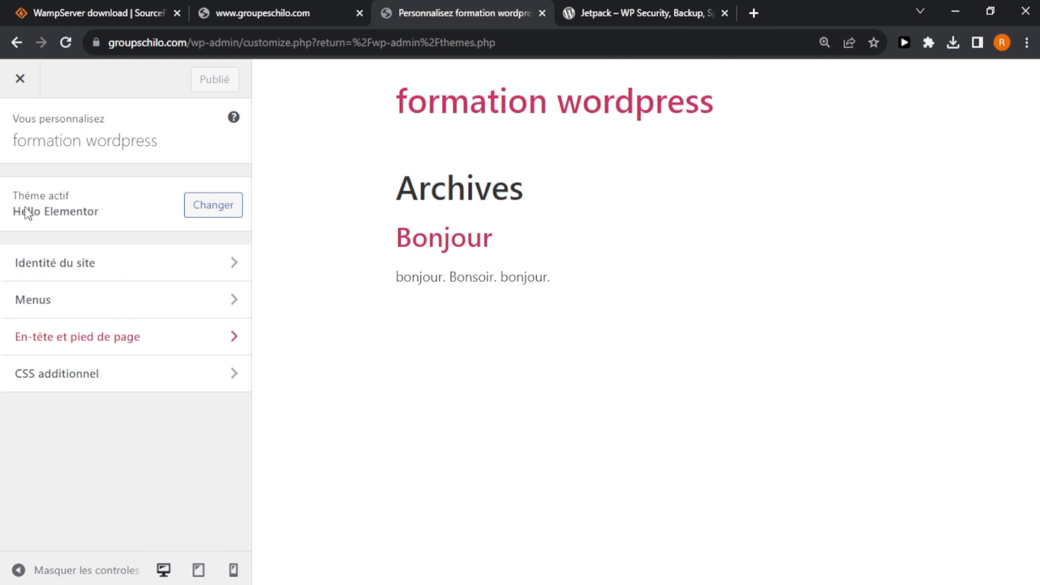
left_click(27, 213)
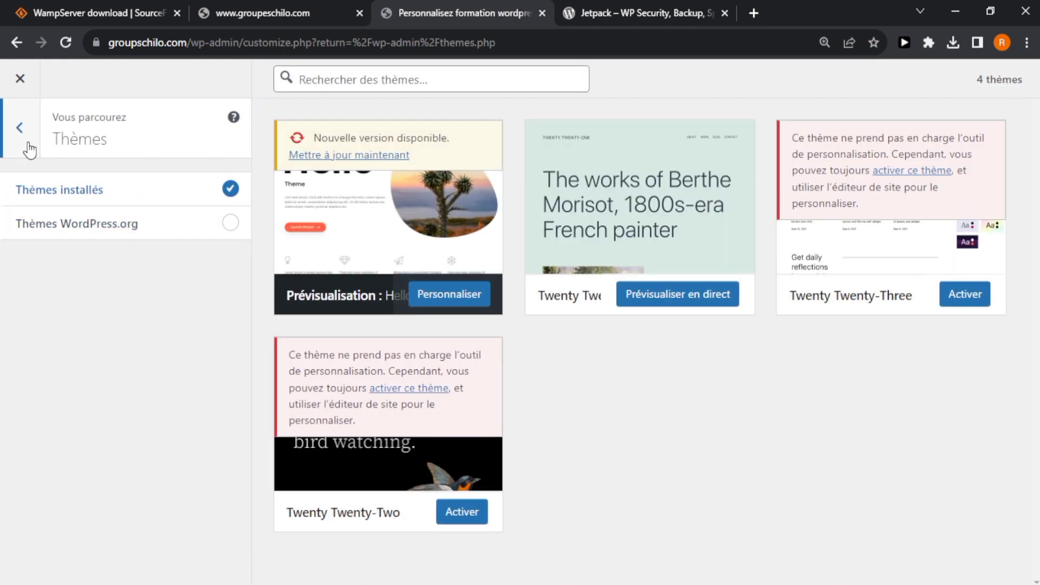
left_click(28, 145)
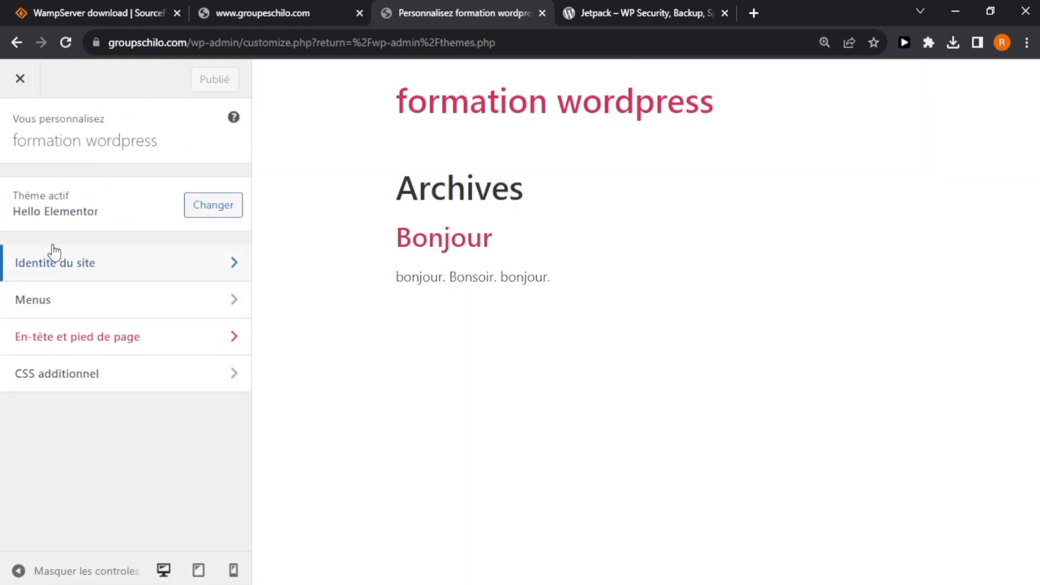
Examine the site identity settings for logo, site title, tagline and site icon, and return to the customizer's main options.
left_click(105, 275)
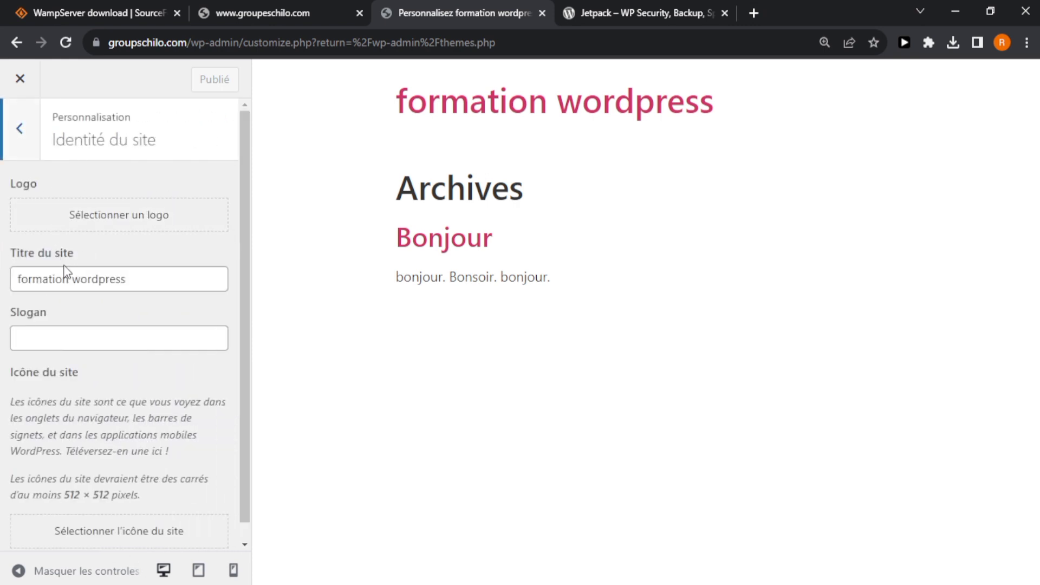
triple_click(151, 281)
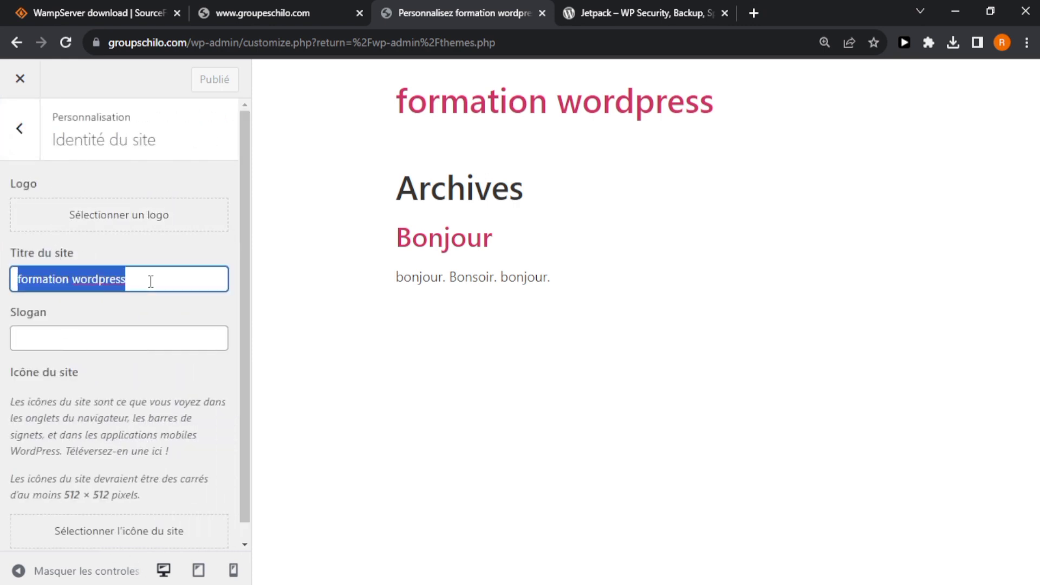
left_click(196, 281)
left_click_drag(246, 277, 268, 229)
triple_click(115, 394)
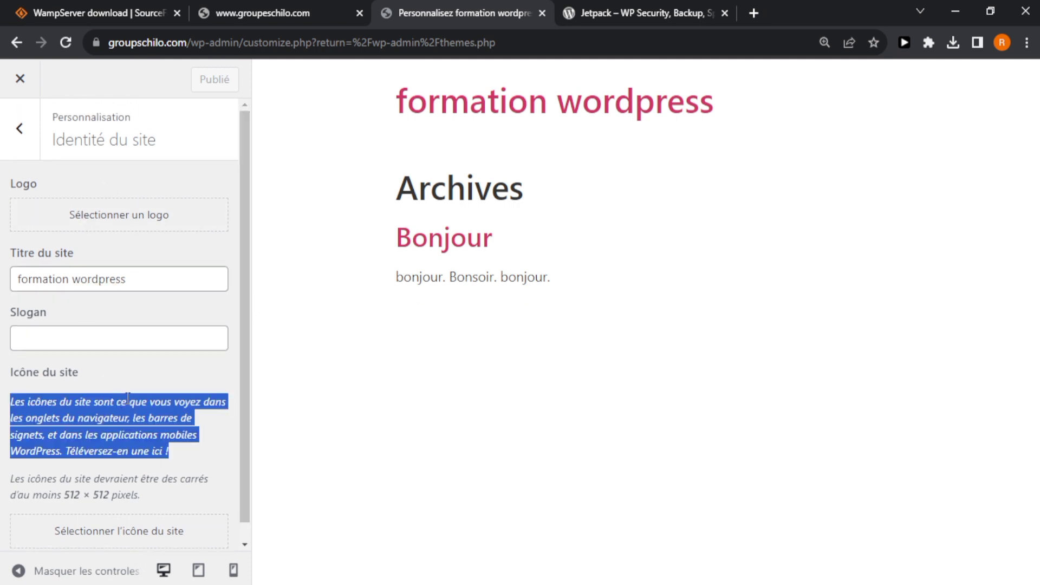
left_click(157, 413)
left_click_drag(241, 410, 246, 370)
left_click(24, 134)
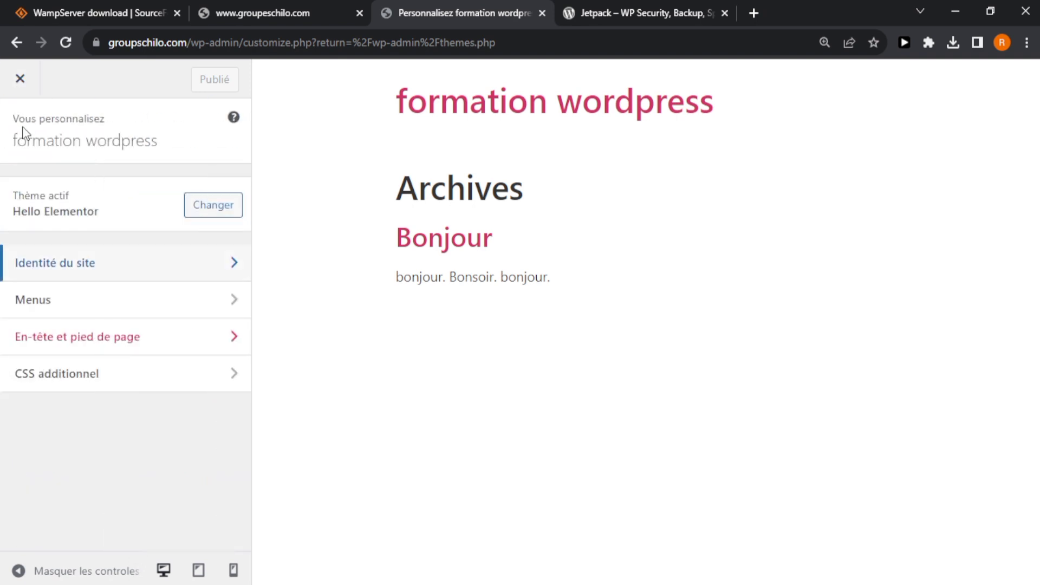
Leave the customizer and look over the installed themes.
left_click(28, 92)
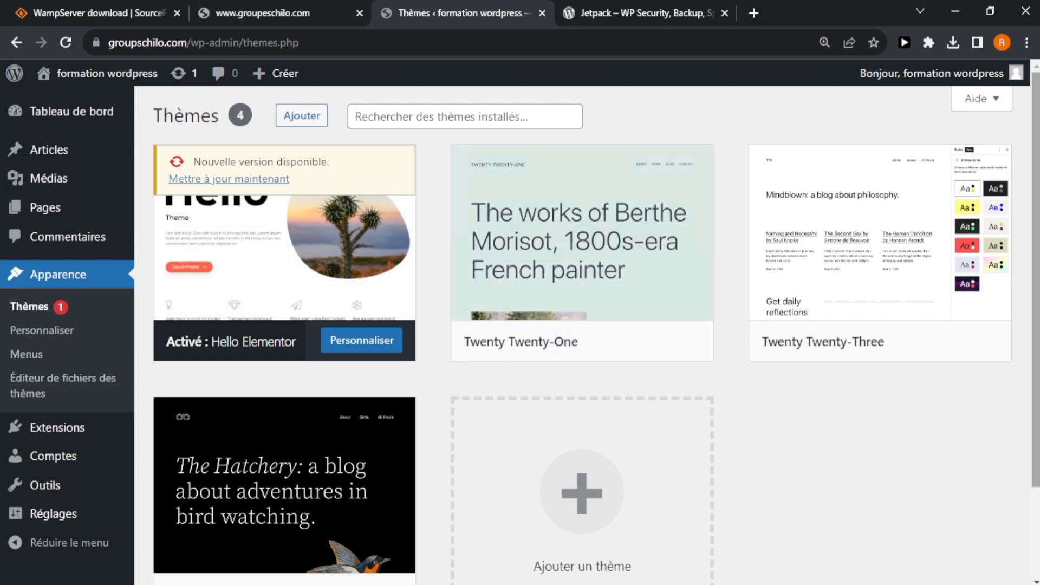
scroll(650, 260, "down", 2)
scroll(650, 260, "up", 2)
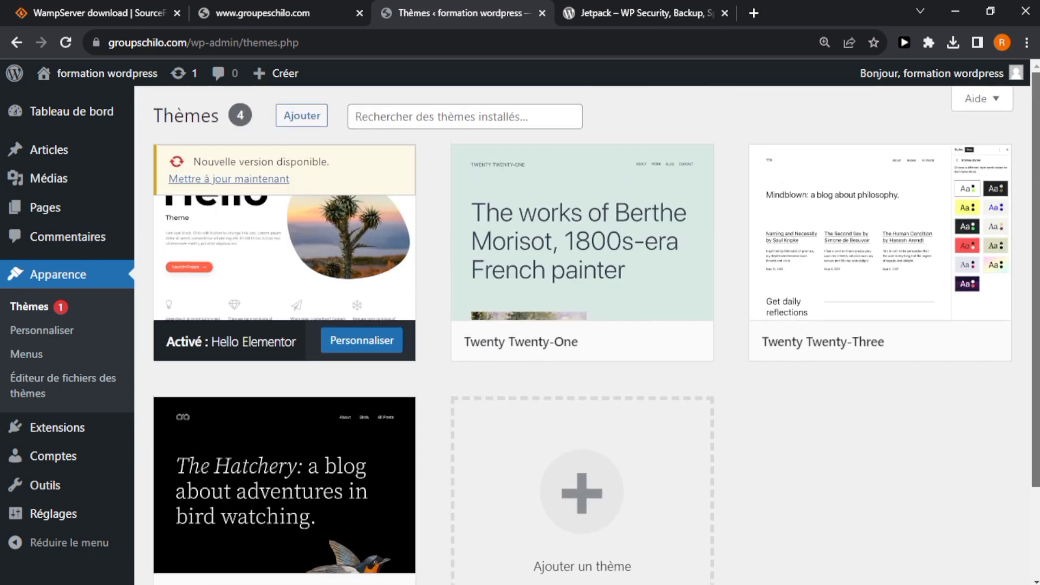
Open the catalogue for adding themes and browse the popular themes.
left_click(294, 121)
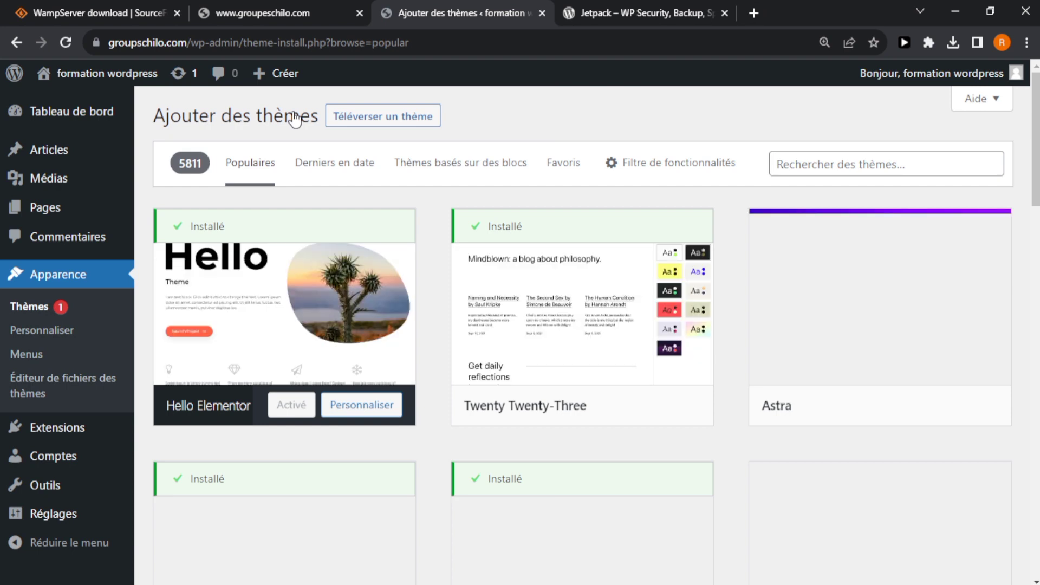
left_click(816, 160)
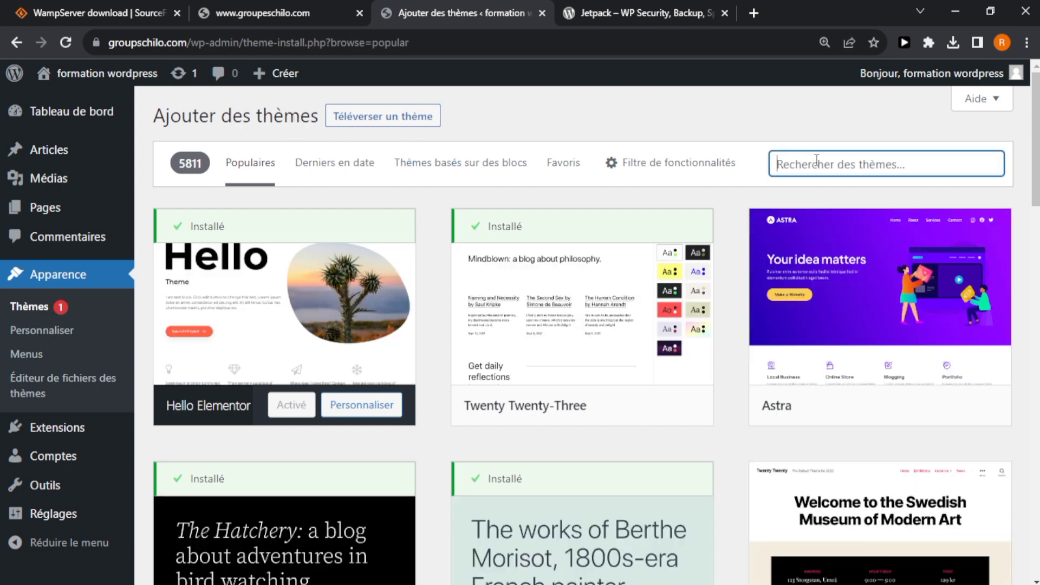
scroll(871, 162, "down", 5)
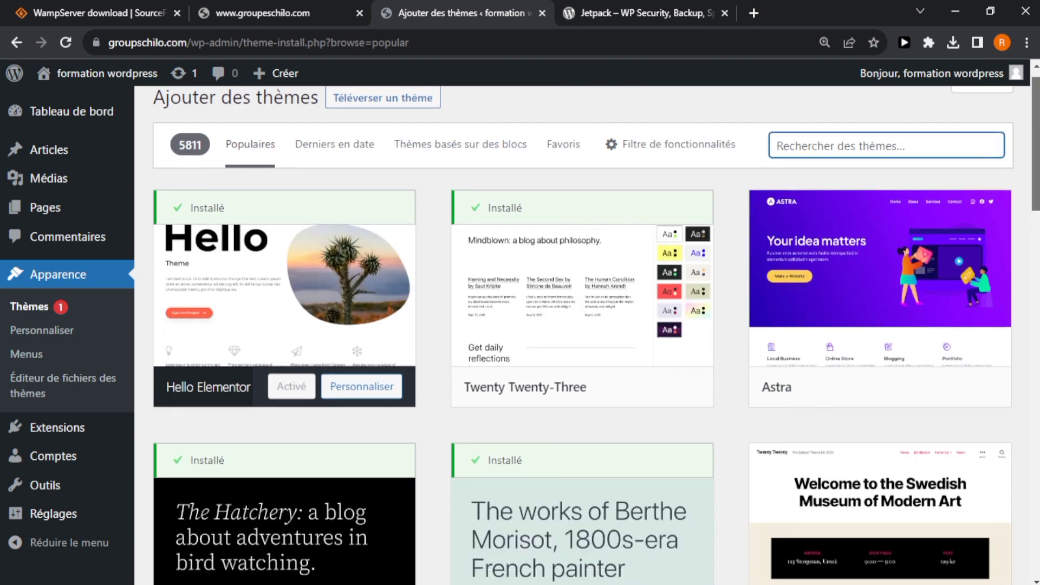
scroll(825, 252, "up", 5)
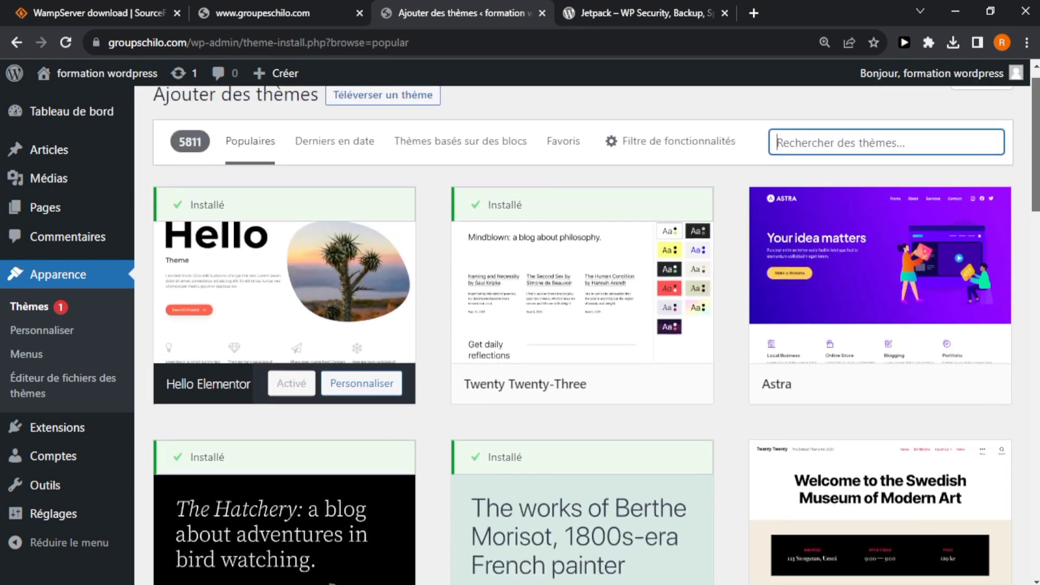
scroll(825, 253, "down", 2)
mouse_move(826, 252)
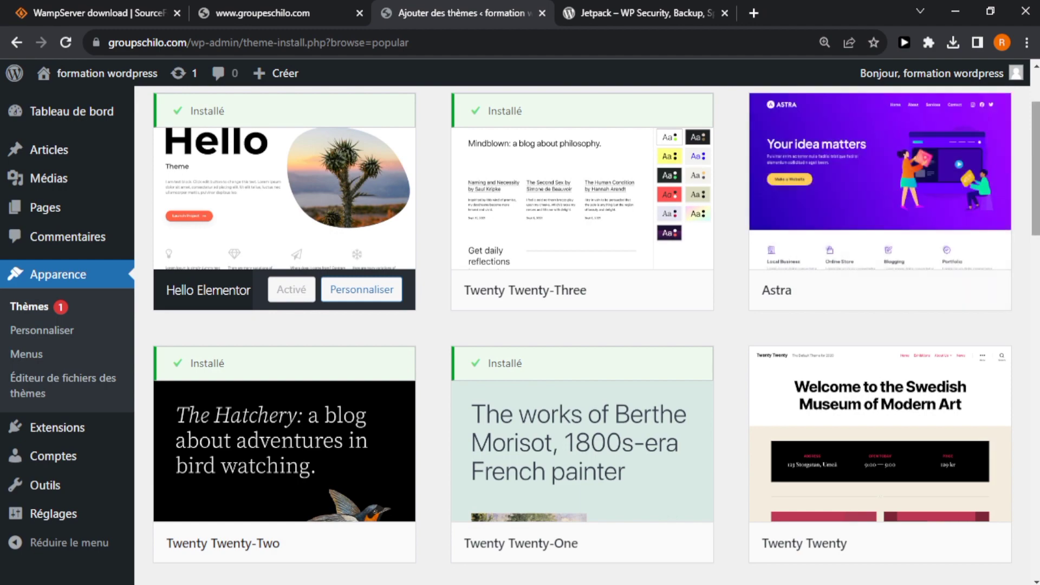
scroll(906, 202, "down", 8)
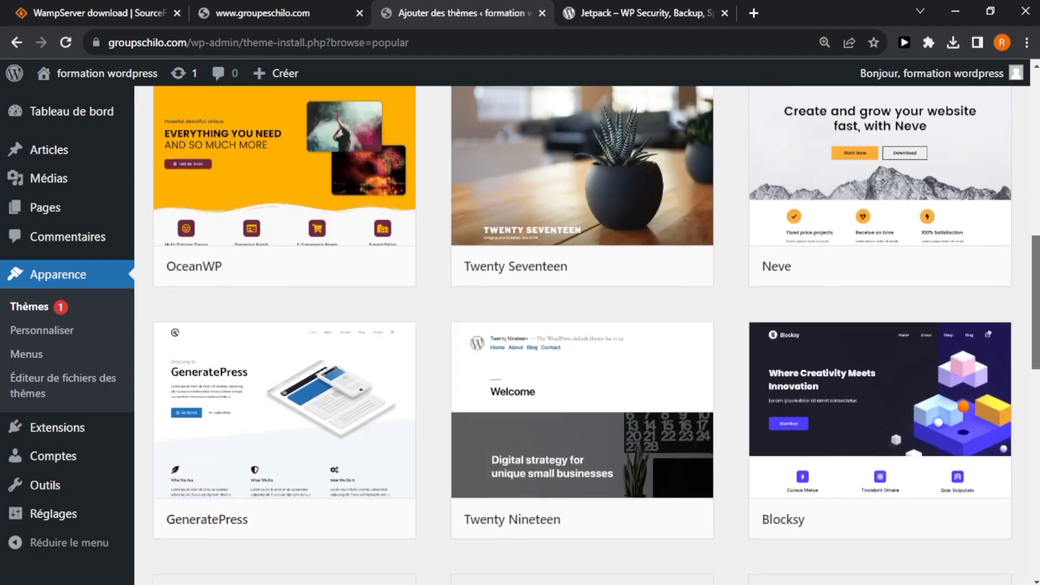
left_click_drag(1038, 330, 1039, 180)
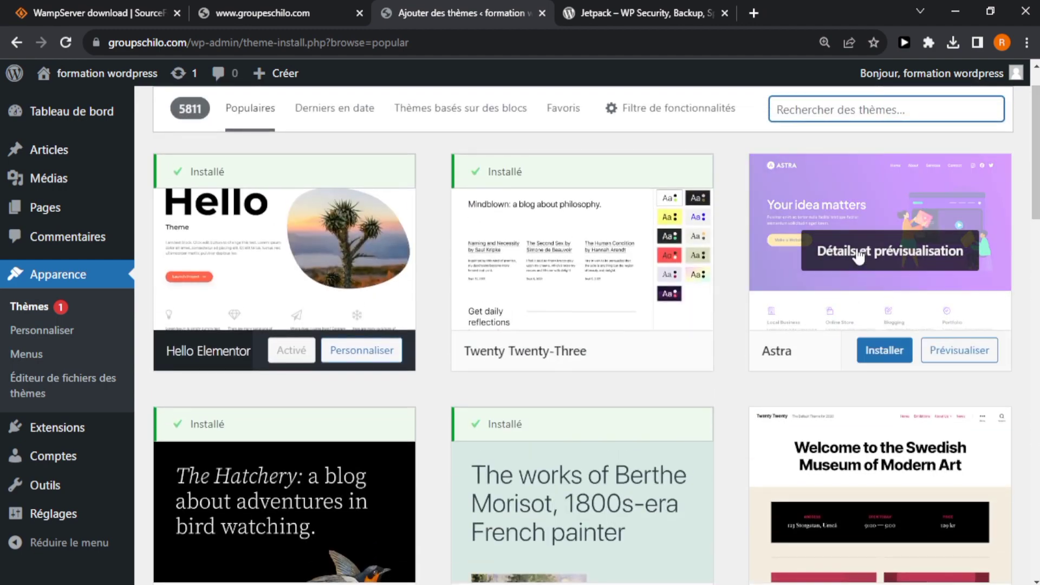
Preview the Astra theme, look through its demo page from header to footer, and close the preview.
left_click(858, 252)
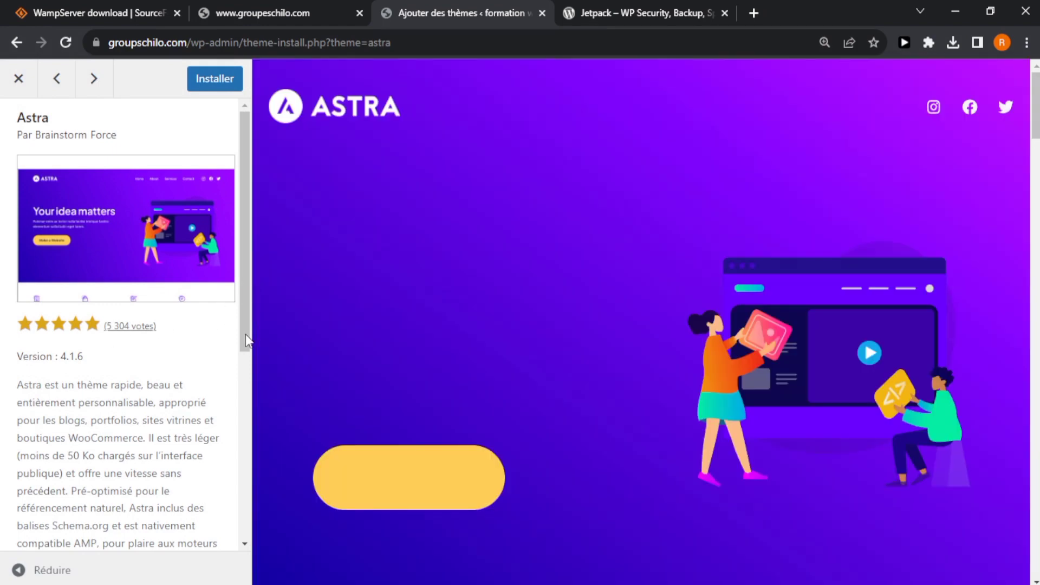
left_click_drag(245, 333, 249, 358)
scroll(645, 325, "down", 12)
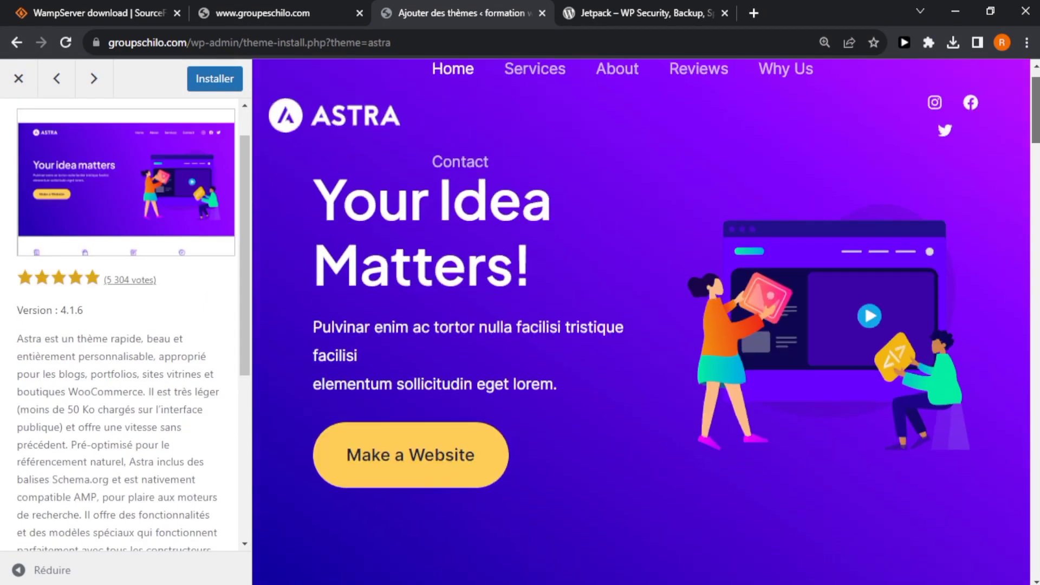
scroll(644, 325, "down", 20)
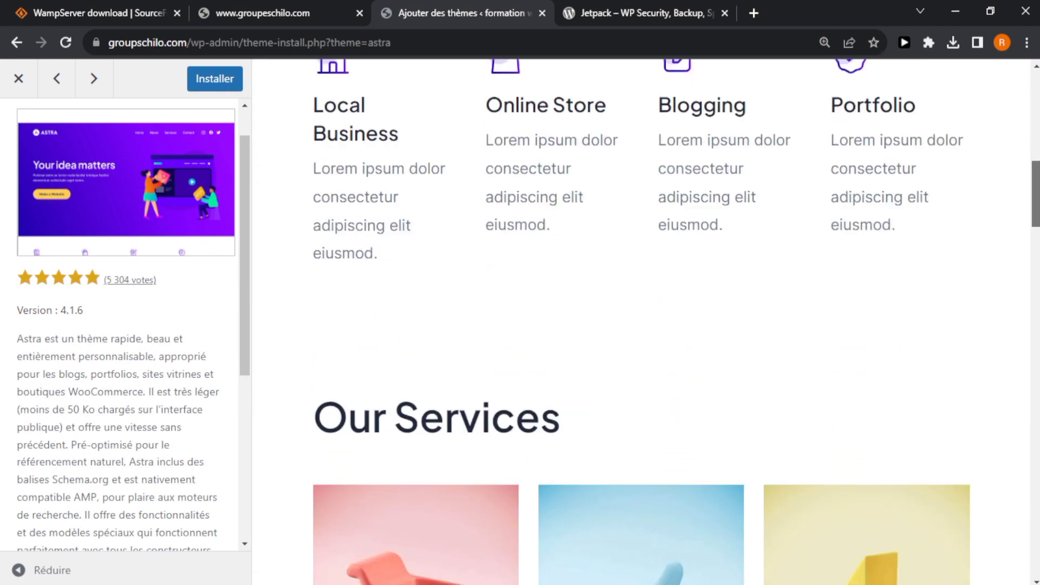
scroll(644, 325, "down", 20)
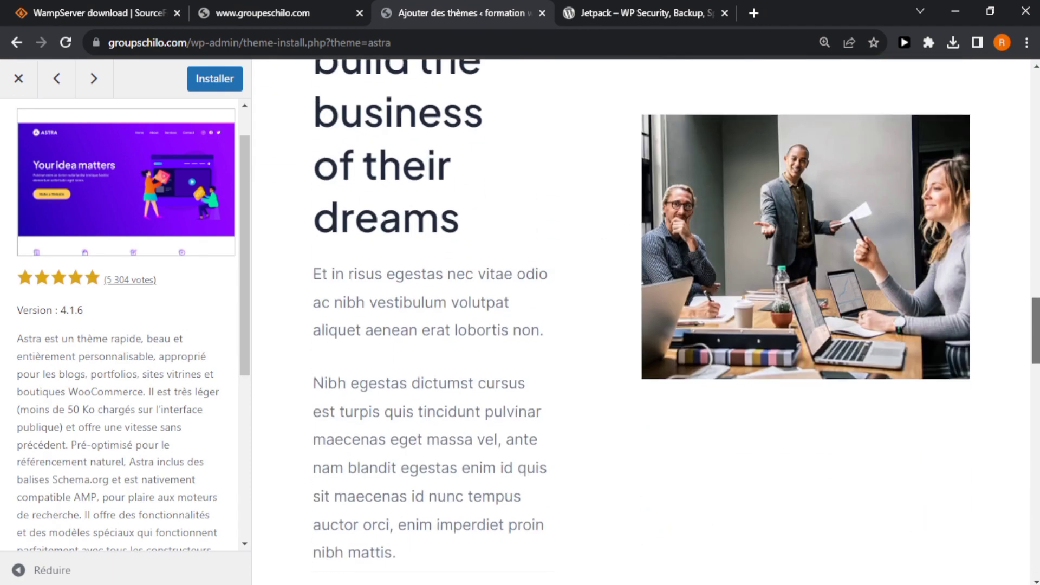
scroll(645, 325, "down", 8)
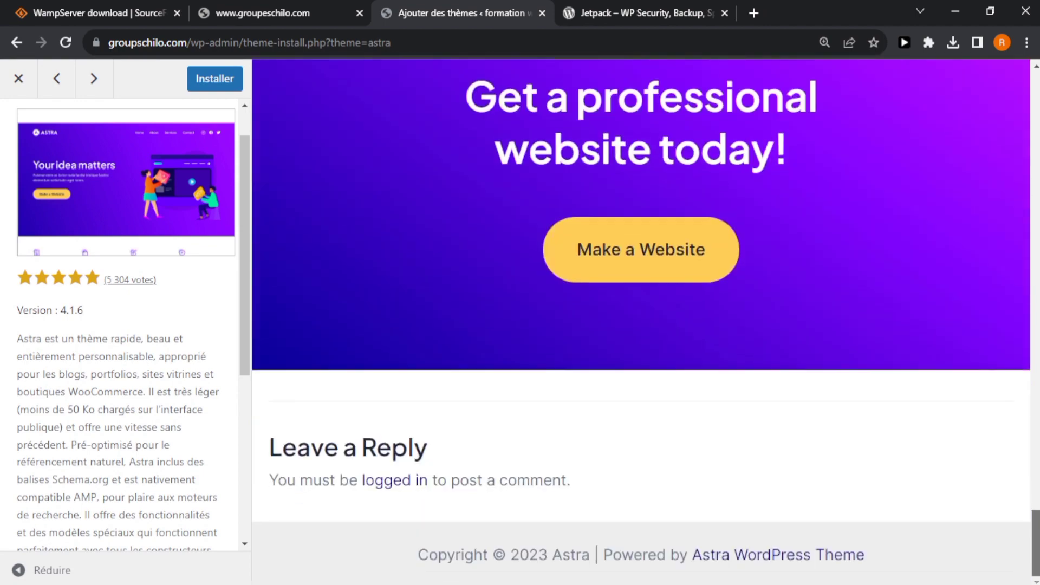
scroll(644, 325, "up", 20)
scroll(645, 325, "up", 10)
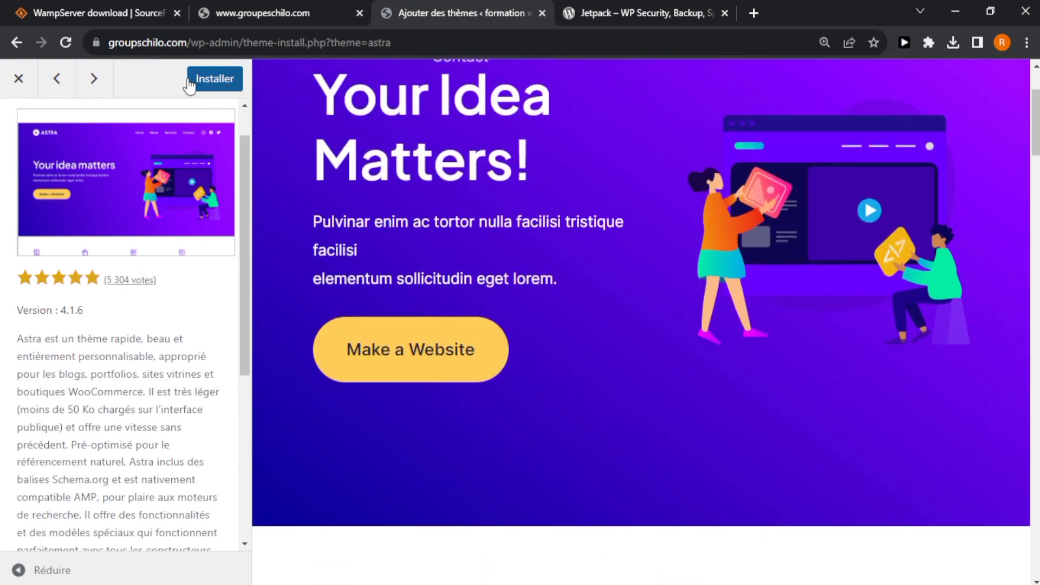
left_click(18, 80)
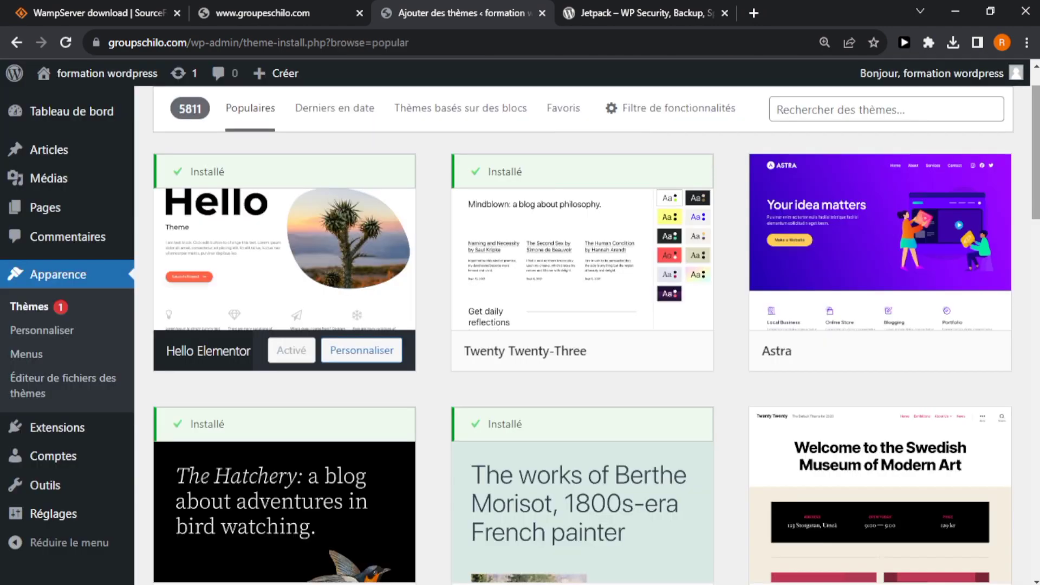
scroll(582, 325, "down", 8)
scroll(596, 336, "down", 10)
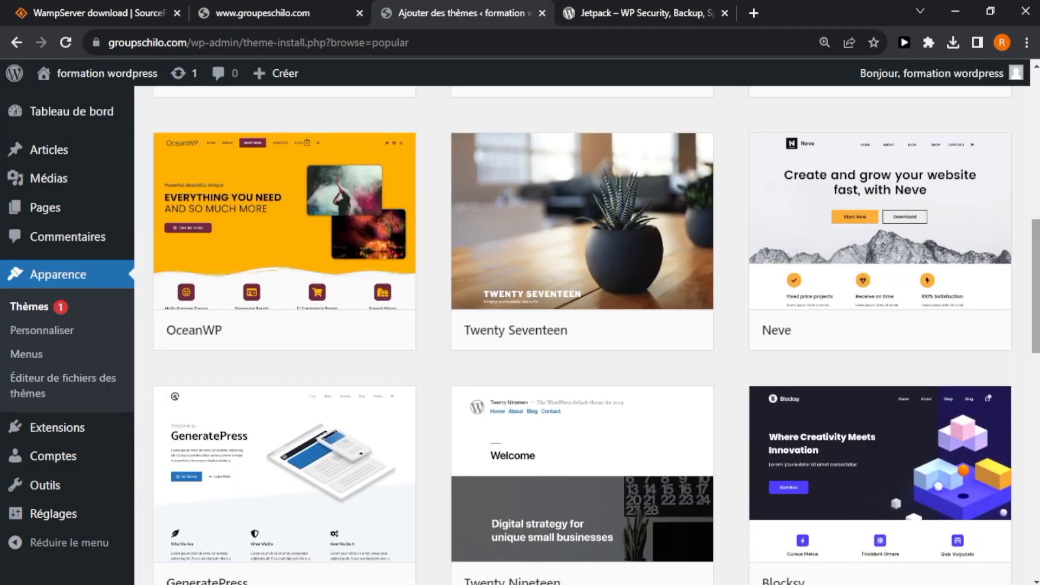
scroll(582, 325, "down", 7)
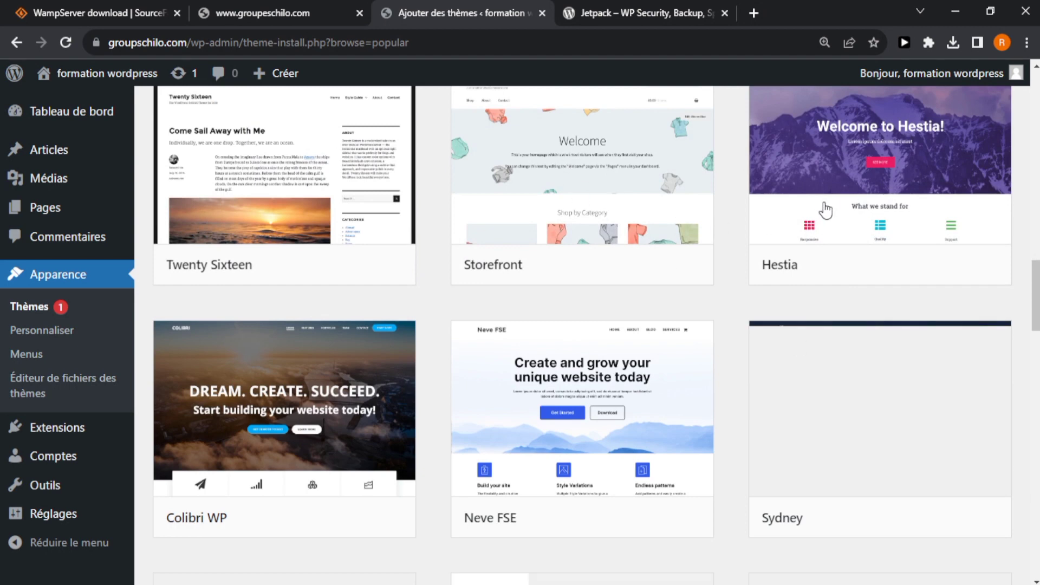
left_click(848, 207)
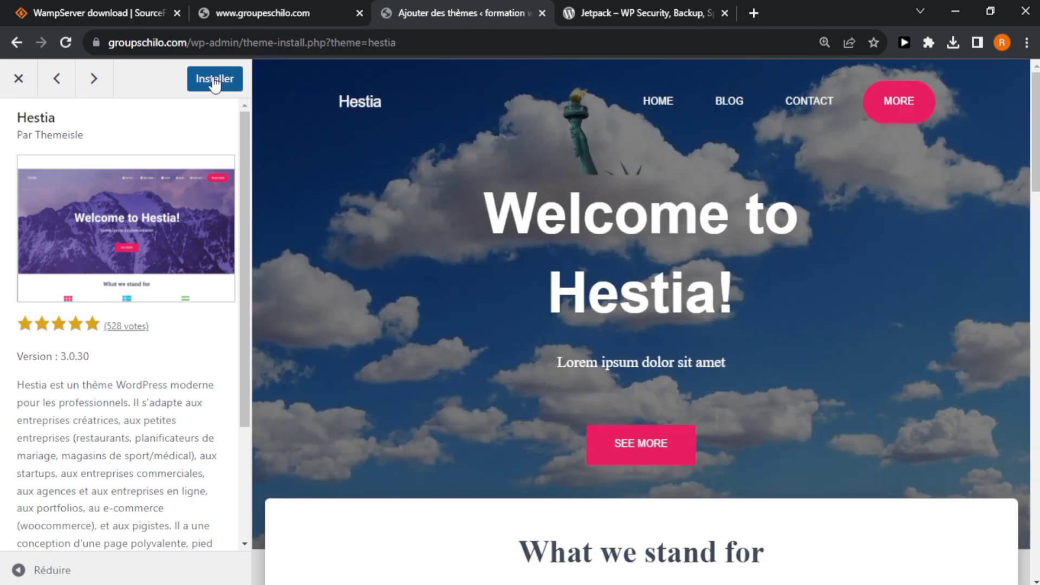
left_click(215, 79)
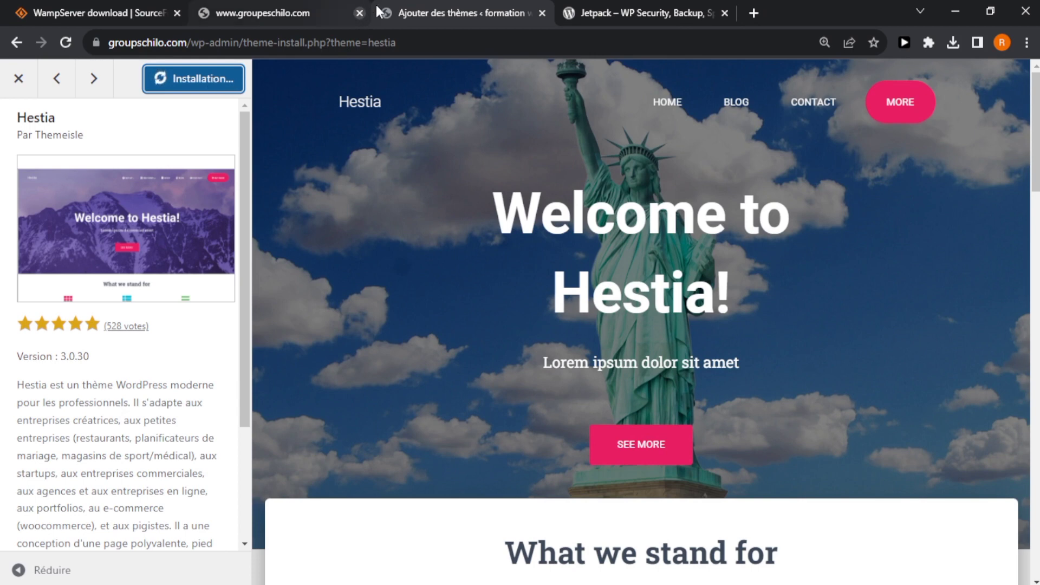
left_click(359, 13)
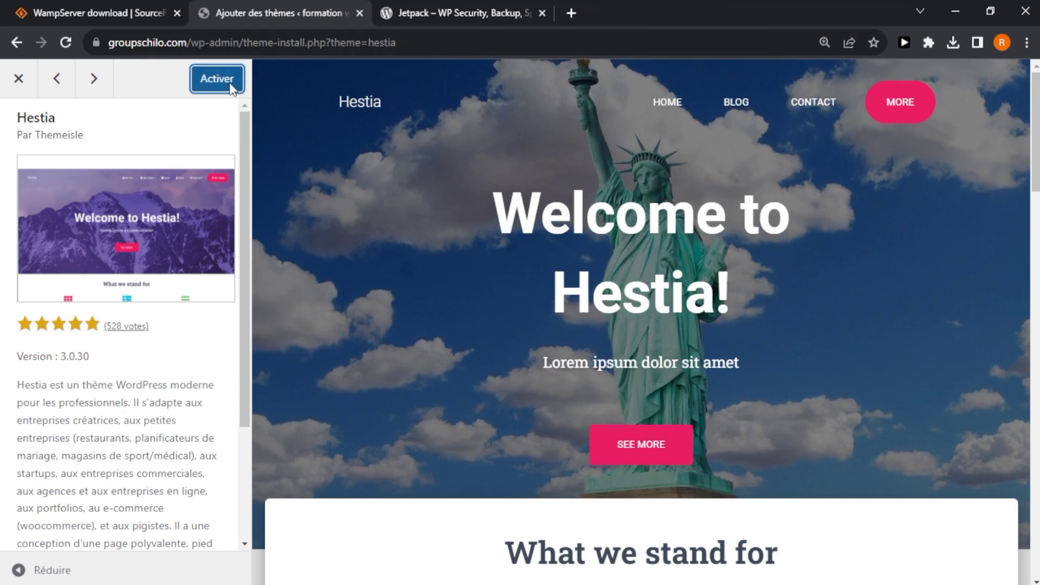
left_click(198, 86)
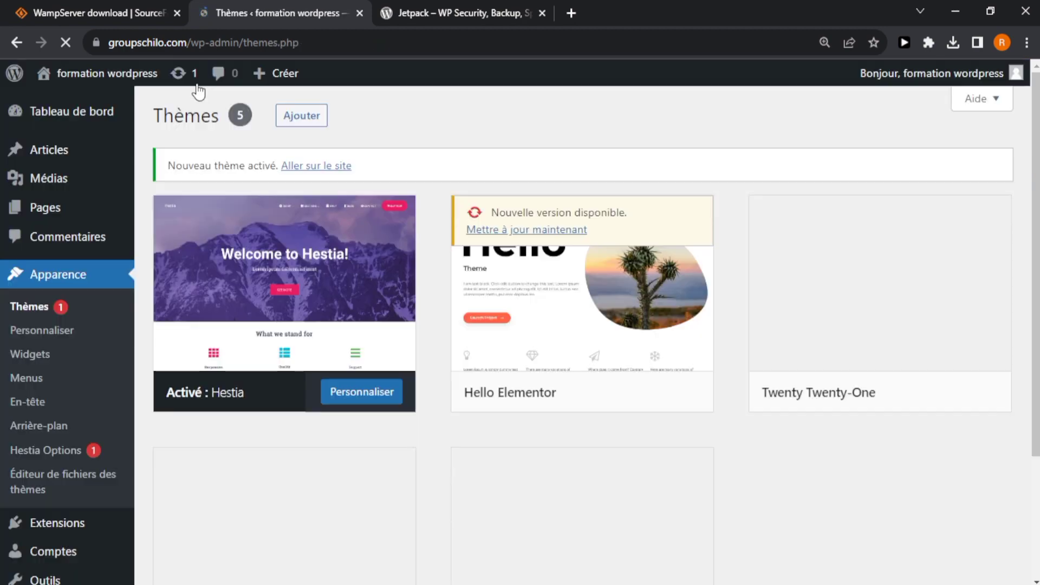
Open the site customizer for the active Hestia theme and look over its list of options.
left_click(334, 392)
left_click(366, 392)
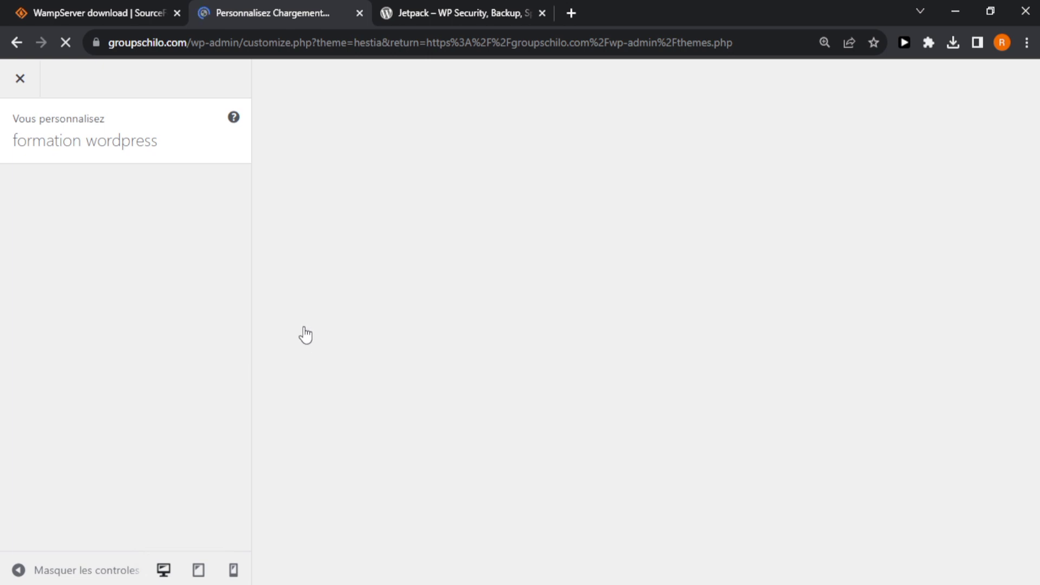
left_click_drag(246, 239, 245, 407)
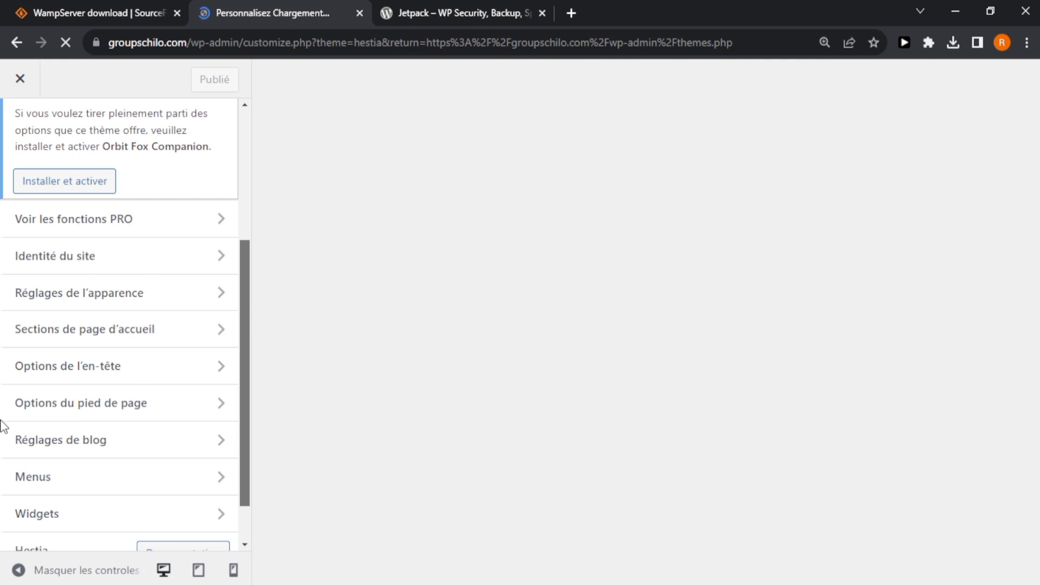
scroll(95, 410, "up", 5)
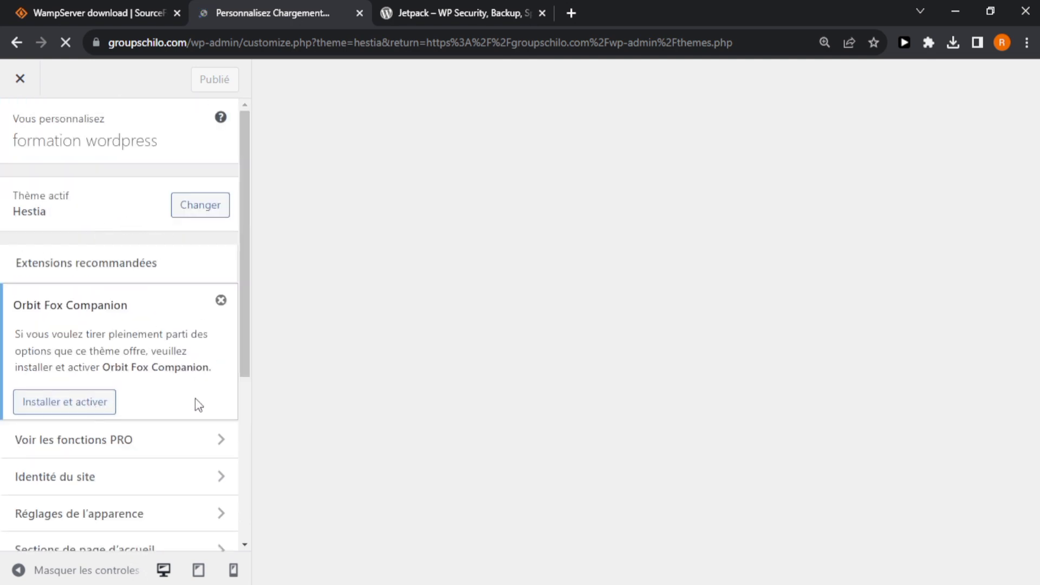
scroll(249, 444, "down", 5)
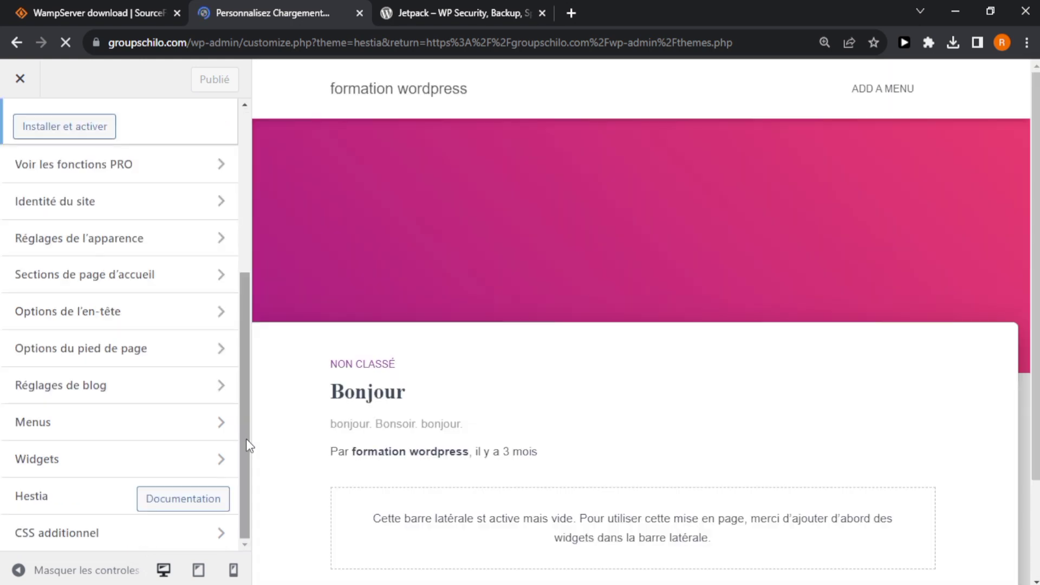
mouse_move(249, 444)
left_mouse_down()
mouse_move(253, 292)
mouse_move(243, 293)
mouse_move(238, 435)
left_mouse_up()
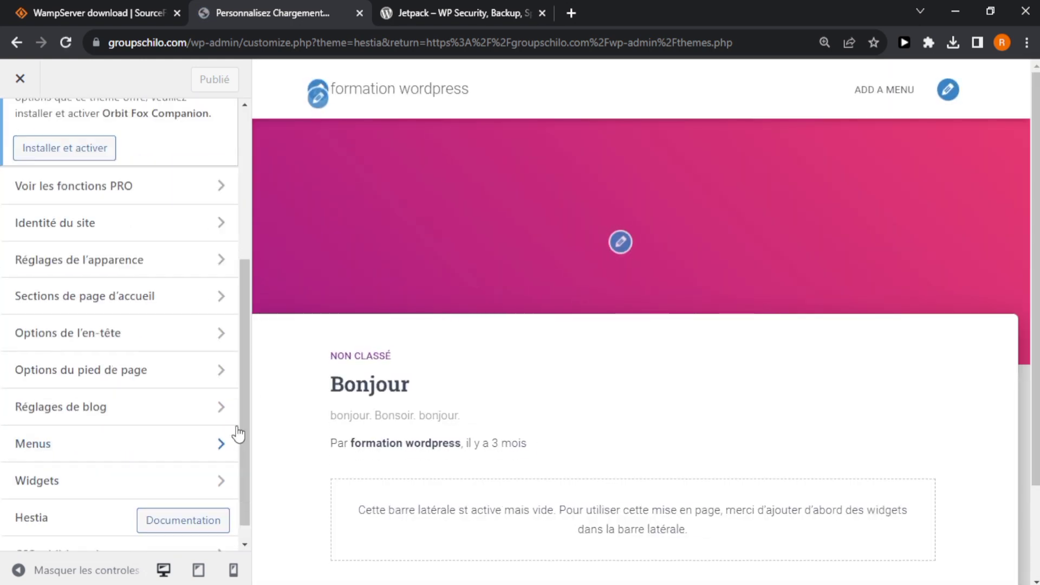
Examine the site preview under the Hestia theme and review the customizer's recommended extension and settings sections.
scroll(899, 242, "down", 1)
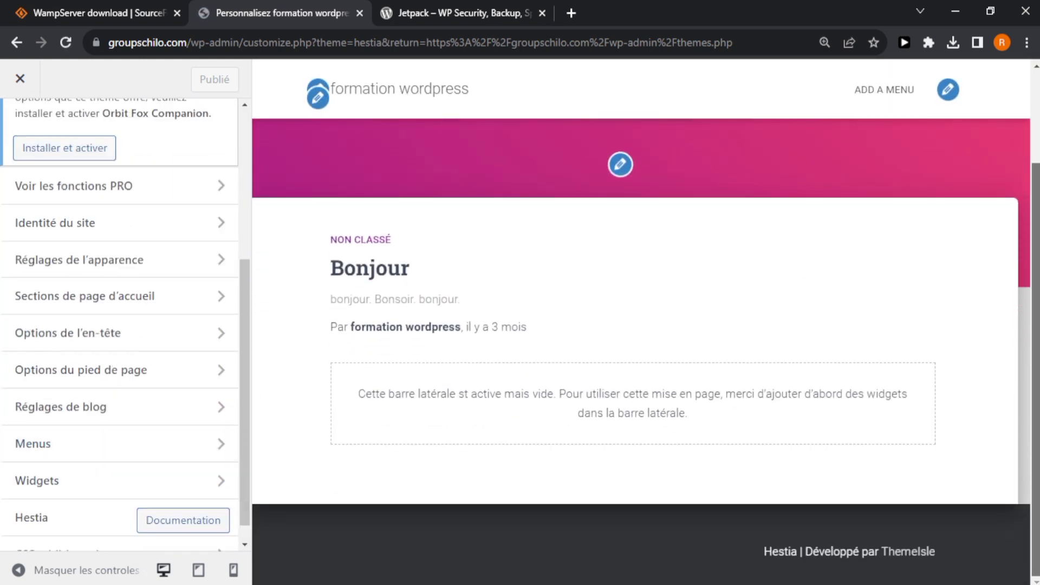
scroll(558, 379, "down", 1)
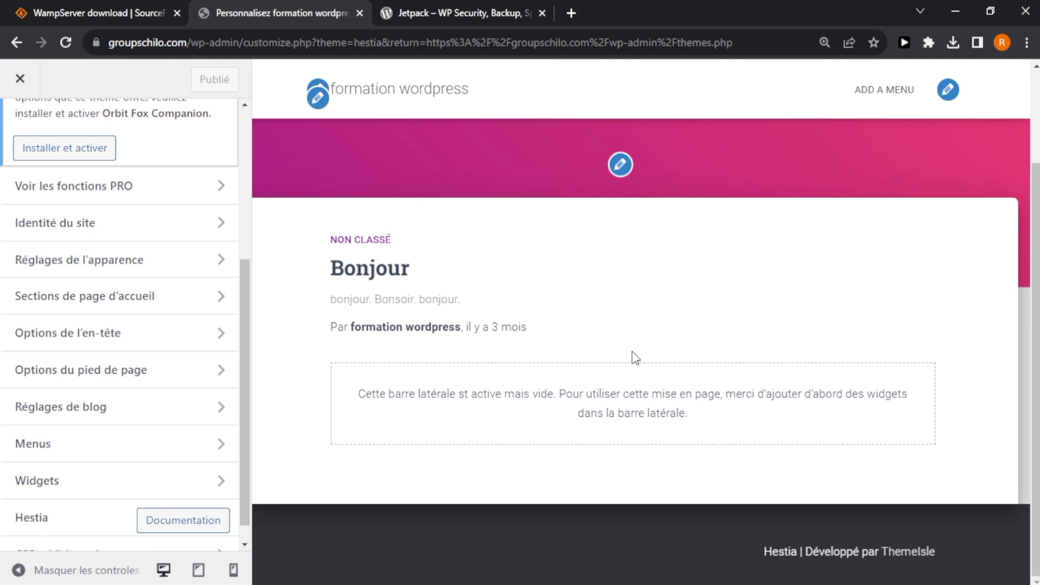
scroll(242, 241, "up", 2)
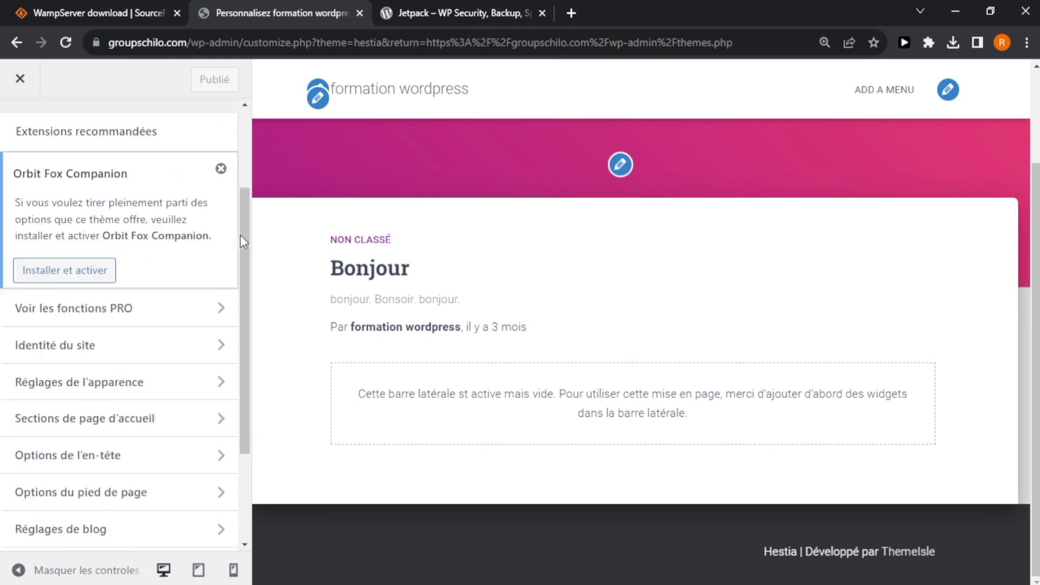
scroll(240, 236, "up", 2)
scroll(1029, 324, "up", 2)
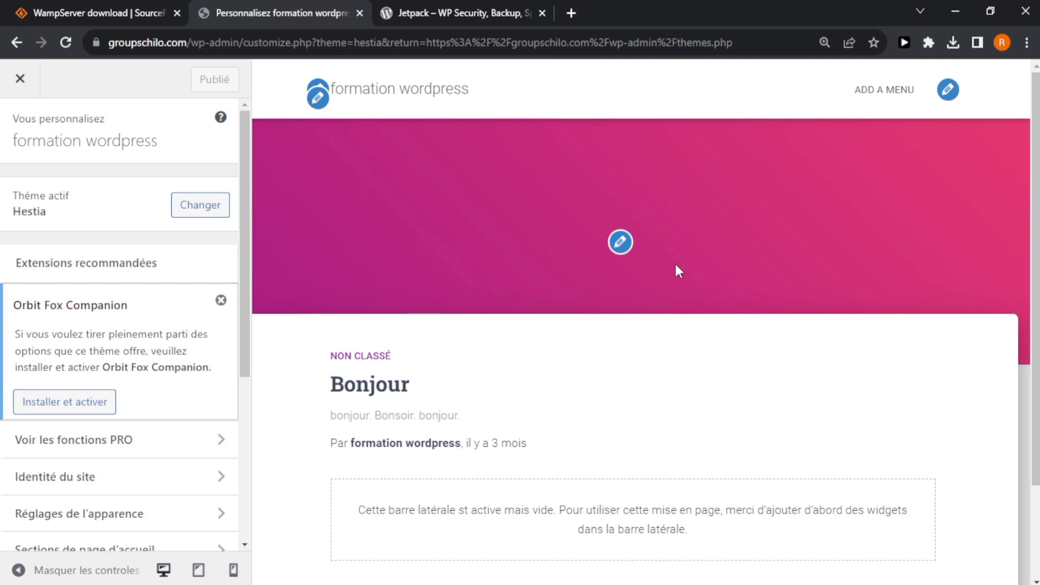
mouse_move(1036, 260)
left_mouse_down()
mouse_move(1035, 352)
mouse_move(1035, 260)
left_mouse_up()
left_click_drag(247, 253, 234, 455)
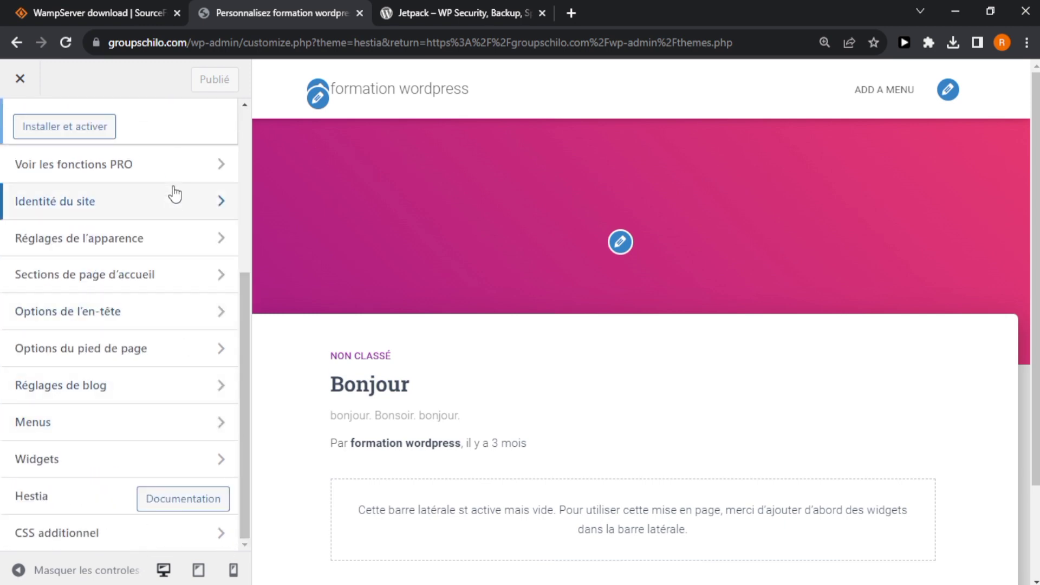
View the customizer's appearance settings, including the background image, and its menu settings, returning to the main options after each.
left_click(141, 250)
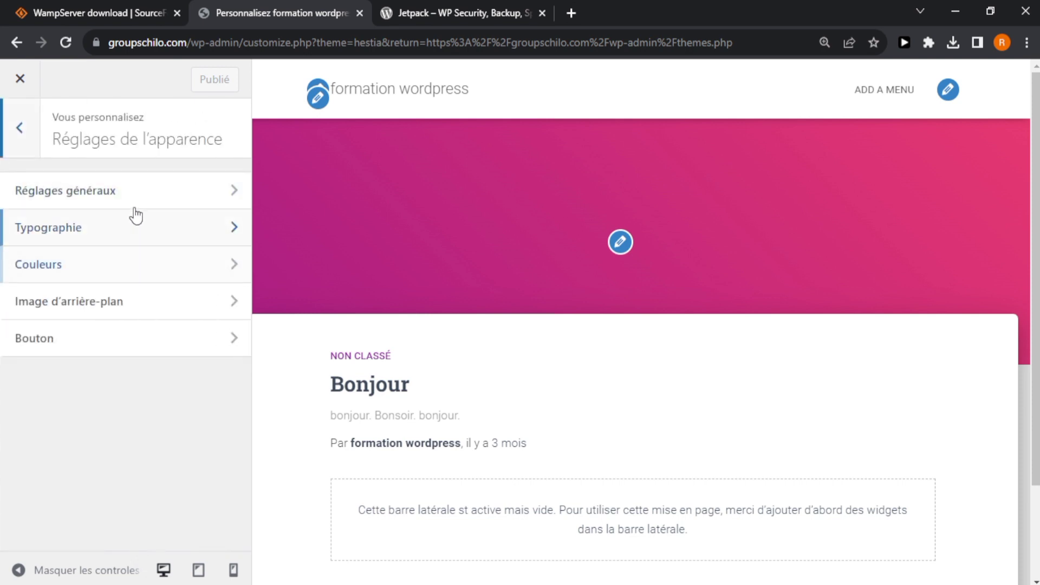
left_click(125, 304)
left_click(28, 127)
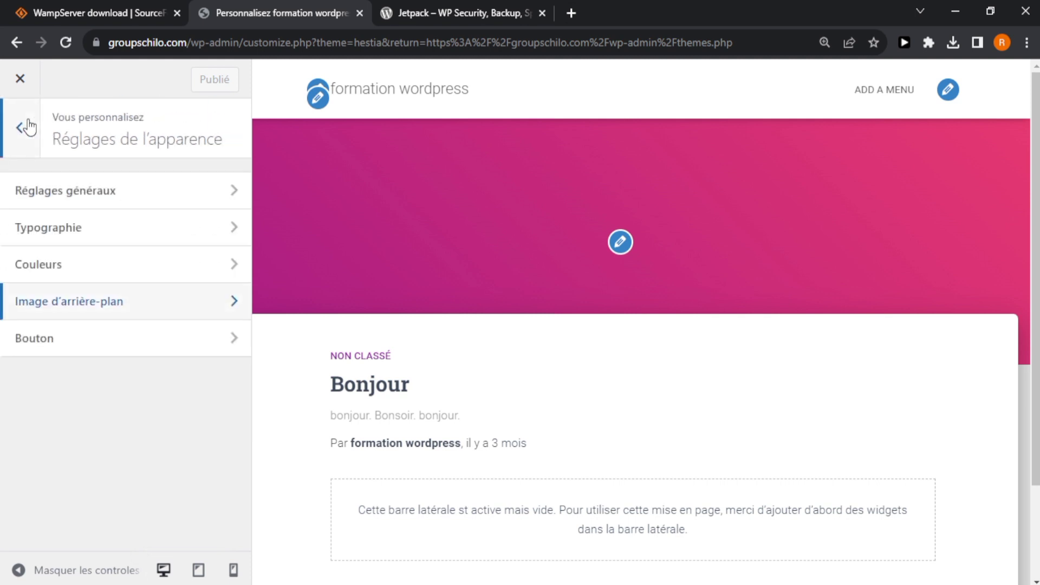
left_click(28, 127)
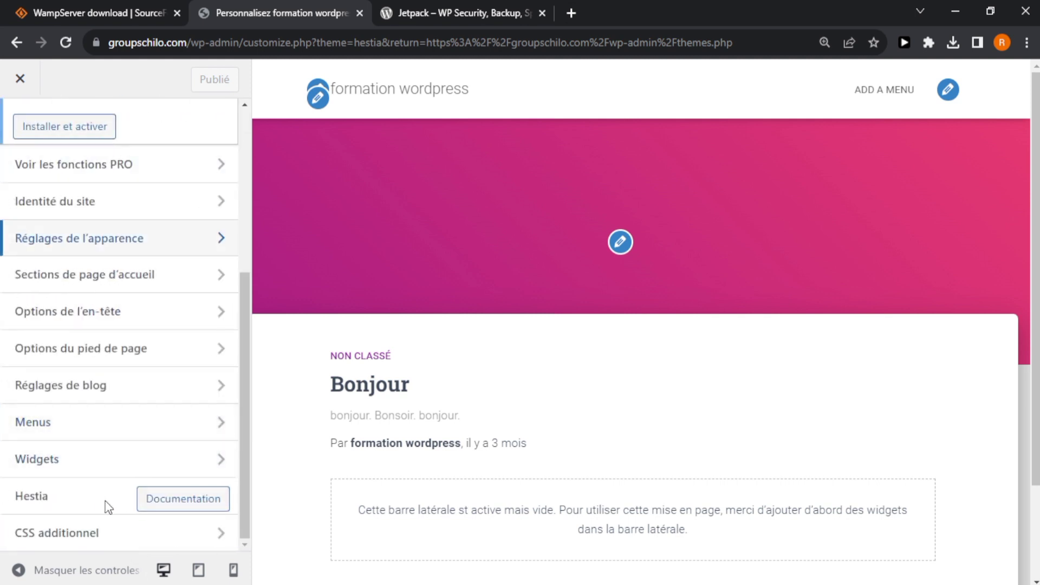
left_click(155, 420)
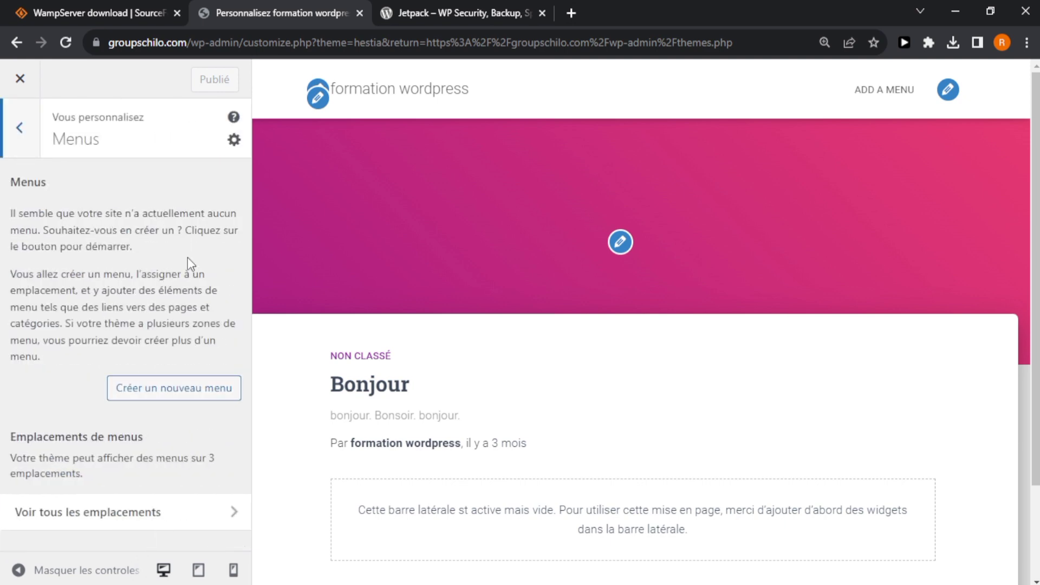
left_click(19, 135)
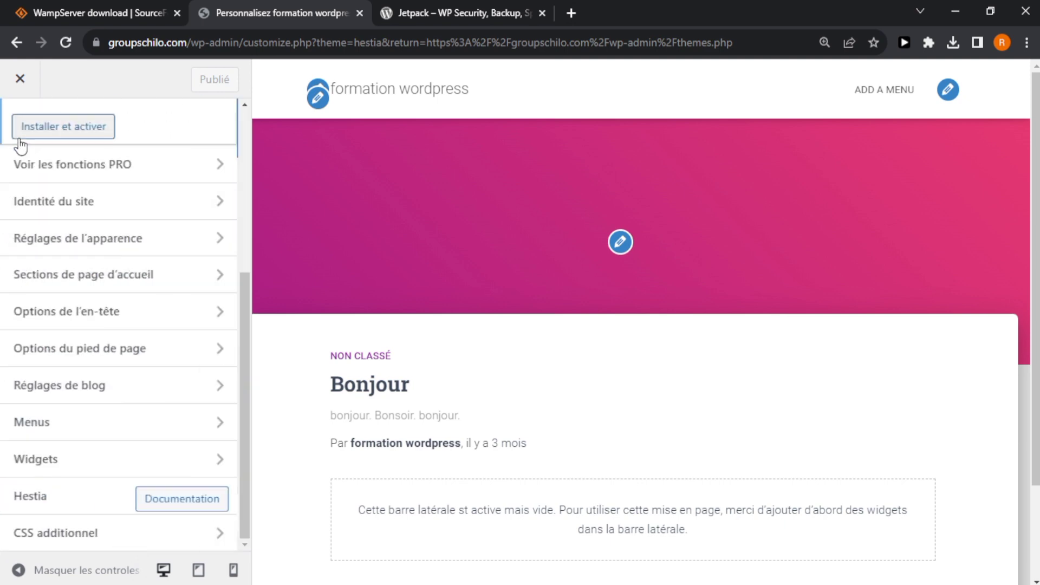
Close the site customizer and return to the installed themes page.
left_click(243, 216)
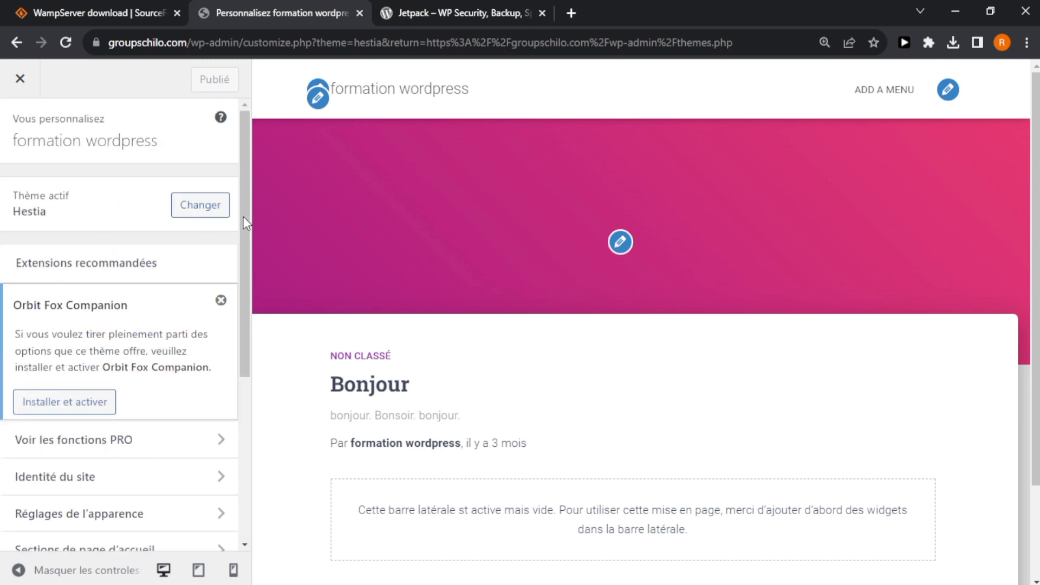
left_click_drag(242, 216, 238, 75)
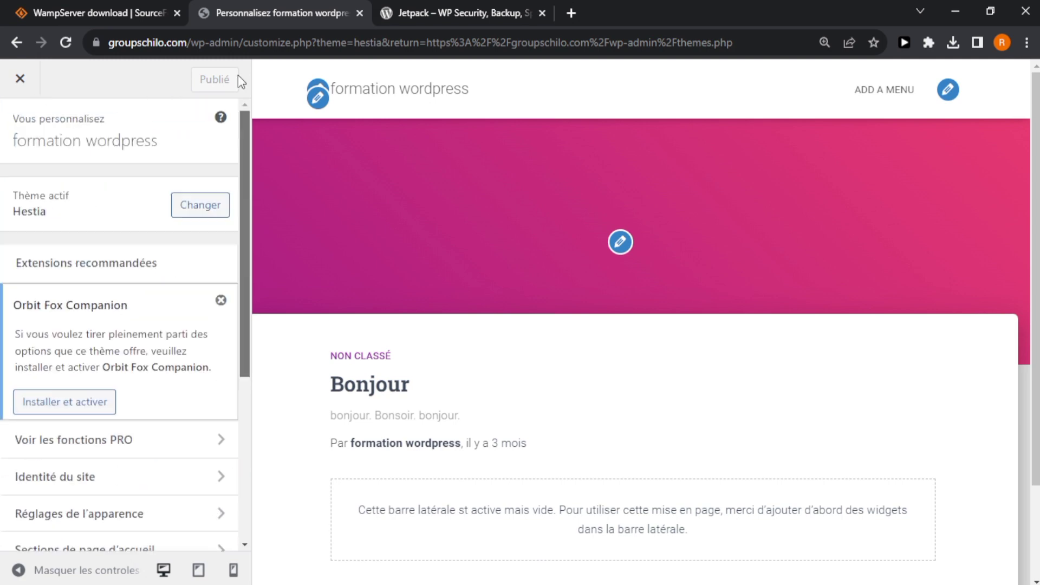
left_click(12, 91)
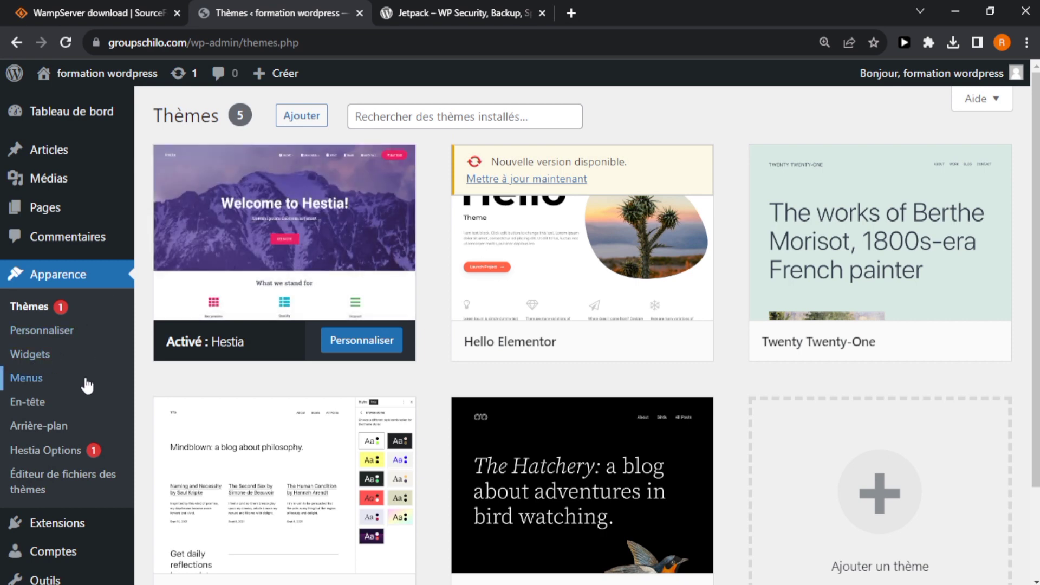
Open the general settings and review the site title, addresses, language, time zone, and date and time formats.
scroll(87, 385, "down", 2)
scroll(87, 385, "down", 3)
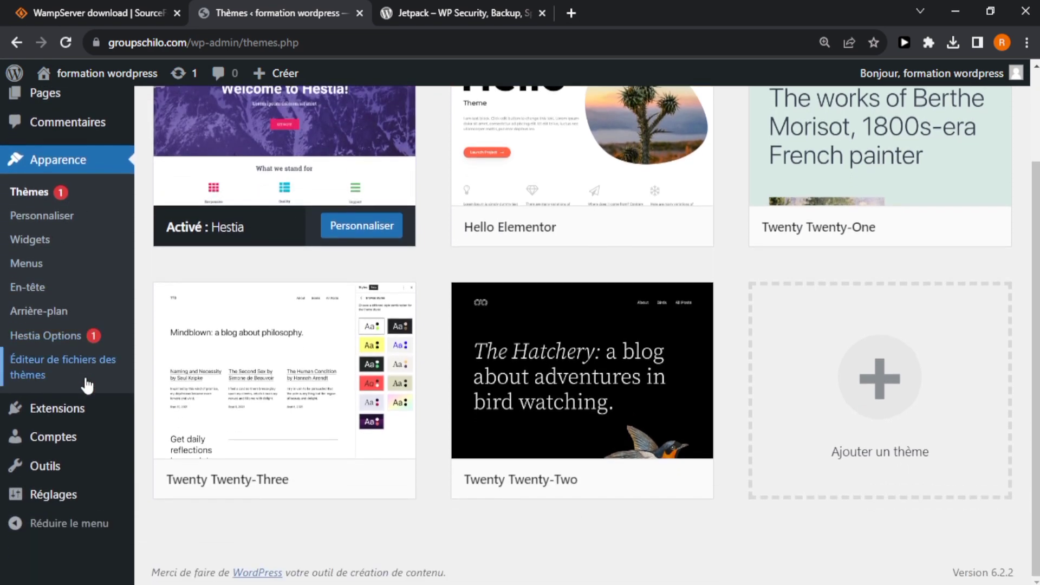
mouse_move(75, 498)
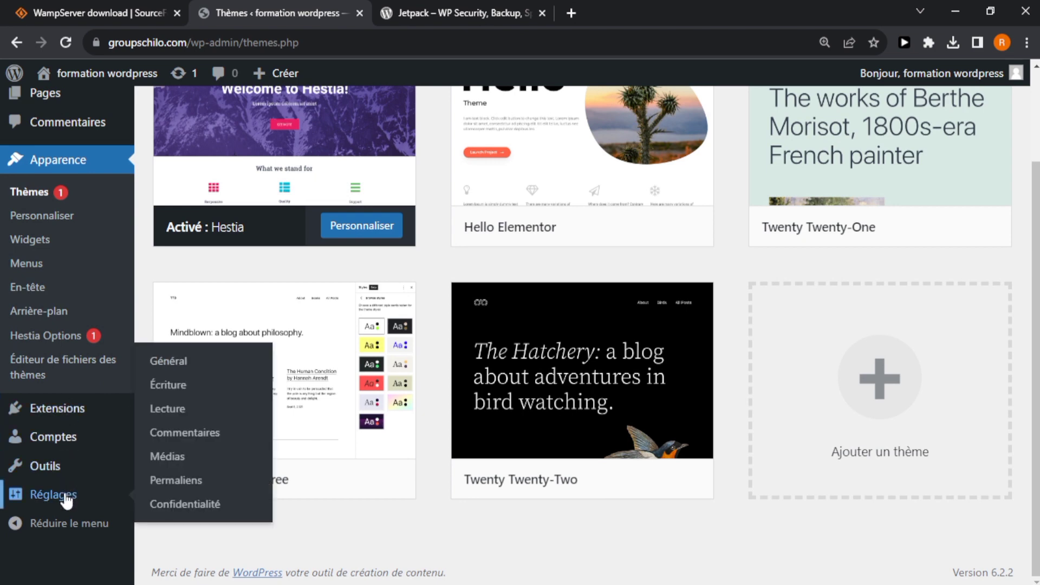
left_click(74, 497)
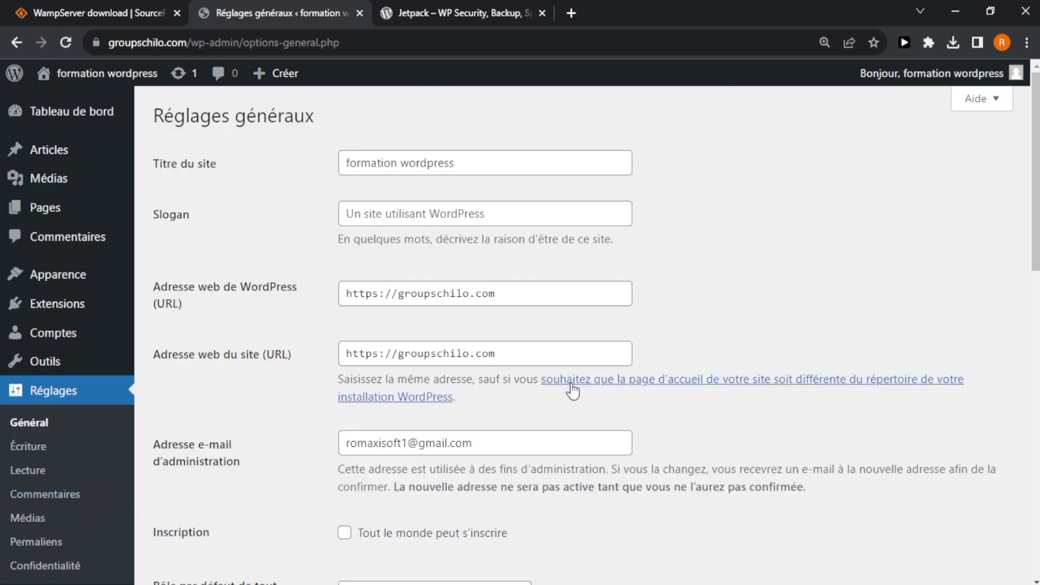
scroll(571, 390, "down", 5)
scroll(509, 449, "down", 3)
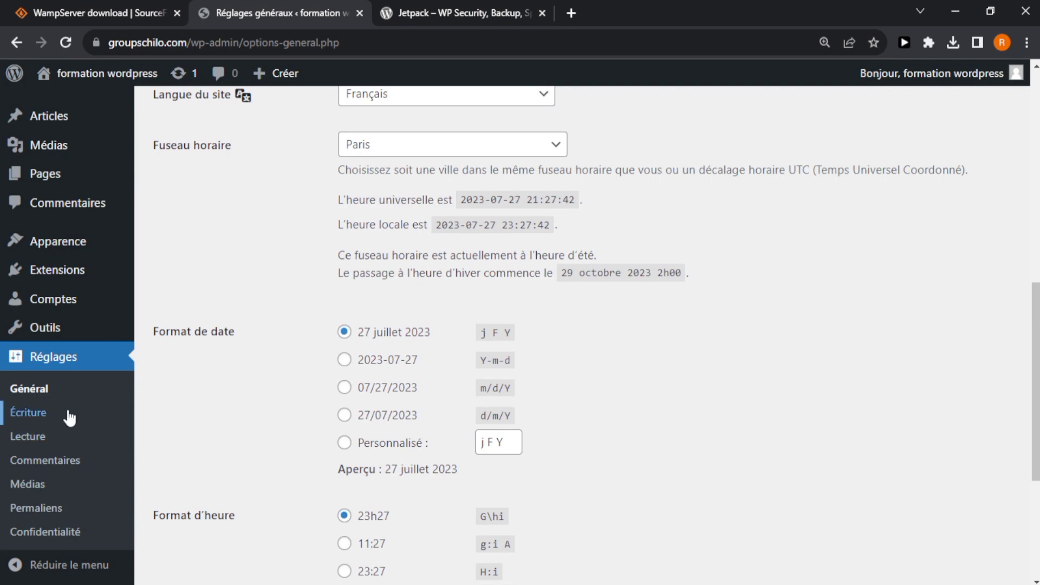
scroll(899, 403, "up", 1)
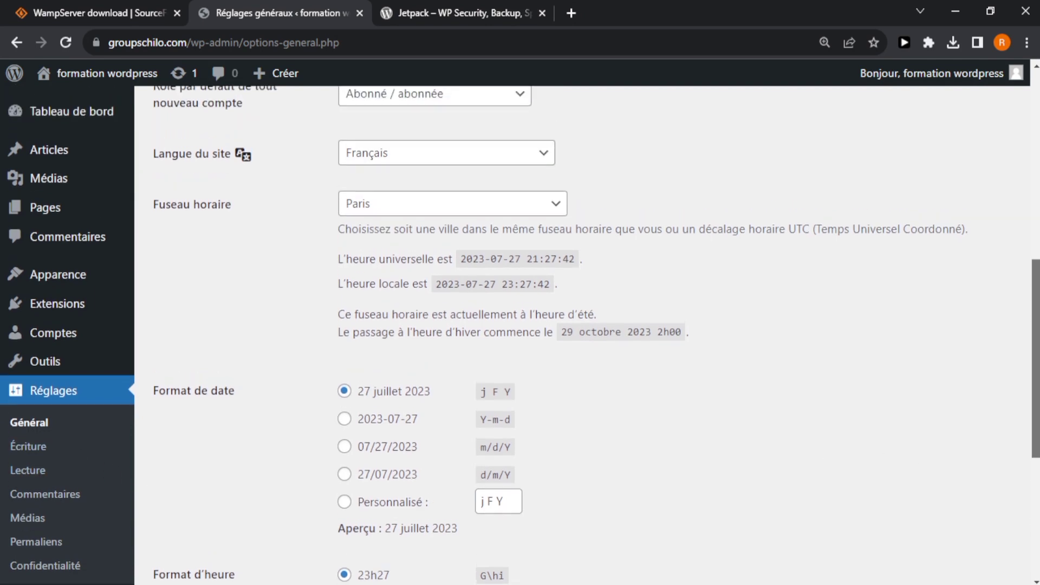
scroll(541, 325, "down", 5)
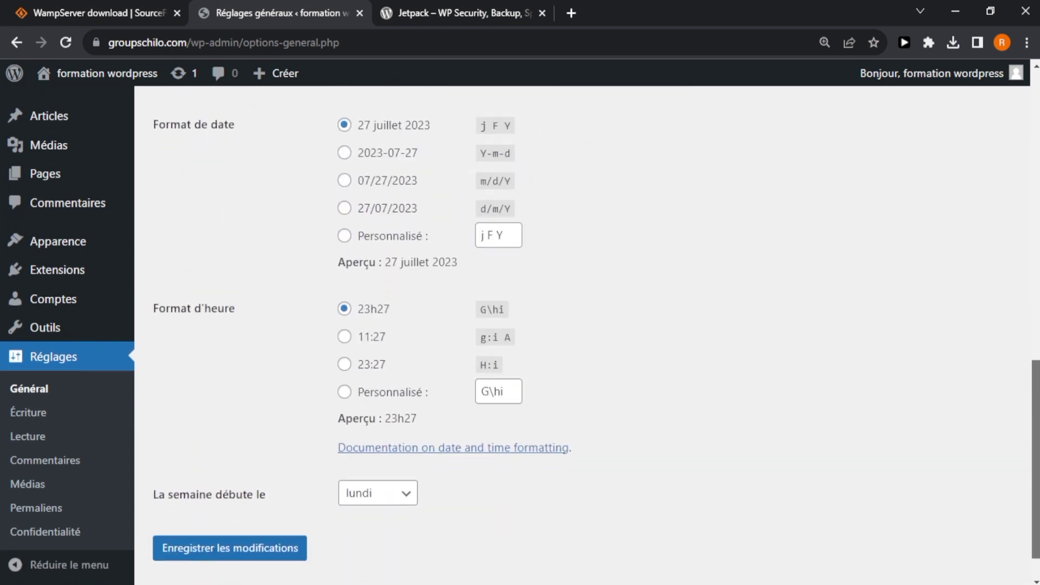
scroll(541, 325, "up", 5)
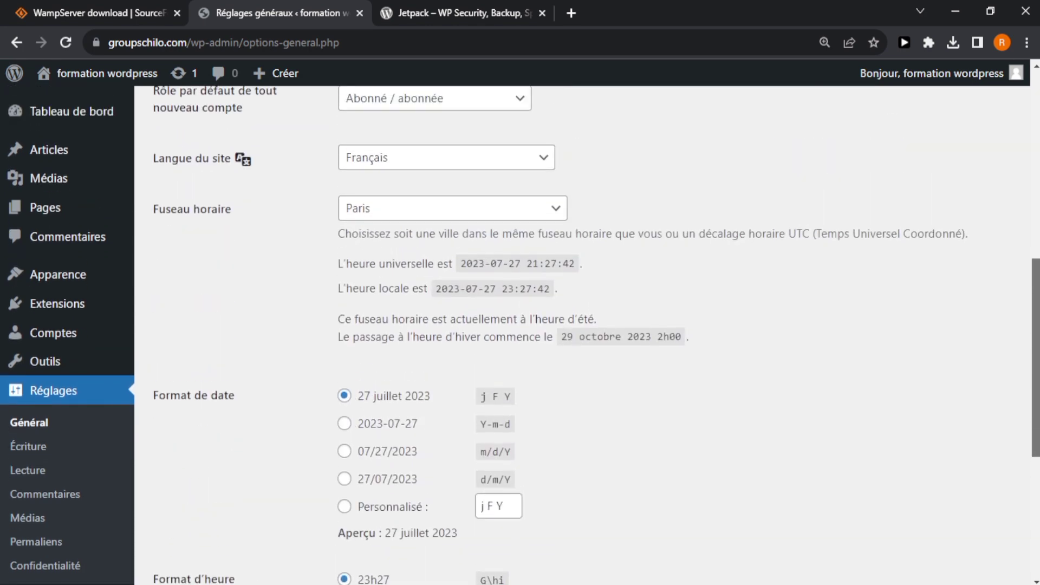
Open the writing settings and review the default article category and format, publishing by e-mail, and update services.
left_click(40, 457)
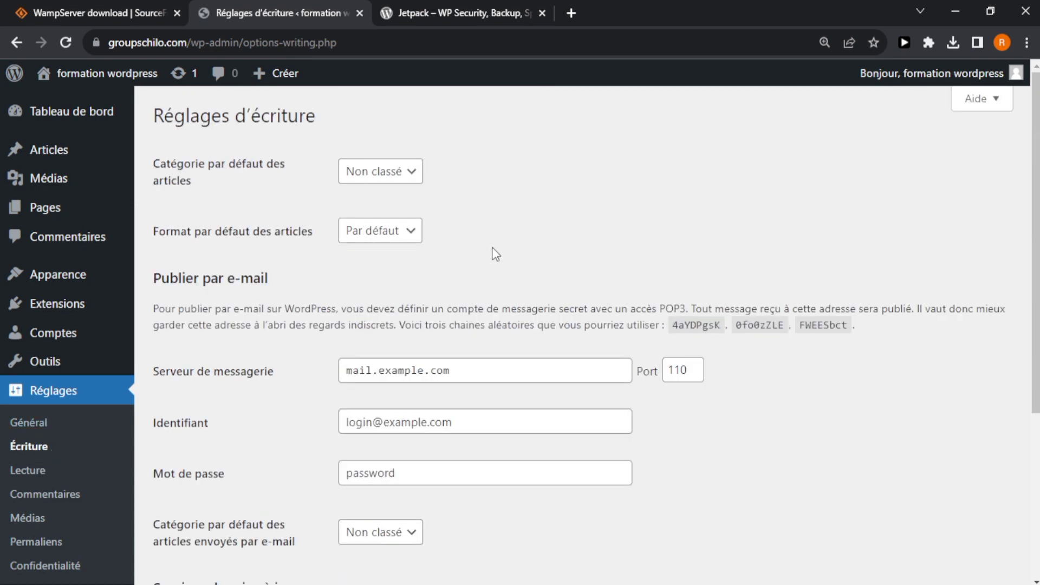
scroll(758, 168, "down", 3)
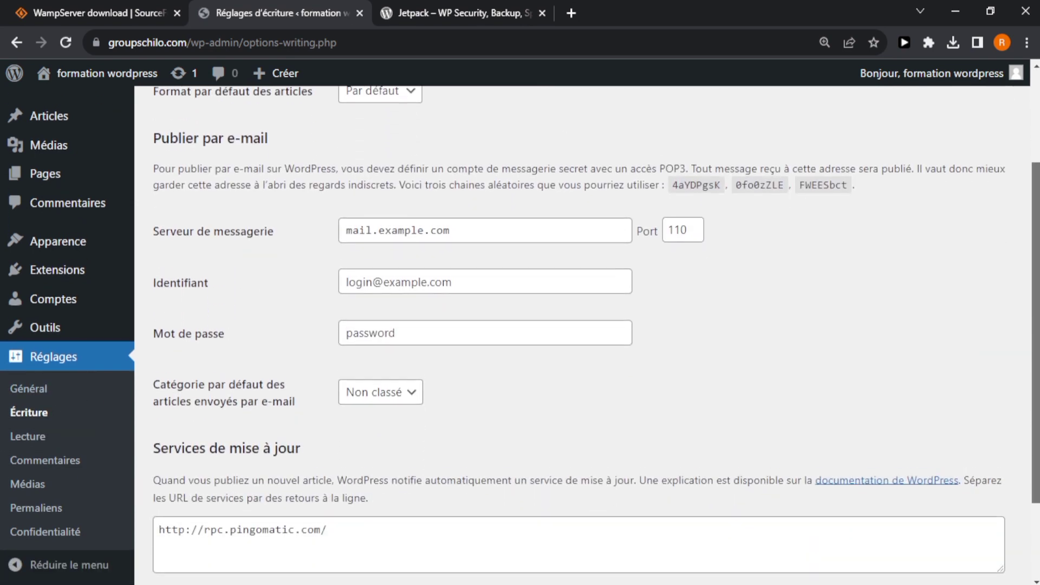
scroll(596, 335, "up", 3)
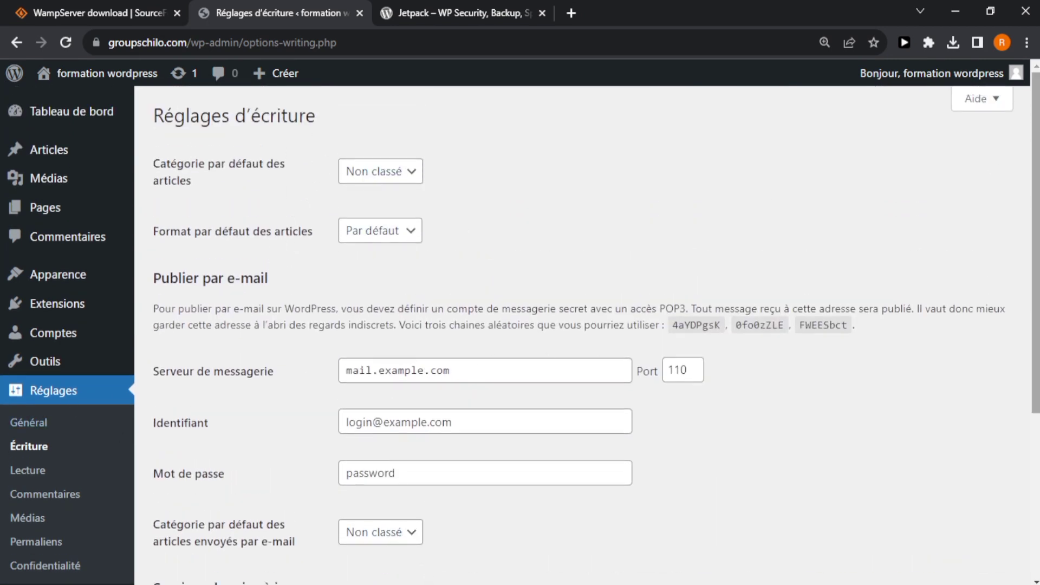
scroll(544, 358, "down", 4)
scroll(545, 357, "up", 1)
scroll(545, 357, "down", 1)
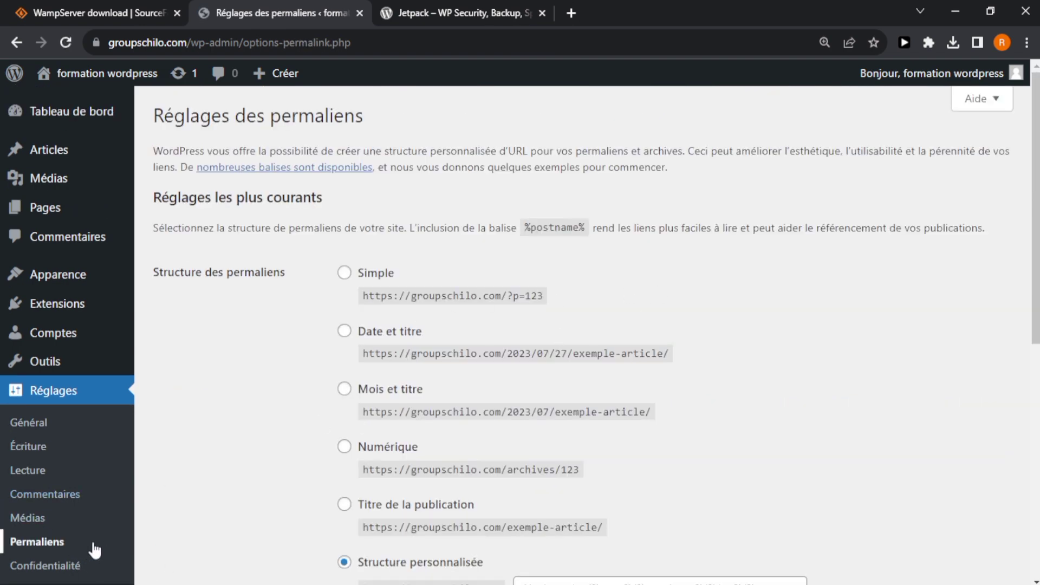
Open the permalink settings and examine the common URL structures, the custom structure and its available tags.
triple_click(191, 123)
triple_click(240, 124)
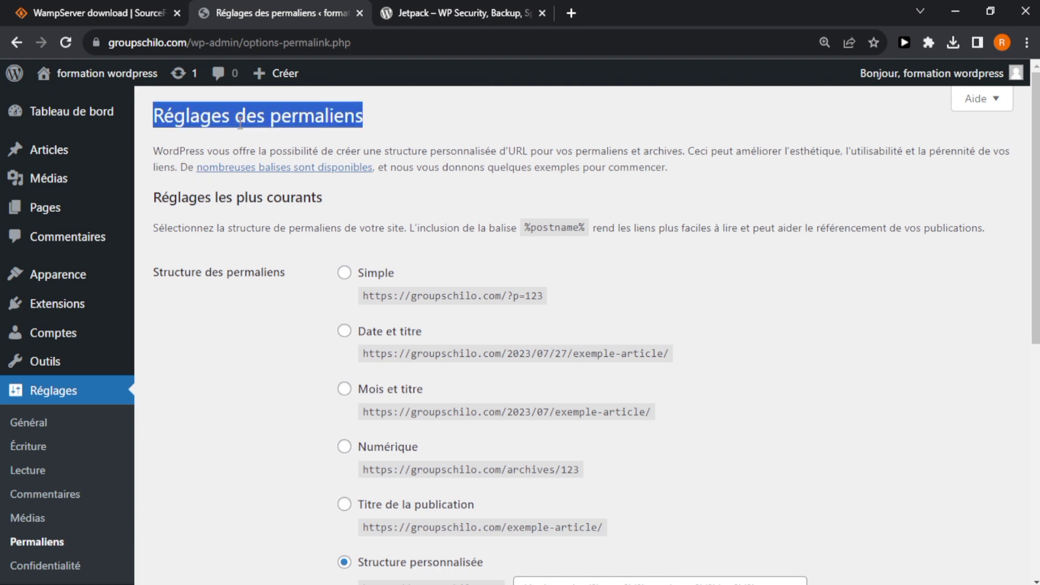
left_click(240, 123)
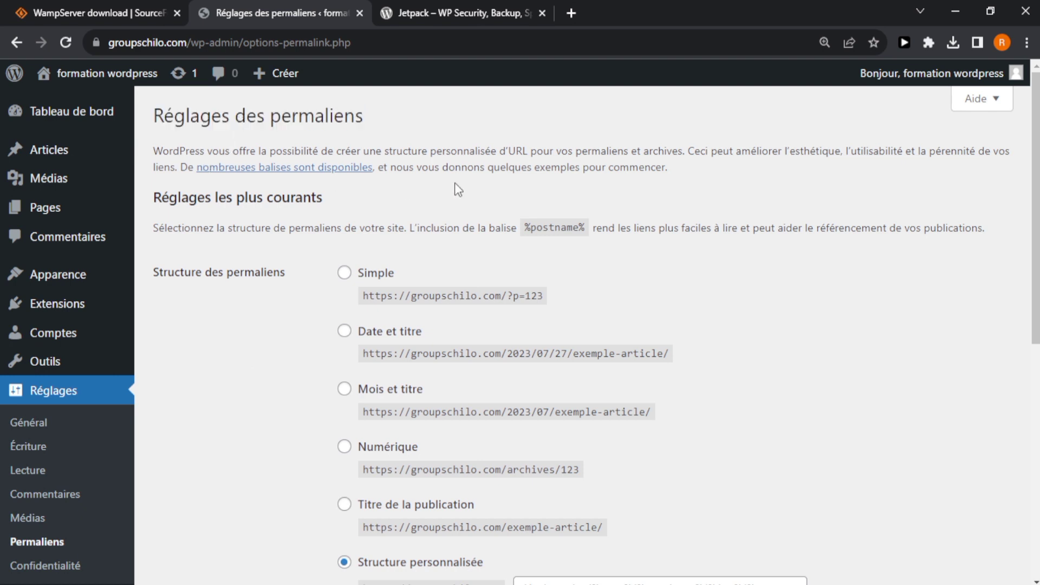
left_click_drag(1036, 187, 1036, 233)
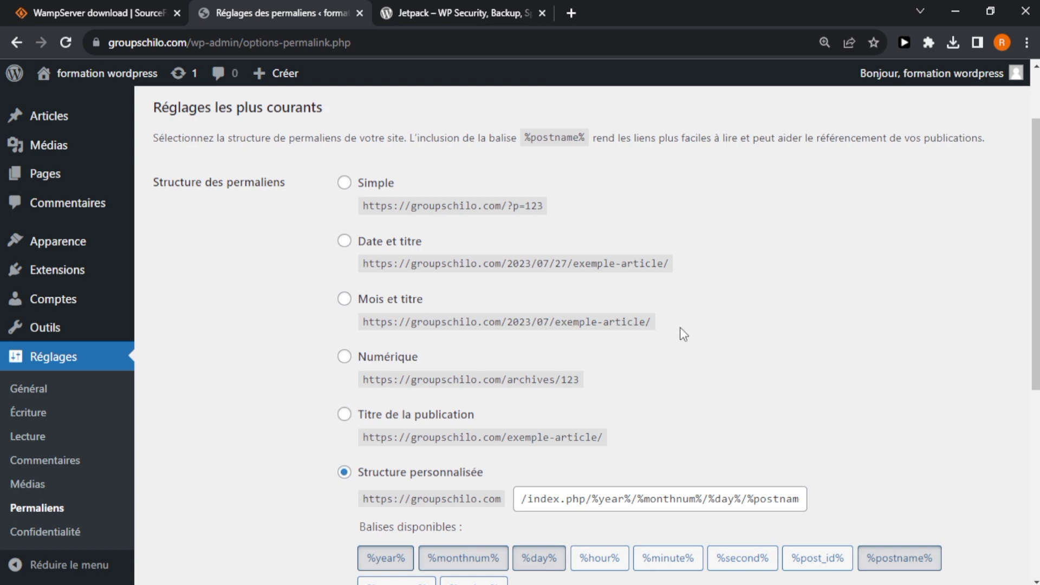
scroll(566, 330, "down", 5)
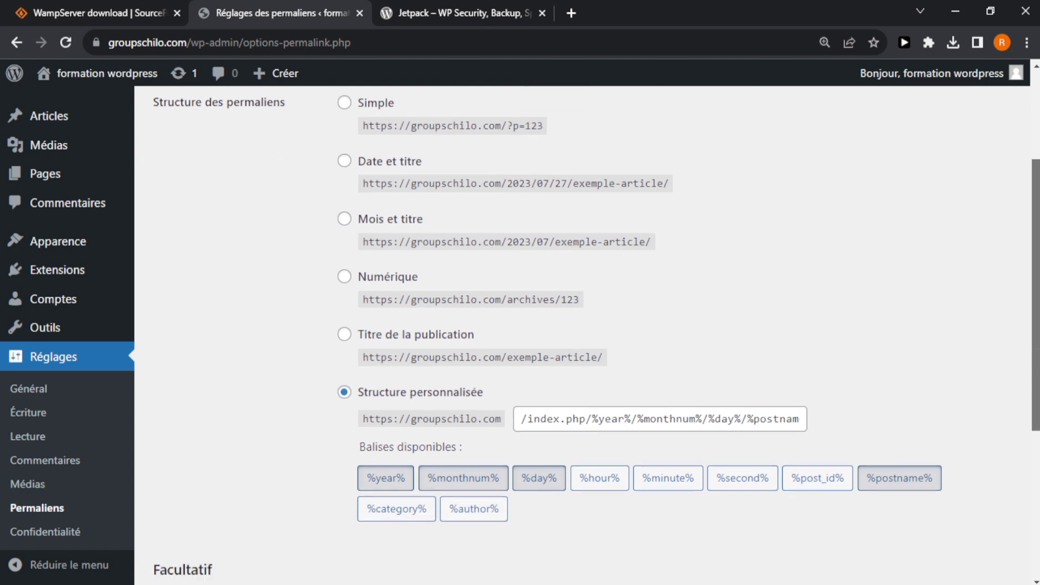
scroll(307, 538, "up", 6)
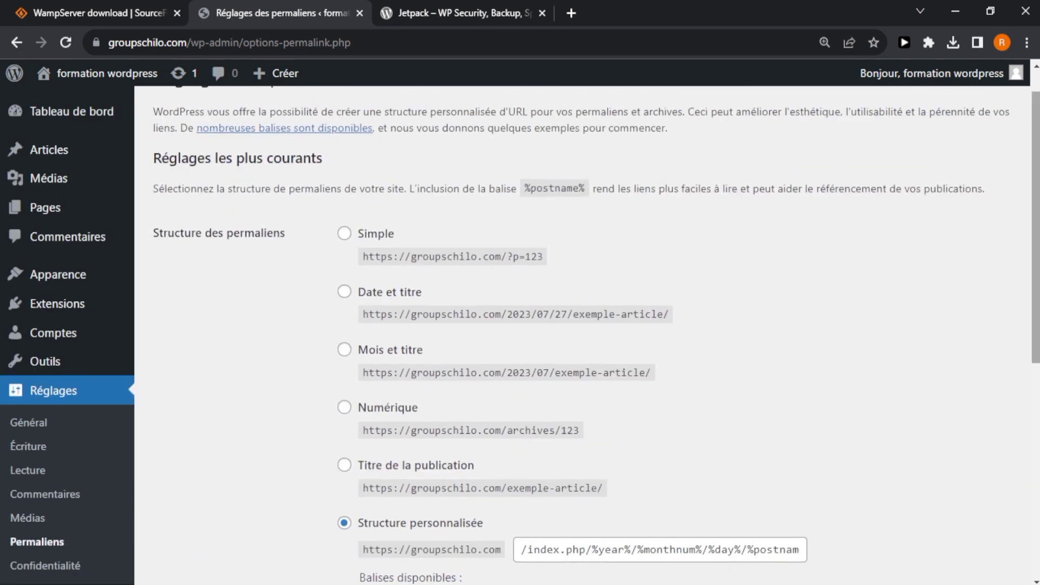
scroll(955, 308, "down", 8)
scroll(587, 336, "up", 7)
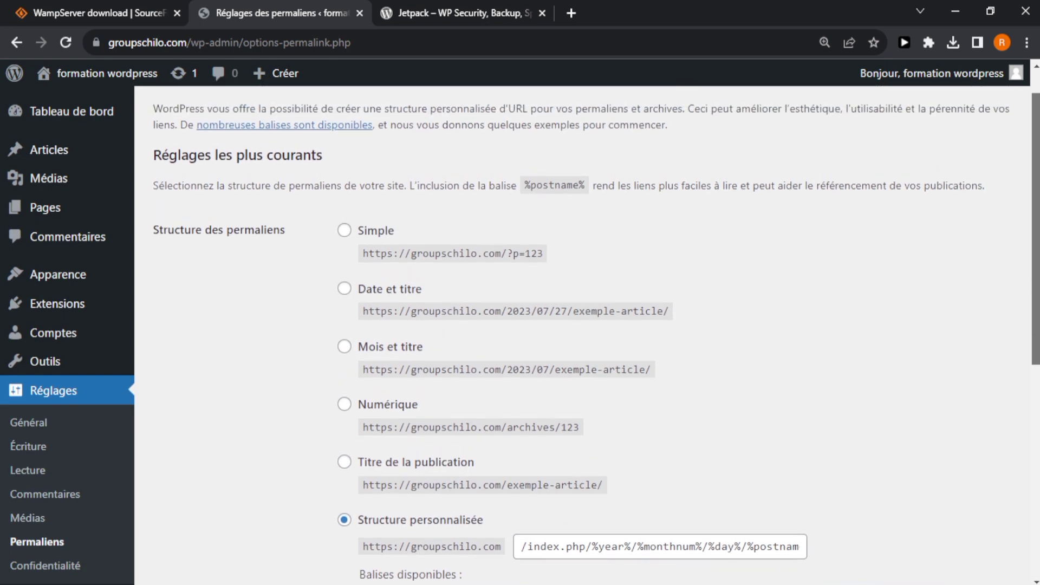
scroll(596, 336, "down", 4)
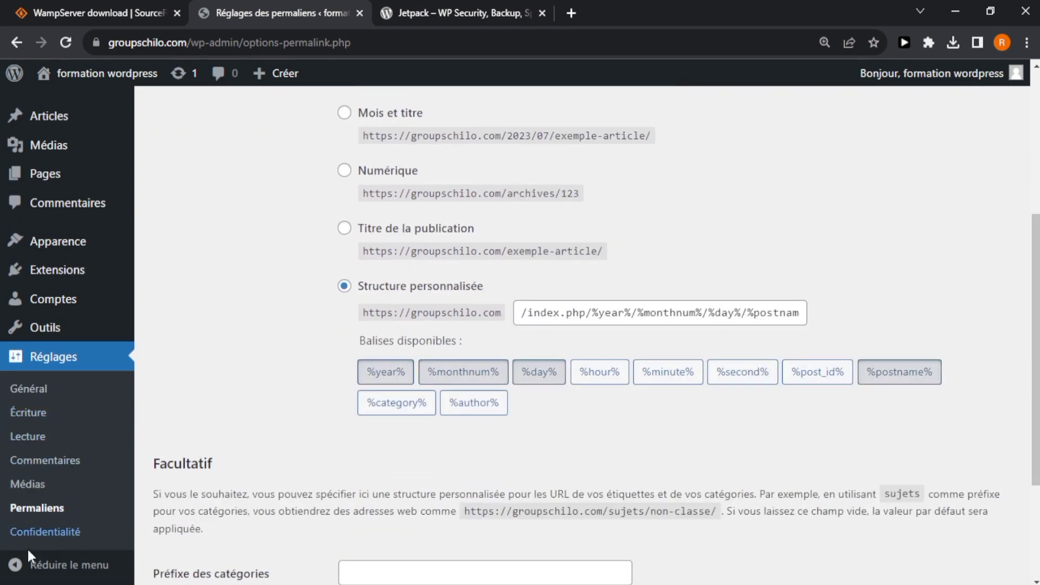
Open the privacy settings and look over the page down to the option for creating a privacy policy page.
left_click(64, 533)
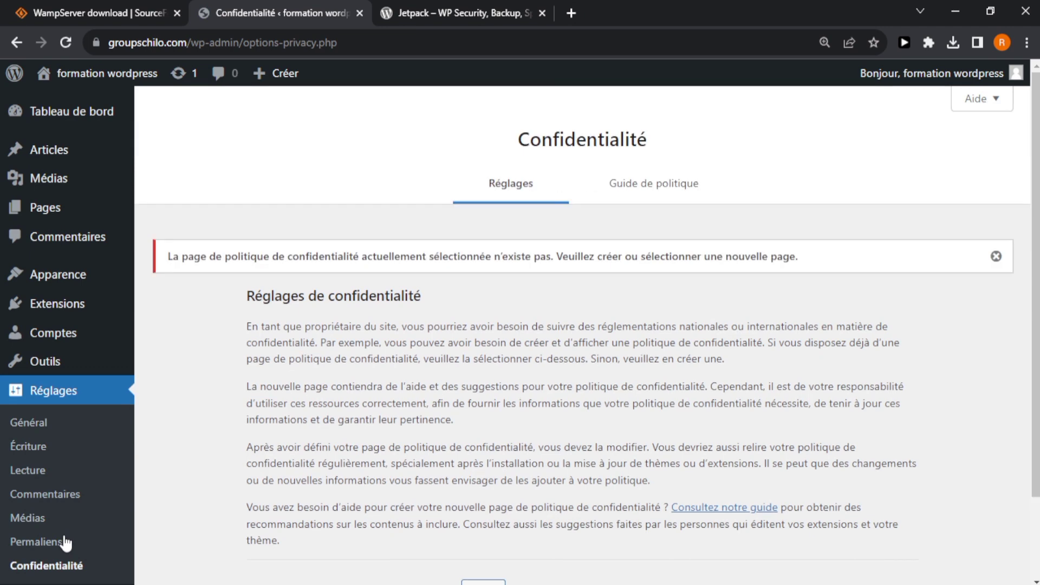
scroll(796, 349, "down", 2)
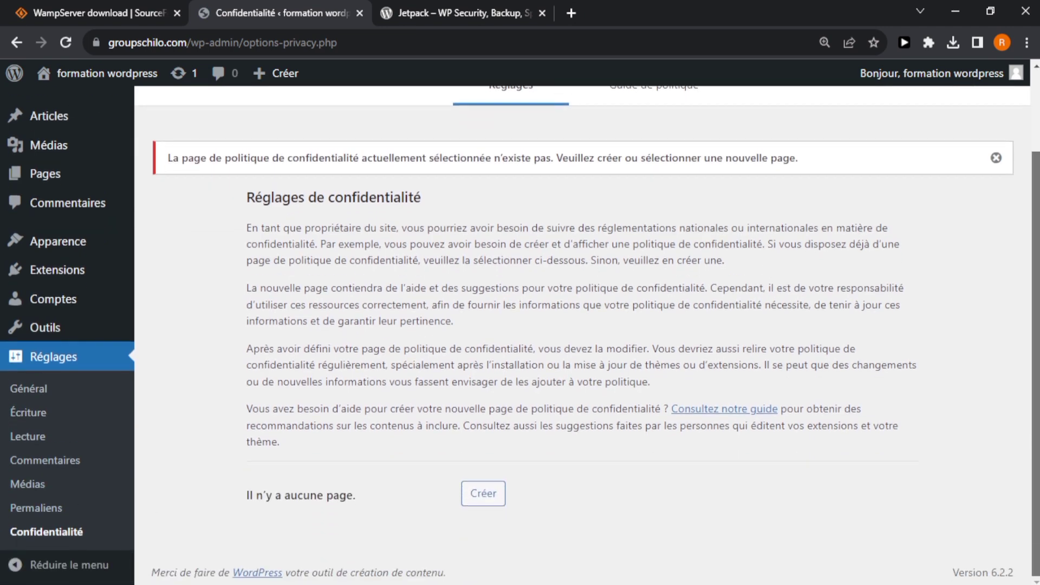
scroll(626, 208, "up", 2)
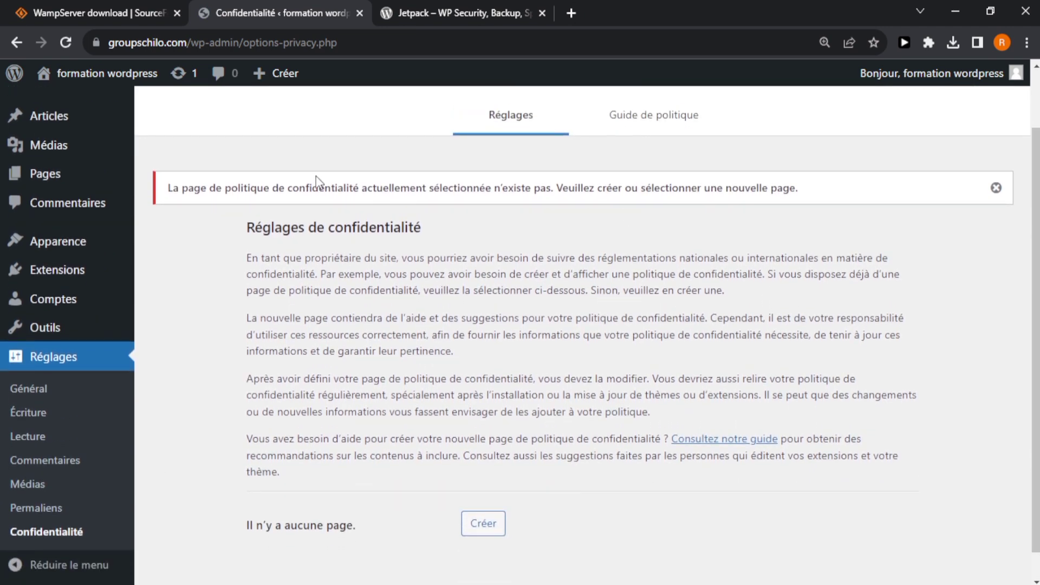
Read the privacy notice and the explanatory paragraphs on the privacy settings page, highlighting passages of the text.
triple_click(320, 184)
left_click_drag(243, 217, 399, 431)
triple_click(382, 410)
double_click(375, 226)
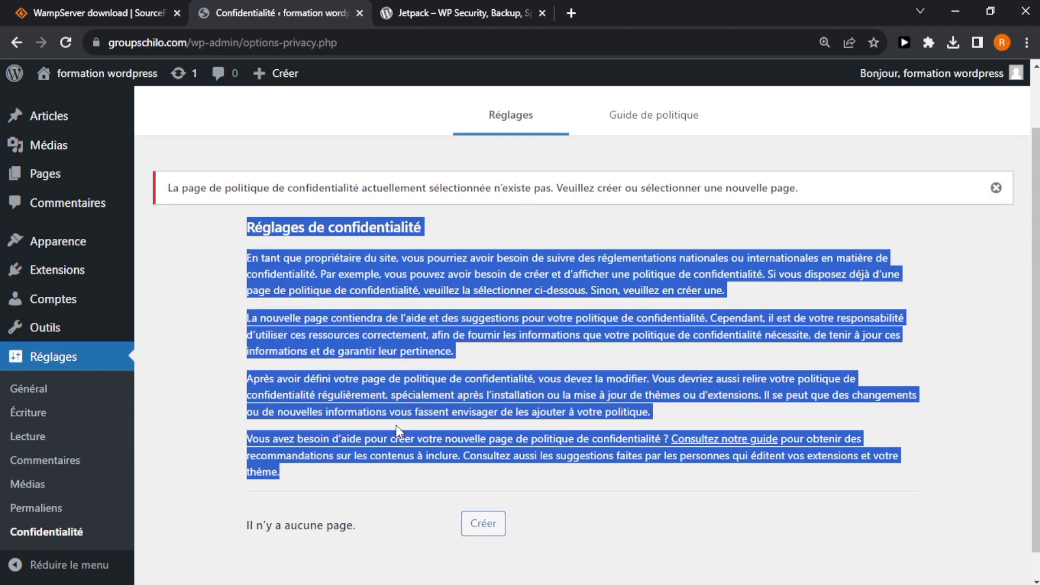
triple_click(398, 433)
triple_click(371, 285)
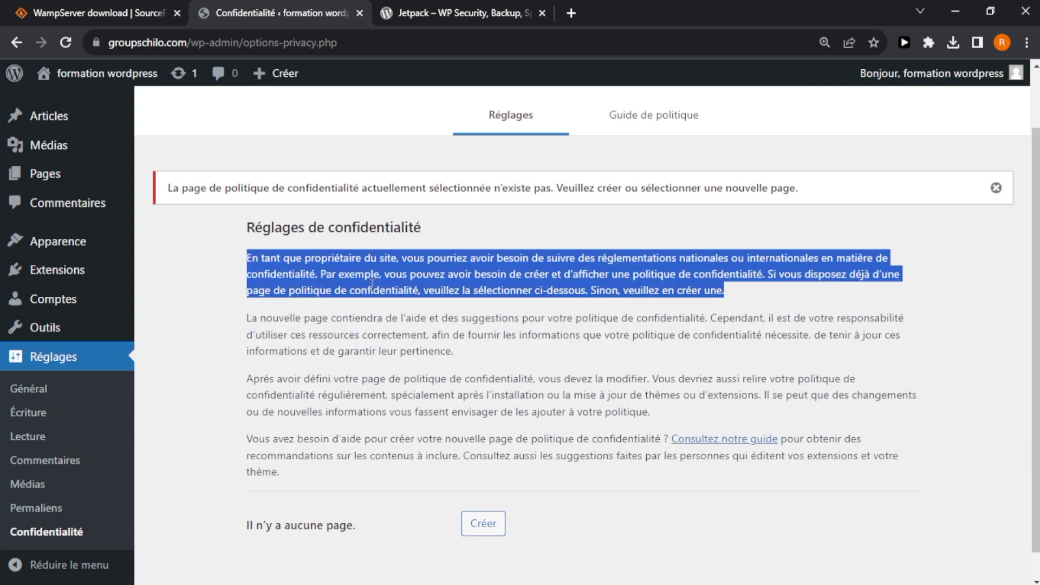
left_click_drag(371, 284, 373, 325)
double_click(373, 318)
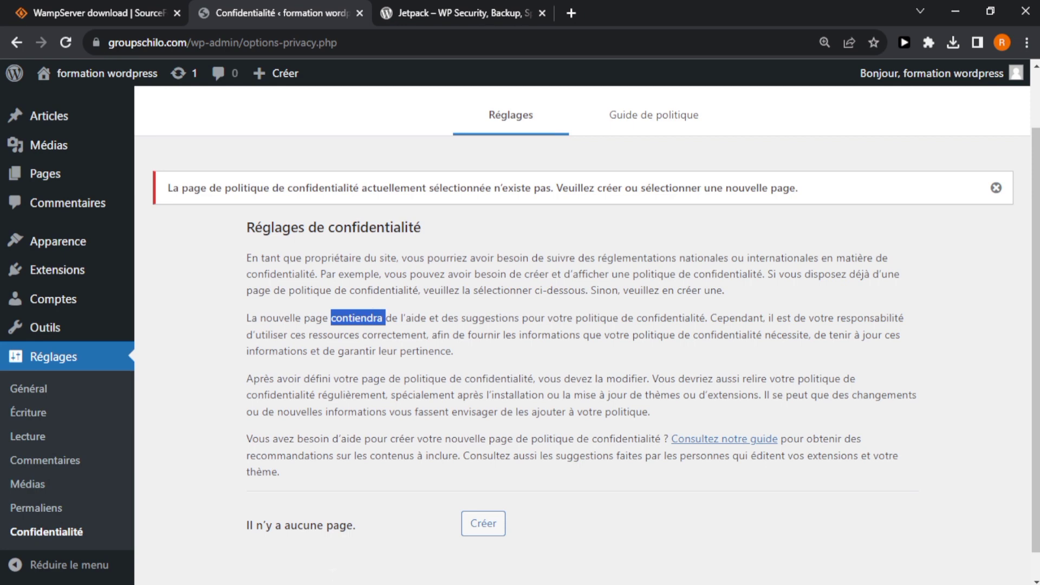
Open the privacy policy guide, expand its guide section, and read through the suggested policy topics.
left_click(179, 582)
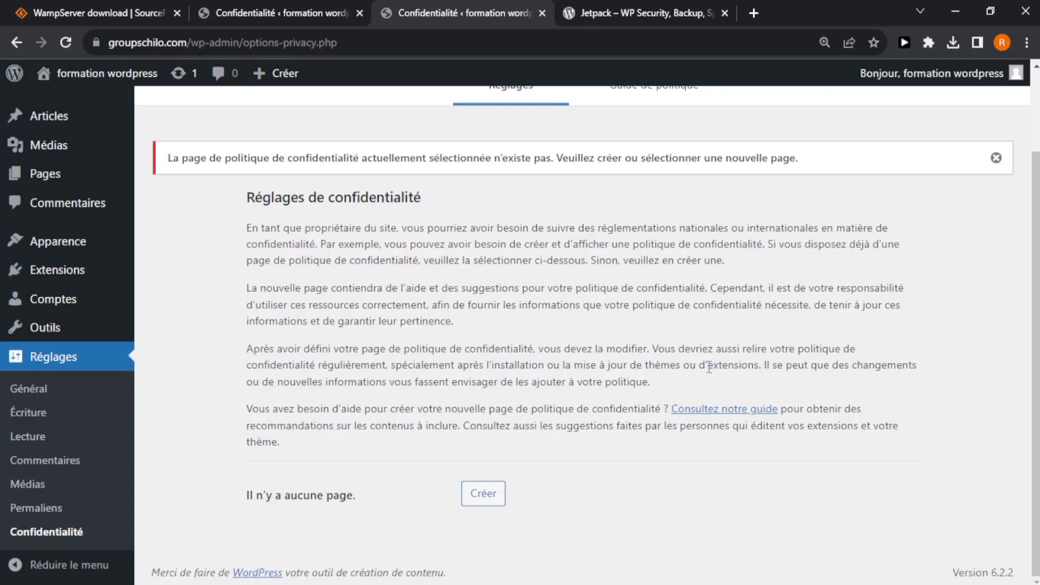
scroll(708, 368, "up", 2)
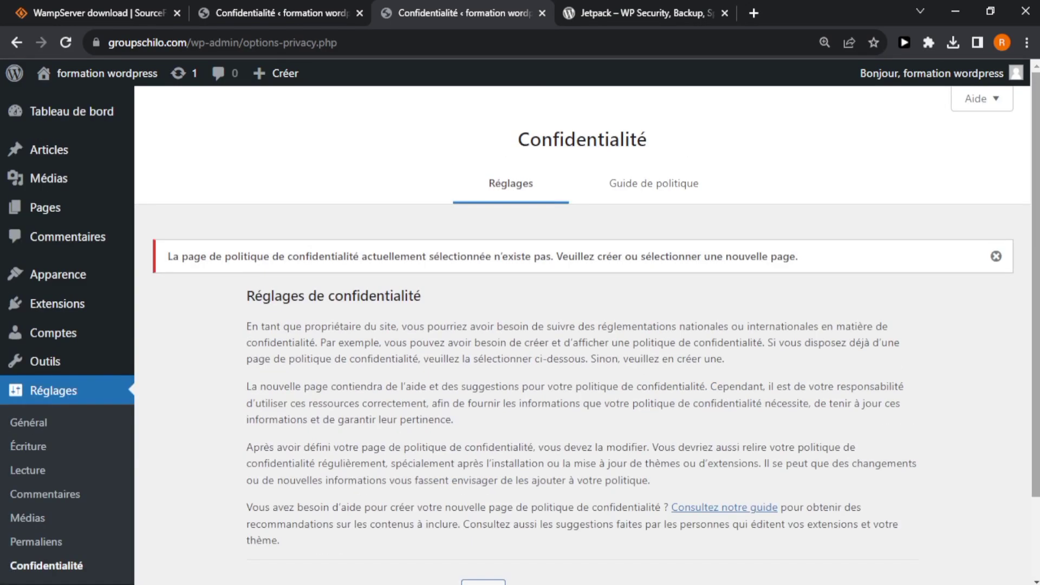
left_click(636, 206)
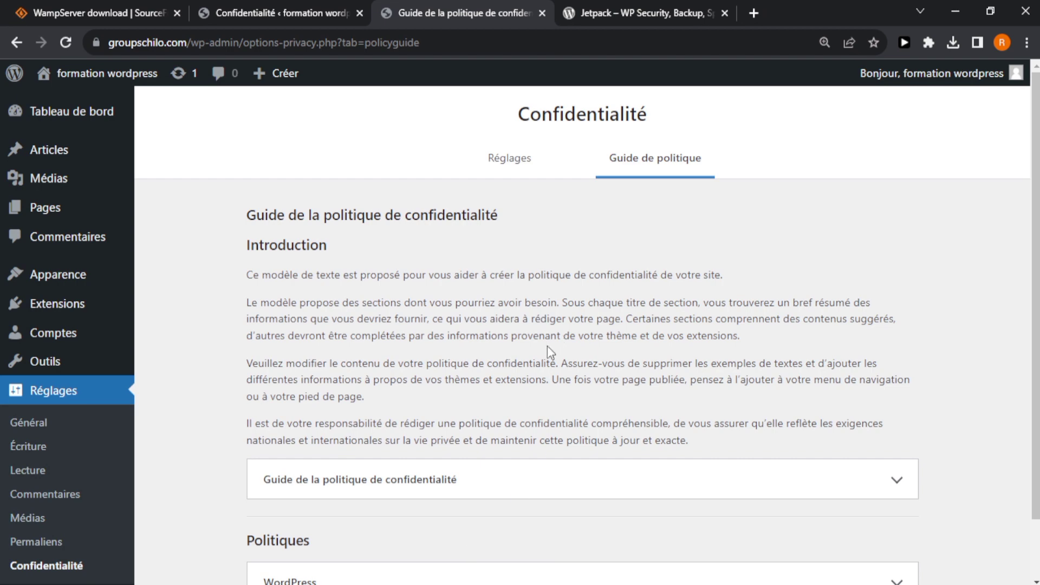
scroll(728, 259, "down", 2)
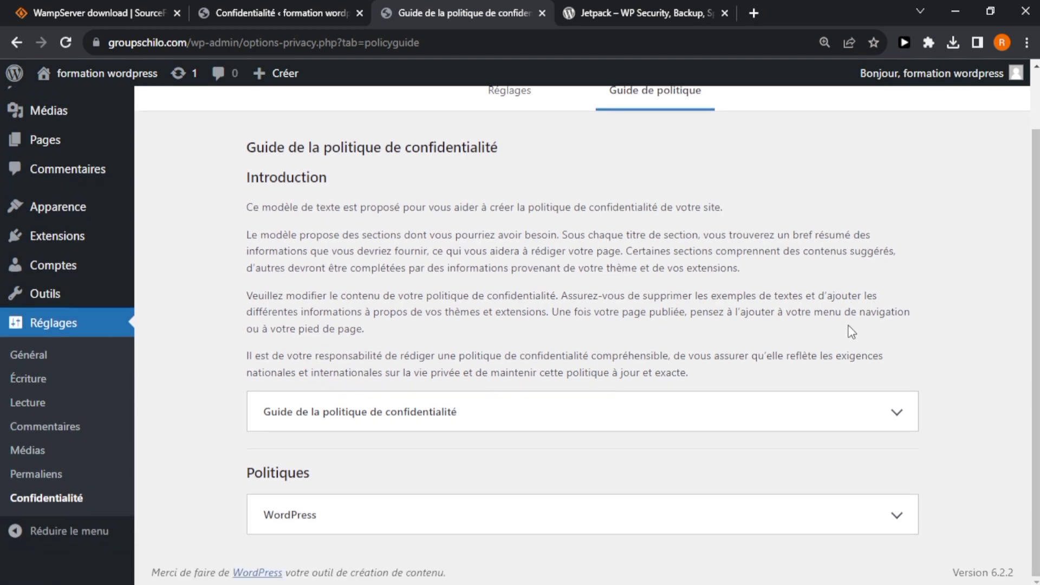
left_click(887, 413)
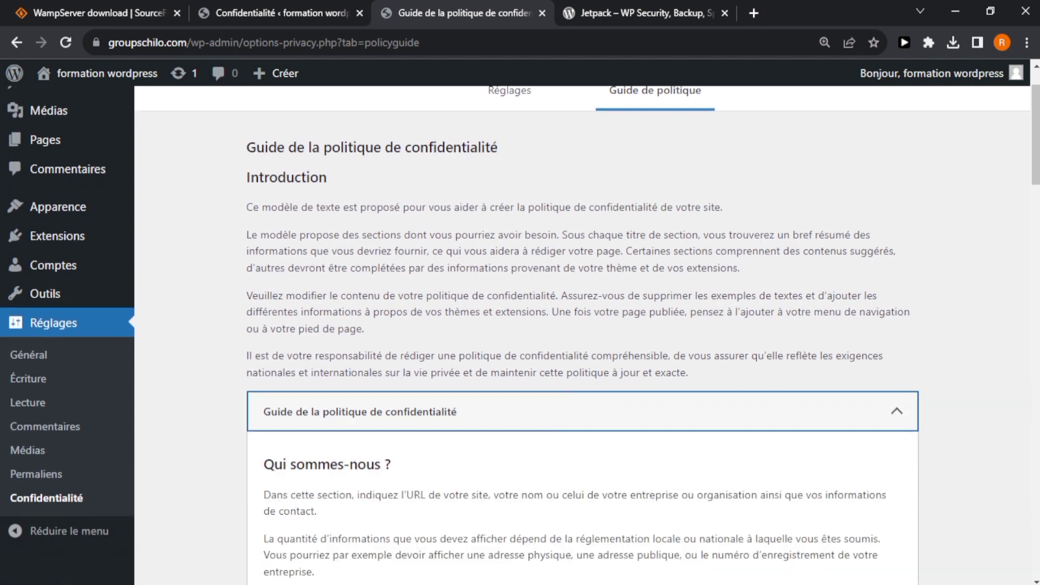
scroll(583, 325, "down", 6)
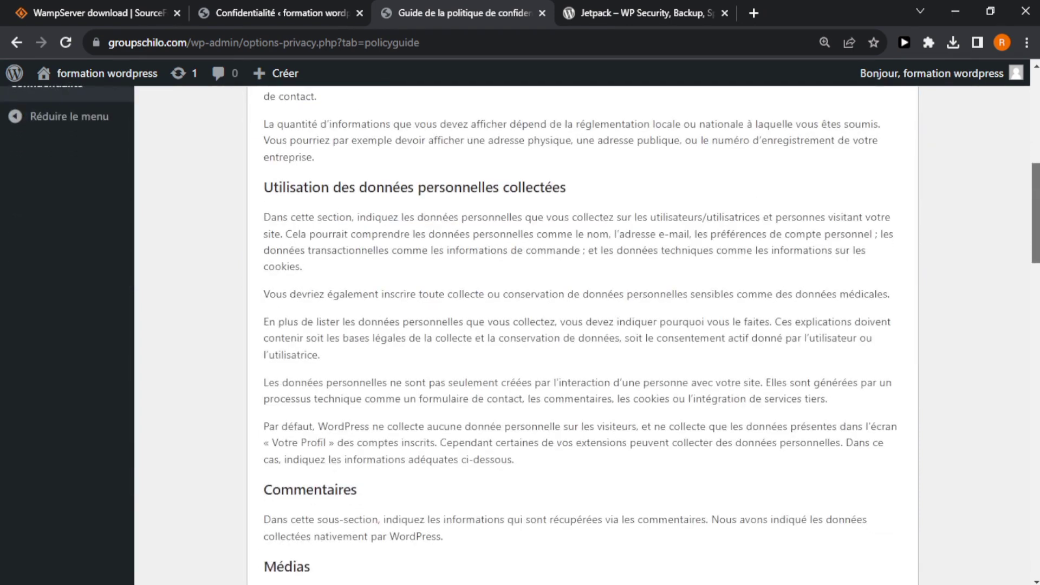
scroll(582, 325, "down", 6)
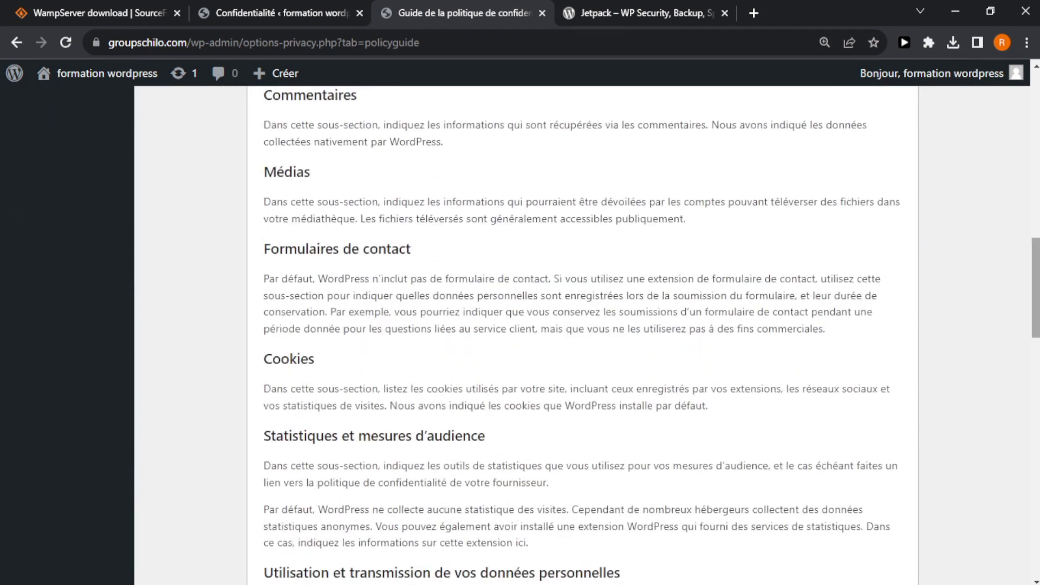
scroll(582, 325, "down", 3)
scroll(583, 325, "down", 3)
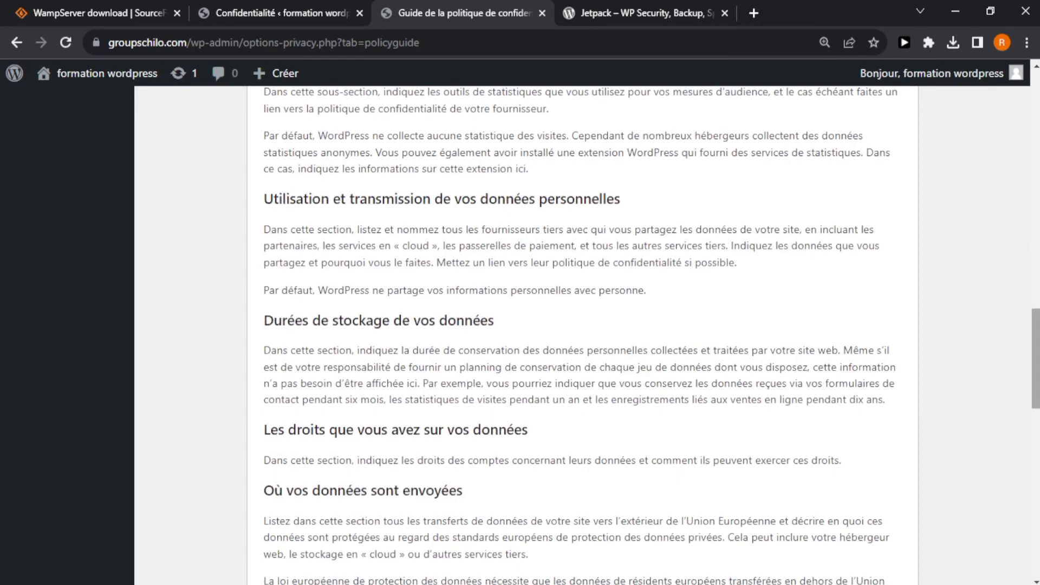
Read the rest of the privacy policy guide, expand the WordPress policy section, look through its suggested texts, and return to the page's beginning.
scroll(582, 325, "down", 15)
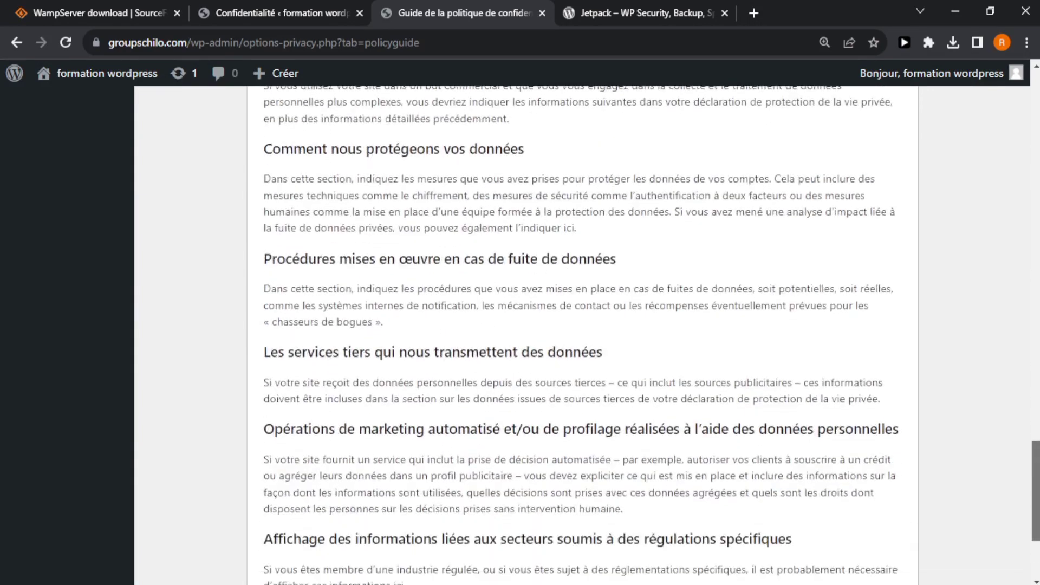
scroll(582, 325, "down", 3)
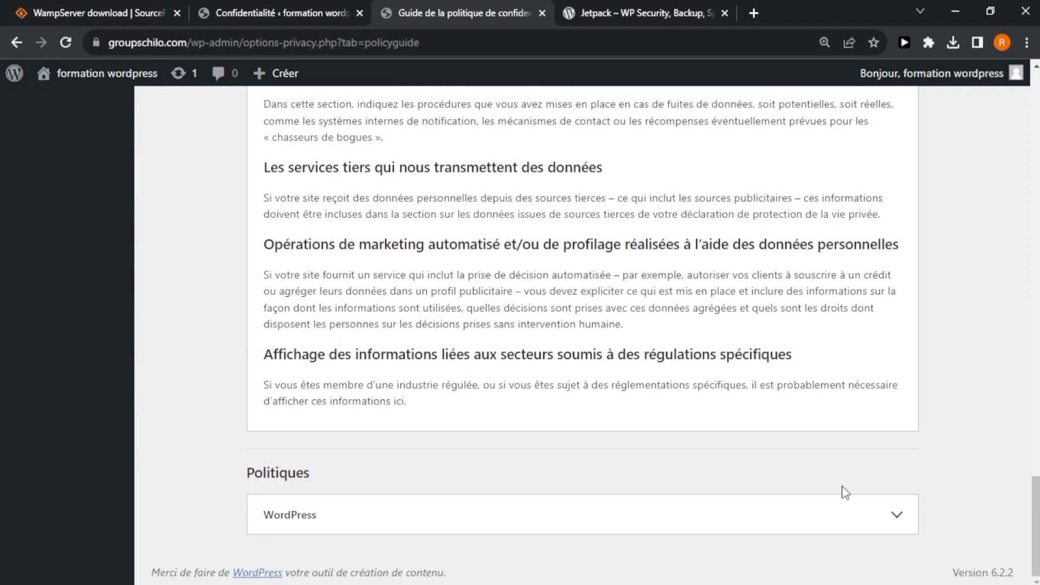
left_click(859, 516)
scroll(582, 325, "down", 17)
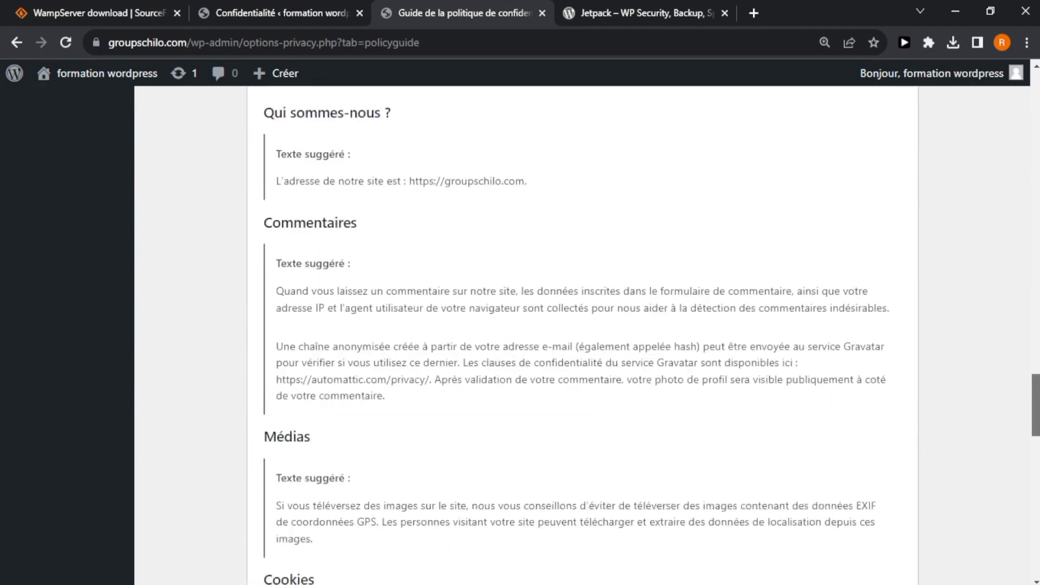
scroll(583, 325, "up", 11)
scroll(582, 325, "up", 20)
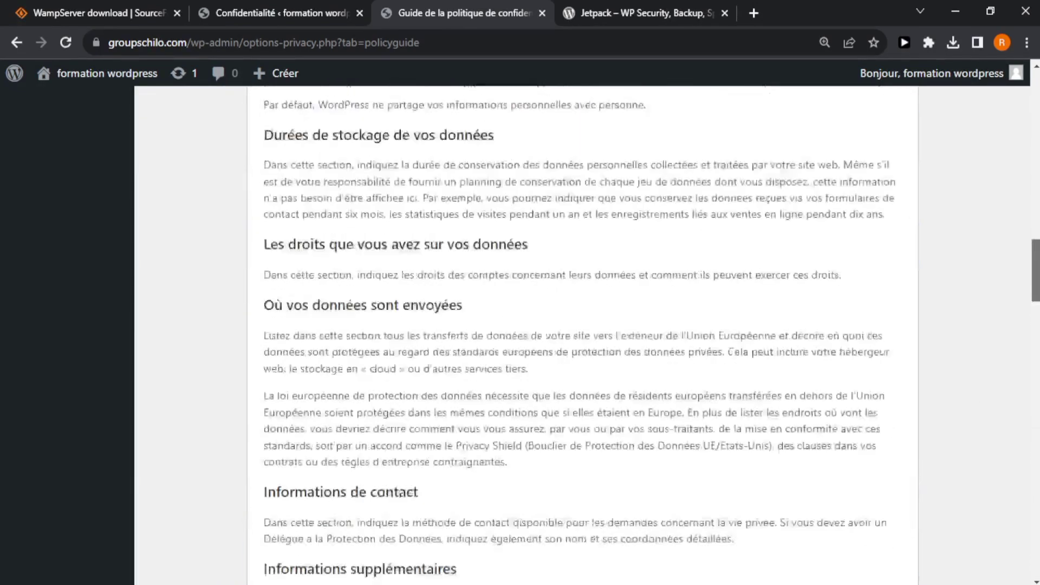
scroll(582, 325, "up", 2)
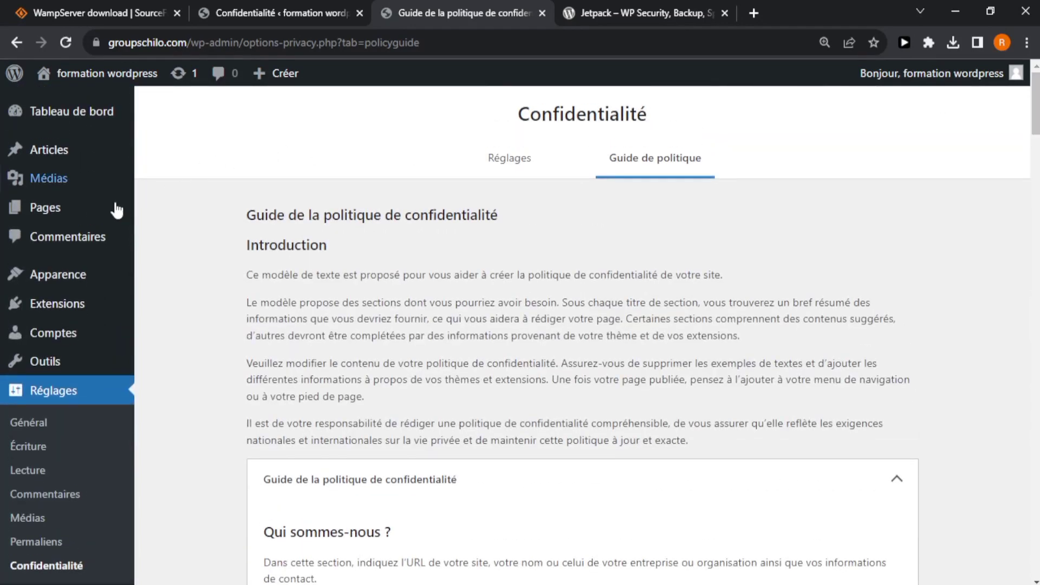
mouse_move(106, 216)
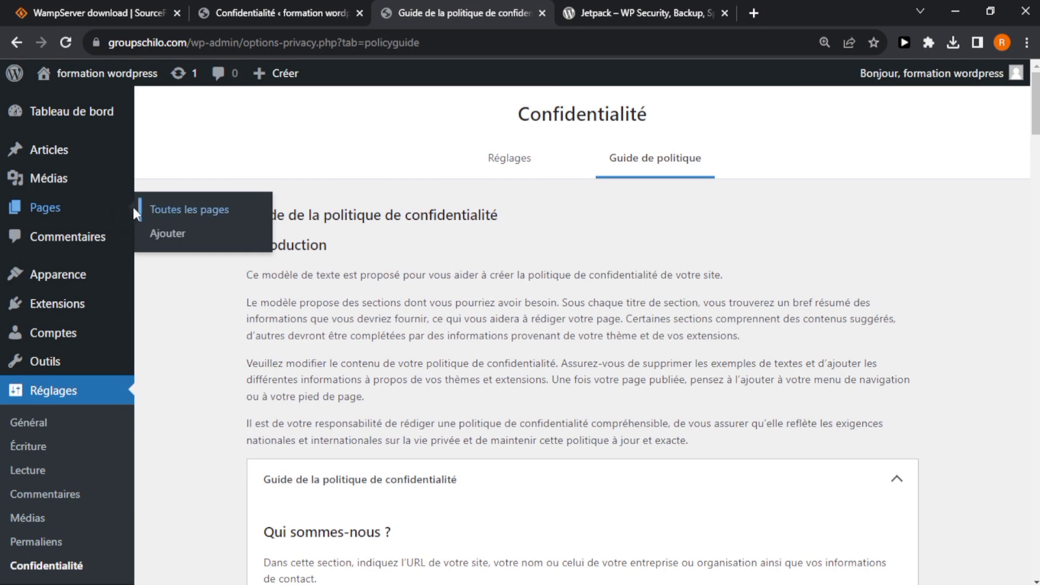
mouse_move(104, 304)
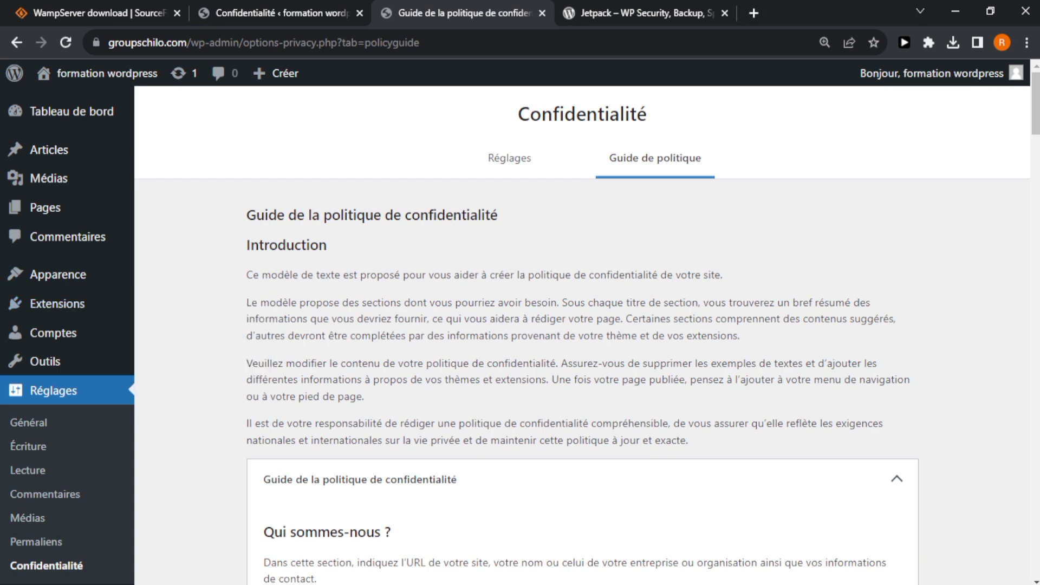
left_click(185, 584)
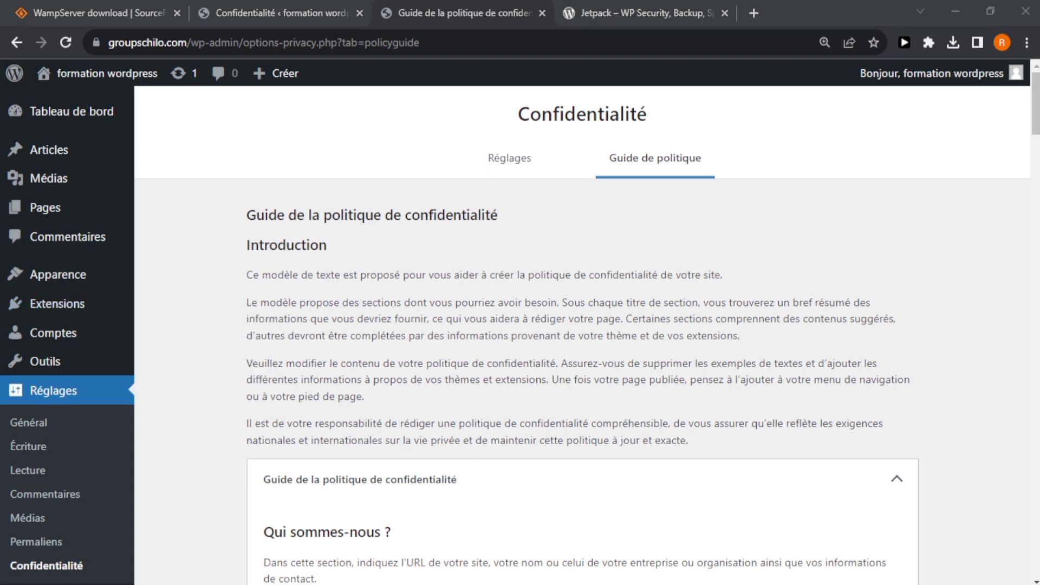
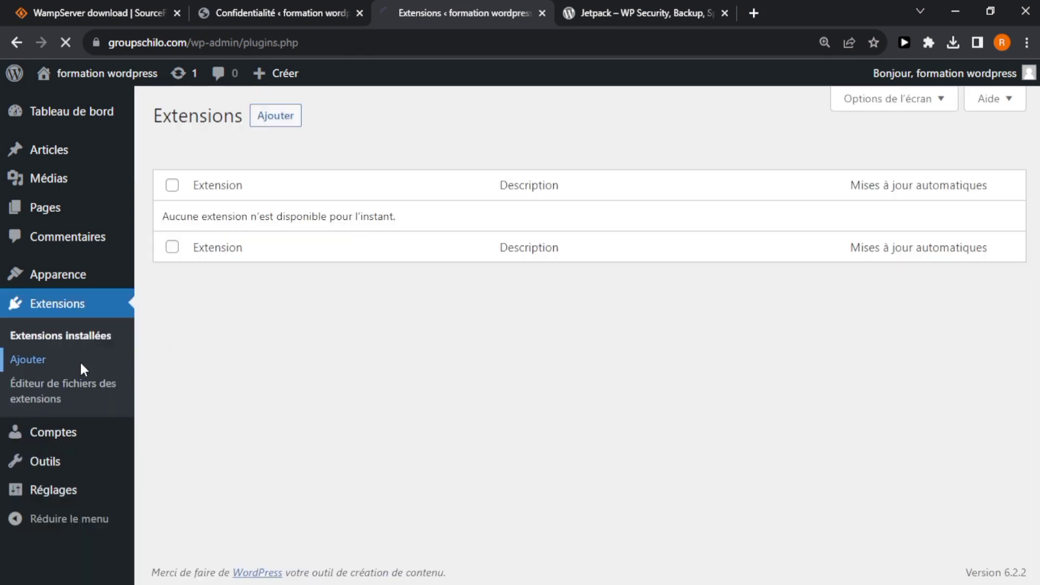
Search the plugin directory for woocommerce from the page for adding new extensions.
left_click(80, 360)
left_click(842, 158)
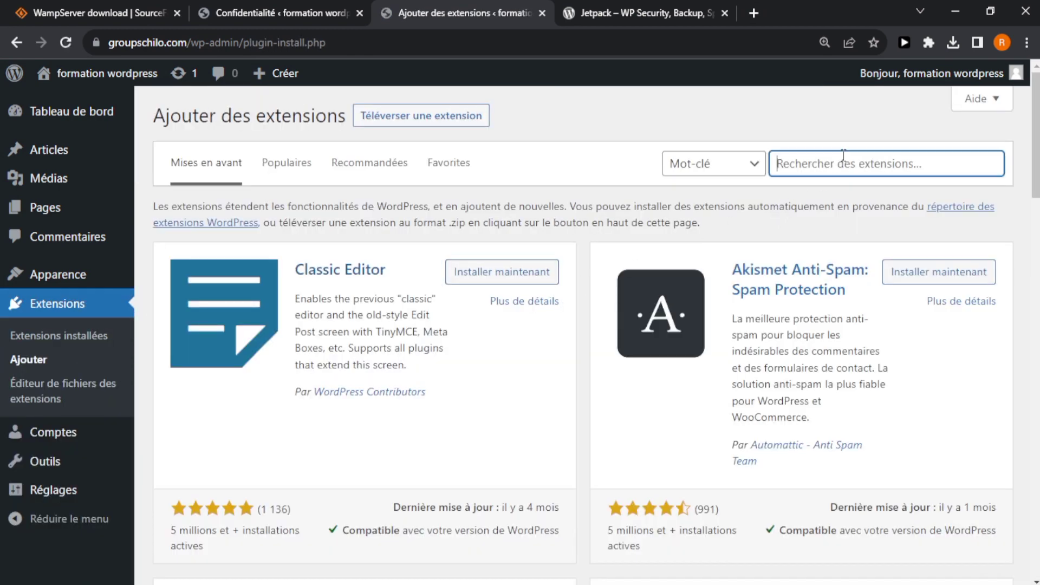
type("woocommerce")
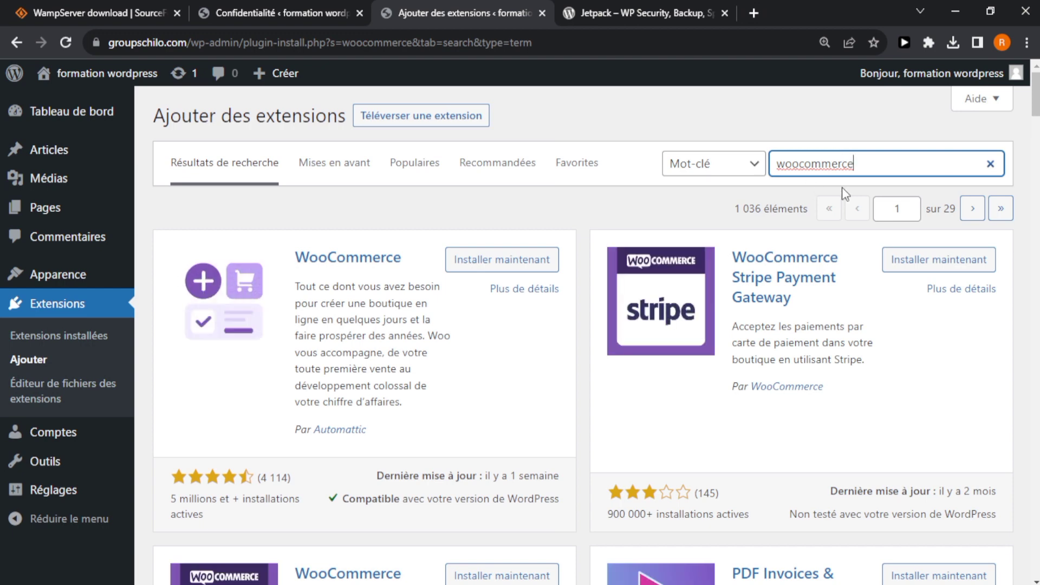
Install the WooCommerce plugin by Automattic from the search results and activate it.
scroll(546, 160, "down", 1)
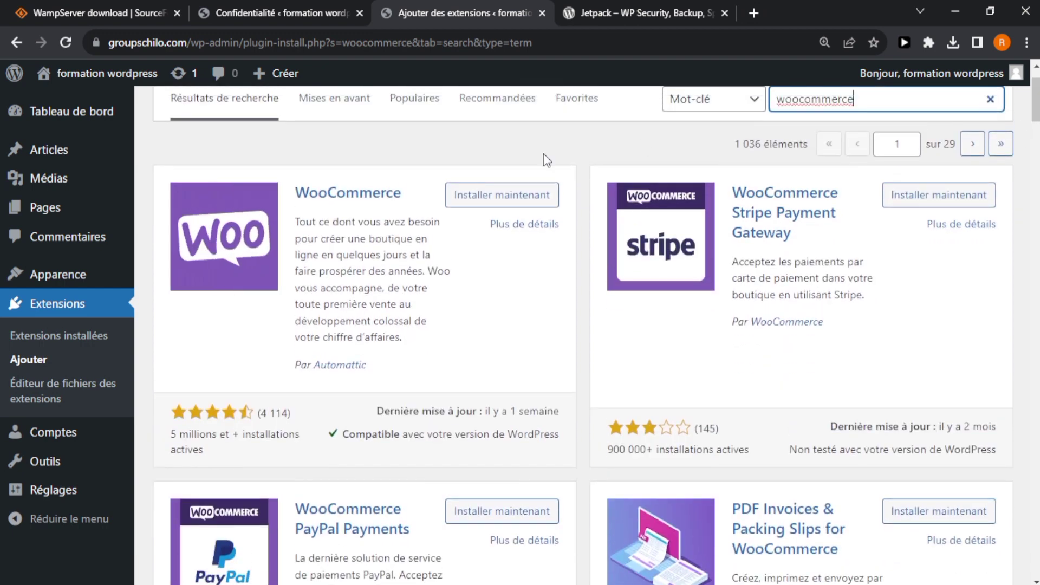
triple_click(399, 230)
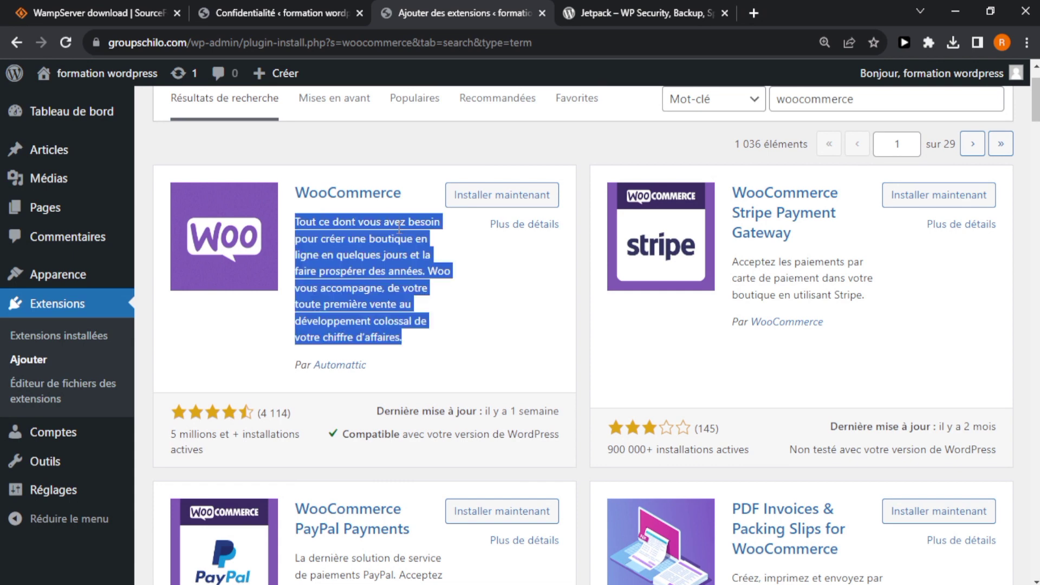
left_click(409, 248)
left_click(497, 194)
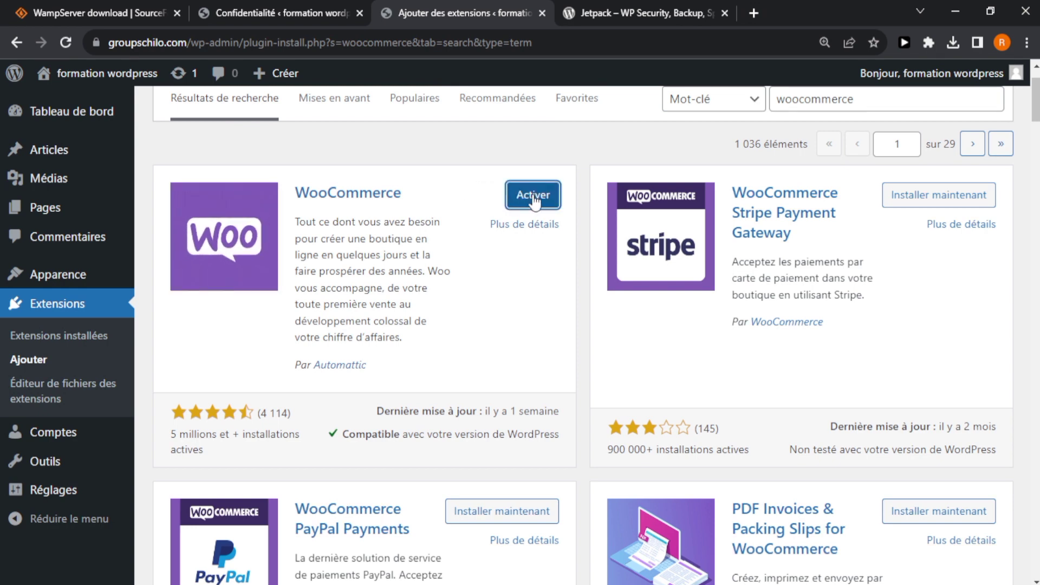
left_click(534, 196)
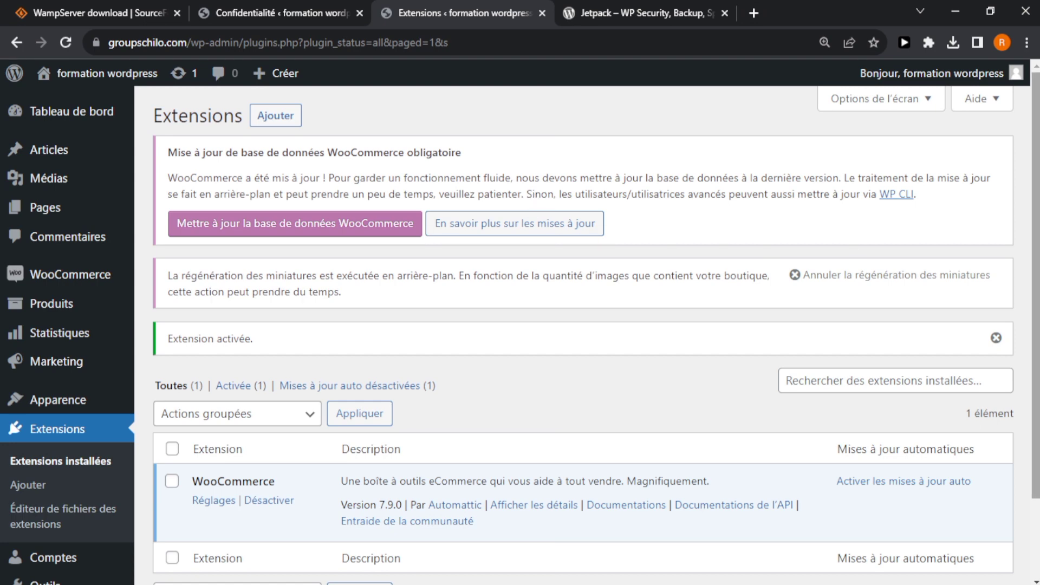
Review WooCommerce's description among the installed plugins and the submenus of WooCommerce, Produits and Statistiques.
scroll(386, 409, "down", 2)
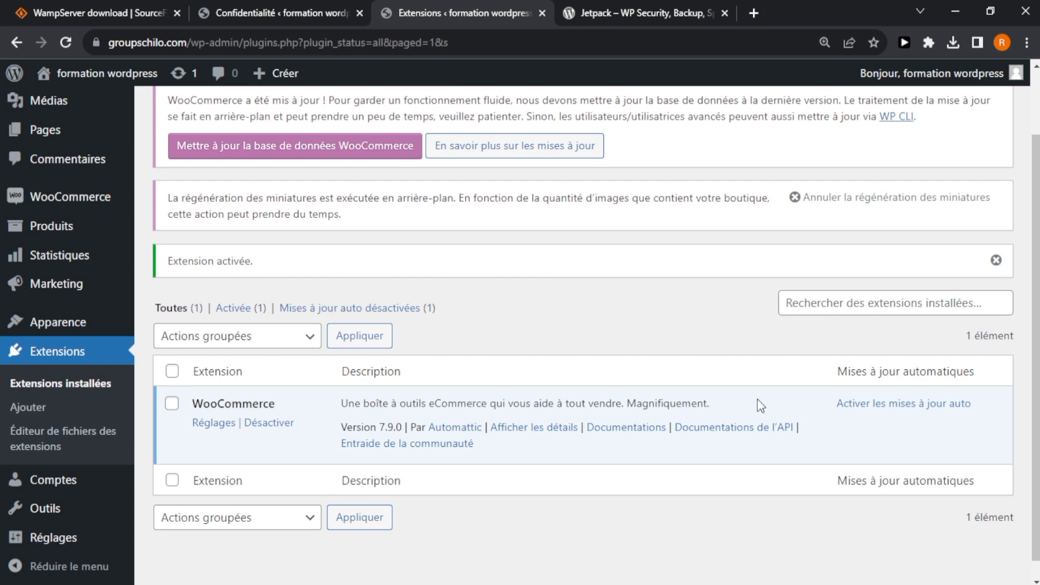
triple_click(560, 397)
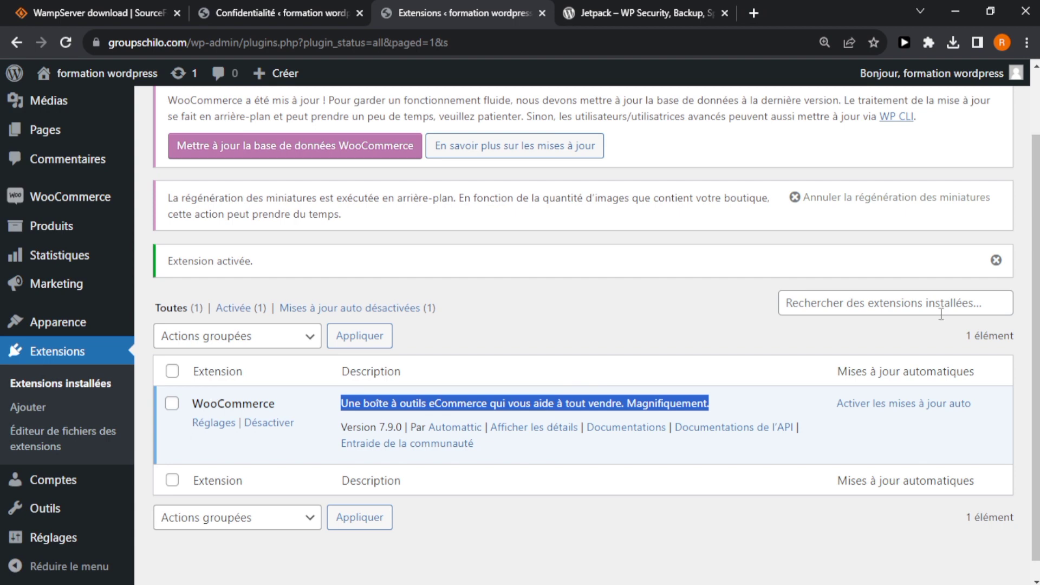
scroll(940, 314, "up", 2)
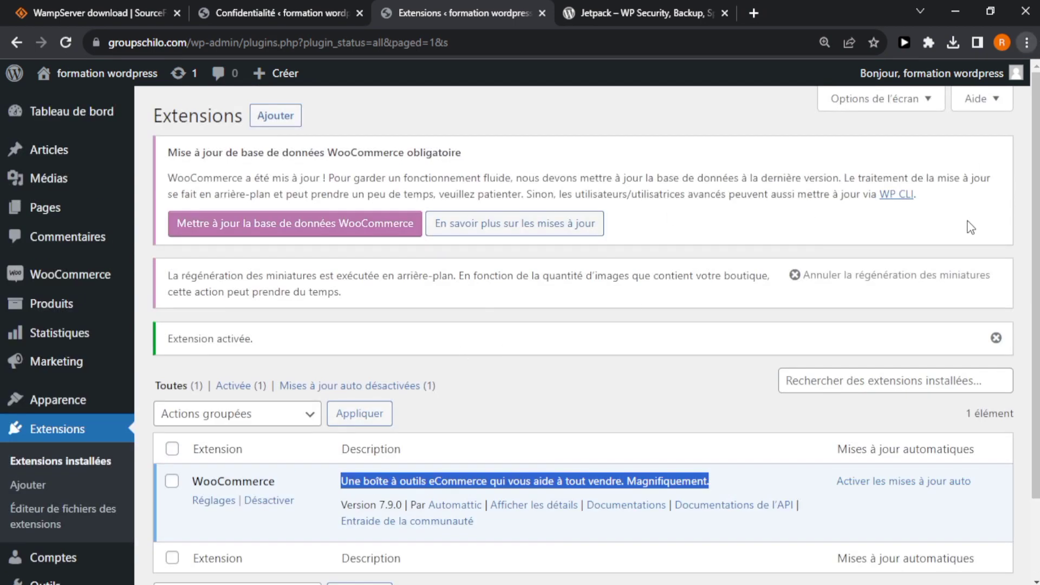
left_click(579, 370)
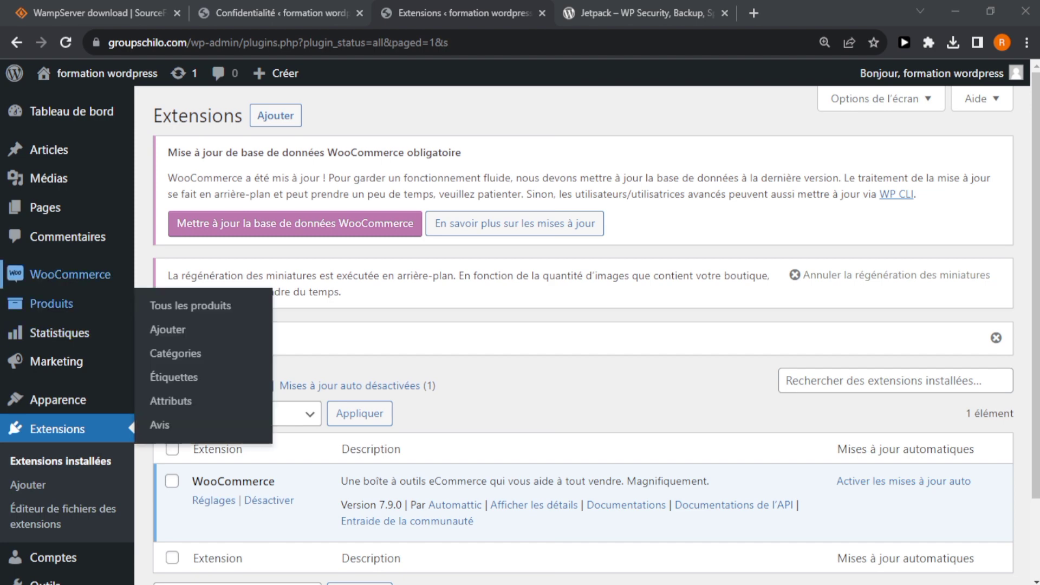
mouse_move(59, 333)
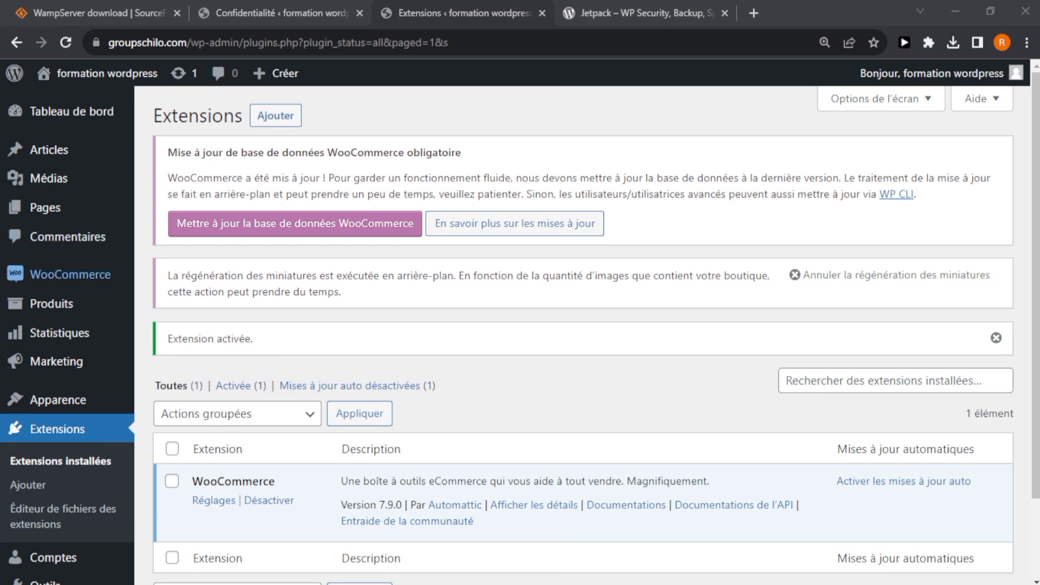
mouse_move(70, 275)
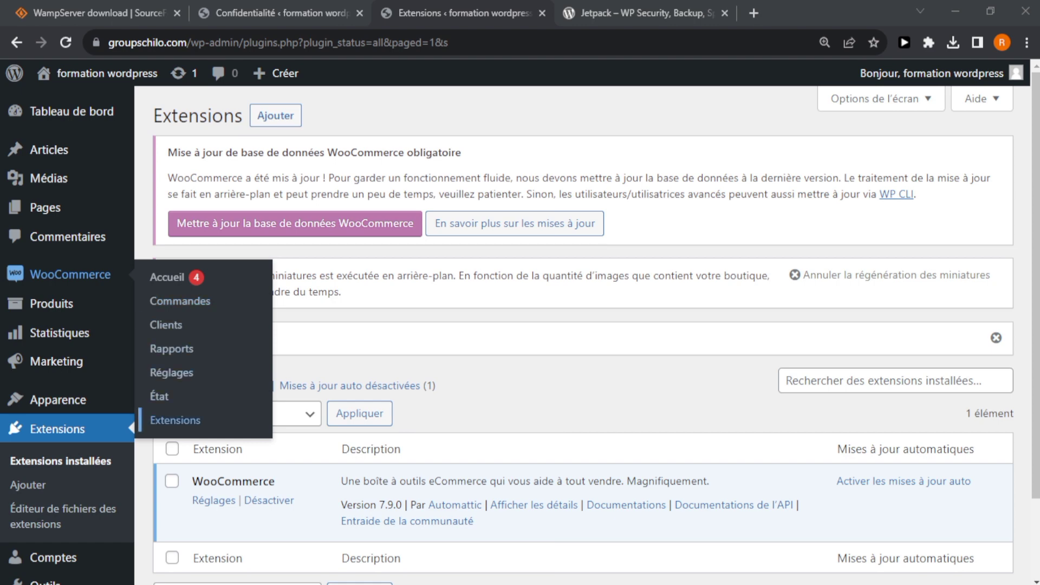
mouse_move(51, 304)
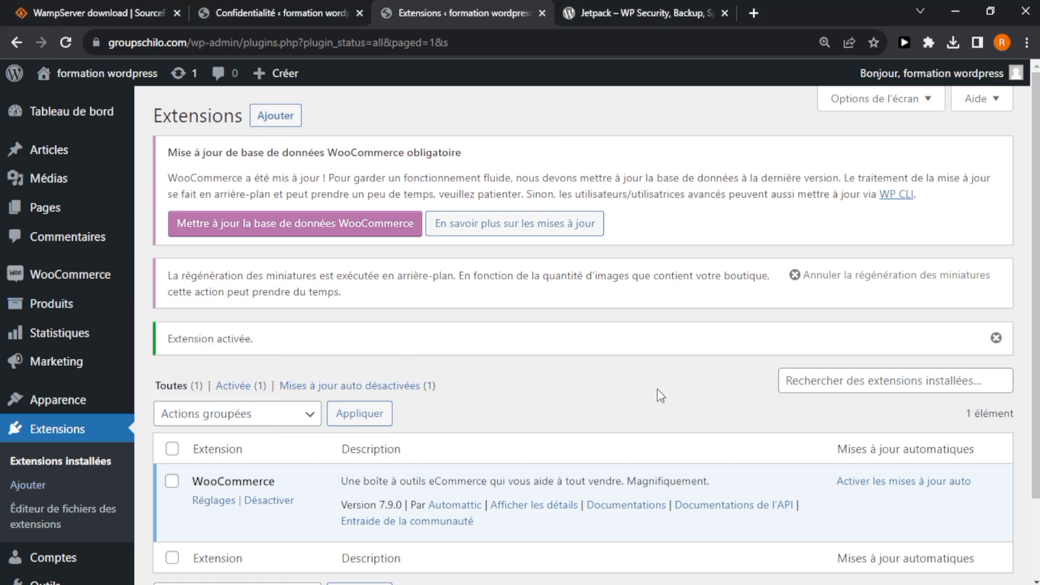
Search the plugin directory for elementor to add another extension.
scroll(379, 390, "down", 2)
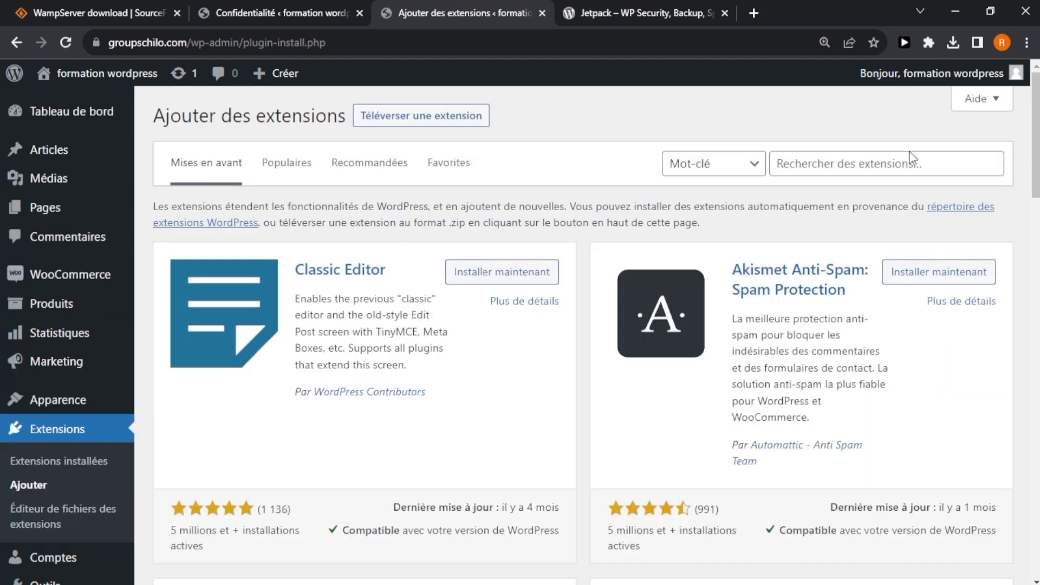
left_click(910, 162)
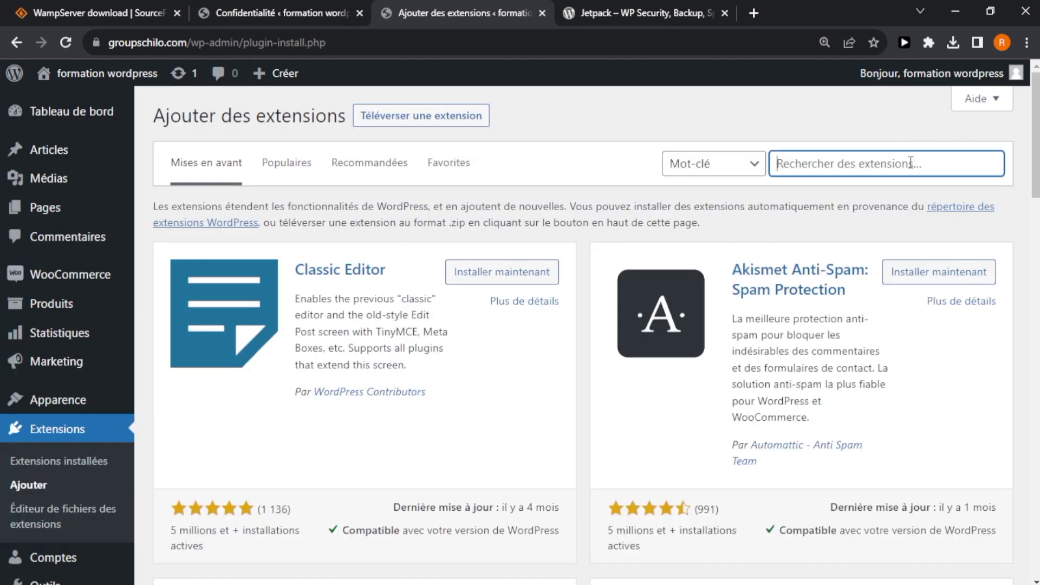
type("elementor")
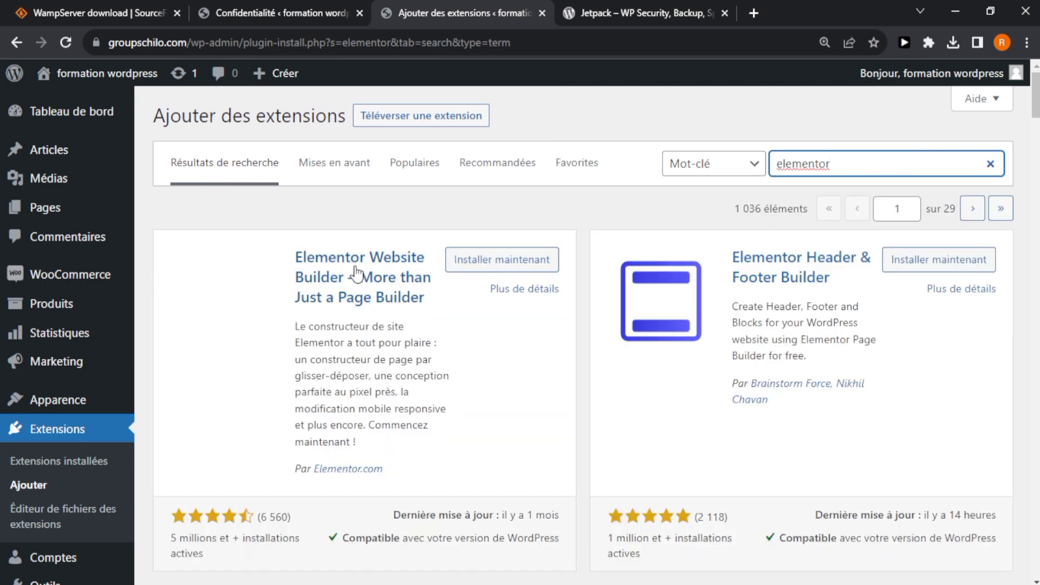
Install the Elementor Website Builder plugin by Elementor.com and activate it.
left_click(508, 261)
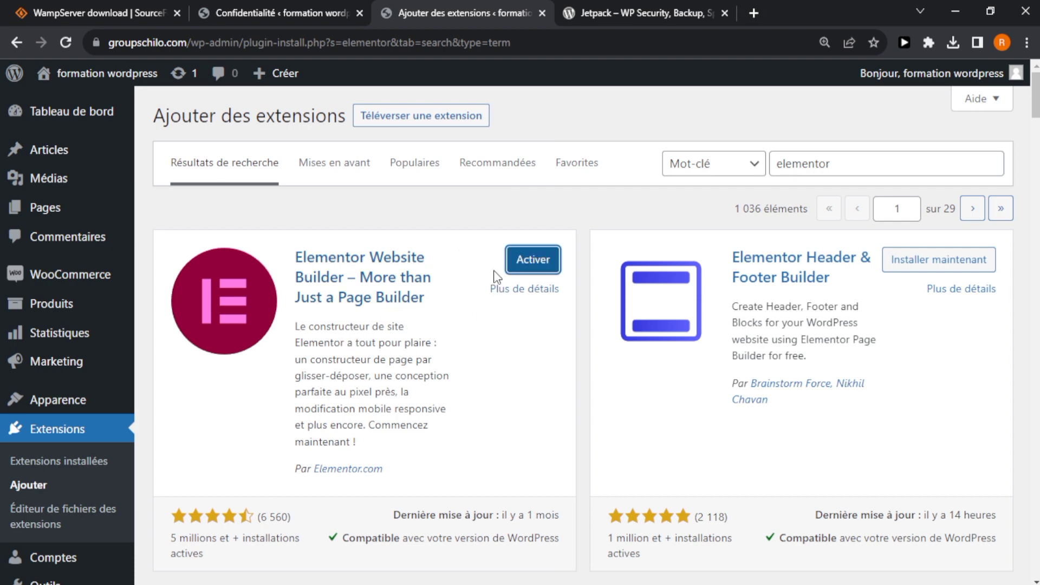
left_click(524, 264)
left_click(189, 584)
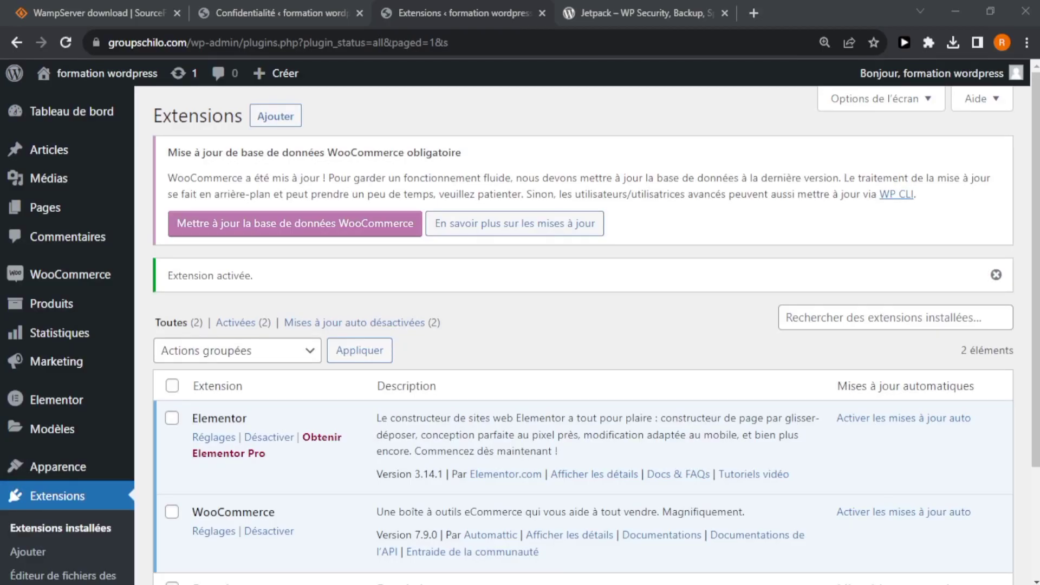
Open Elementor's settings from the installed plugins list and examine its Général, Avancé and Fonctionnalités options.
scroll(437, 185, "down", 2)
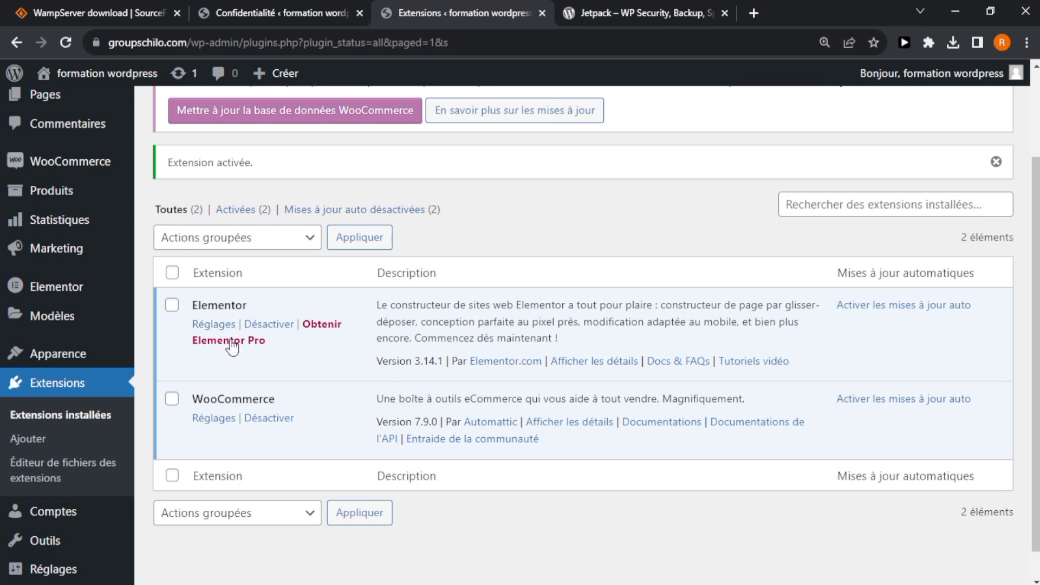
triple_click(223, 161)
left_click(254, 161)
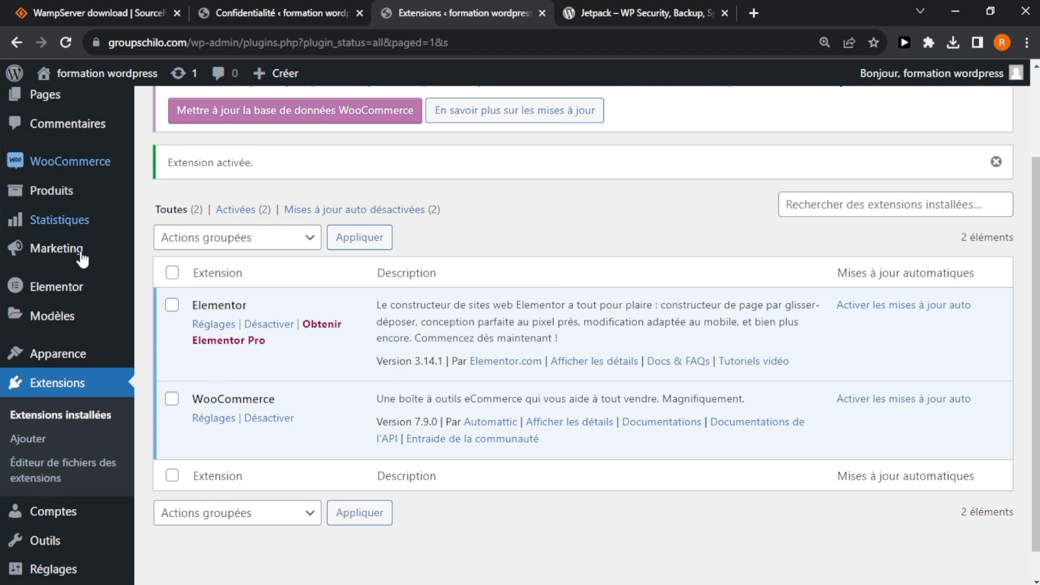
left_click_drag(1036, 309, 1036, 222)
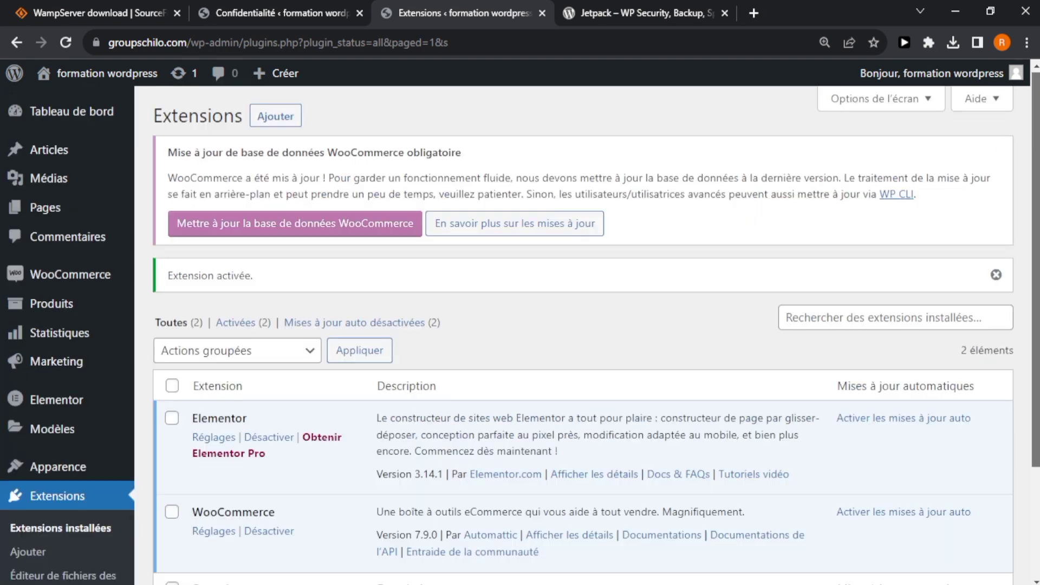
left_click(219, 438)
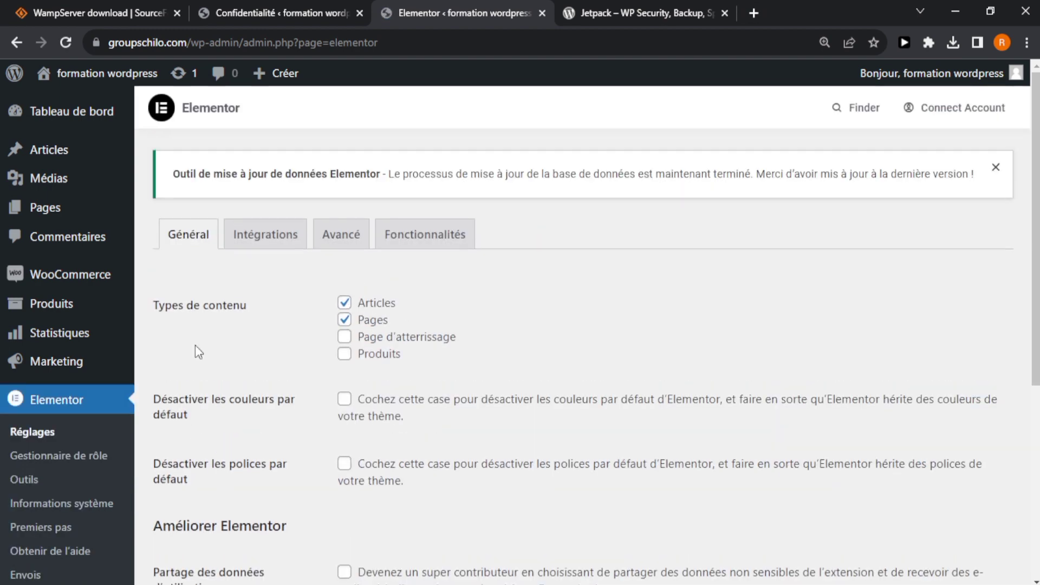
left_click_drag(1035, 244, 1036, 304)
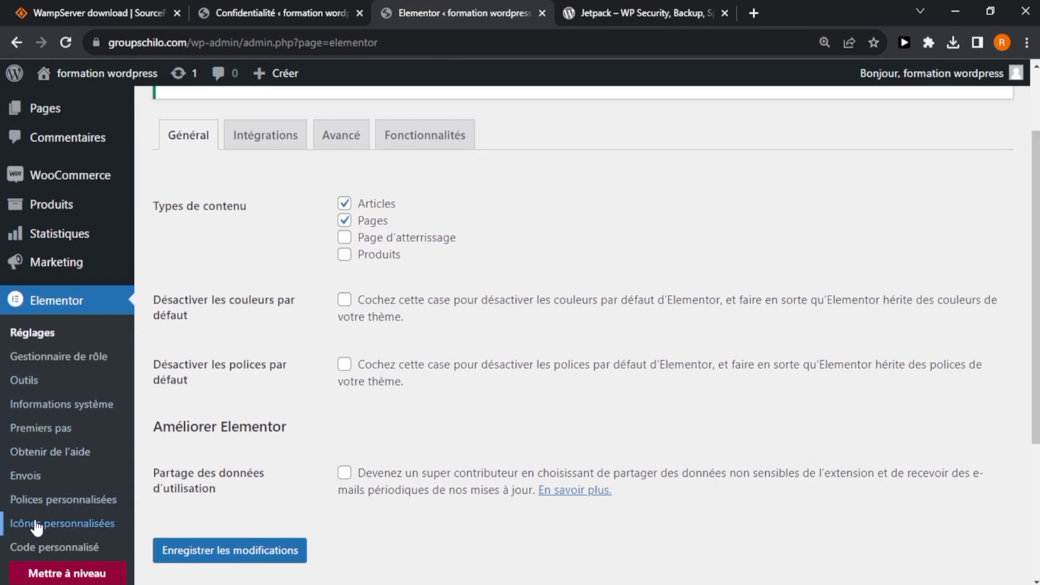
left_click(341, 138)
left_click(455, 152)
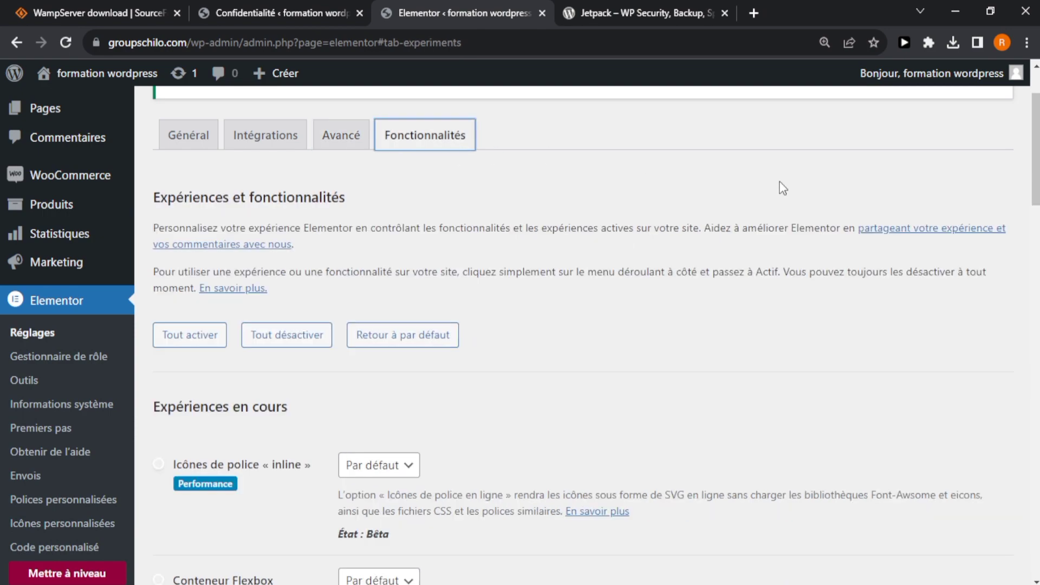
scroll(782, 188, "down", 8)
scroll(782, 188, "up", 7)
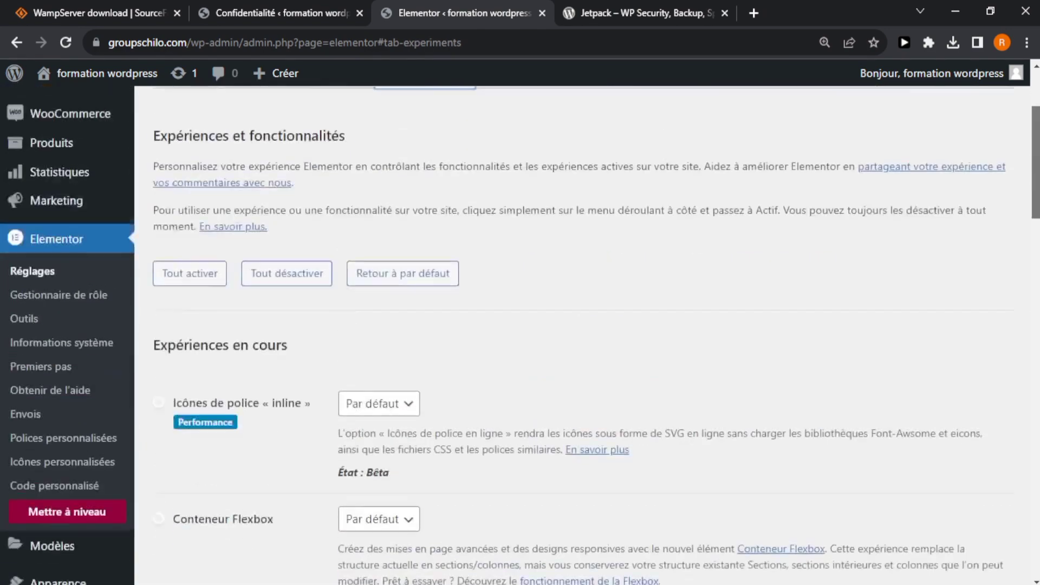
scroll(587, 334, "up", 3)
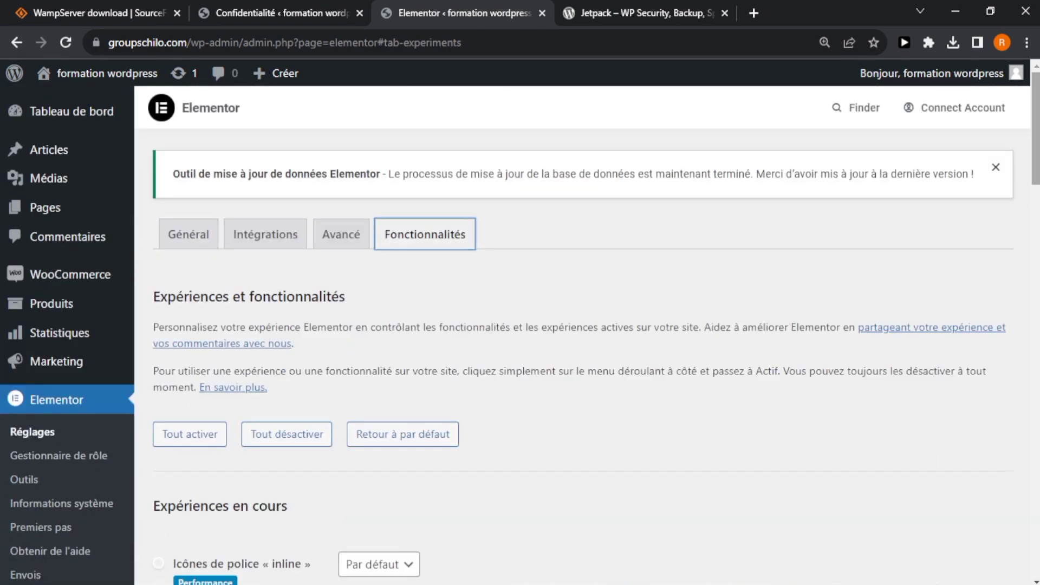
Create a new page from the site's list of pages and open it for editing with Elementor.
mouse_move(24, 209)
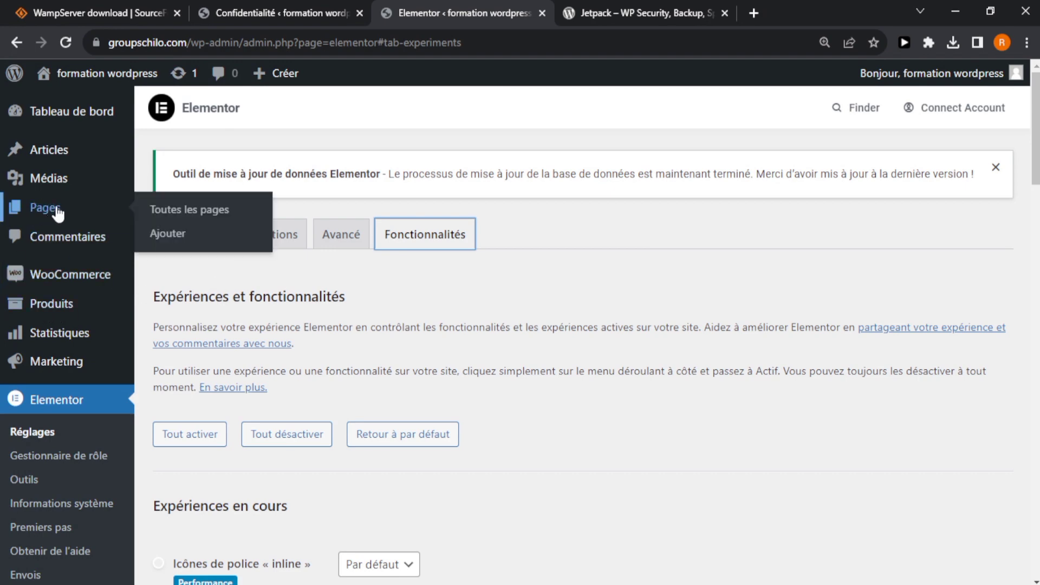
left_click(154, 213)
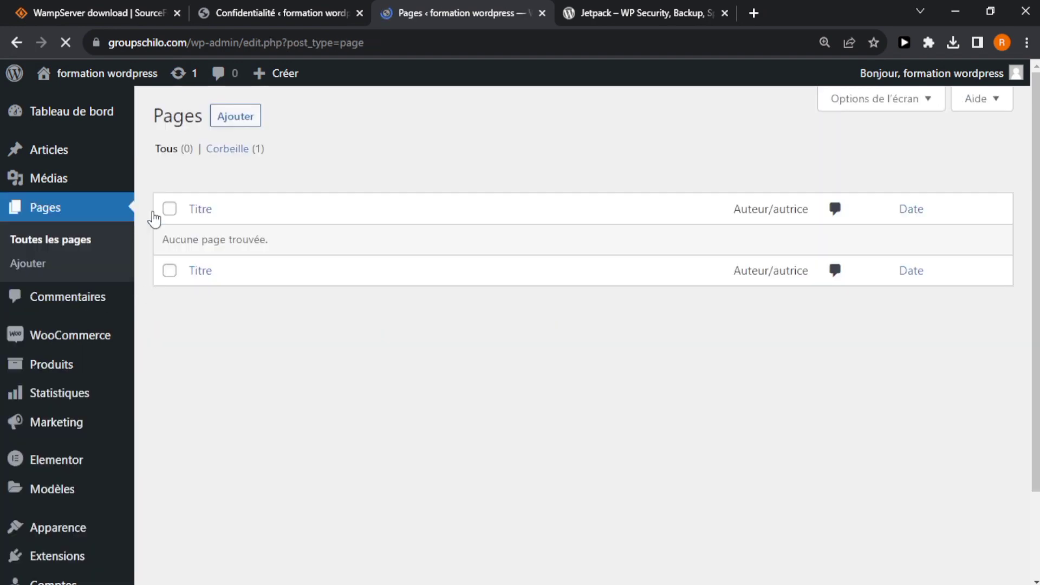
left_click(236, 117)
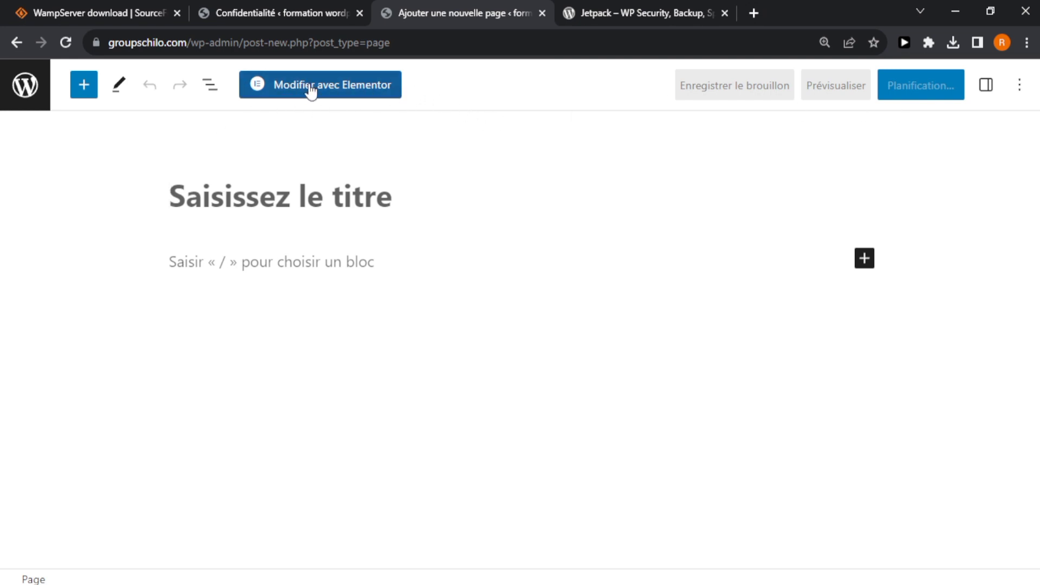
left_click(349, 98)
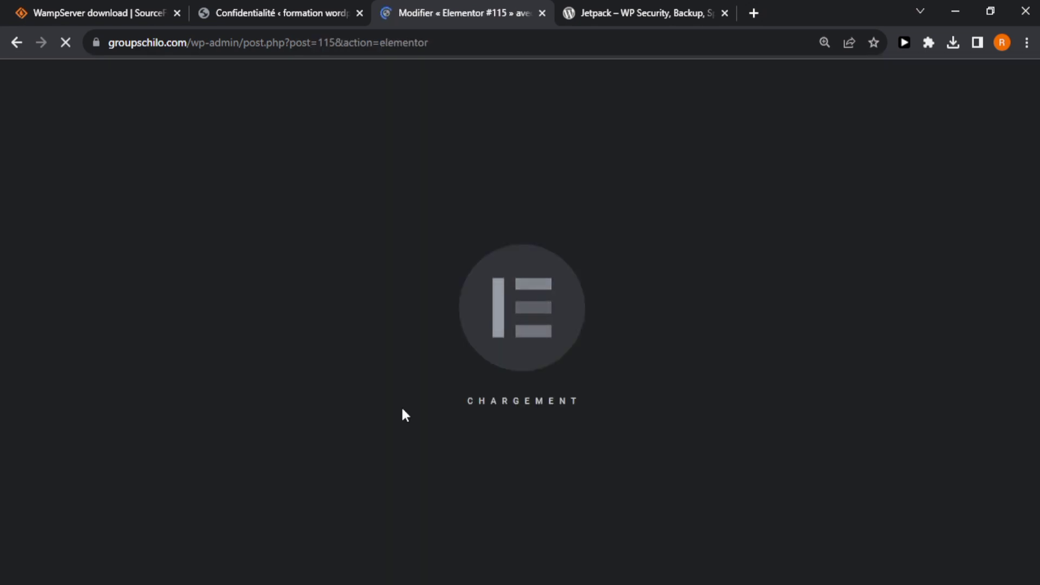
Close the three other browser tabs and decline replacing Elementor's default styles with the Hestia theme defaults.
left_click(717, 14)
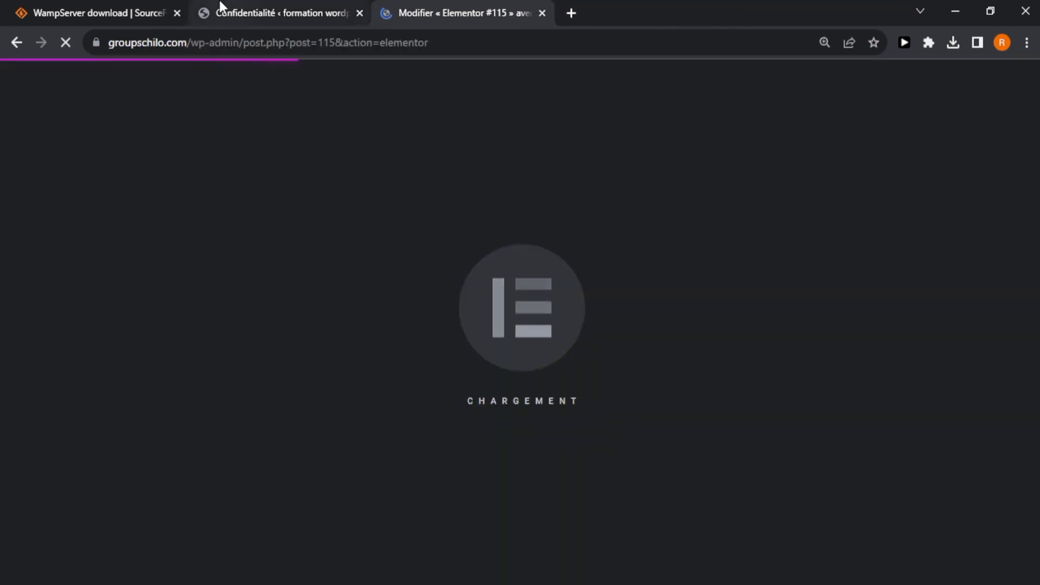
left_click(359, 13)
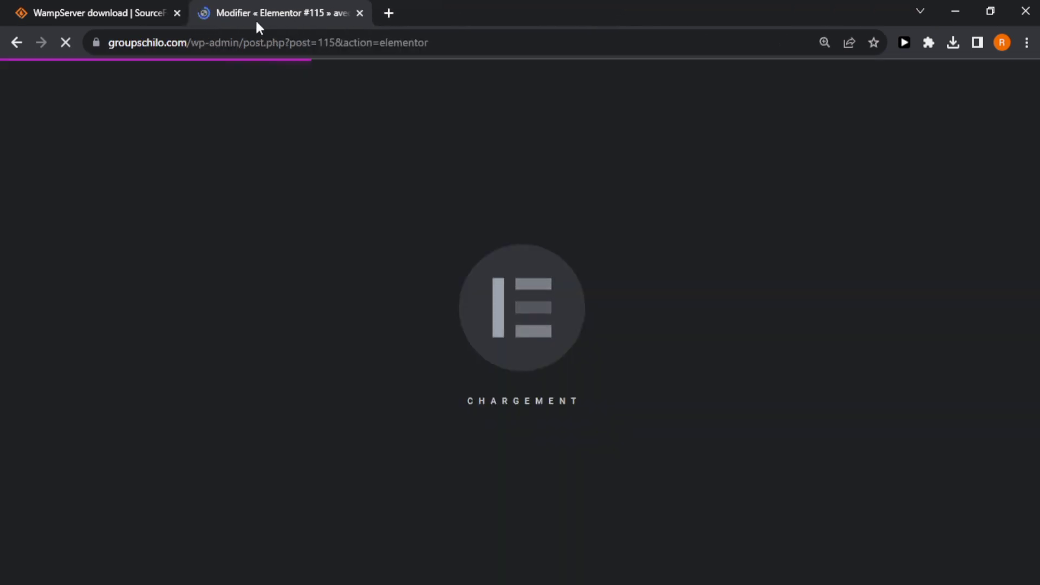
left_click(177, 13)
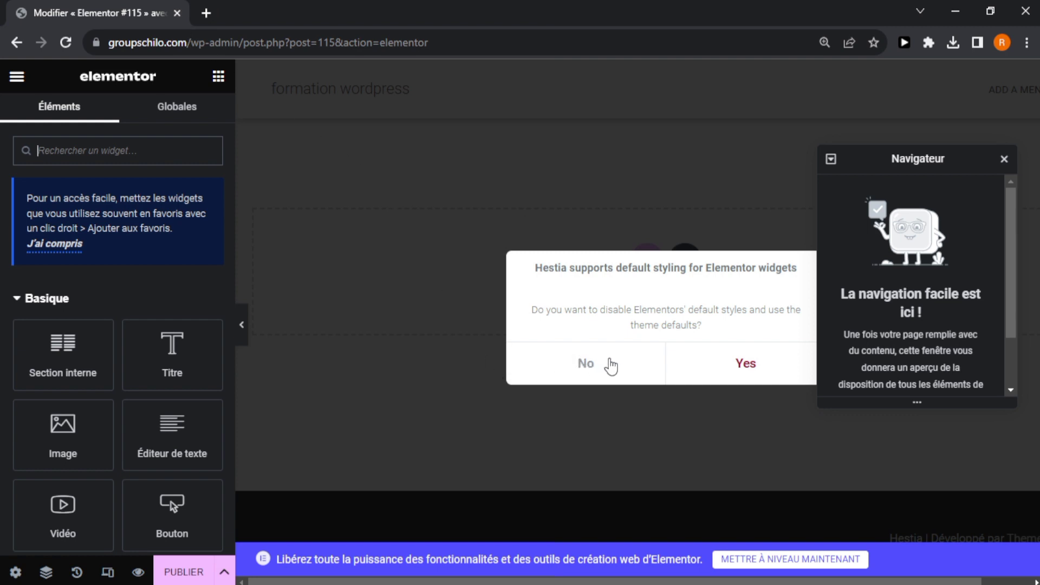
left_click(624, 368)
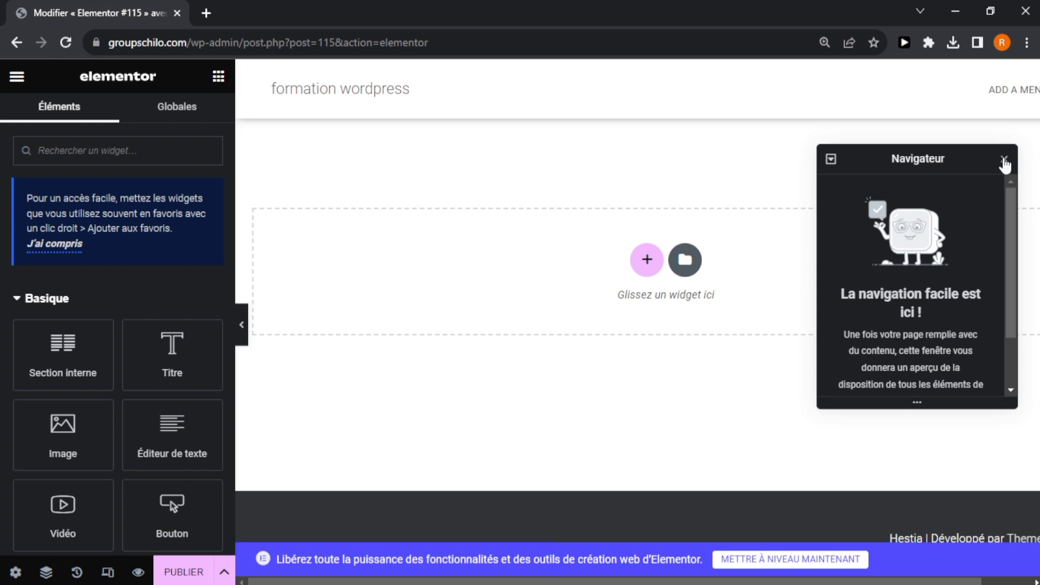
Close the Navigateur window and add a Titre widget to the empty page area.
left_click(1005, 158)
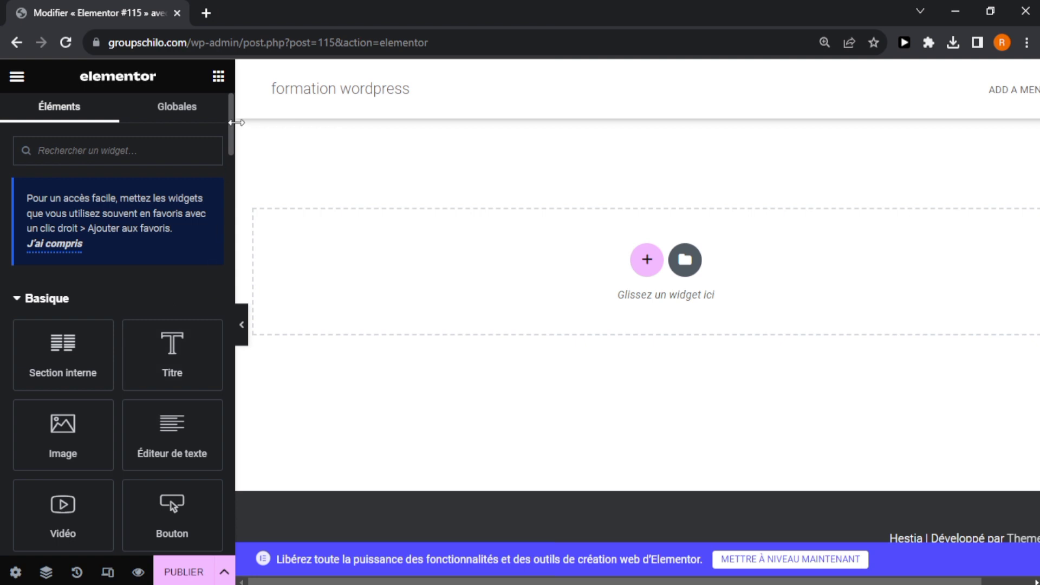
scroll(232, 144, "down", 3)
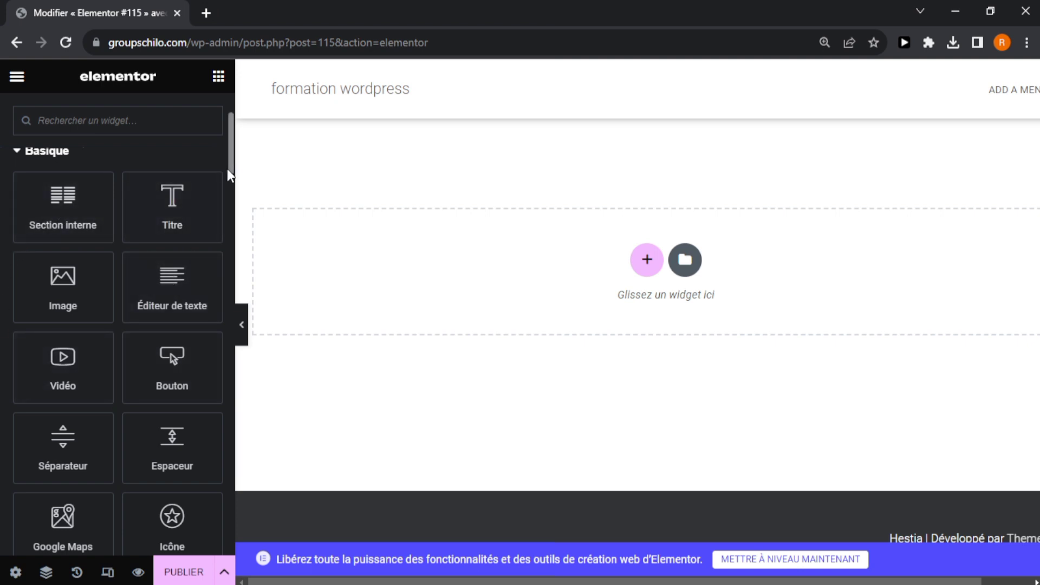
scroll(230, 176, "down", 2)
scroll(230, 176, "up", 3)
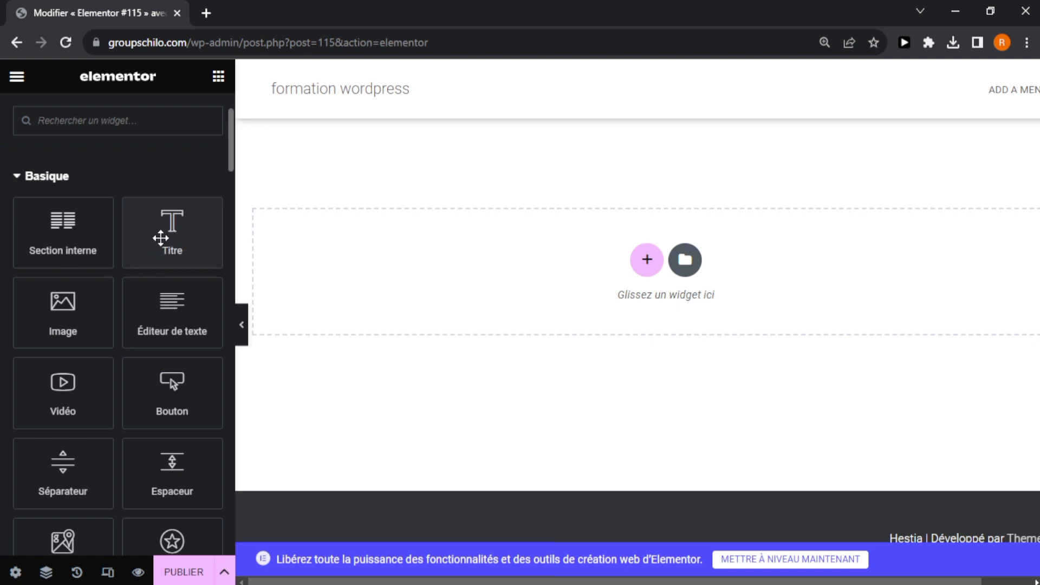
left_click_drag(161, 237, 222, 253)
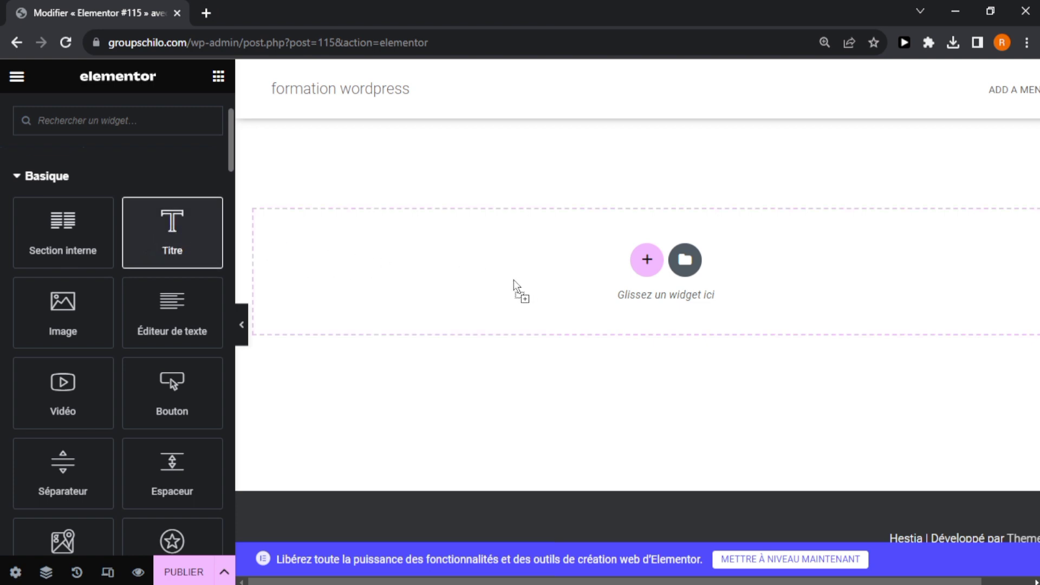
left_click_drag(513, 280, 410, 259)
left_click_drag(490, 276, 488, 276)
Replace the heading's placeholder text with "Bonjour".
double_click(506, 155)
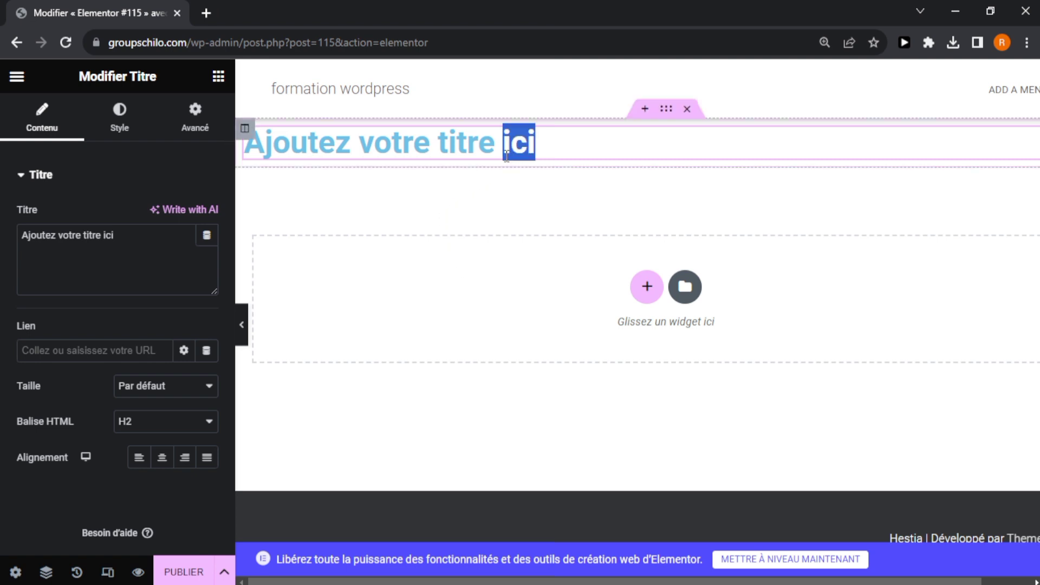
left_click(507, 156)
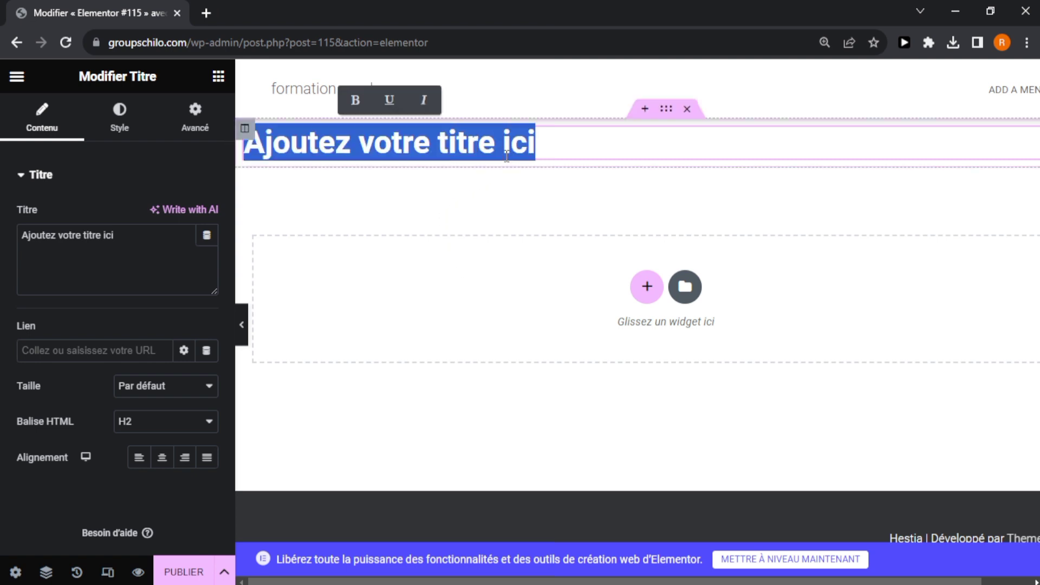
type("Bonjour")
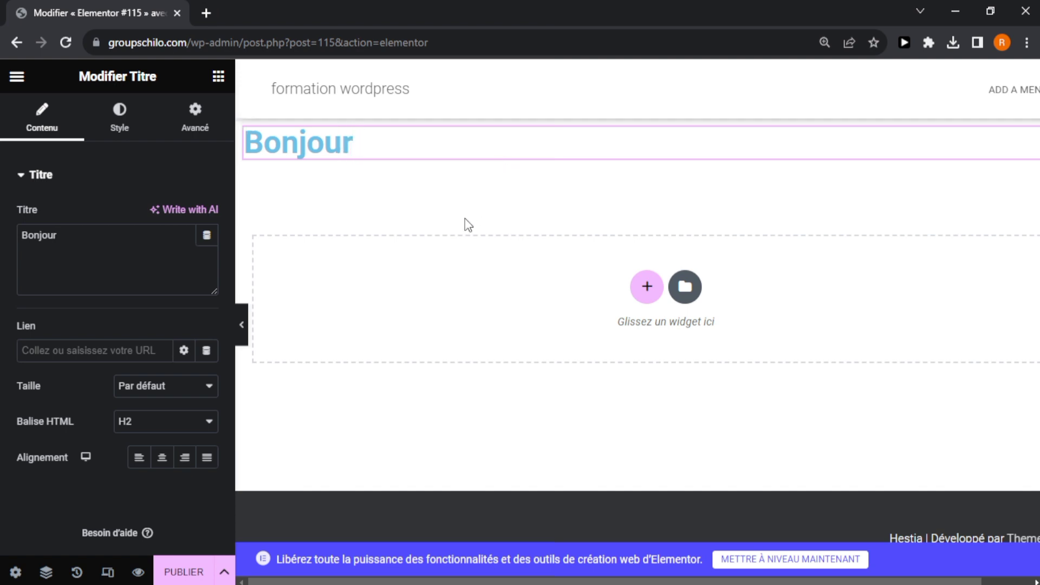
left_click(143, 253)
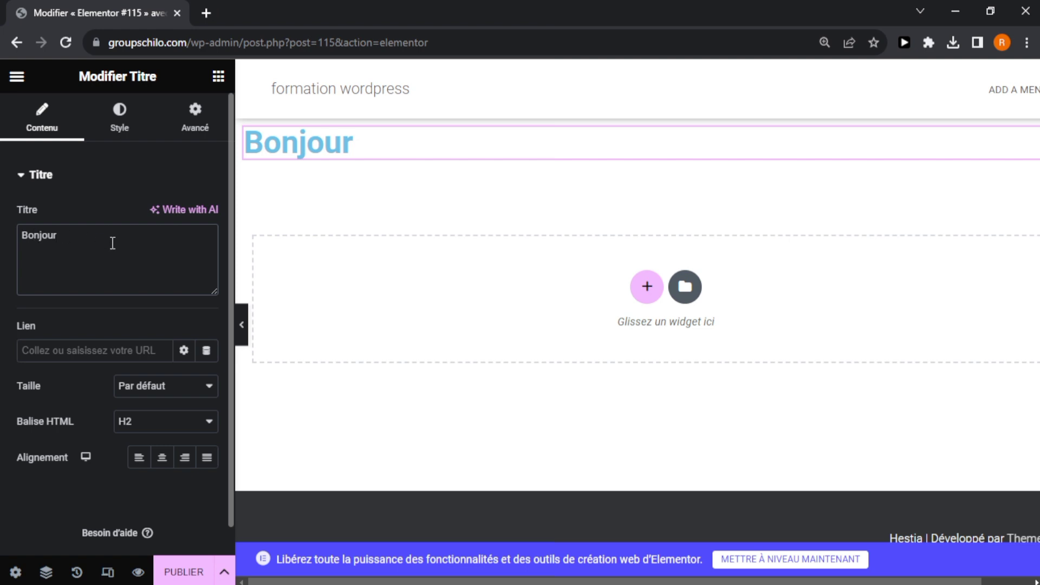
Try the Moyen, Petit and Grand sizes on the Bonjour heading and settle on XL.
scroll(231, 239, "down", 1)
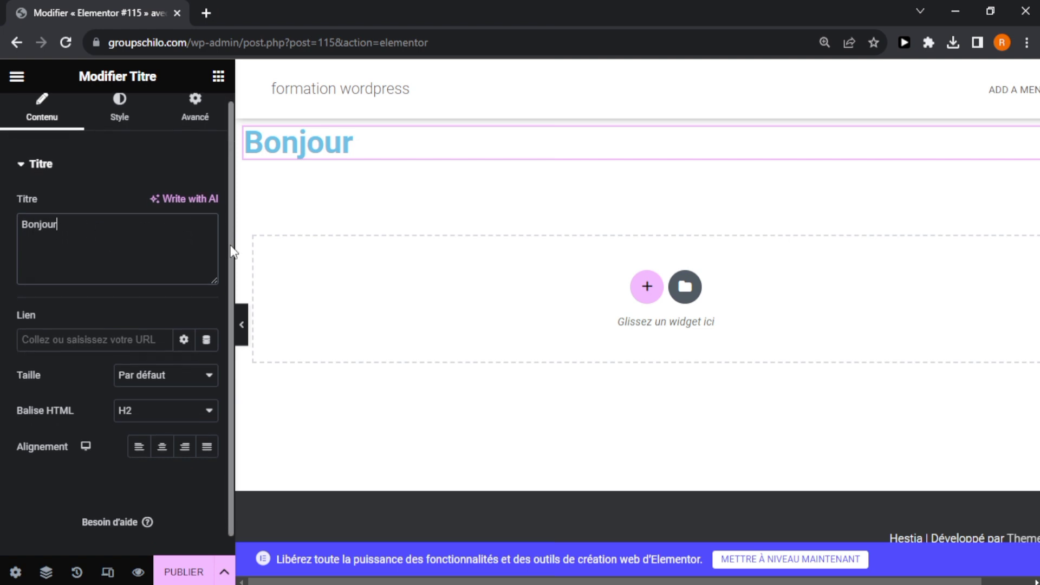
left_click(117, 323)
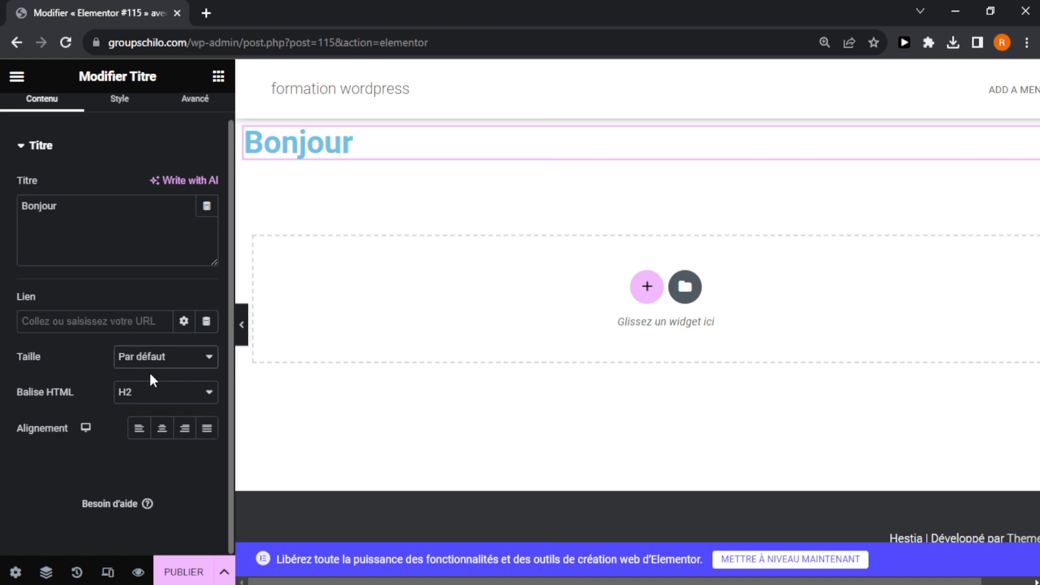
left_click(154, 401)
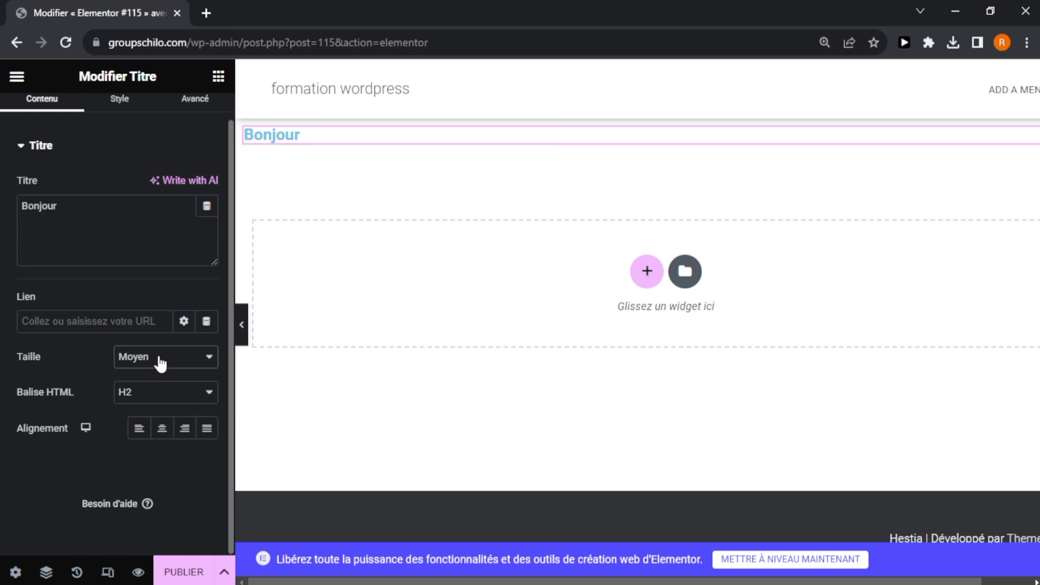
left_click(157, 385)
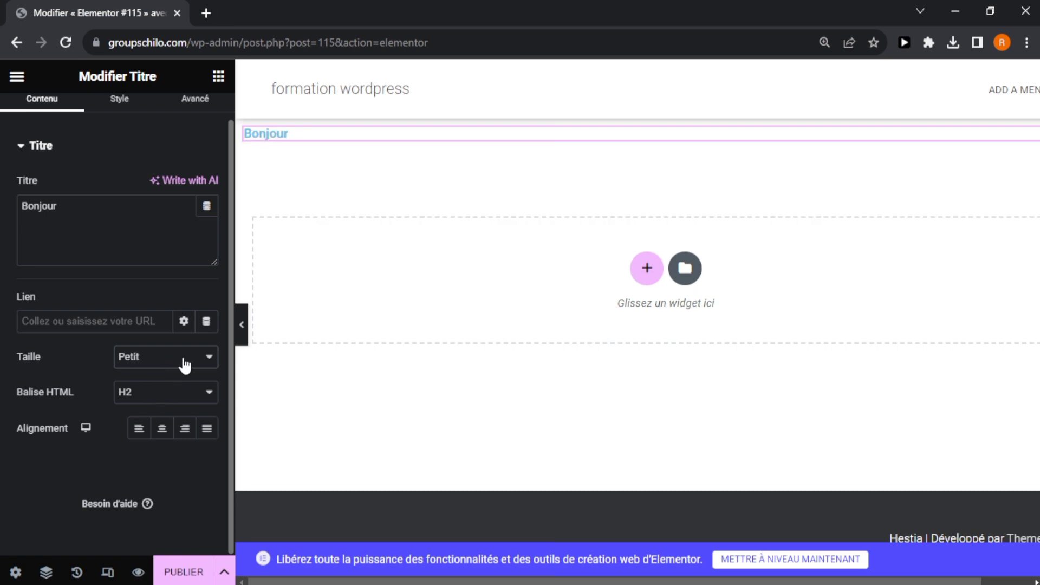
left_click(175, 414)
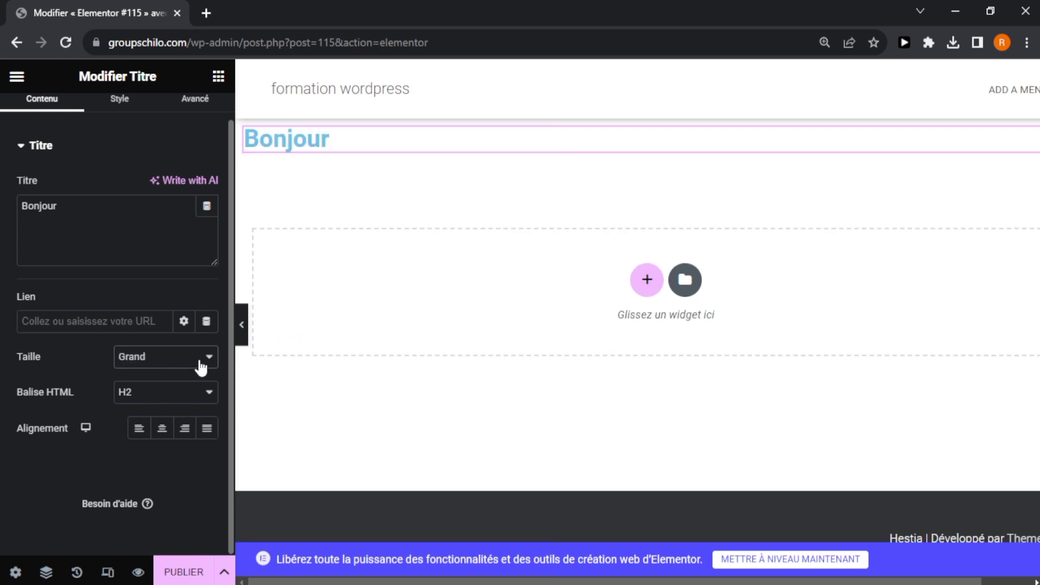
left_click(184, 428)
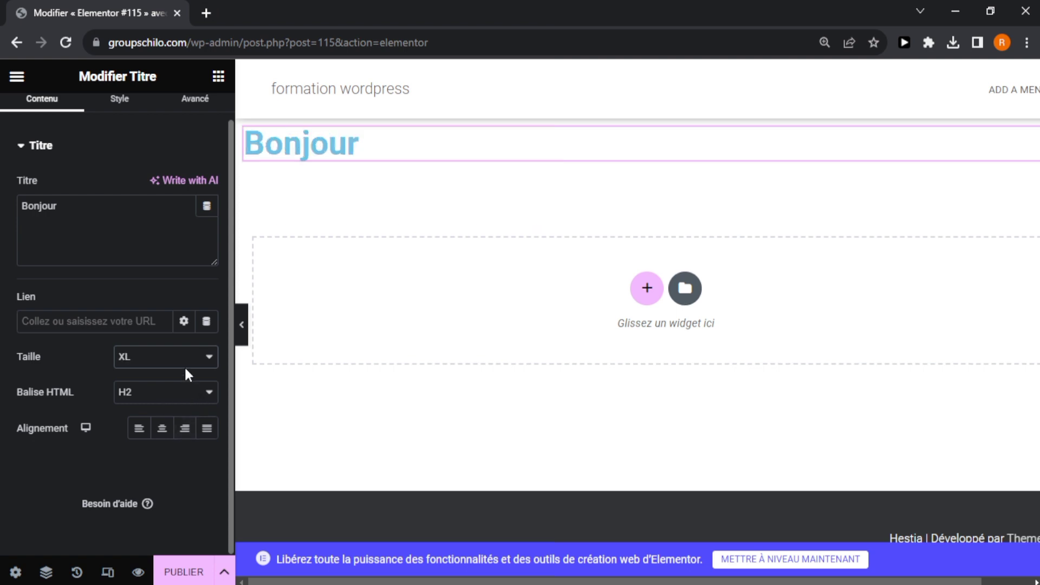
Try the H1 tag on the Bonjour heading before returning to H2, and set its alignment to Centré after trying the other alignments.
left_click(141, 415)
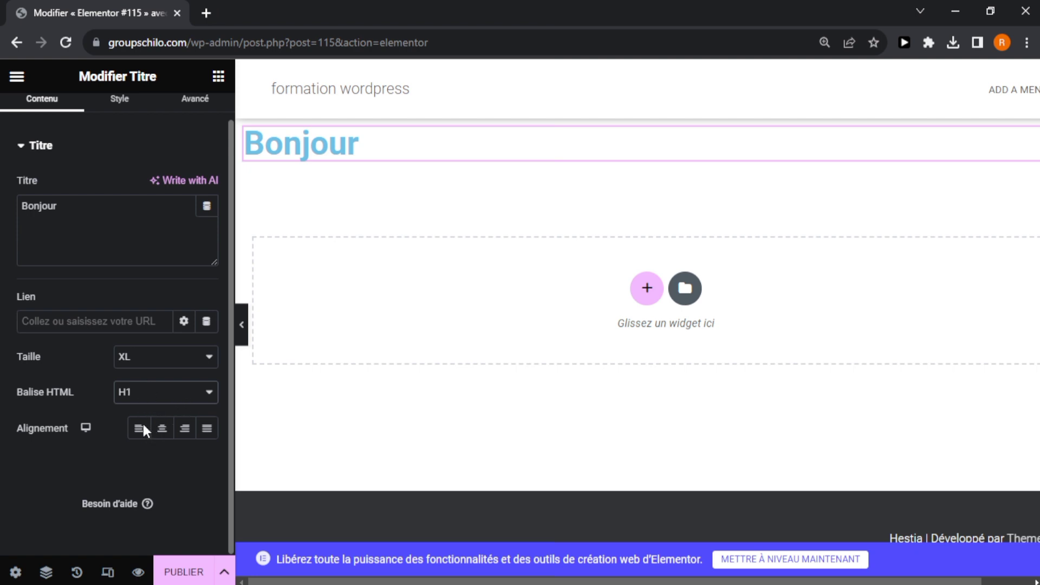
key("Down")
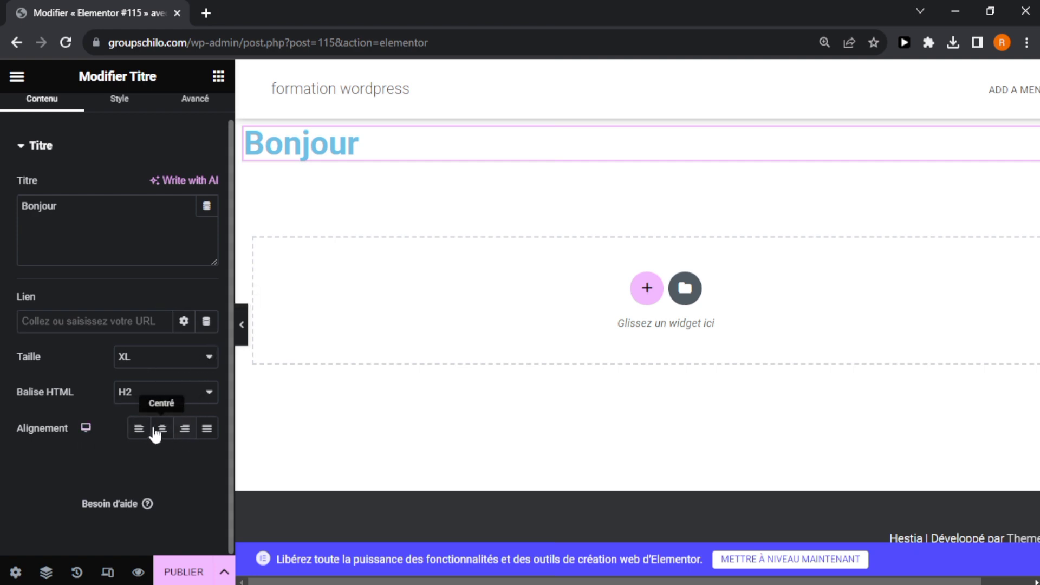
left_click(166, 428)
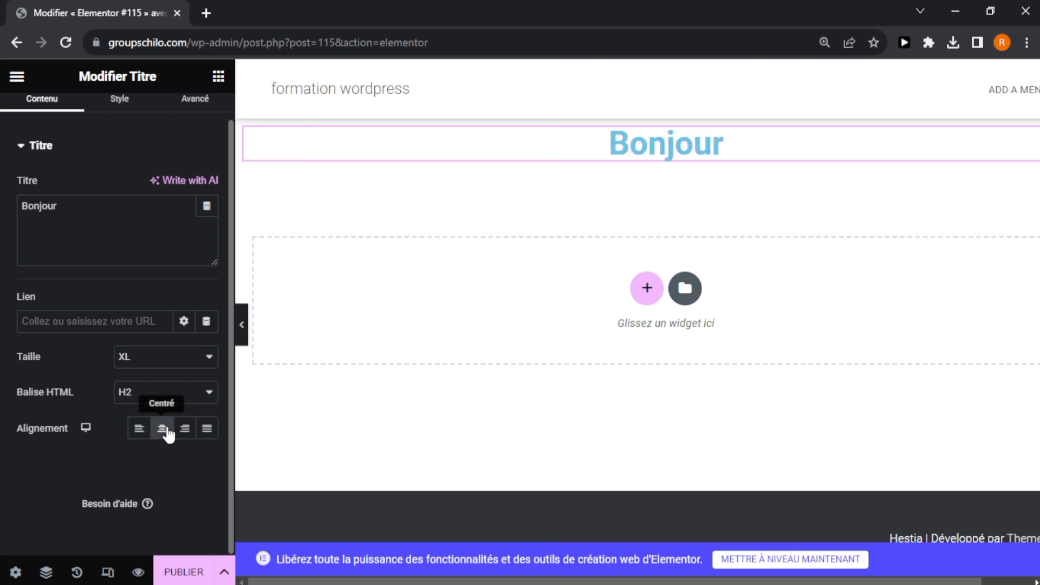
left_click(188, 431)
left_click(209, 432)
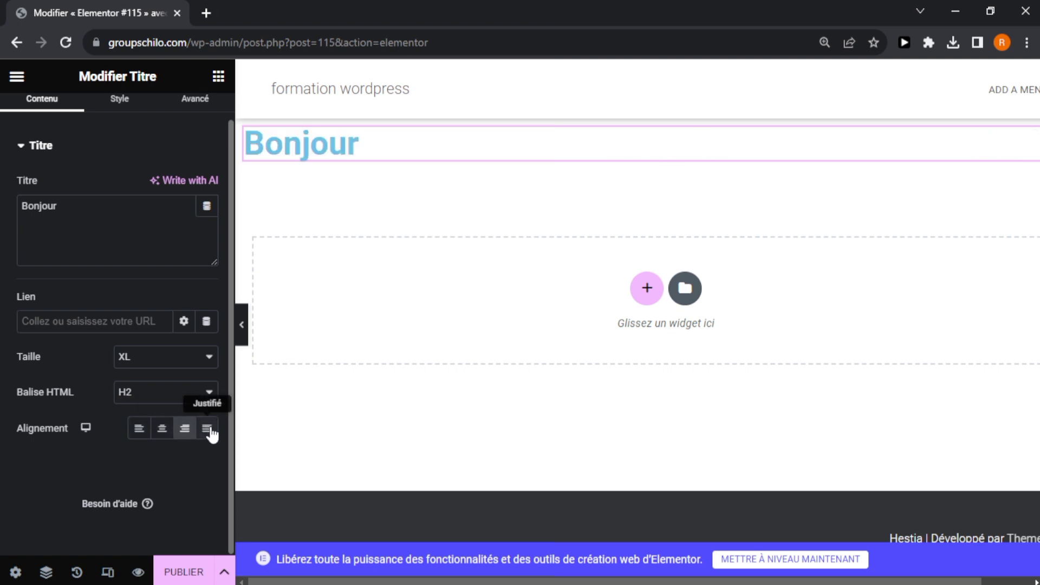
left_click(186, 431)
left_click(163, 432)
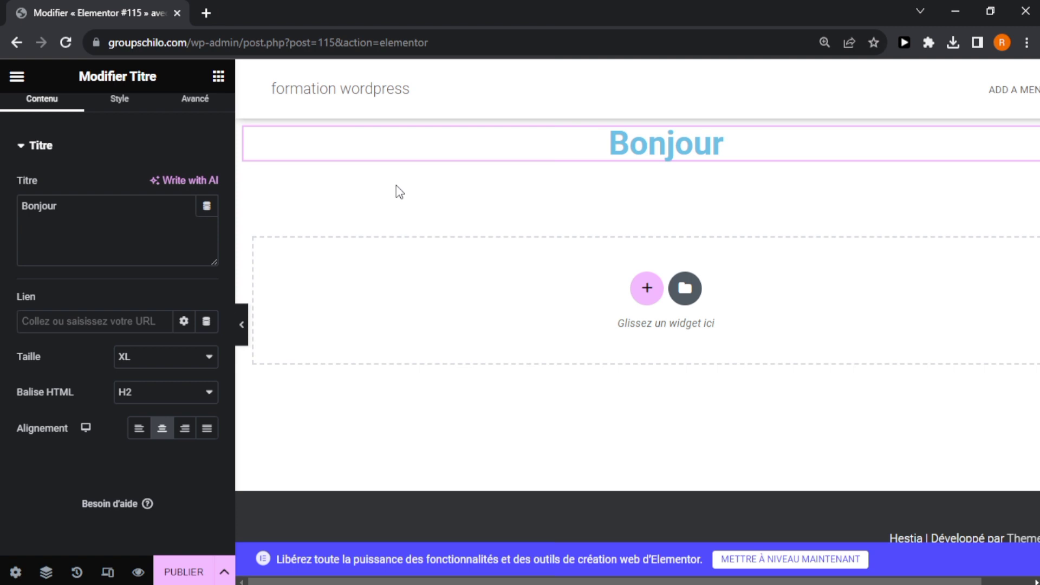
Add a section with two equal columns below the heading and place an Image widget in its left column.
left_click(636, 290)
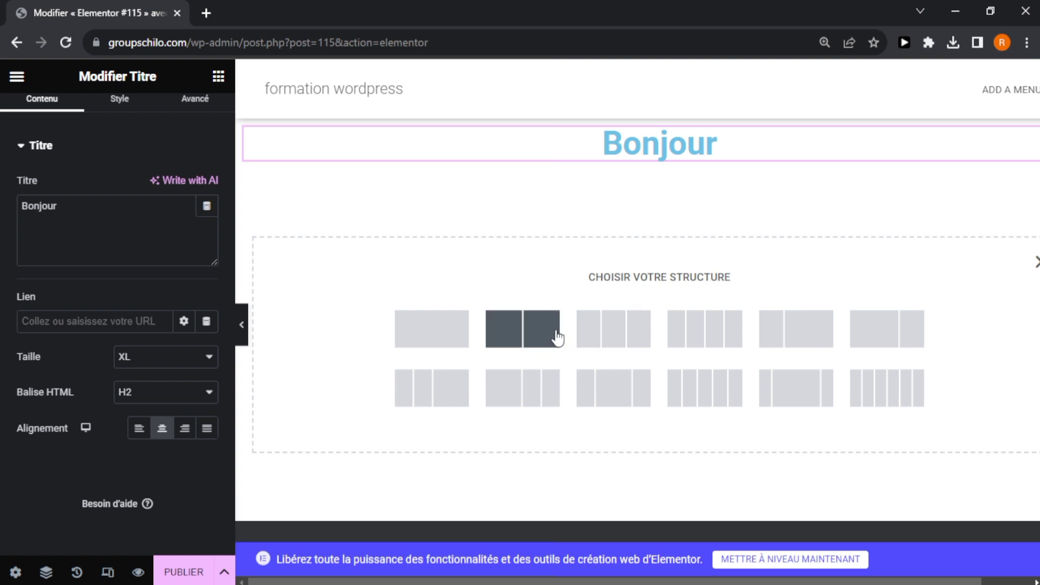
left_click(531, 334)
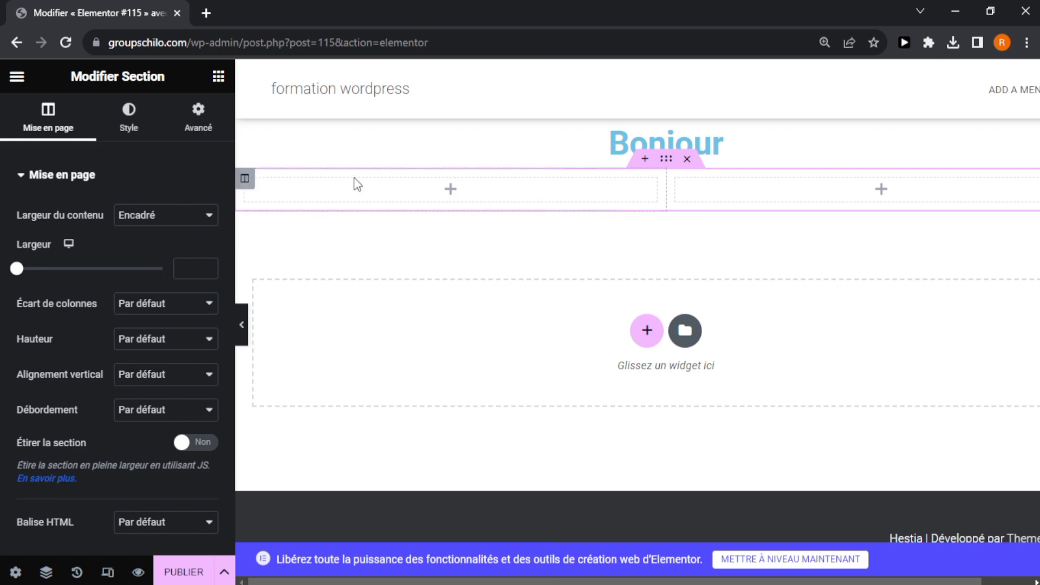
left_click(396, 184)
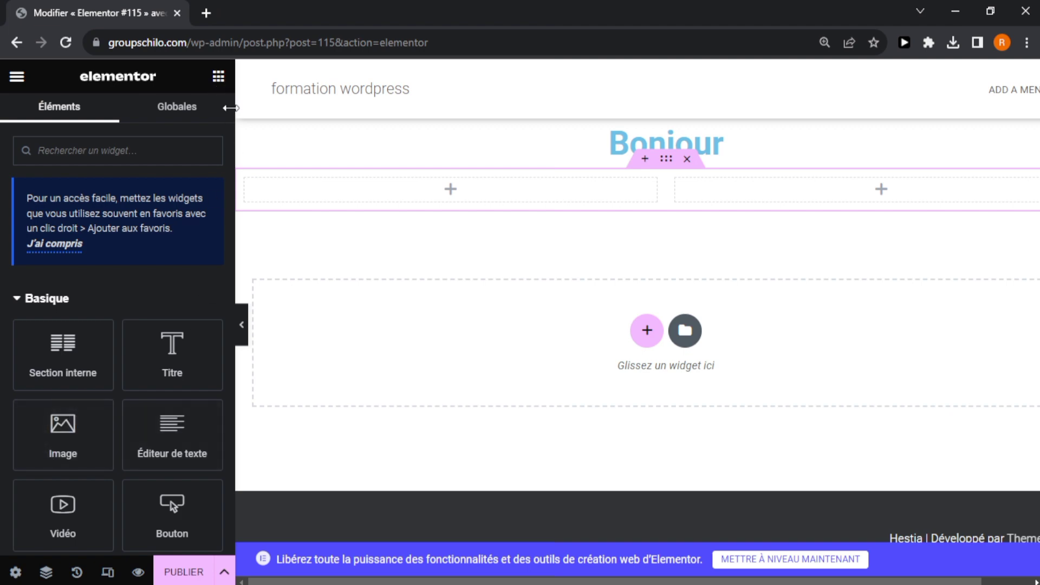
left_click_drag(231, 132, 233, 168)
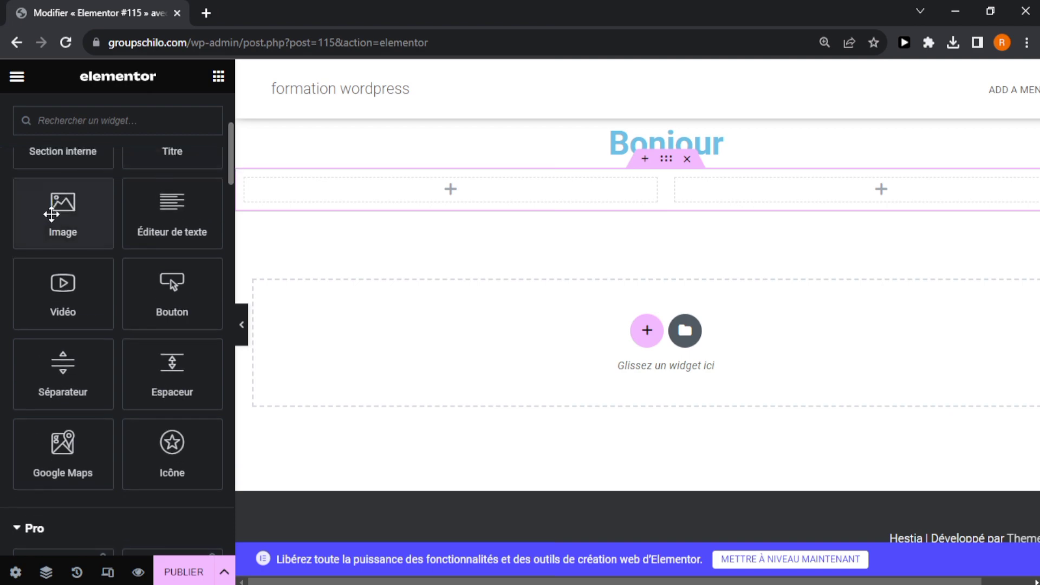
left_click_drag(60, 218, 311, 191)
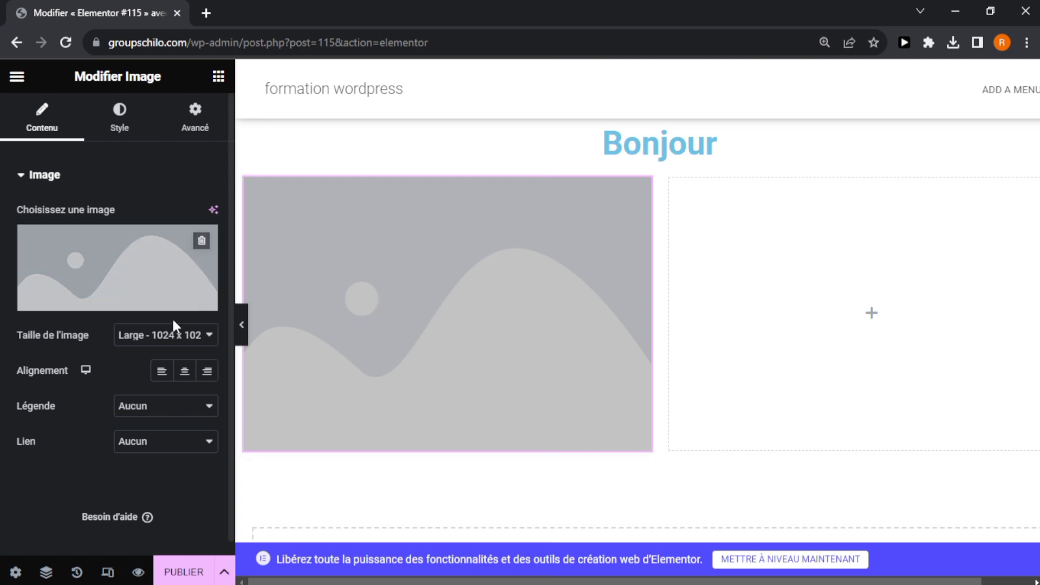
Open the media library for the Image widget and select undraw_innovative_b409.png, the illustration of a man painting an orange circle.
mouse_move(102, 260)
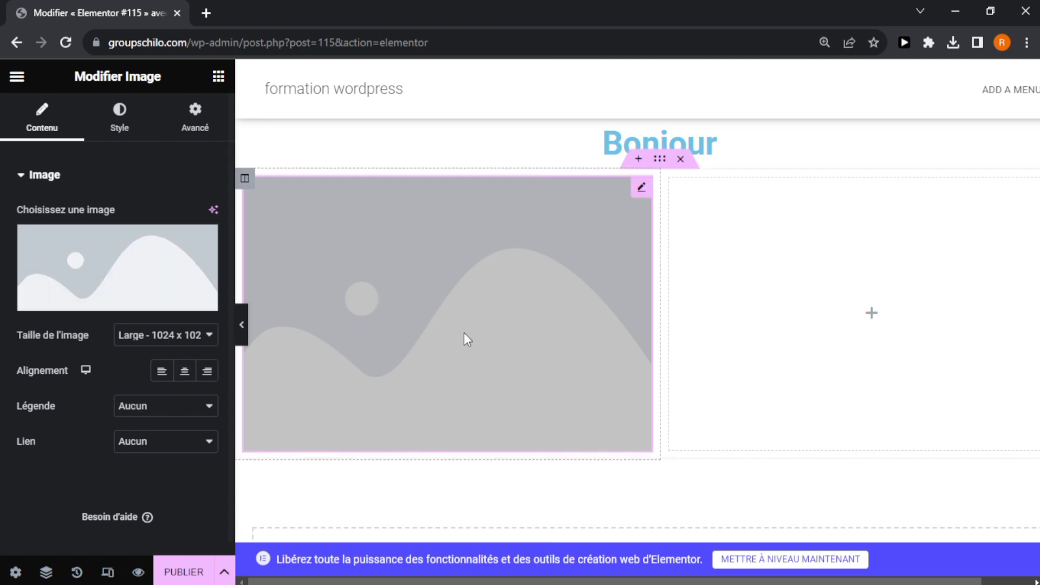
mouse_move(101, 282)
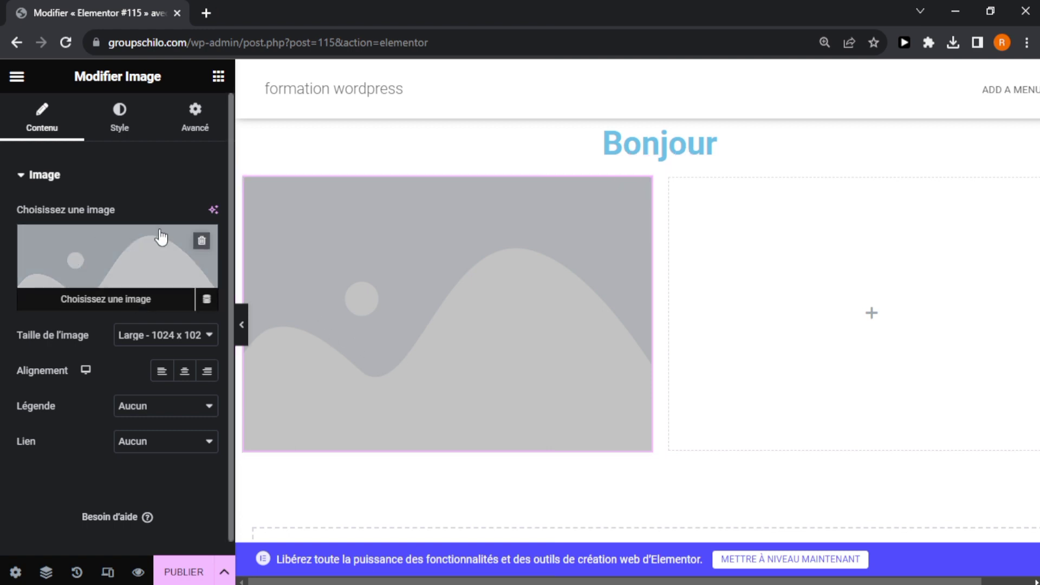
left_click(101, 286)
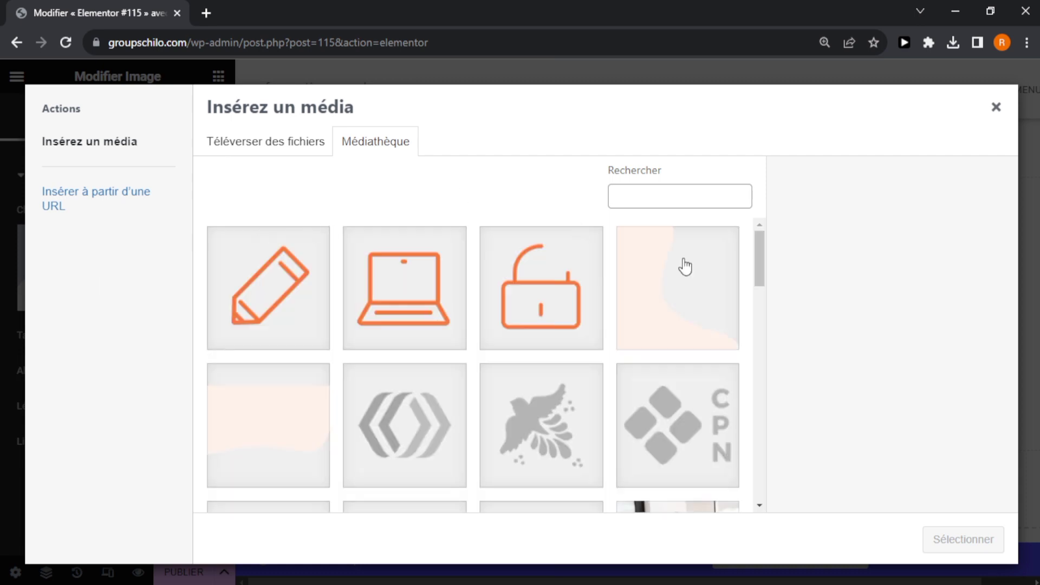
left_click_drag(759, 271, 758, 367)
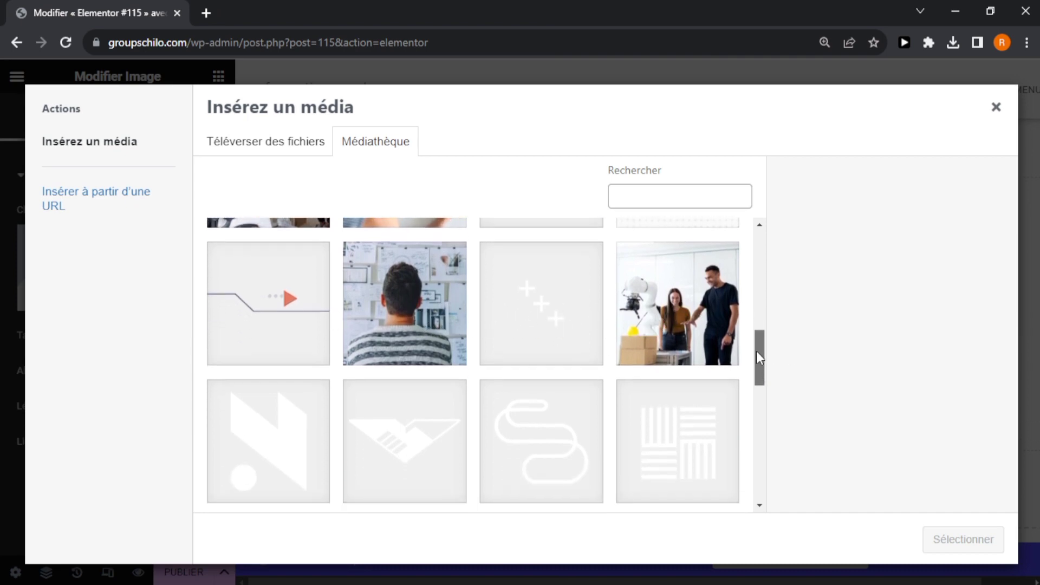
left_click_drag(756, 352, 767, 455)
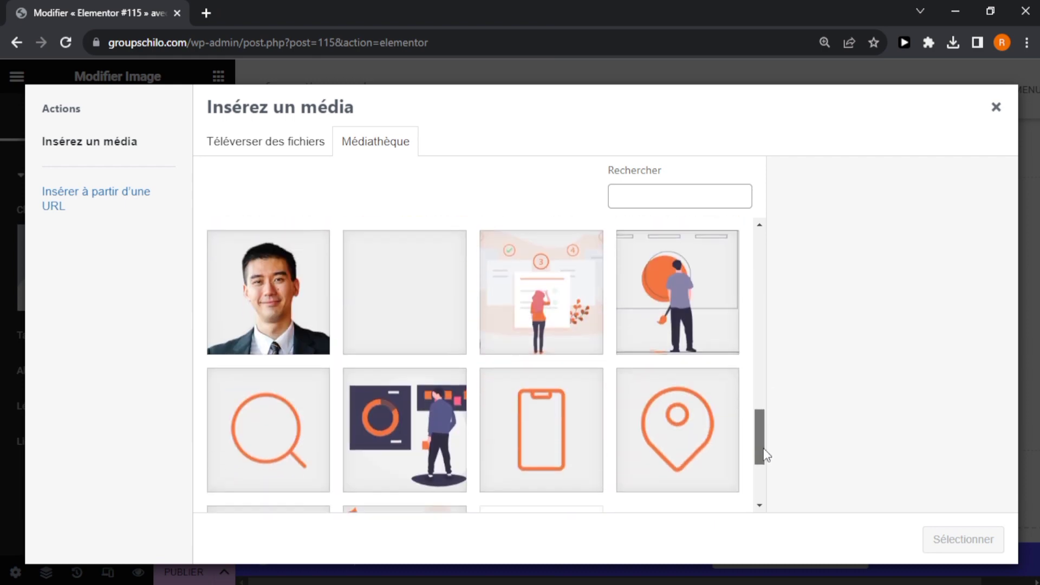
left_click(678, 304)
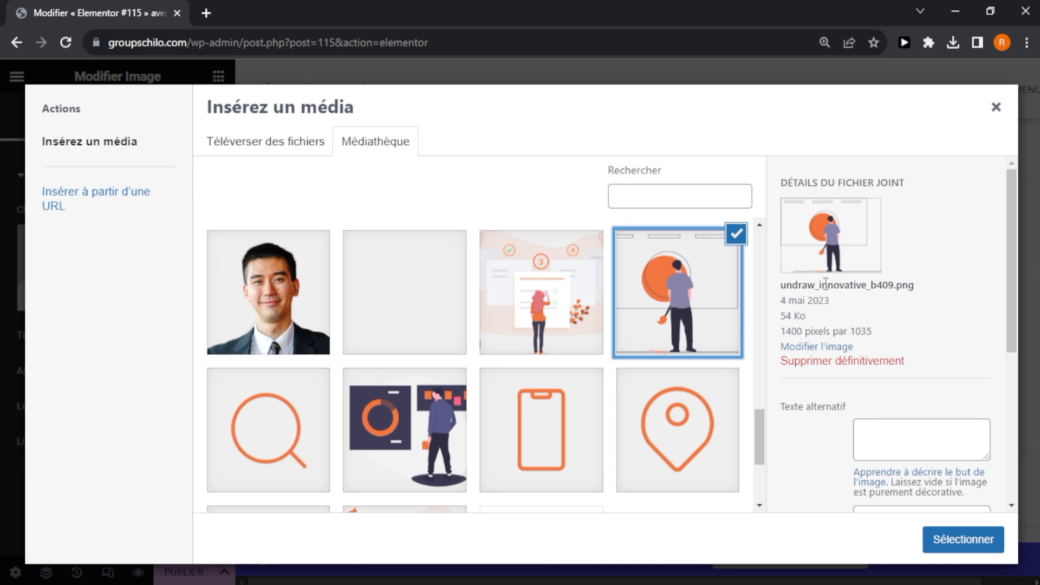
Review the selected image's alternative text, title, caption, description and file URL fields, and insert it into the Image widget.
left_click_drag(1010, 274, 1009, 376)
left_click_drag(1010, 425, 1014, 333)
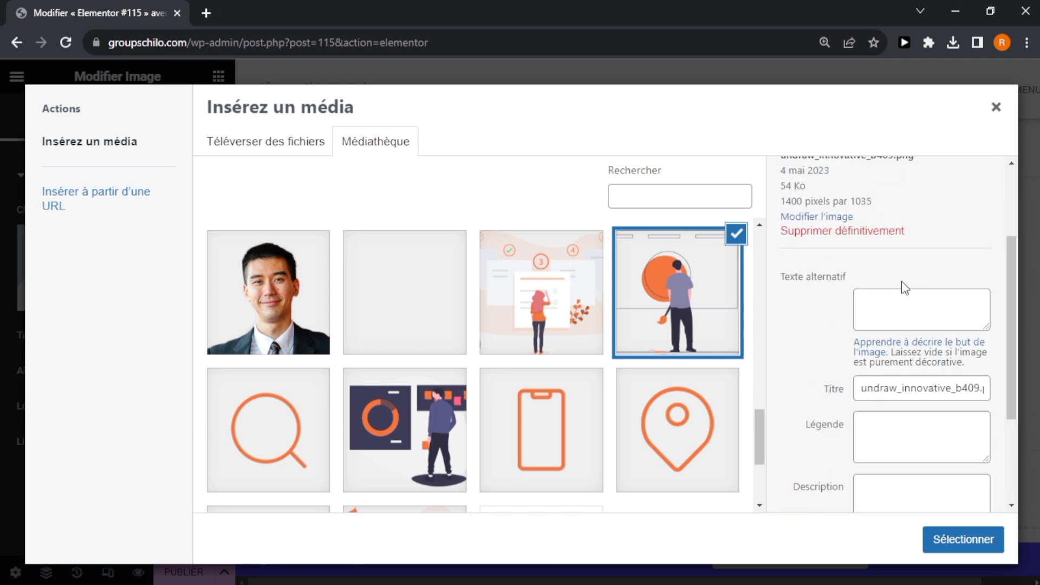
left_click(921, 308)
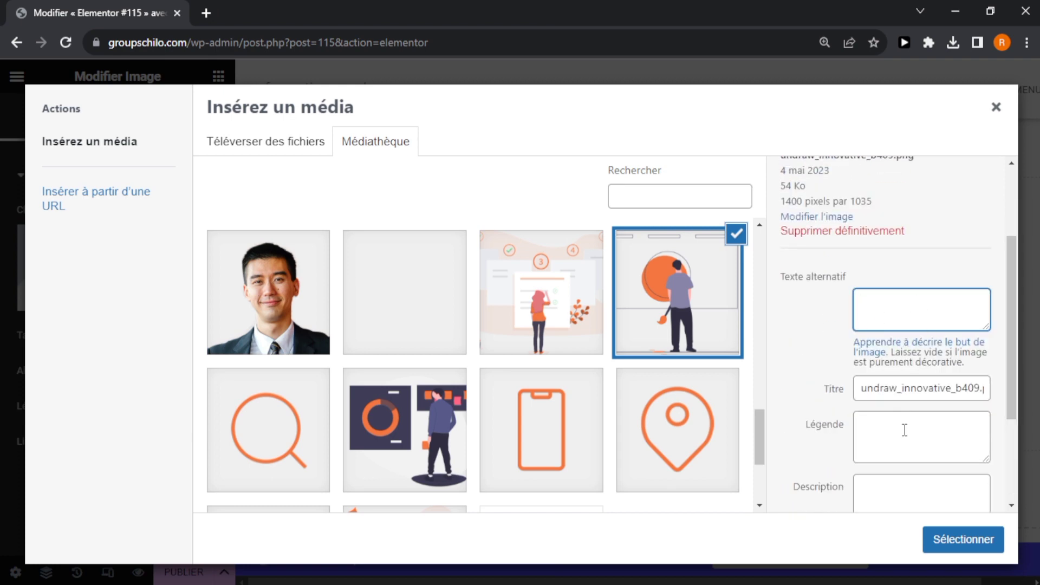
left_click(910, 393)
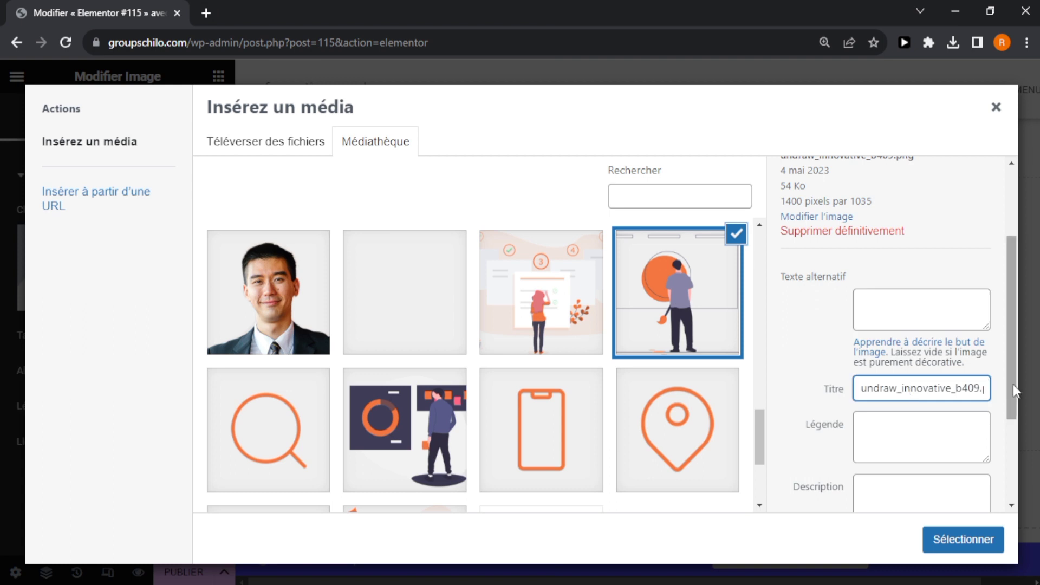
left_click_drag(1013, 386, 1003, 488)
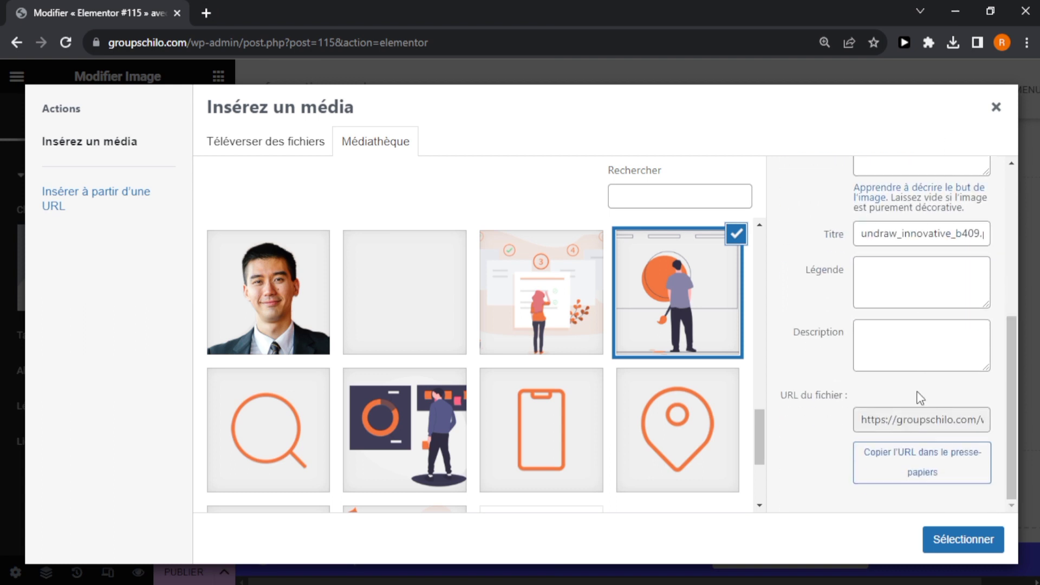
left_click(943, 539)
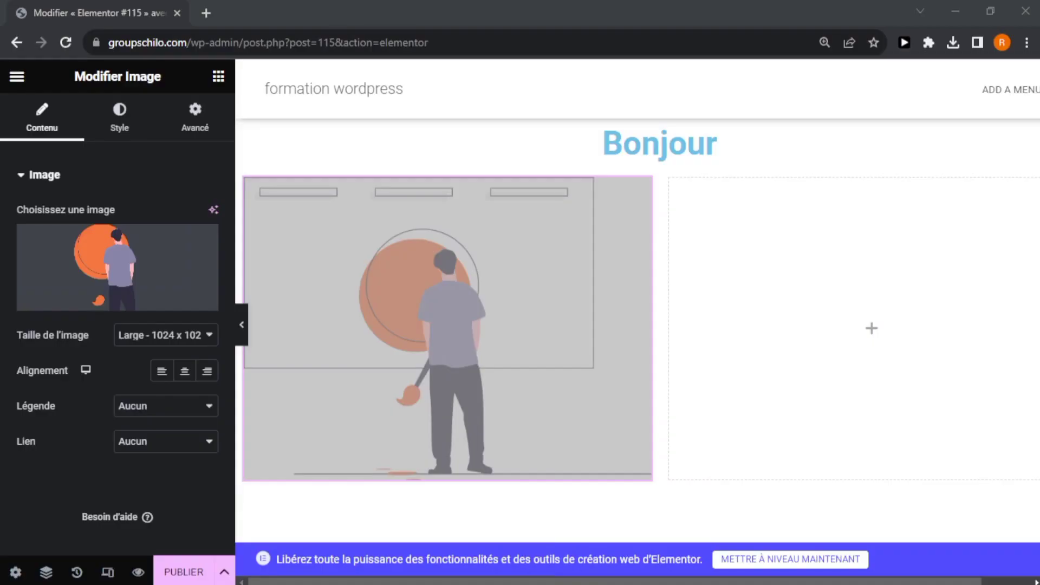
Place a Séparateur widget in the empty right column and set its width to 98%.
left_click(784, 366)
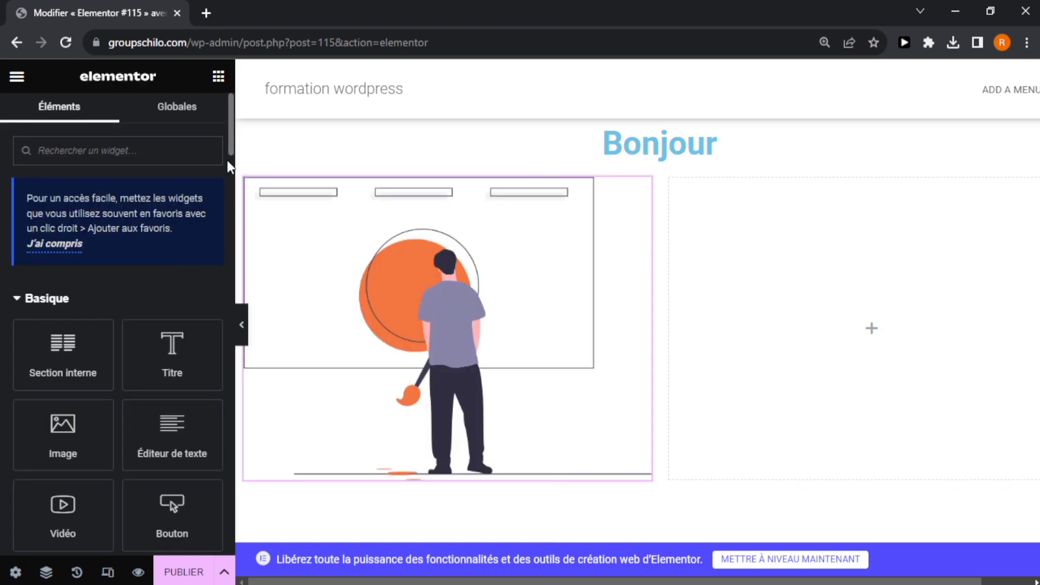
left_click_drag(229, 152, 225, 199)
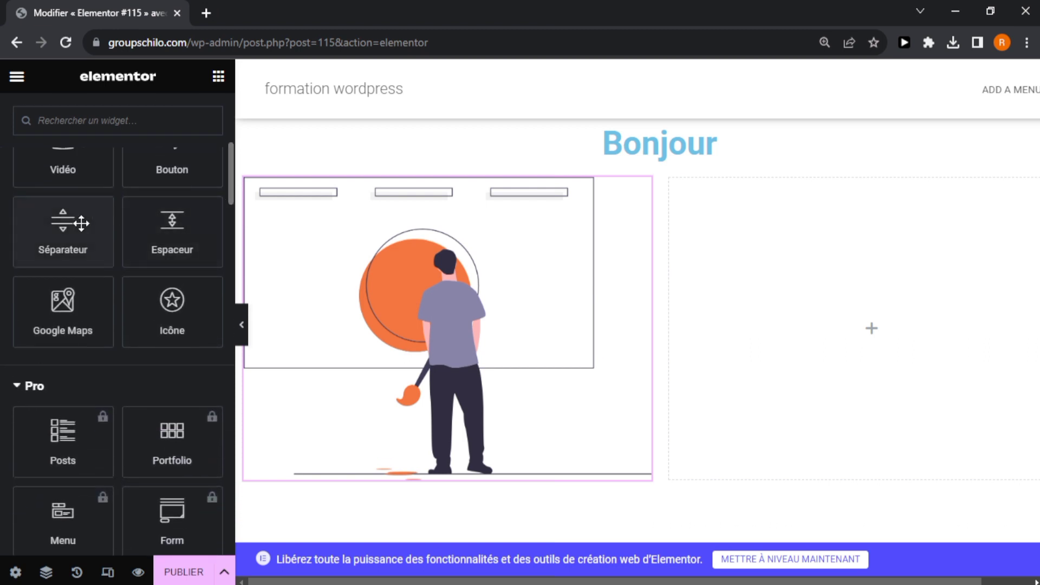
left_click_drag(81, 223, 780, 270)
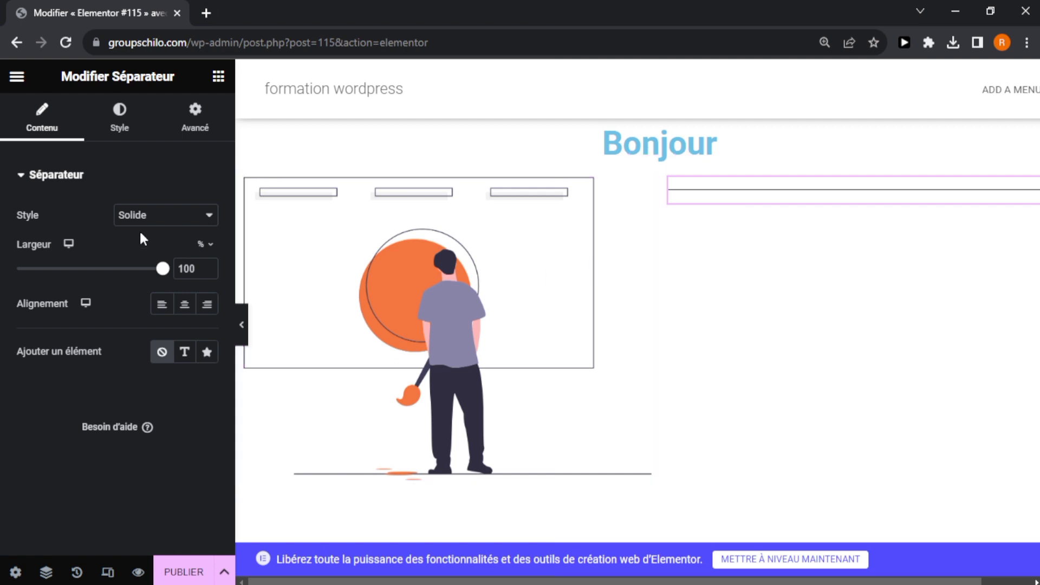
mouse_move(163, 268)
left_mouse_down()
mouse_move(105, 274)
mouse_move(166, 279)
mouse_move(138, 273)
mouse_move(160, 271)
left_mouse_up()
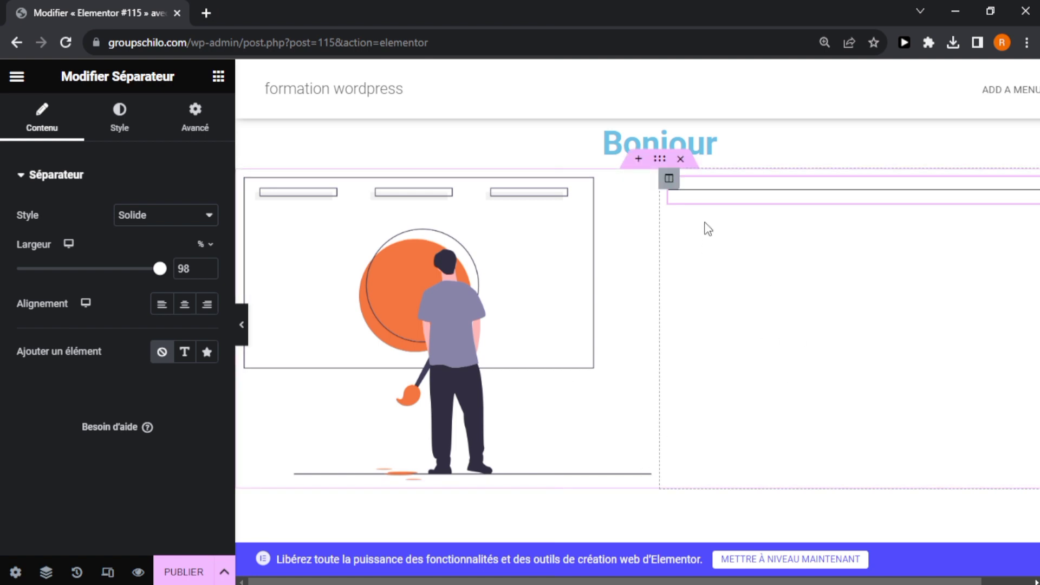
Duplicate the separator twice so that three separators are stacked in the right column.
right_click(701, 192)
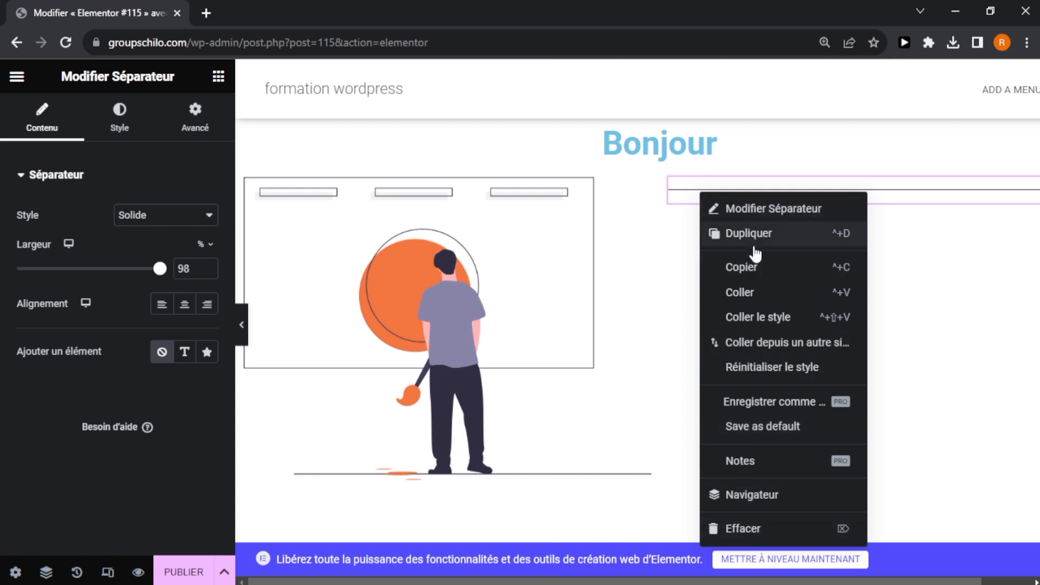
left_click(773, 244)
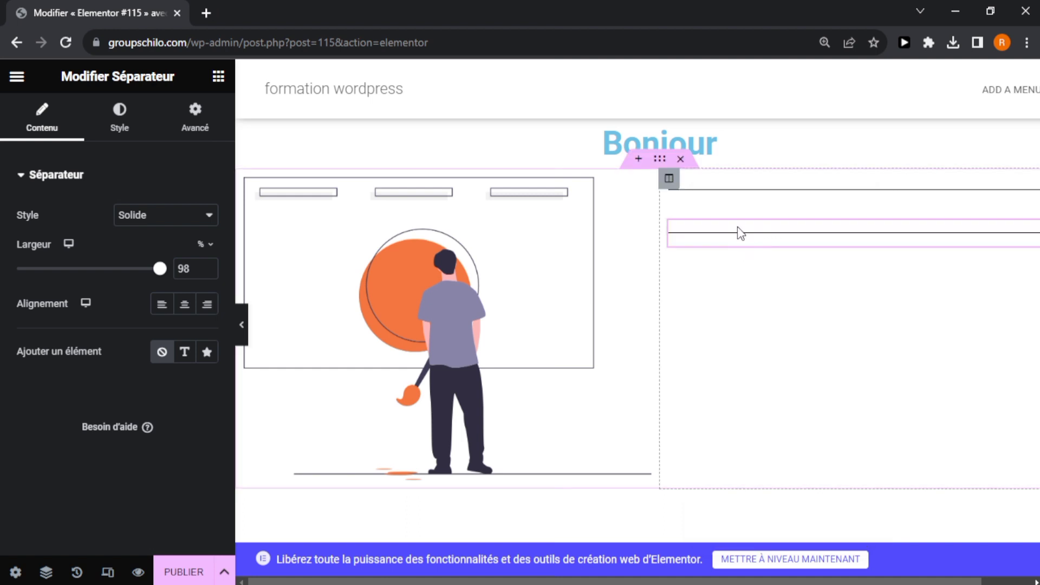
right_click(744, 235)
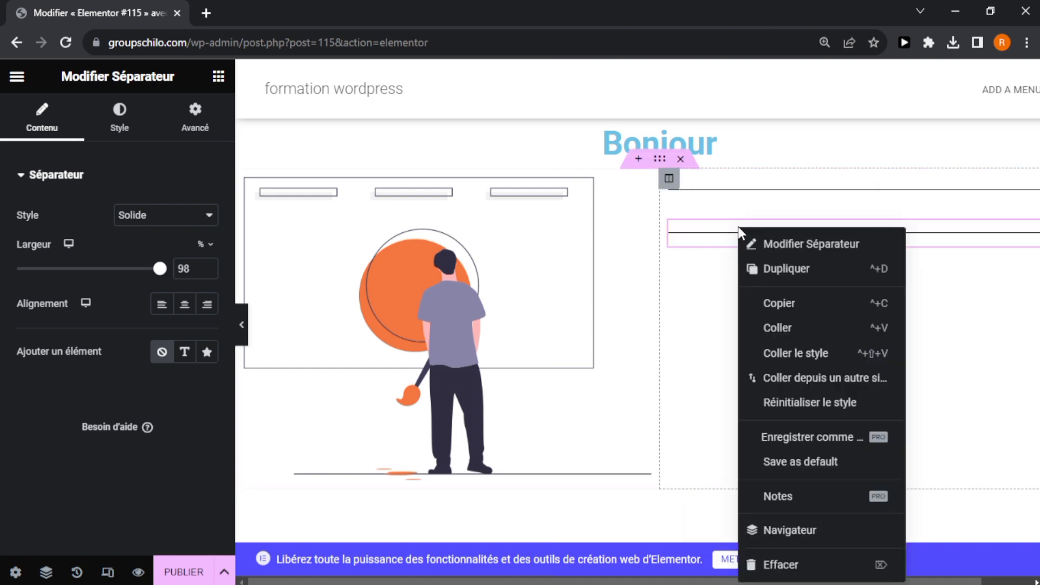
left_click(758, 270)
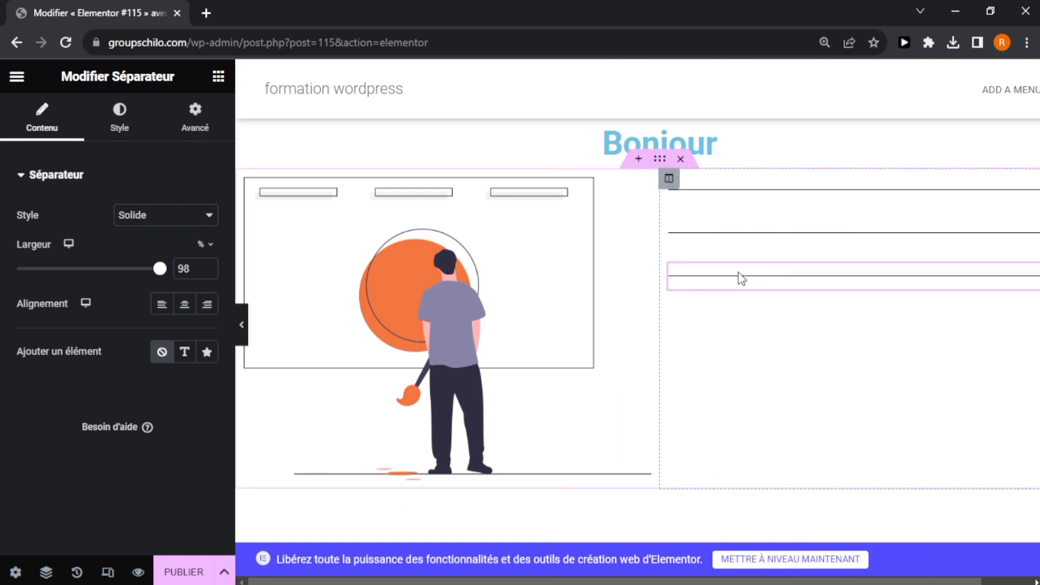
Delete all three separators from the right column, starting with the lowest one.
right_click(738, 273)
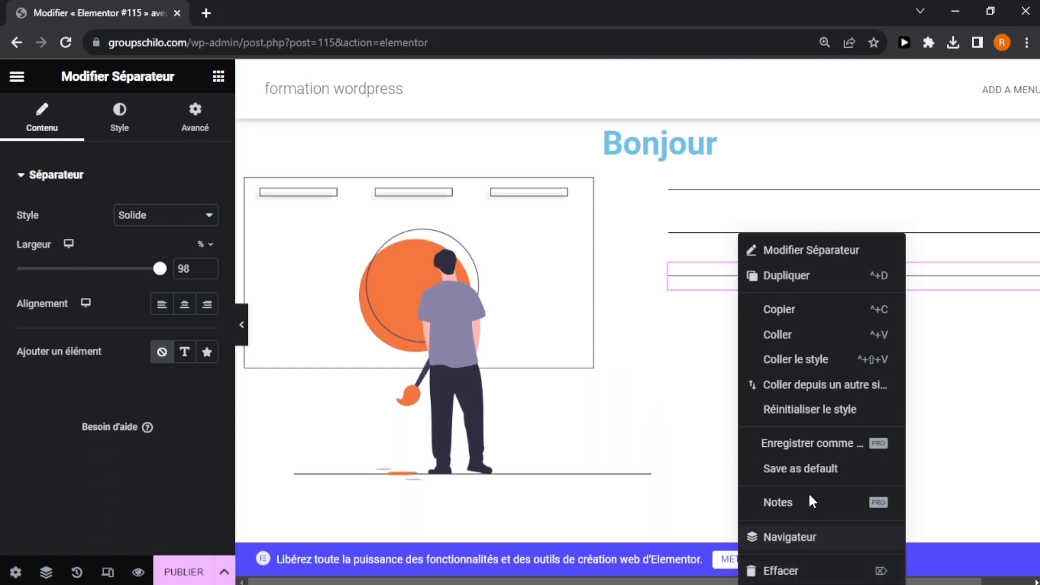
left_click(788, 575)
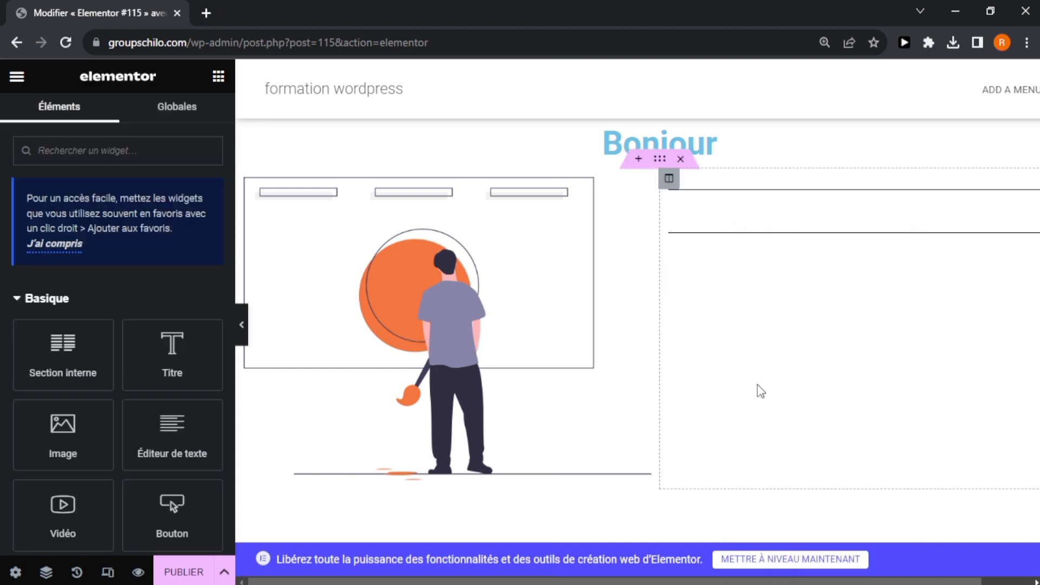
left_click(718, 234)
right_click(715, 232)
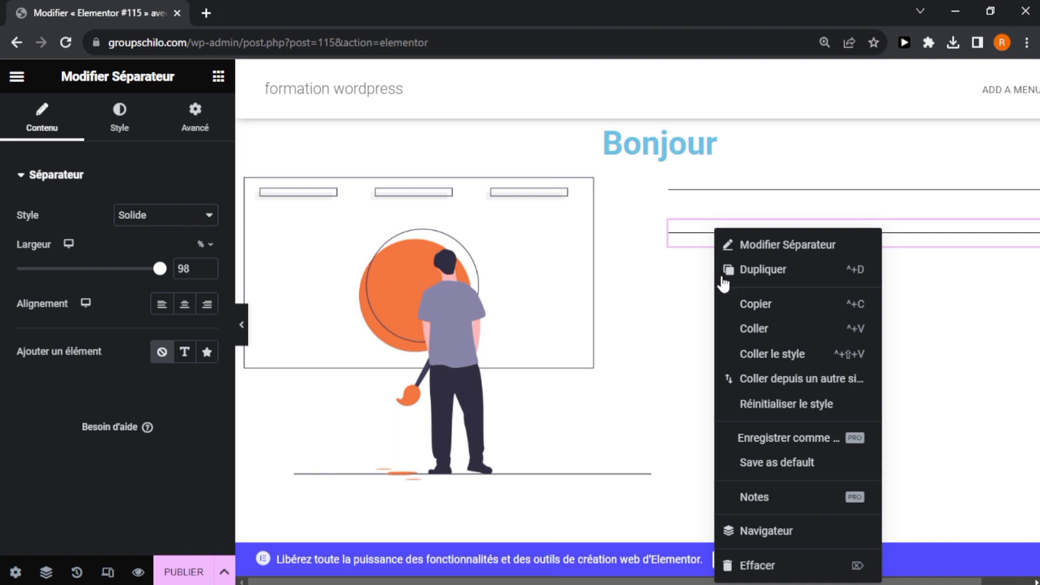
left_click(769, 563)
left_click(736, 187)
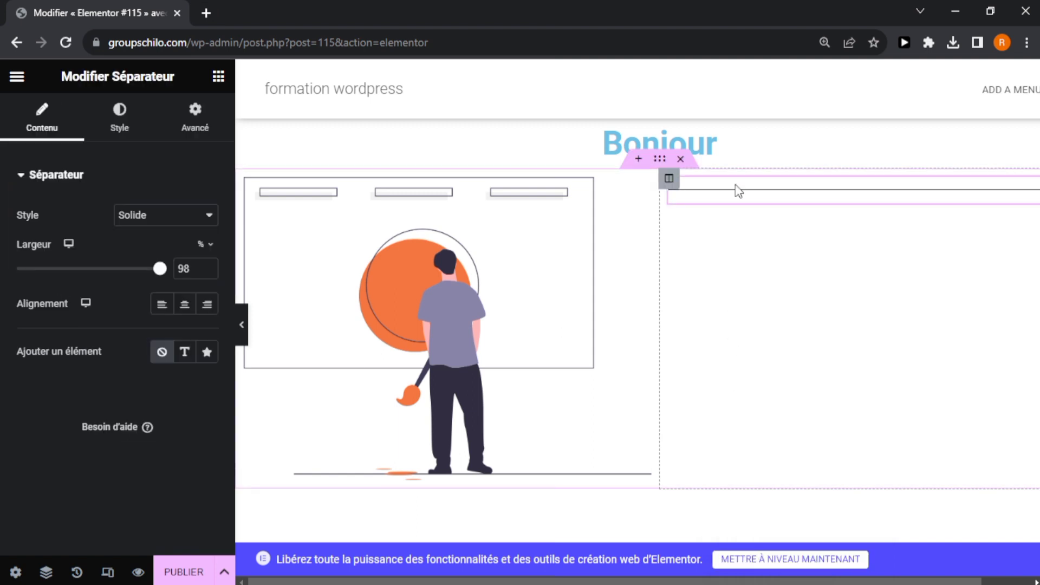
right_click(735, 185)
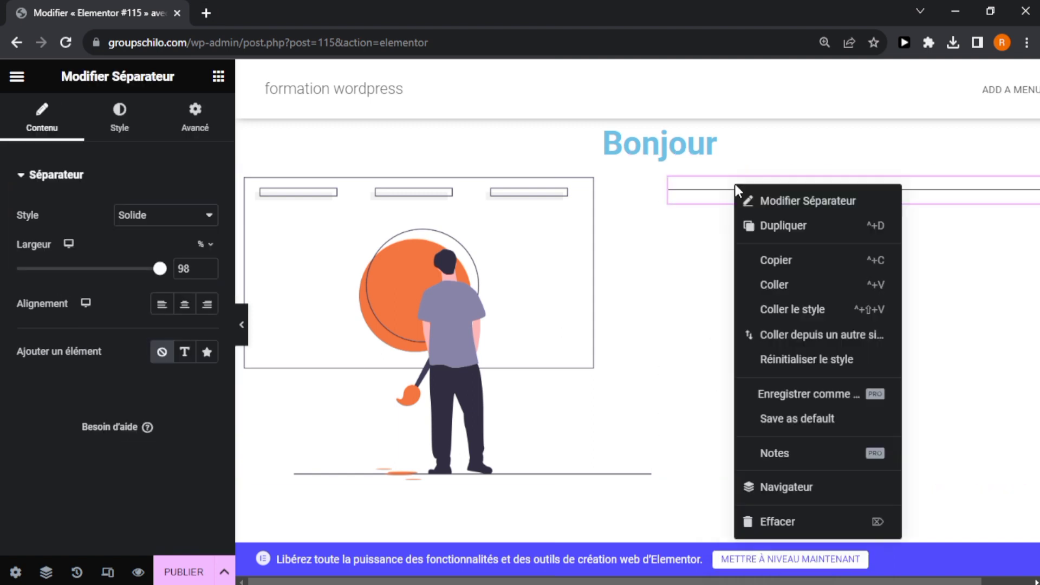
left_click(779, 521)
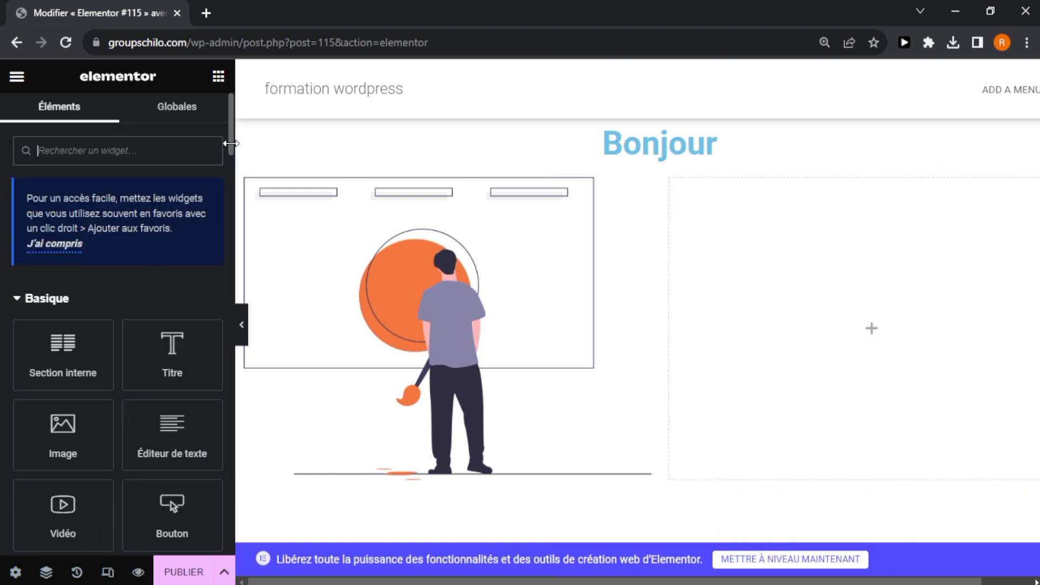
Place an Éditeur de texte widget in the empty right column and review its content options, including Lettrine and column settings.
left_click_drag(229, 144, 231, 173)
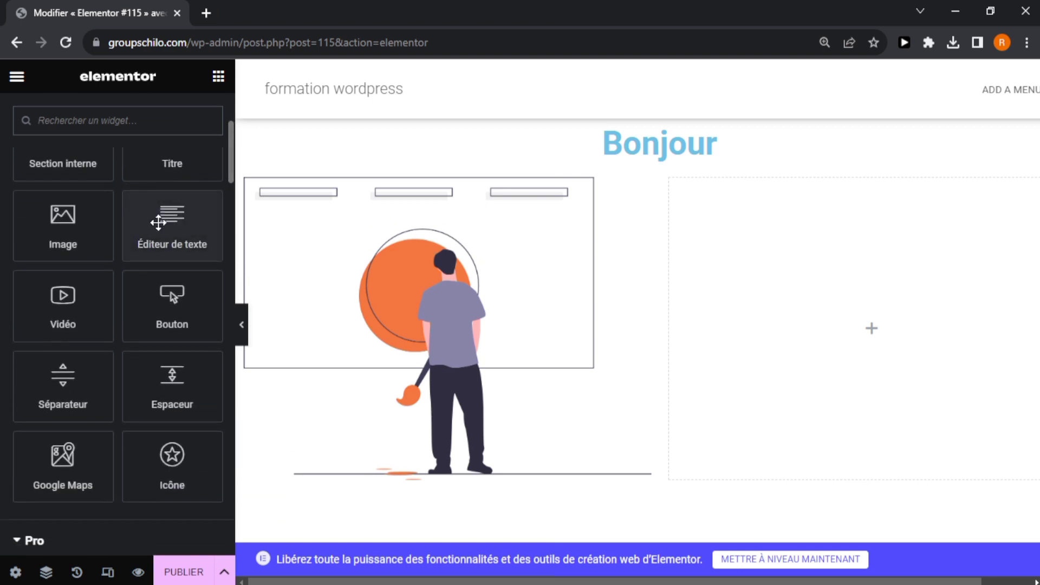
left_click_drag(130, 229, 728, 225)
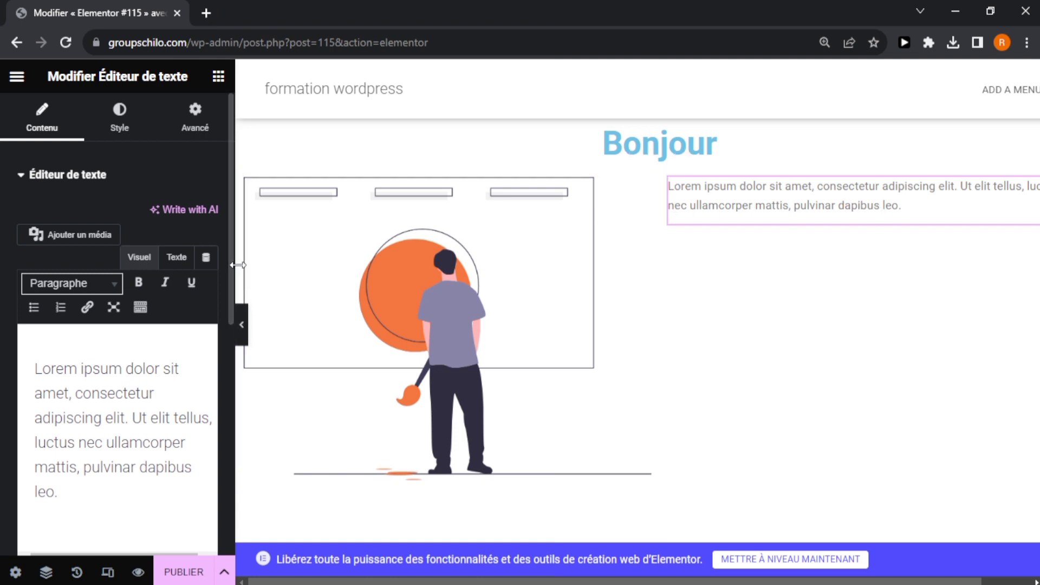
scroll(137, 279, "down", 3)
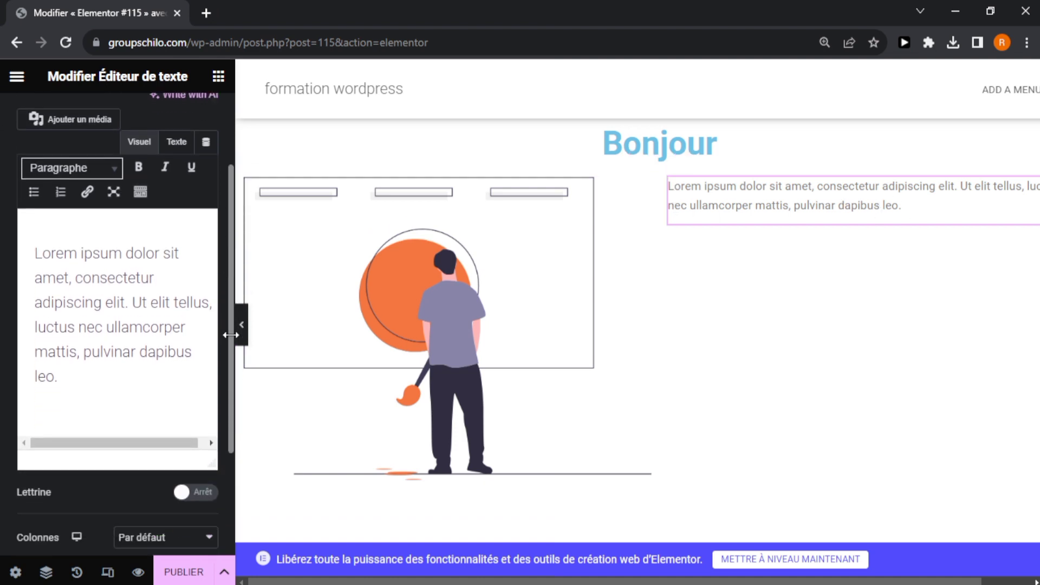
triple_click(109, 243)
triple_click(109, 305)
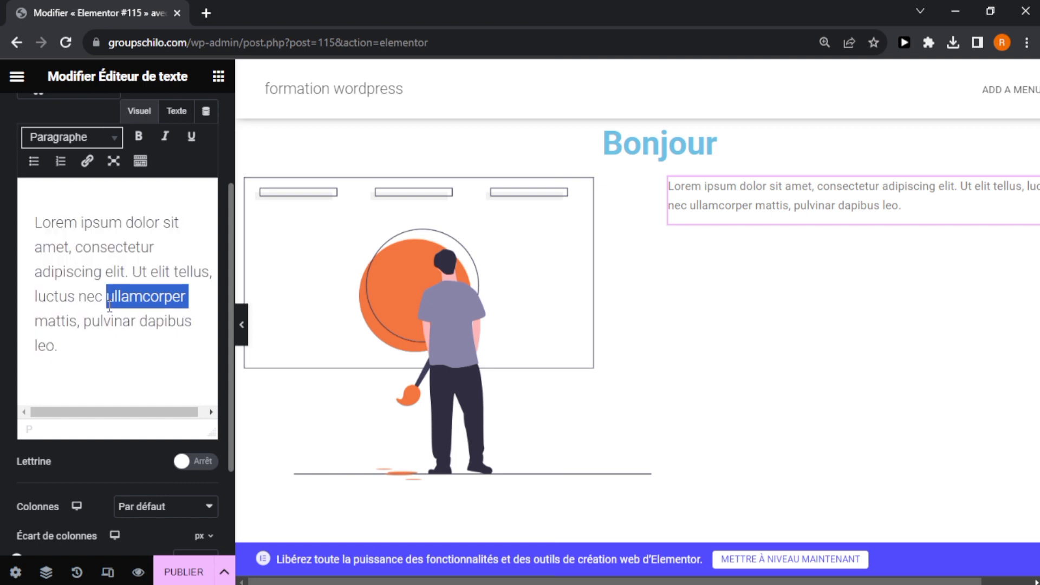
left_click(57, 270)
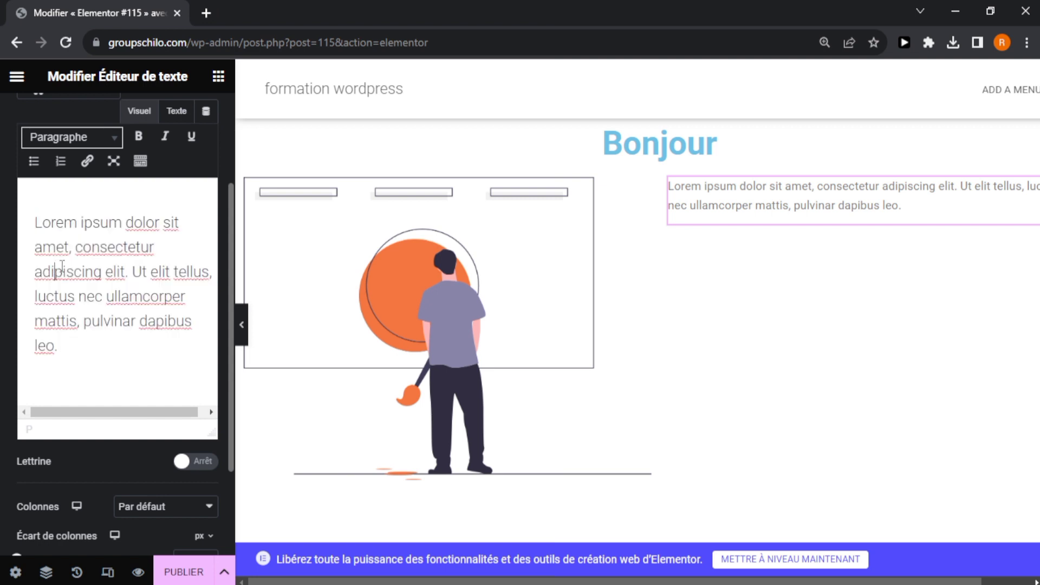
scroll(227, 165, "down", 3)
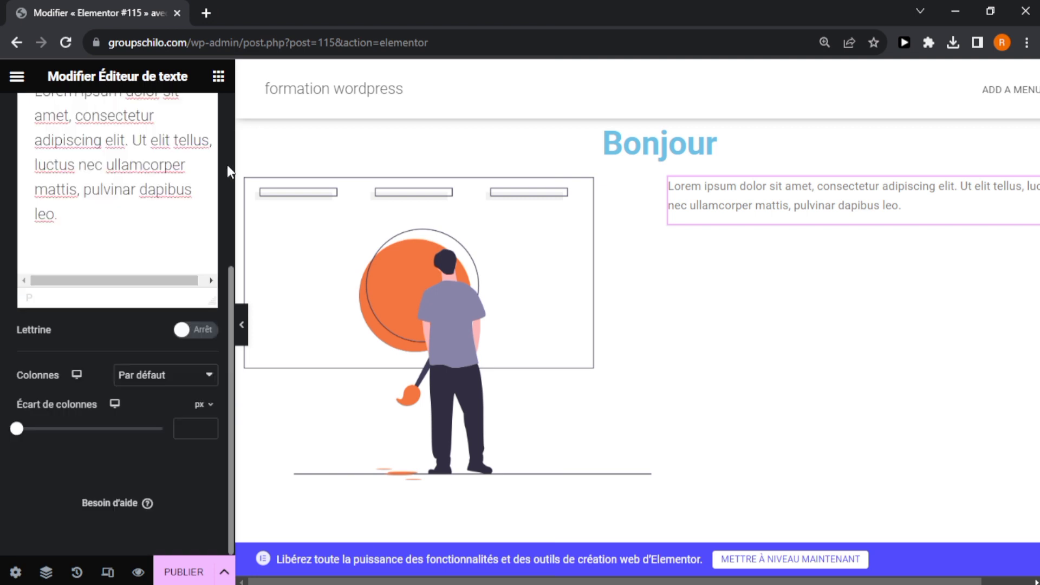
scroll(228, 204, "up", 5)
scroll(227, 204, "down", 5)
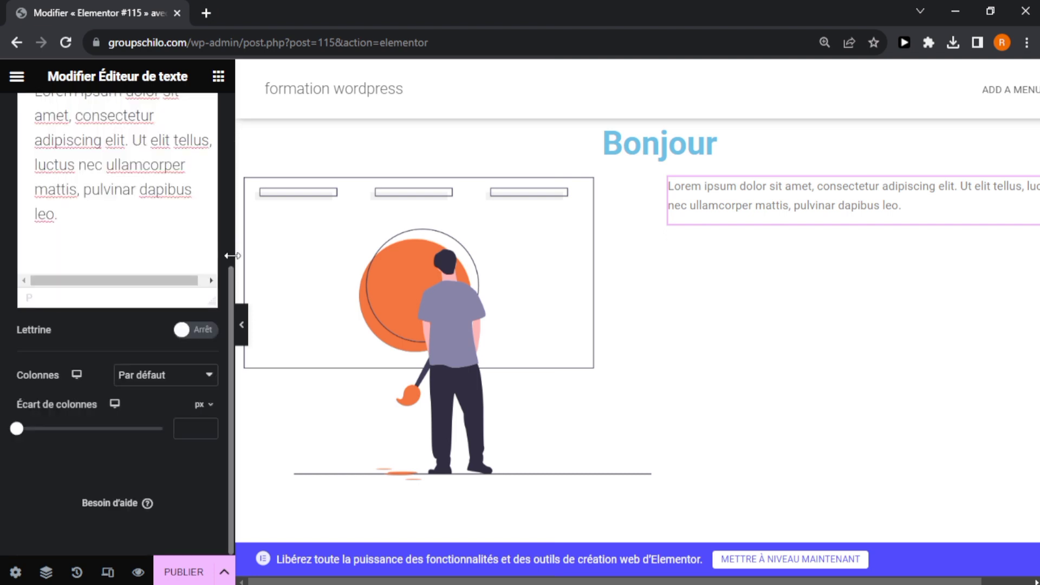
scroll(229, 293, "up", 3)
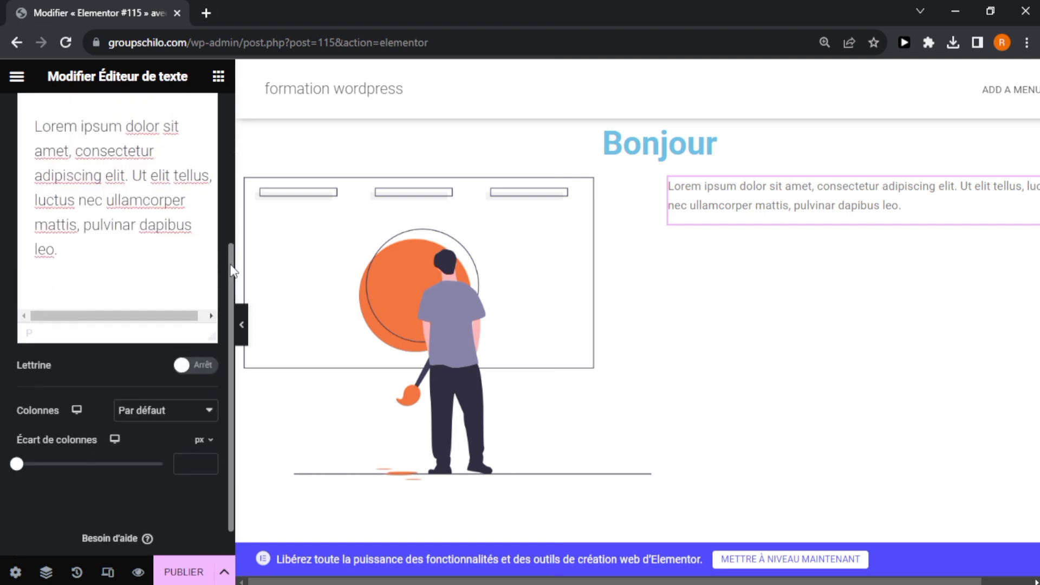
Replace the widget's Lorem ipsum placeholder with the text "La modification du texte wordpress.".
left_click_drag(121, 349, 2, 216)
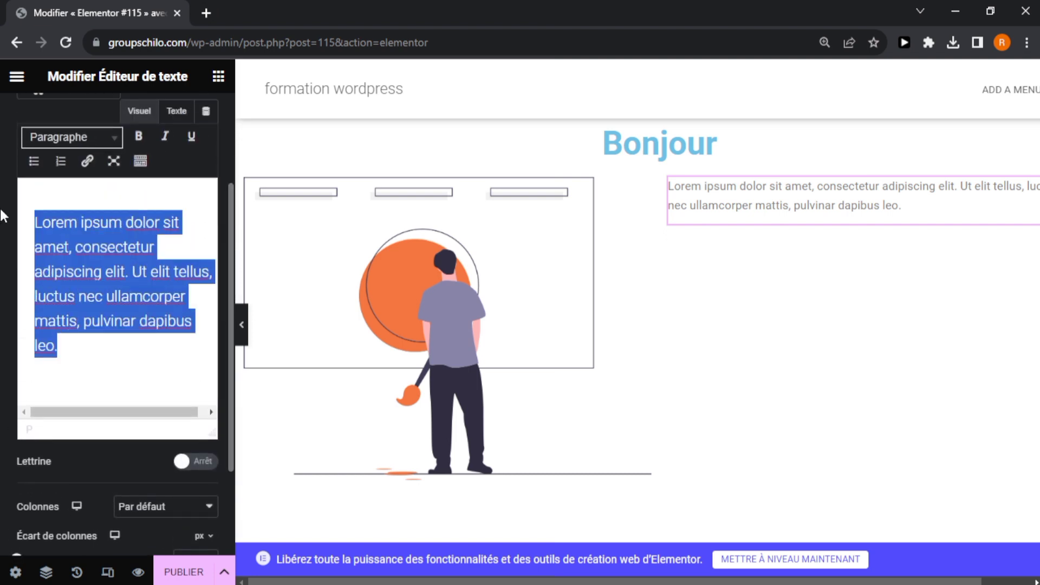
type("La modi")
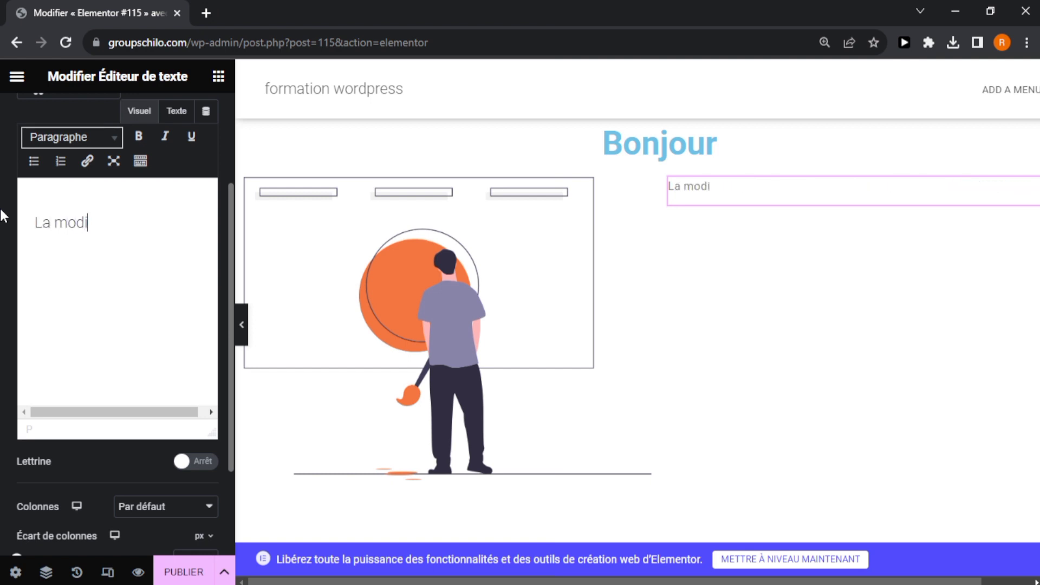
type("fication d")
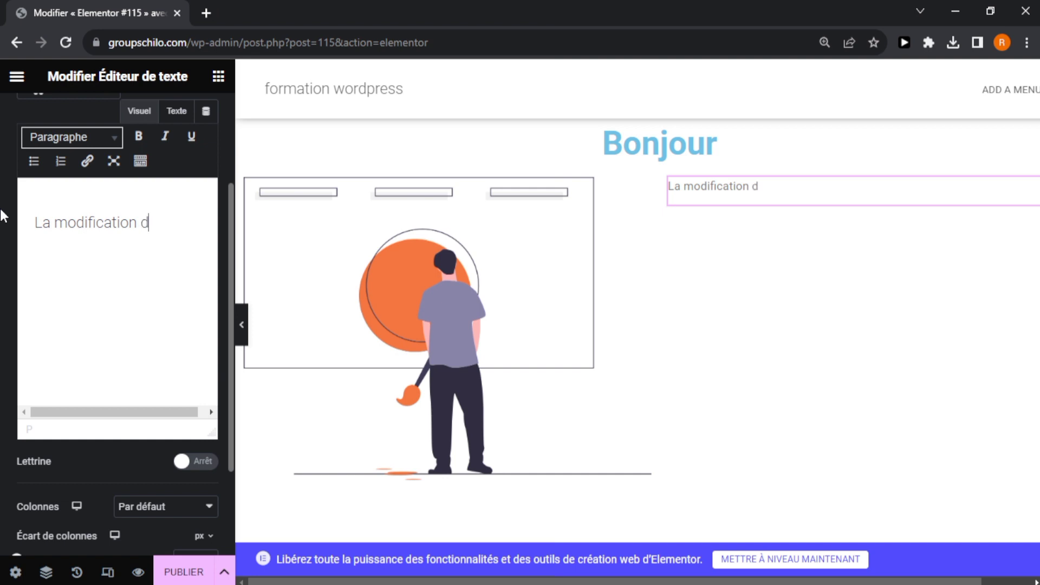
type("u texte")
key("alt")
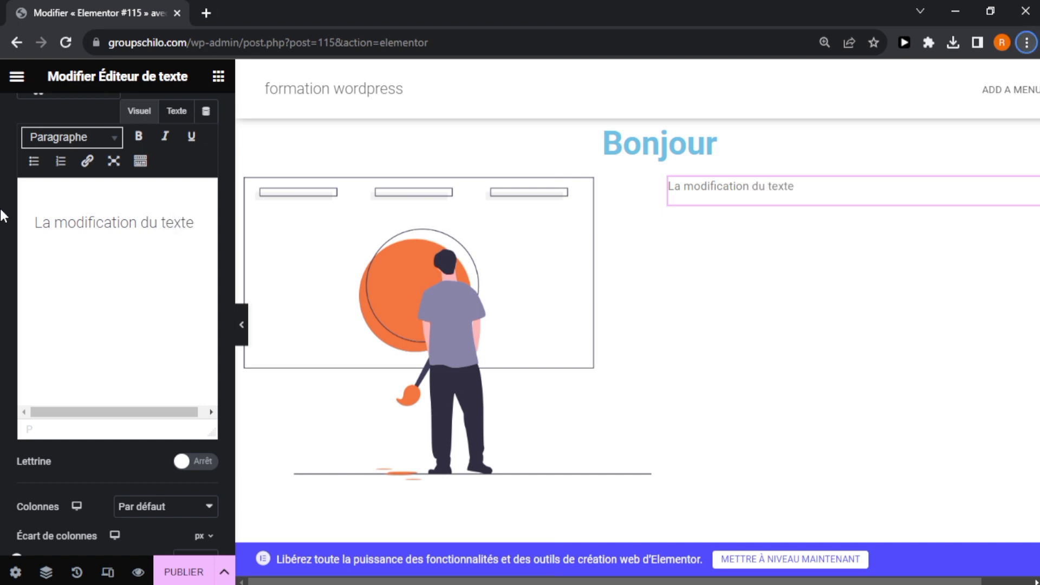
left_click(206, 220)
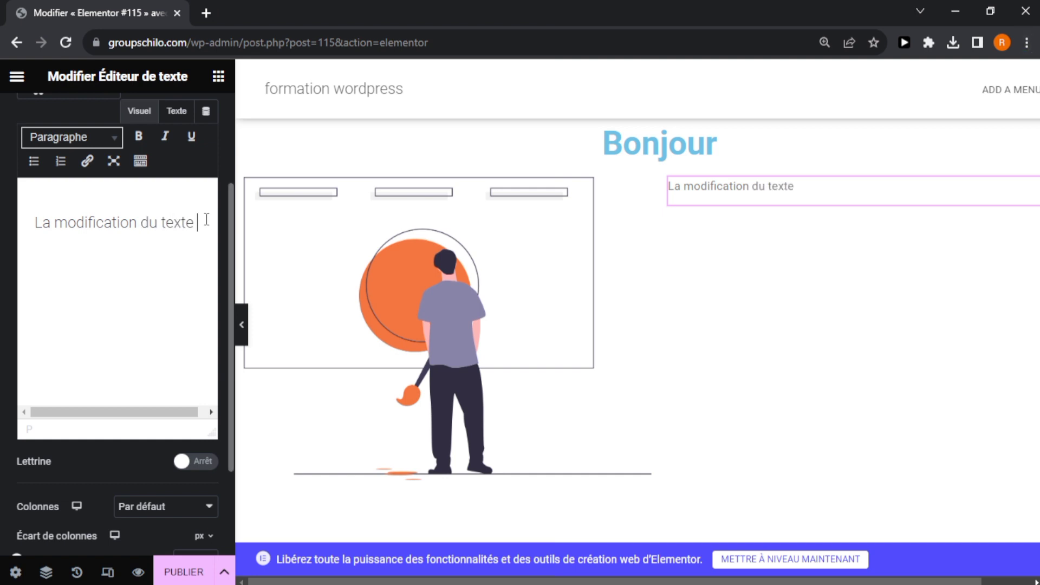
type("wordpress.")
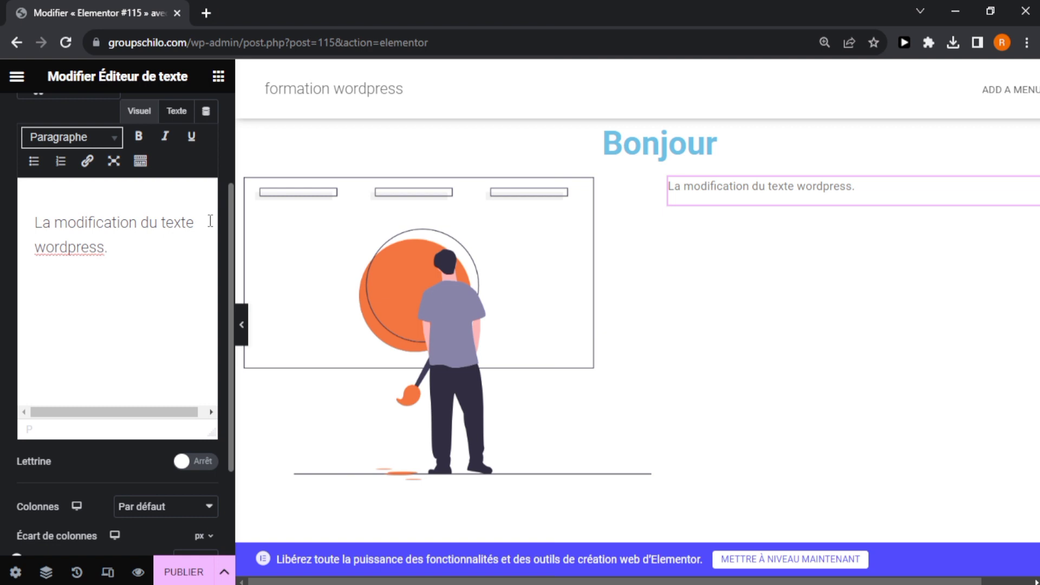
key("Return")
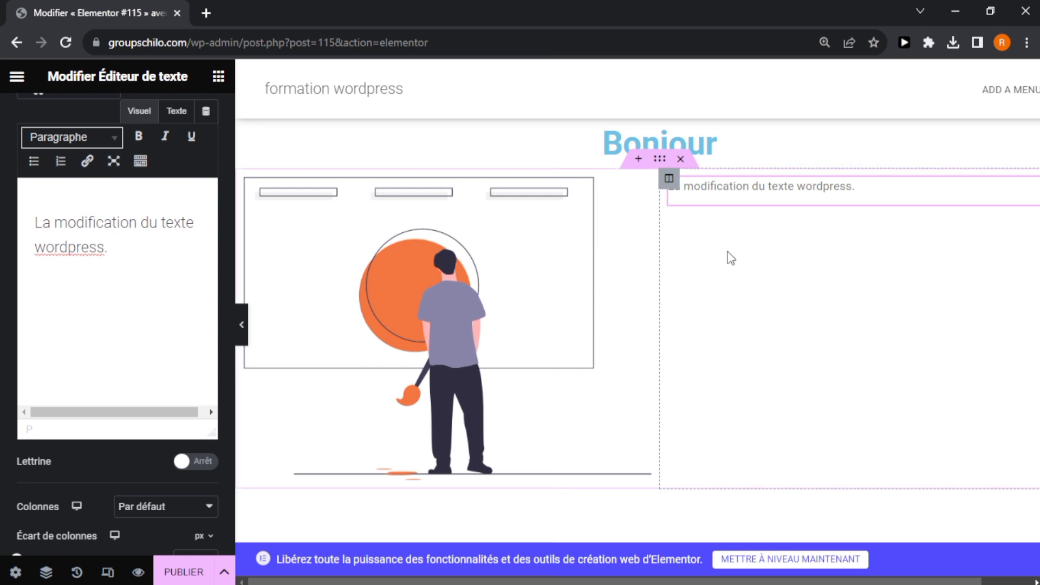
Duplicate the column that contains the text to add a third column to the section.
scroll(727, 252, "down", 1)
scroll(727, 252, "down", 2)
scroll(727, 251, "up", 2)
scroll(727, 251, "down", 1)
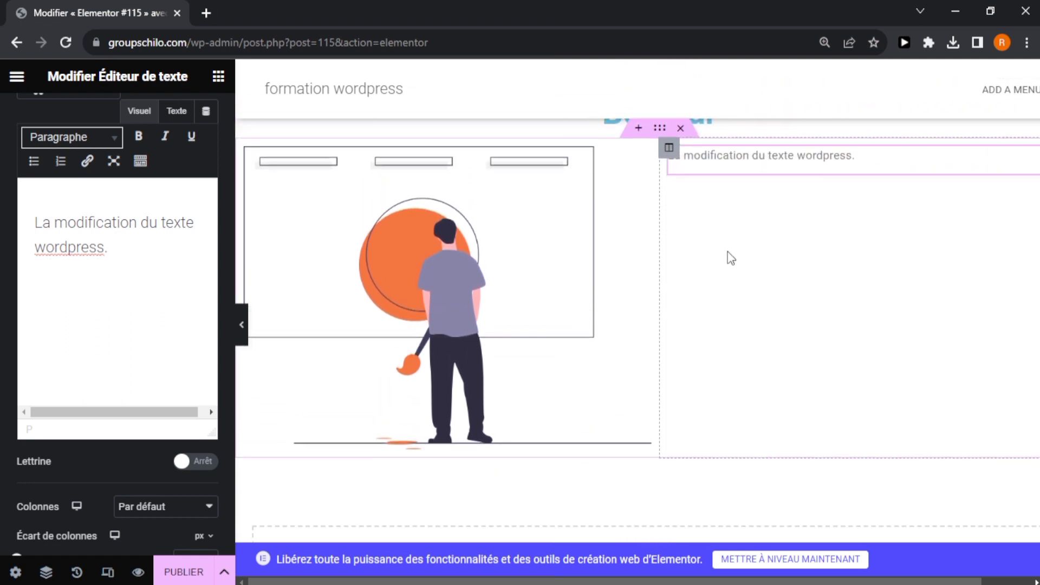
right_click(670, 157)
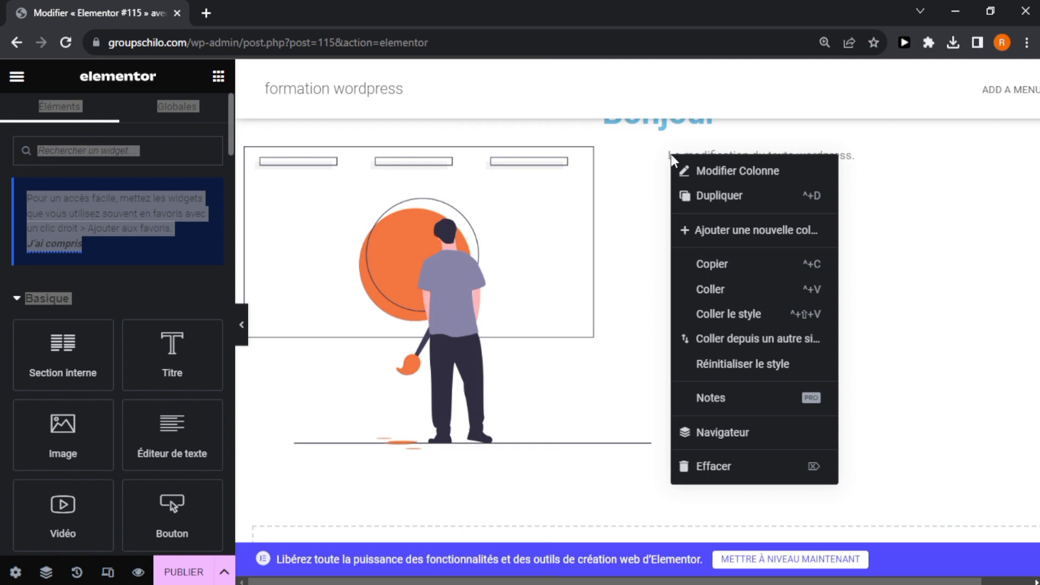
left_click(701, 199)
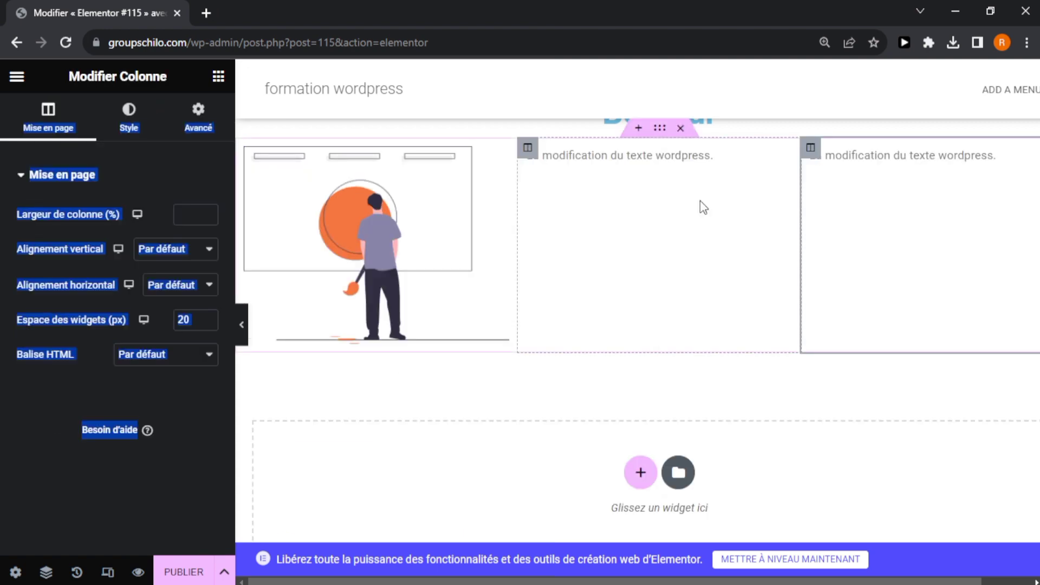
Delete the text editor widget from the middle column, leaving the column itself in place.
left_click(687, 363)
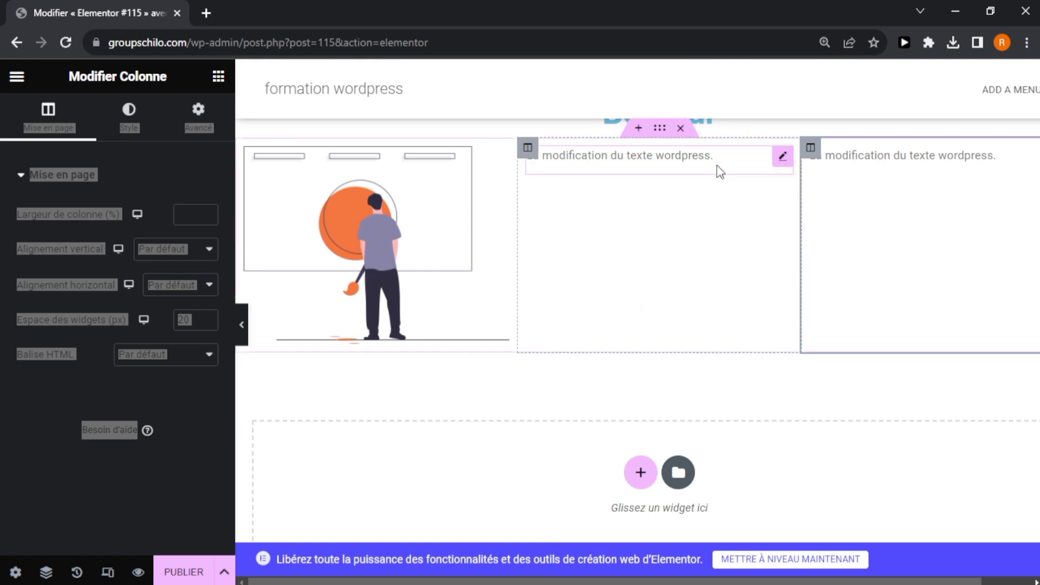
left_click(679, 161)
right_click(680, 160)
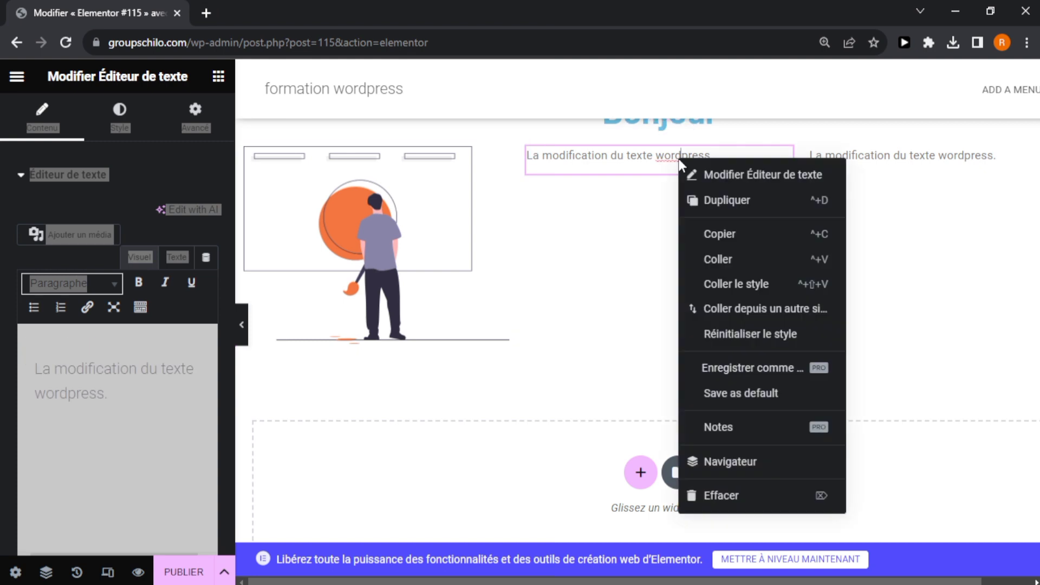
left_click(723, 494)
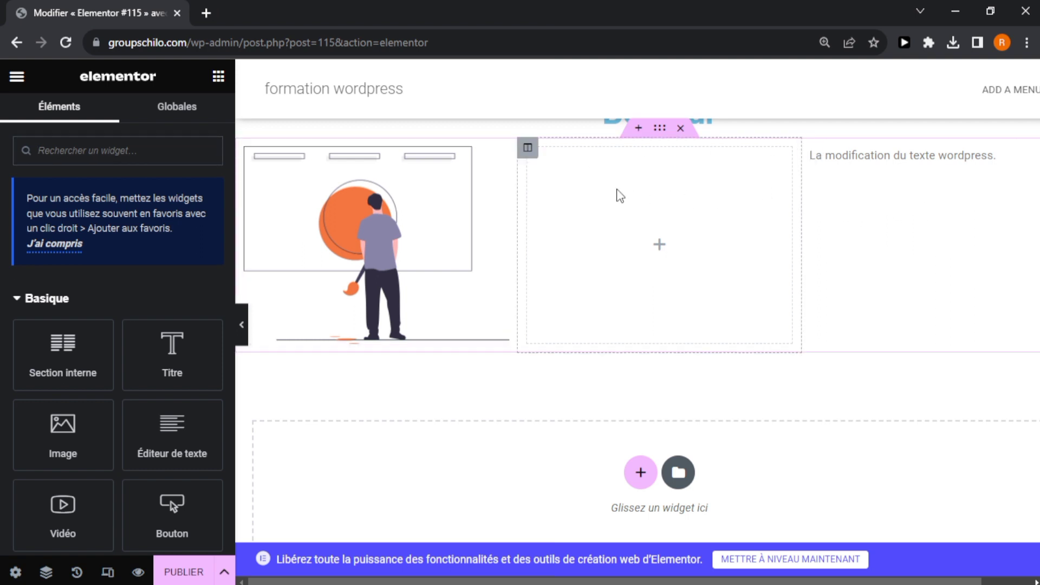
Delete the empty middle column from the section.
right_click(620, 196)
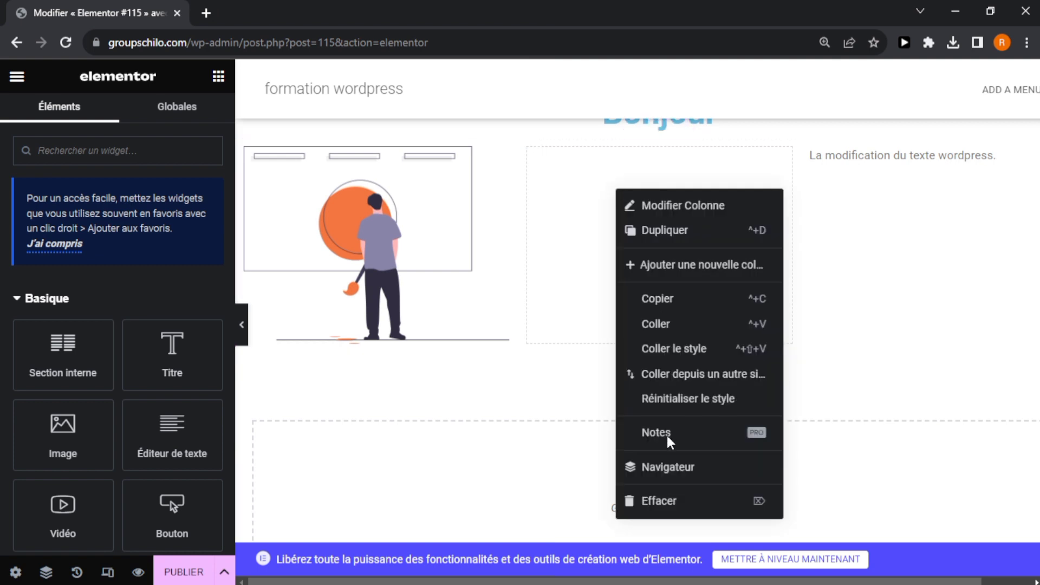
left_click(672, 502)
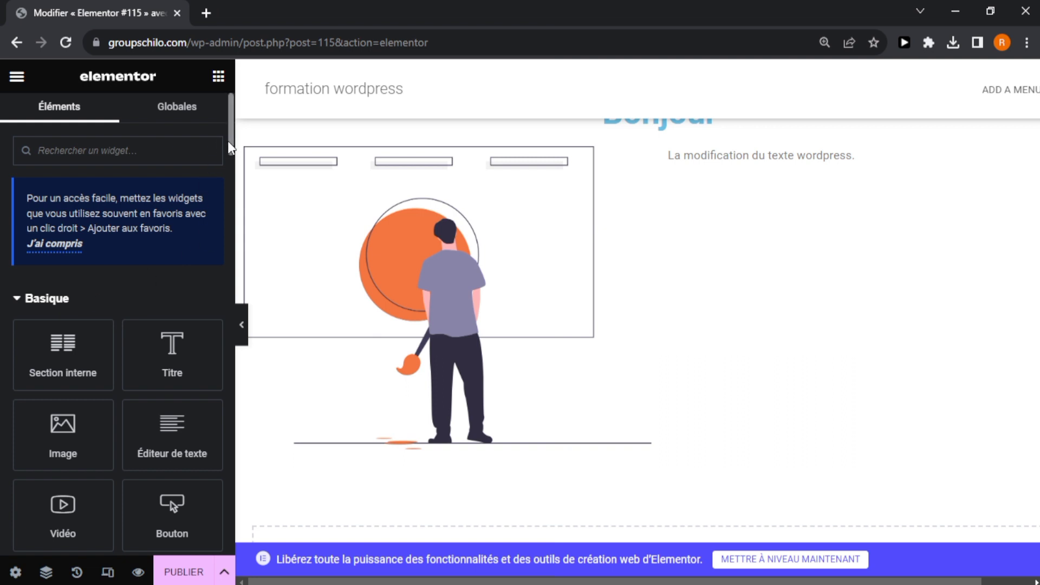
Try to place an Image widget below the text in the right column.
scroll(232, 153, "down", 3)
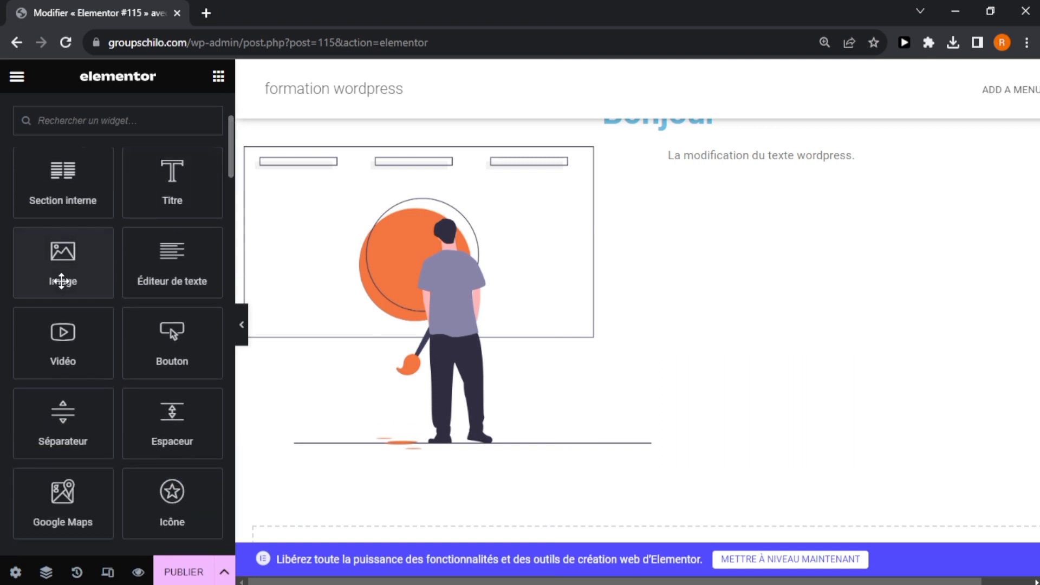
left_click_drag(61, 281, 697, 171)
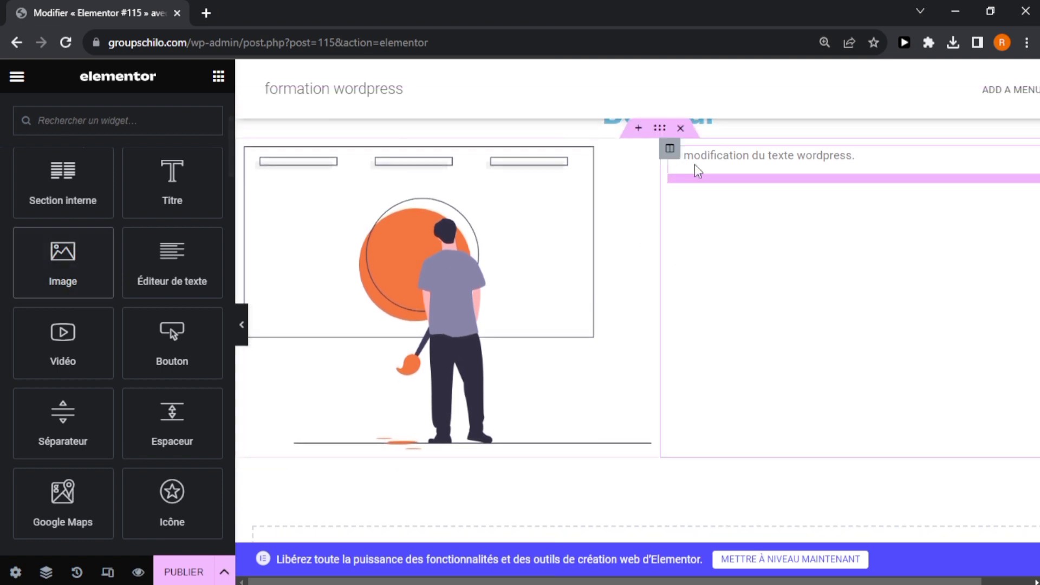
left_click(713, 186)
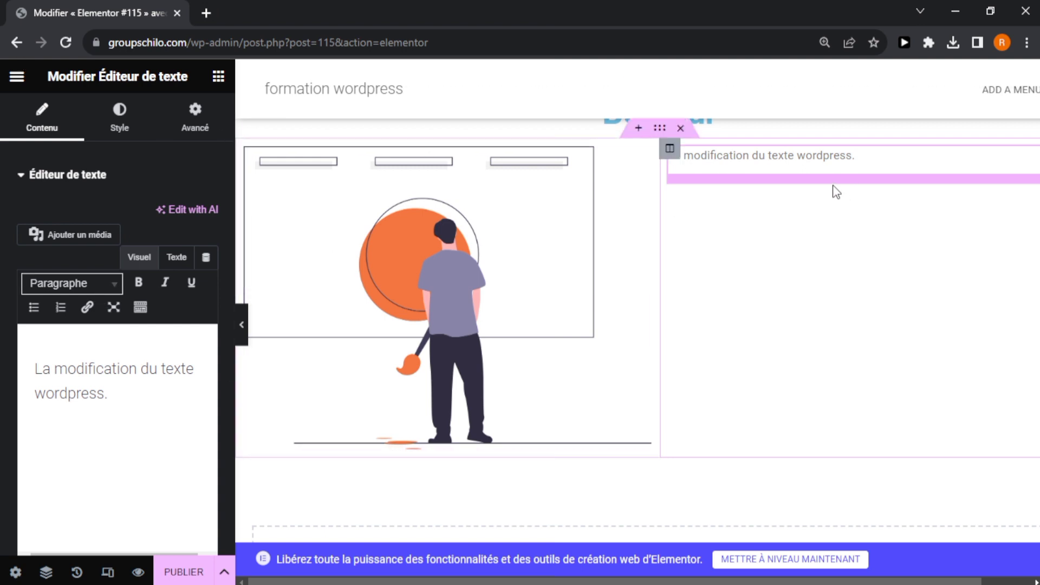
right_click(817, 175)
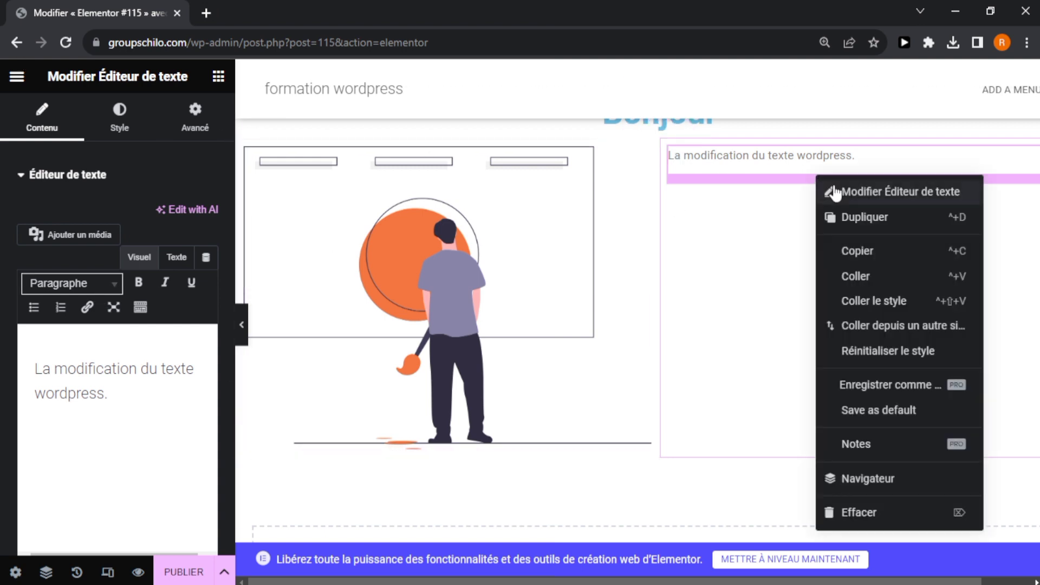
left_click(829, 192)
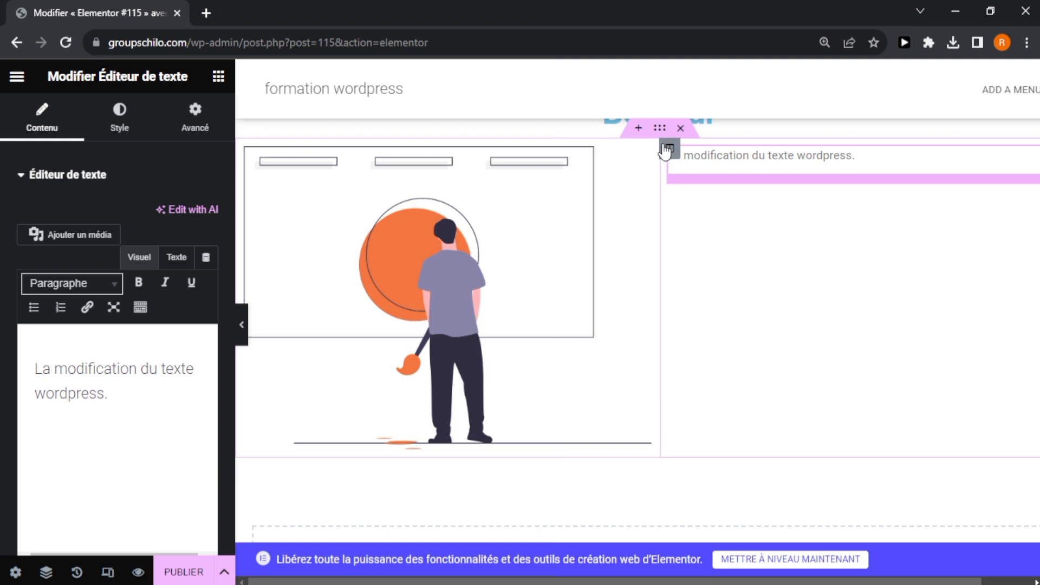
left_click(17, 76)
left_click(17, 79)
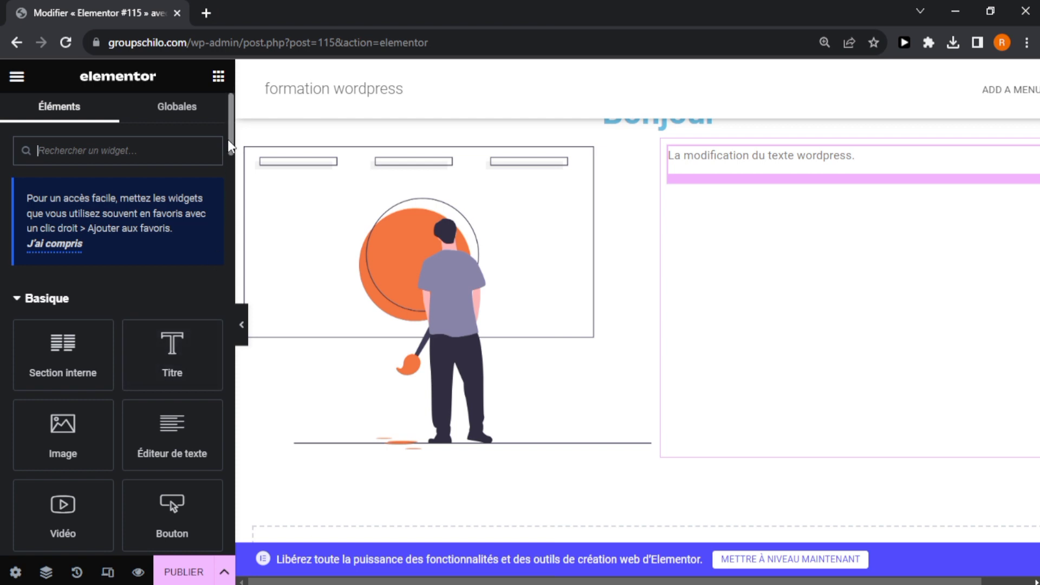
Delete the right column containing the text and select the remaining image.
right_click(783, 263)
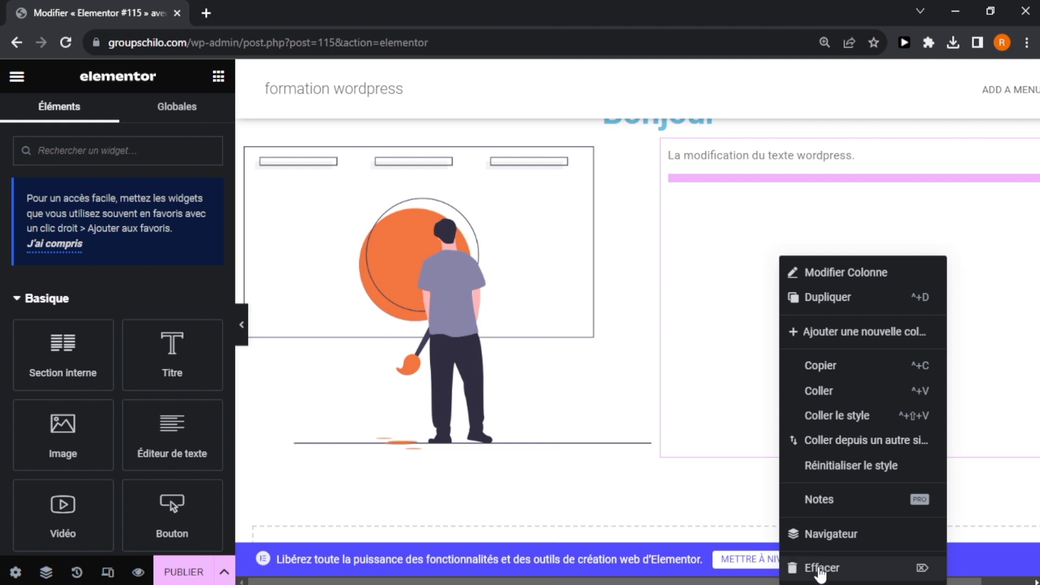
left_click(821, 568)
left_click(985, 276)
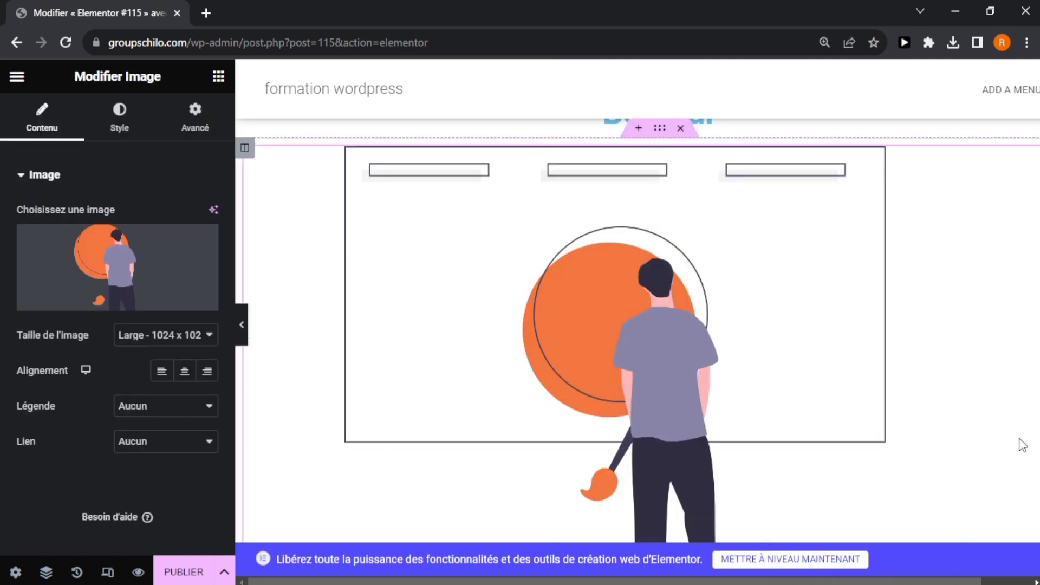
Hide the Elementor side panel to view the page at full width, and restore it.
left_click(243, 326)
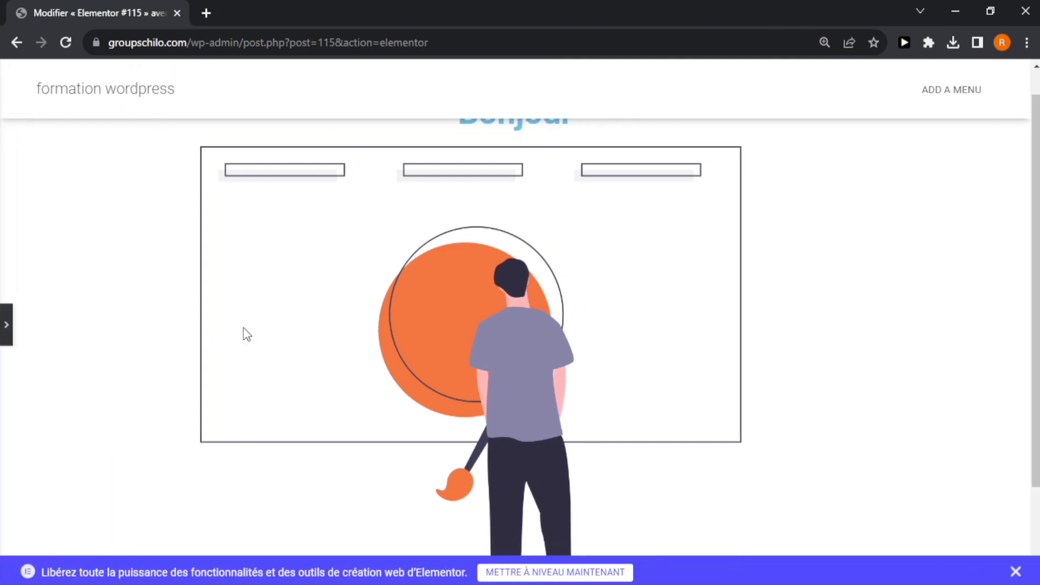
left_click(7, 325)
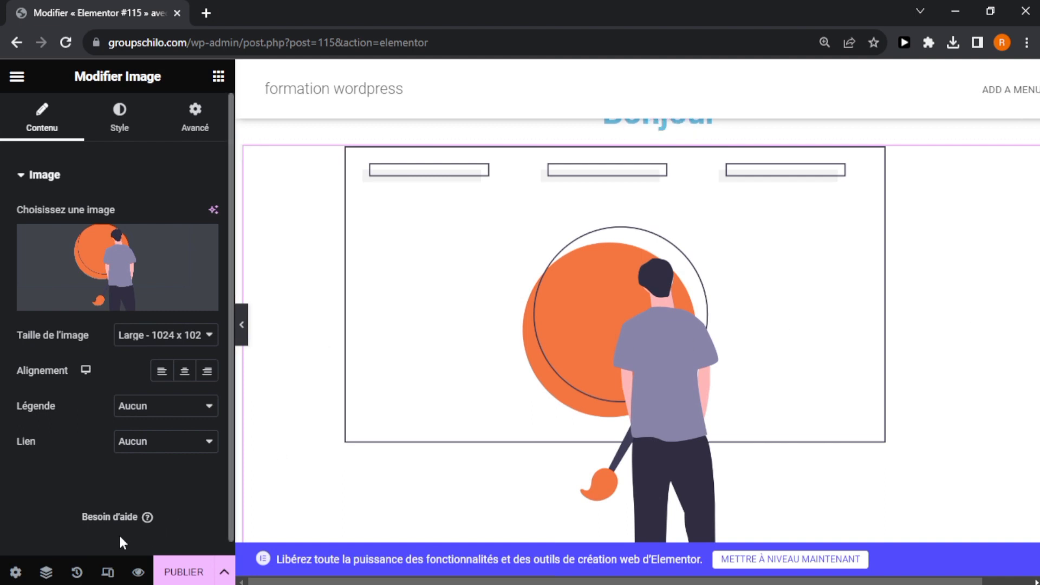
left_click(241, 325)
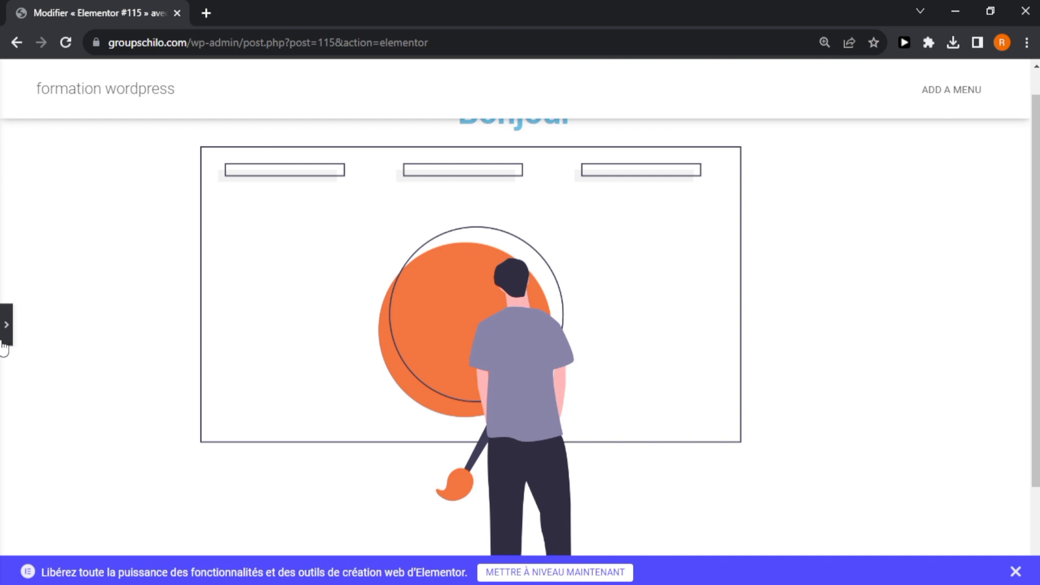
left_click(6, 338)
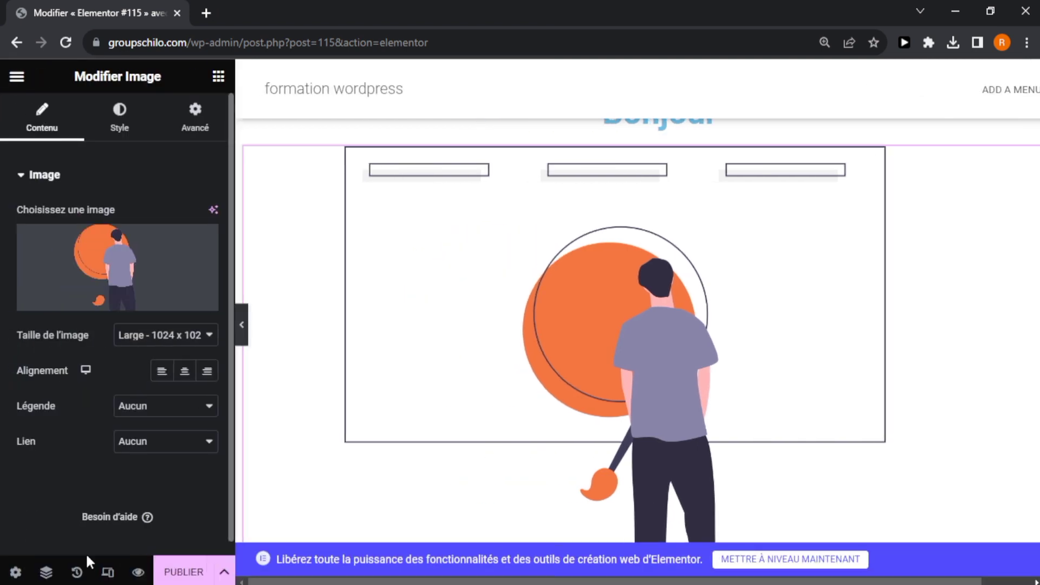
Preview the page in a new tab and examine it from the Bonjour heading and image down to the footer.
left_click(137, 572)
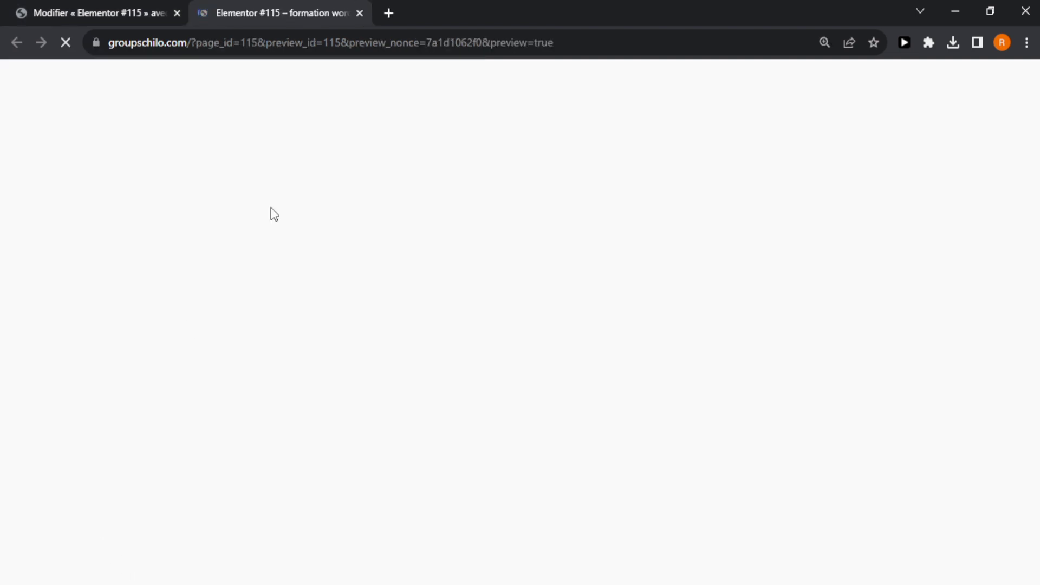
scroll(411, 271, "down", 1)
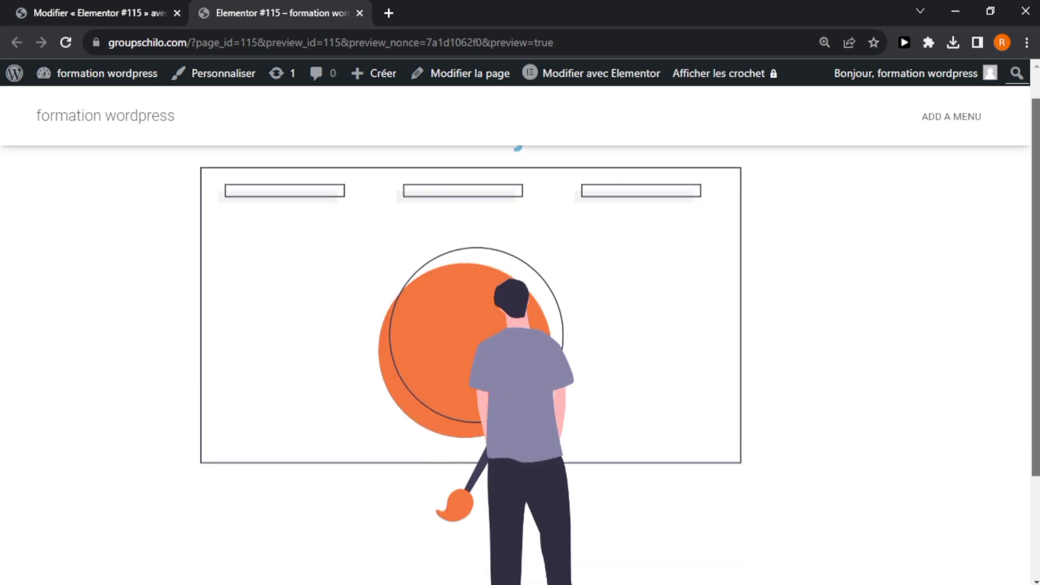
scroll(520, 360, "down", 1)
scroll(519, 361, "up", 2)
scroll(520, 361, "down", 2)
scroll(520, 361, "up", 1)
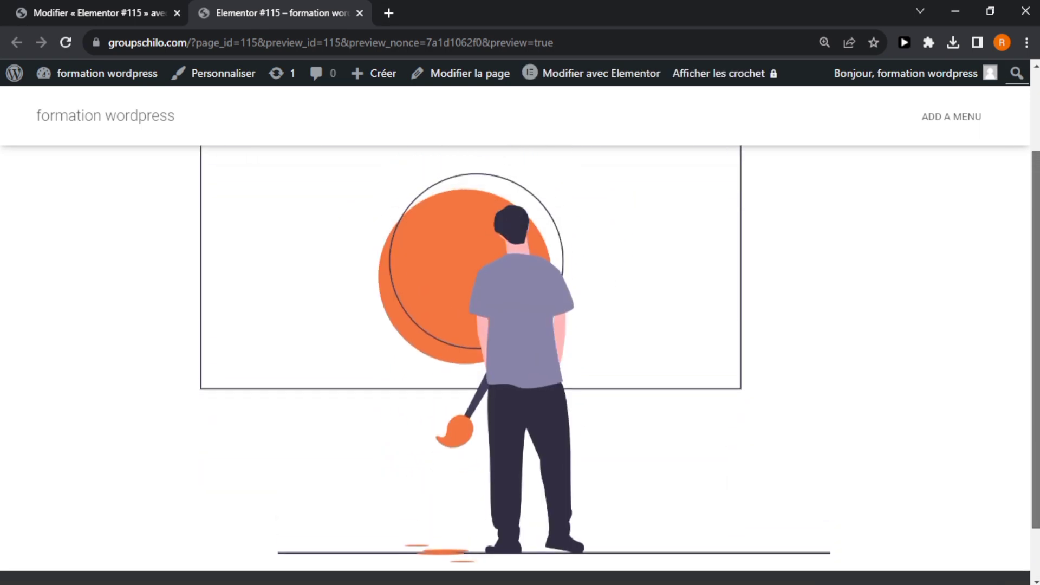
scroll(527, 202, "up", 2)
double_click(501, 165)
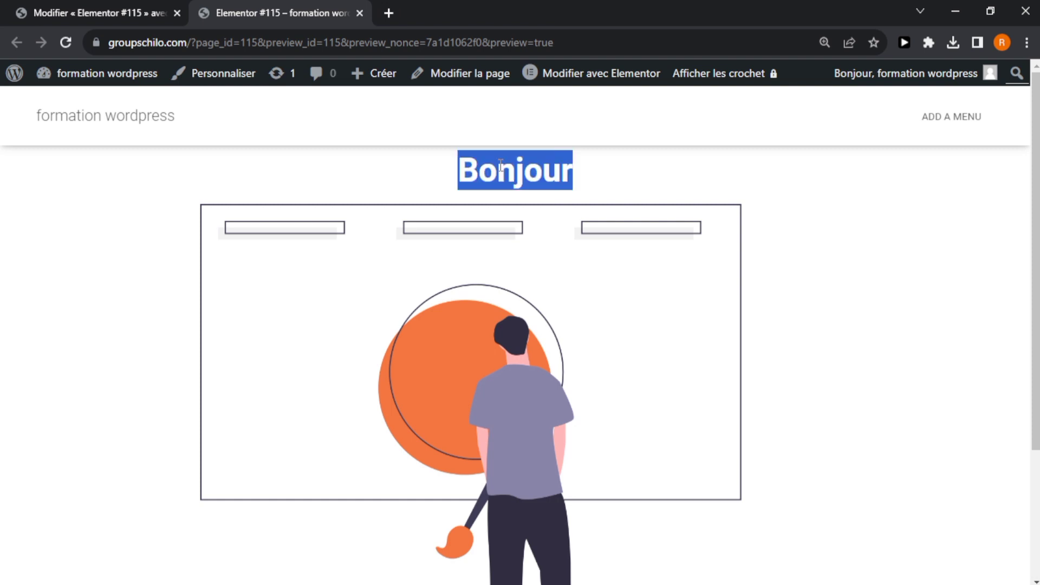
scroll(497, 328, "down", 3)
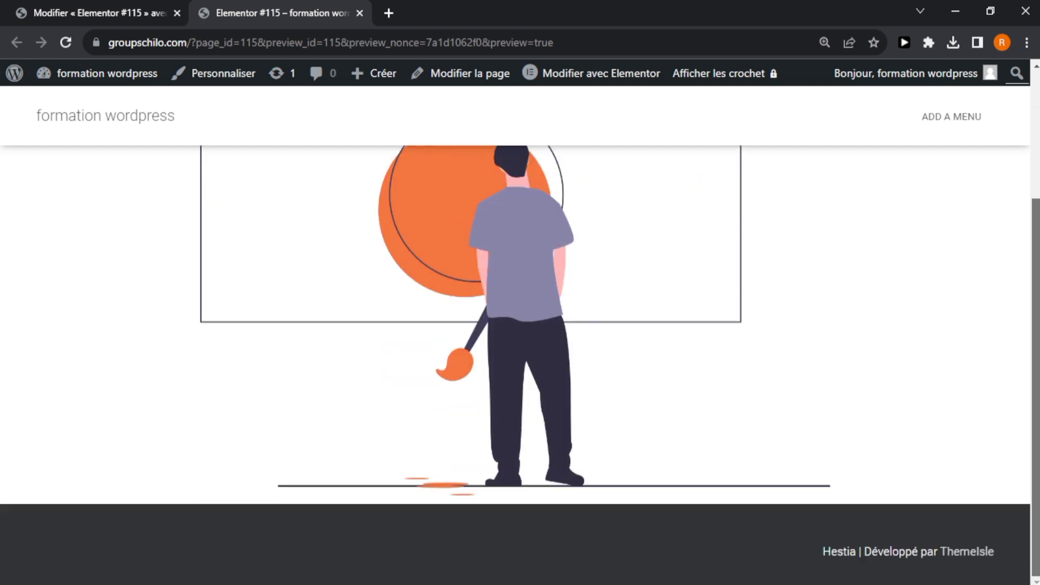
scroll(520, 363, "up", 2)
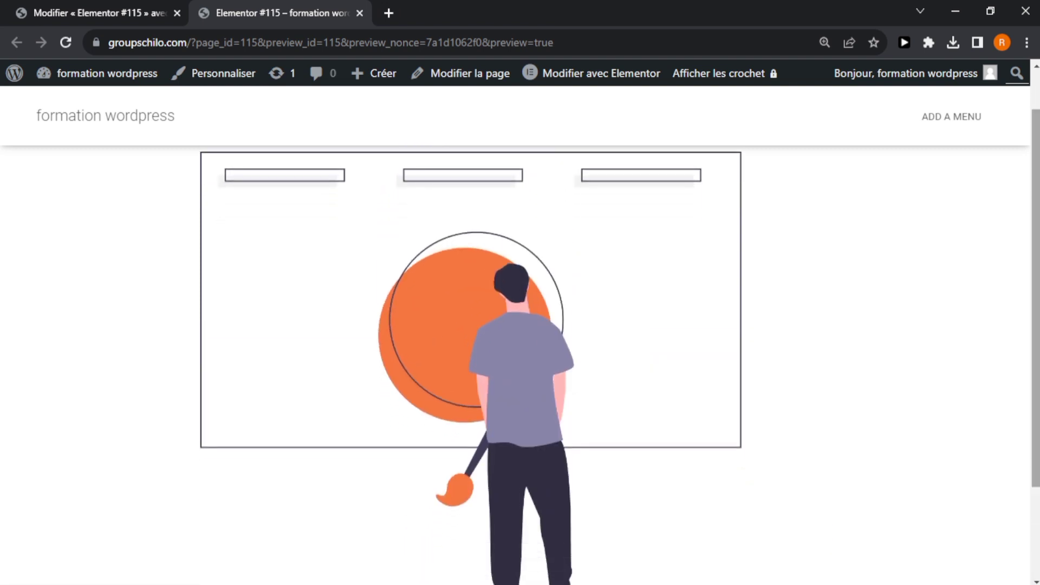
Return to the Elementor editor and delete the whole section that holds the image.
left_click(107, 6)
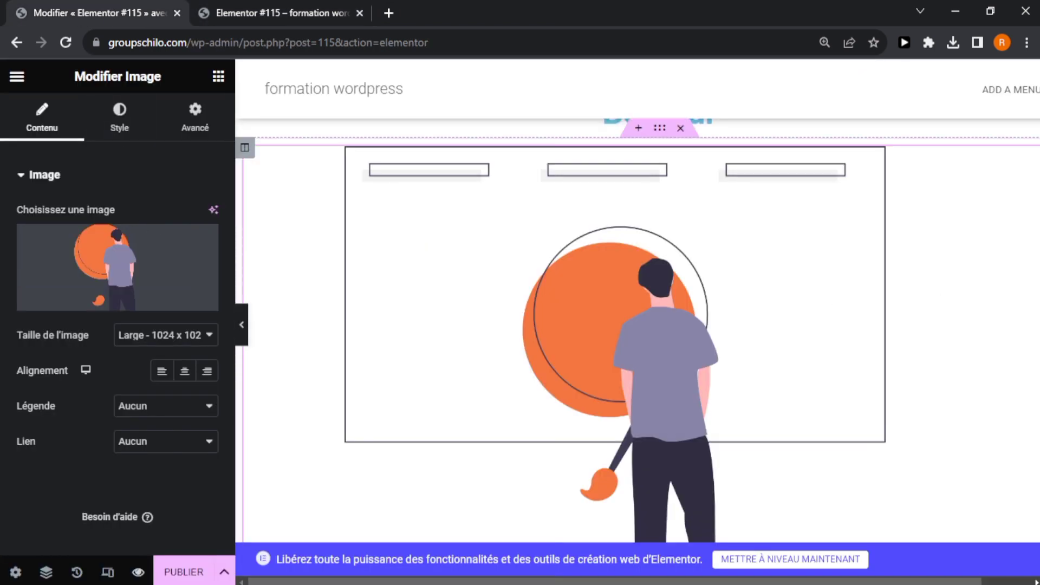
left_click(678, 132)
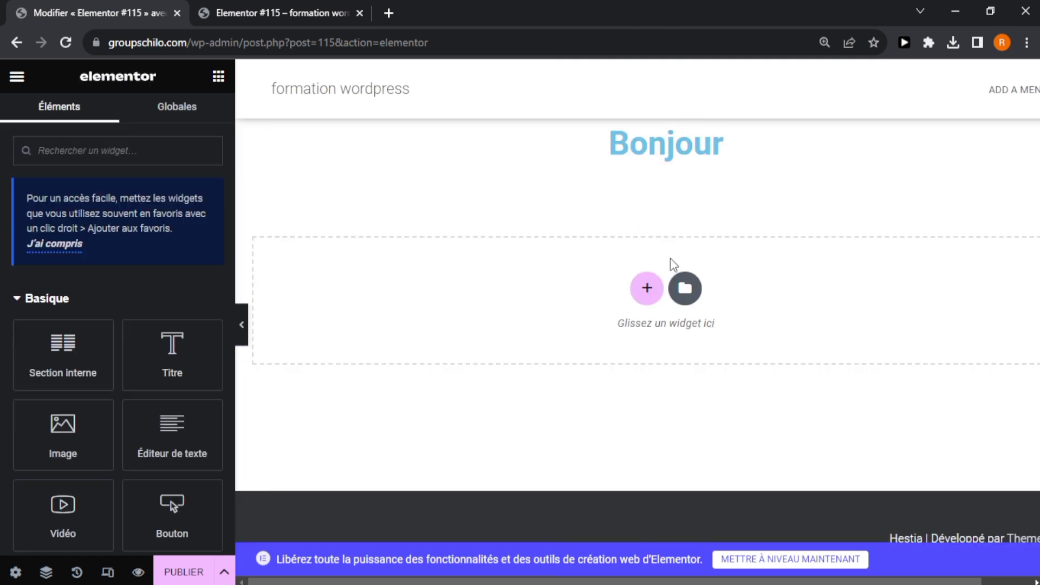
Replace the Bonjour heading text with "E-commerce 1" and publish the page.
left_click(737, 157)
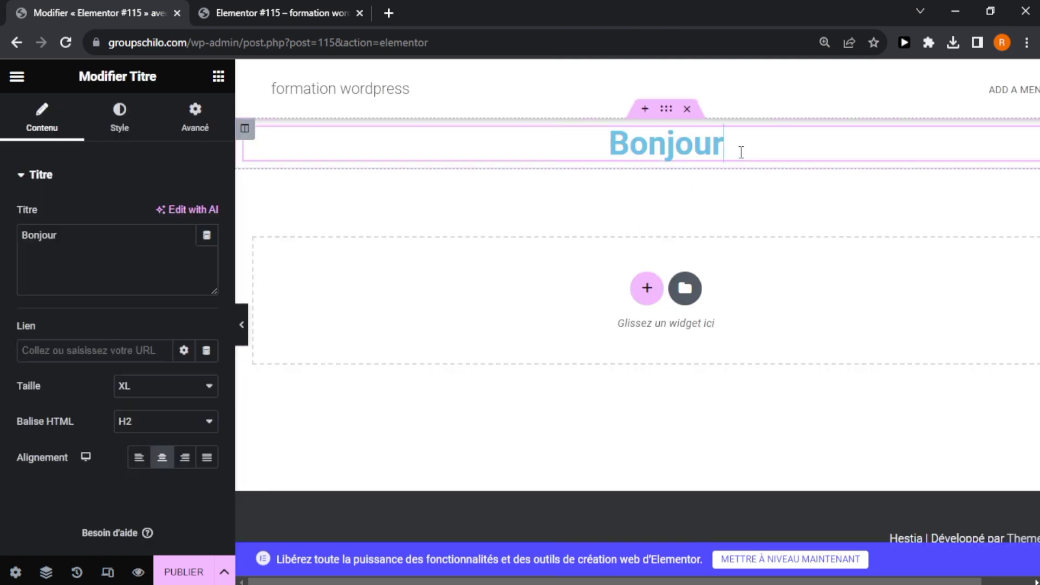
double_click(739, 152)
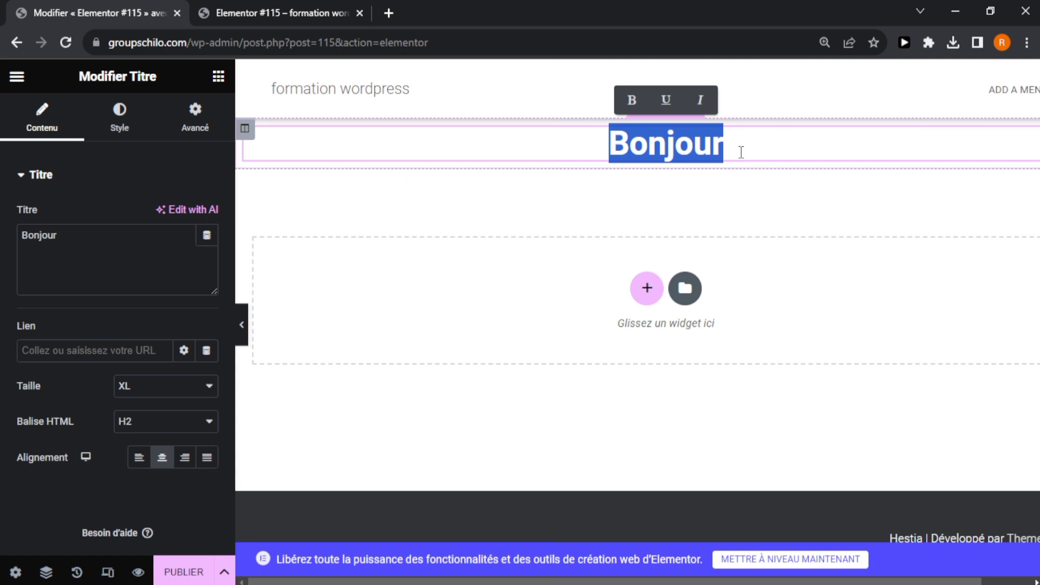
type("E")
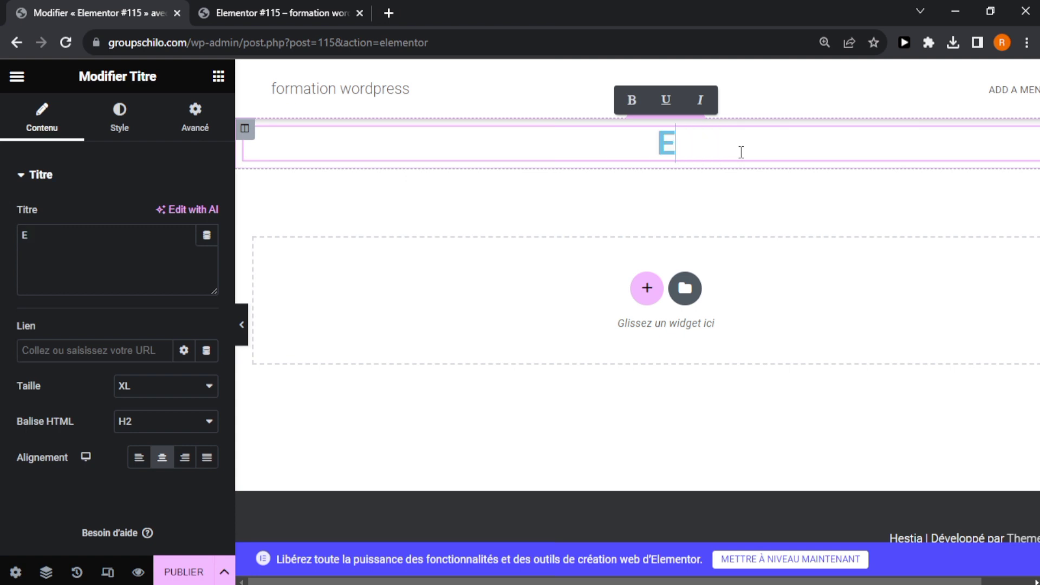
type("co")
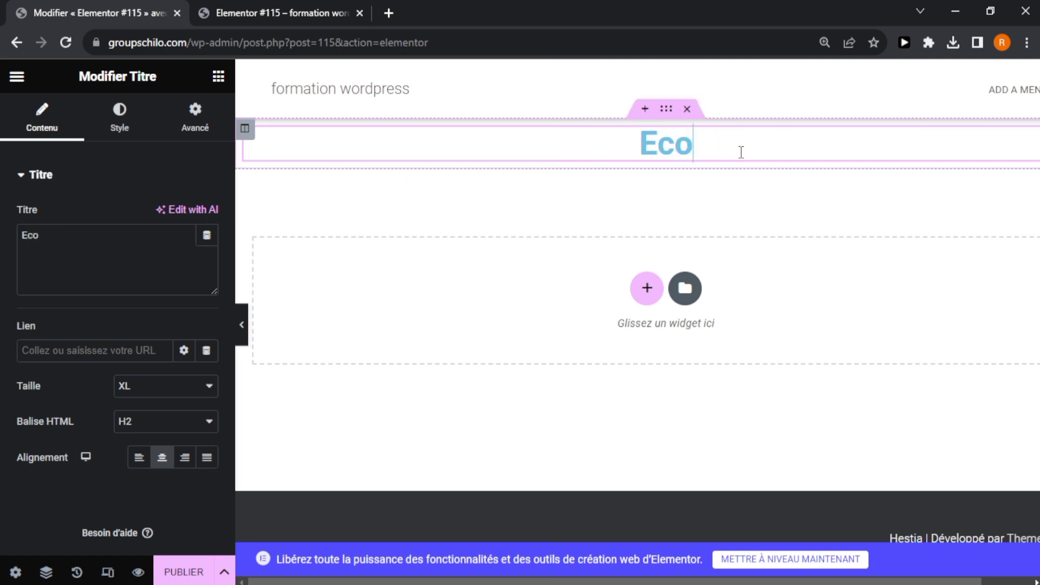
key("BackSpace")
key("BackSpace")
type("-")
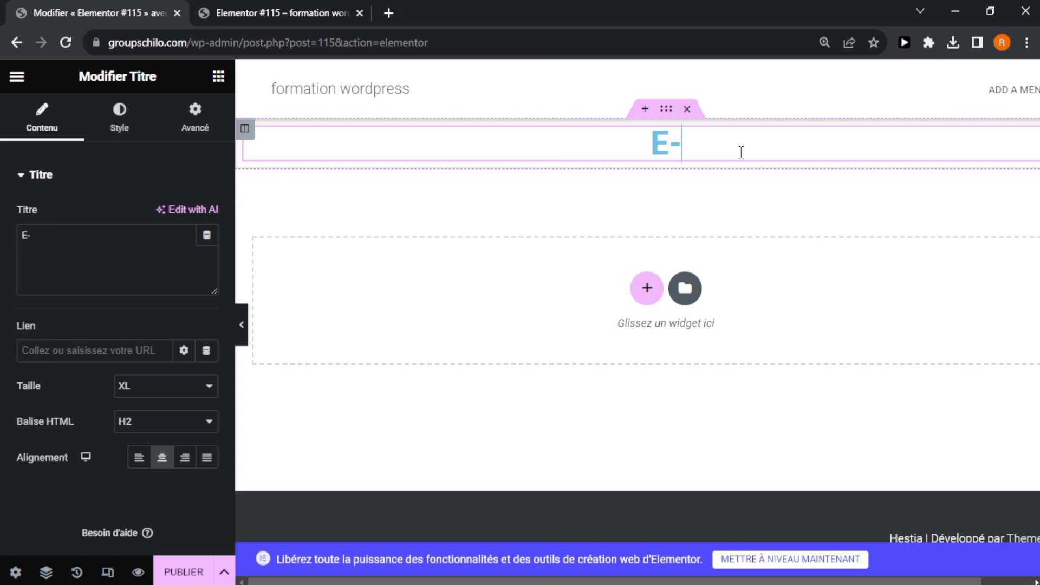
type("commerce ")
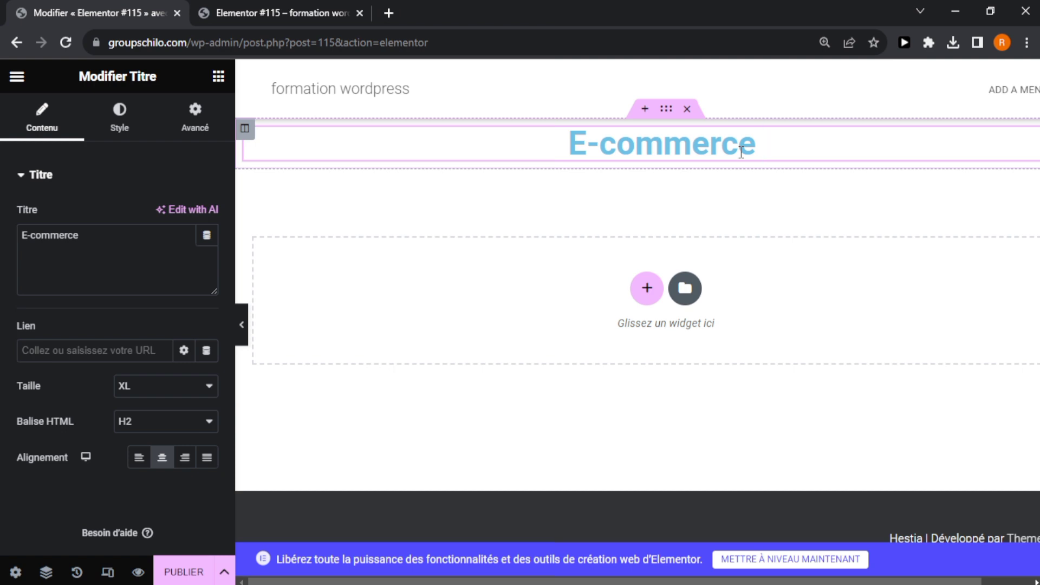
type("1")
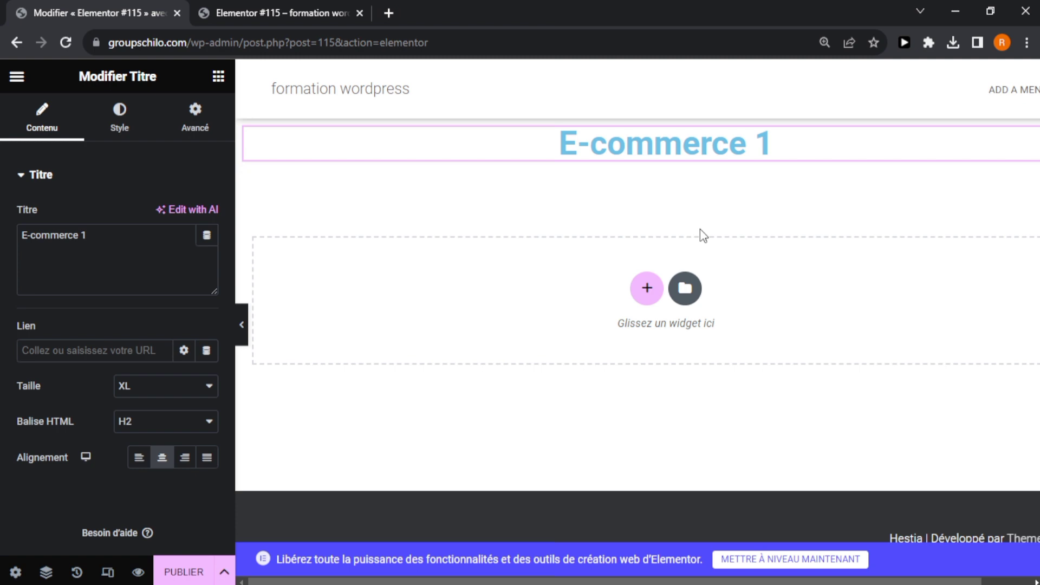
left_click(185, 574)
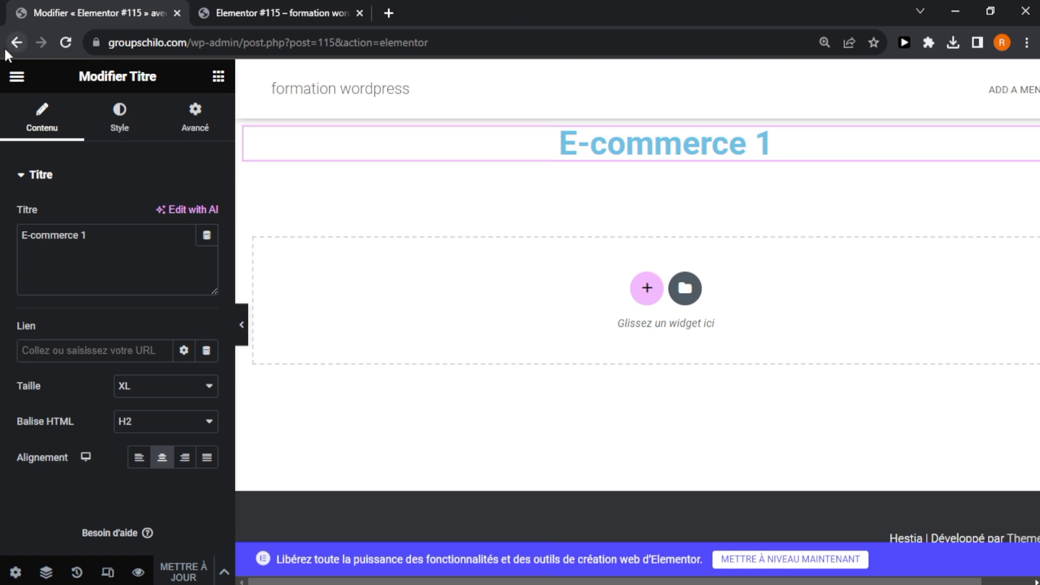
Exit Elementor to the WordPress page editor, postponing the choice of default exit destination.
left_click(16, 77)
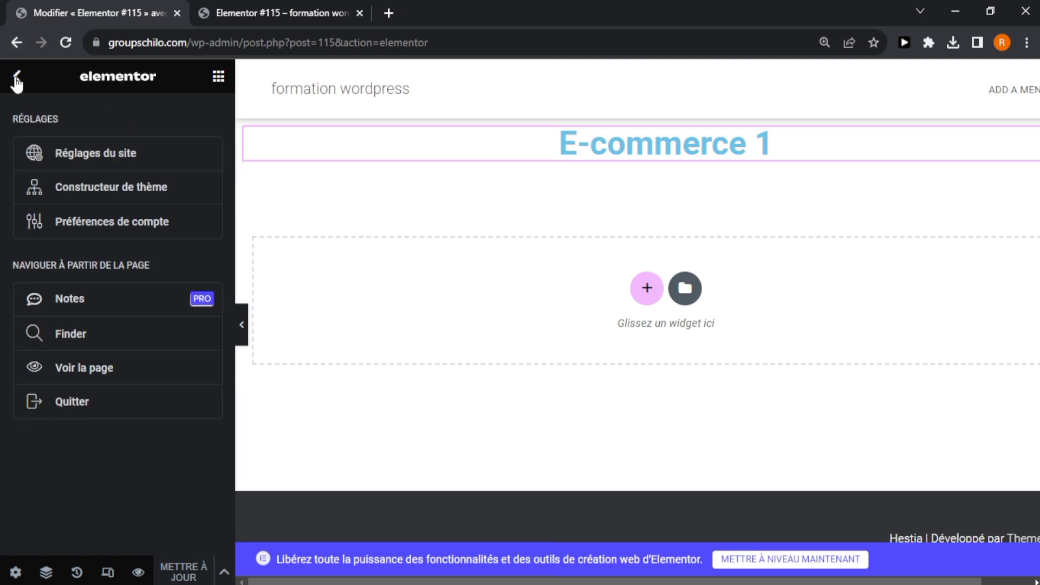
left_click(17, 79)
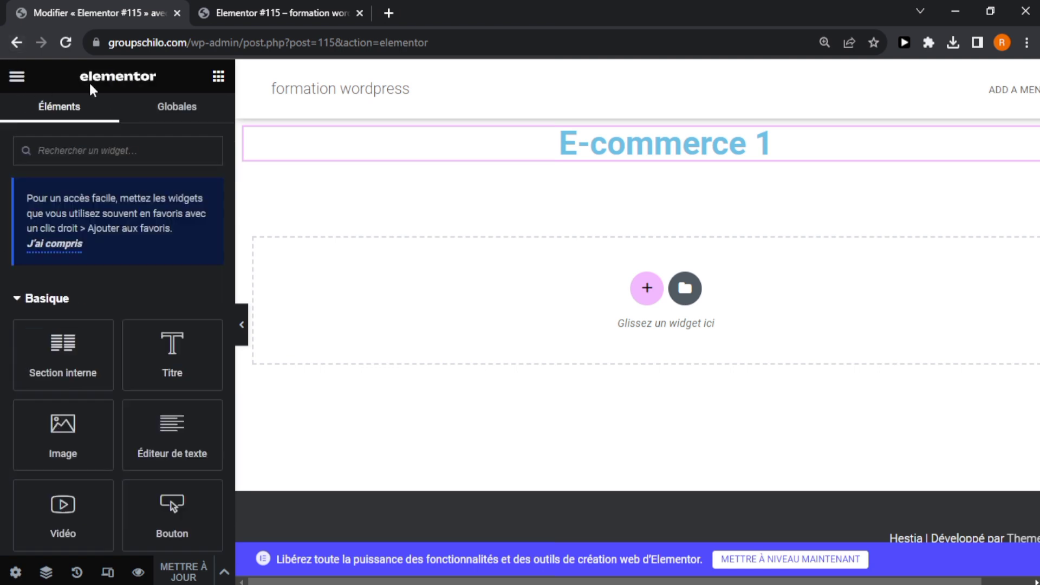
left_click(16, 79)
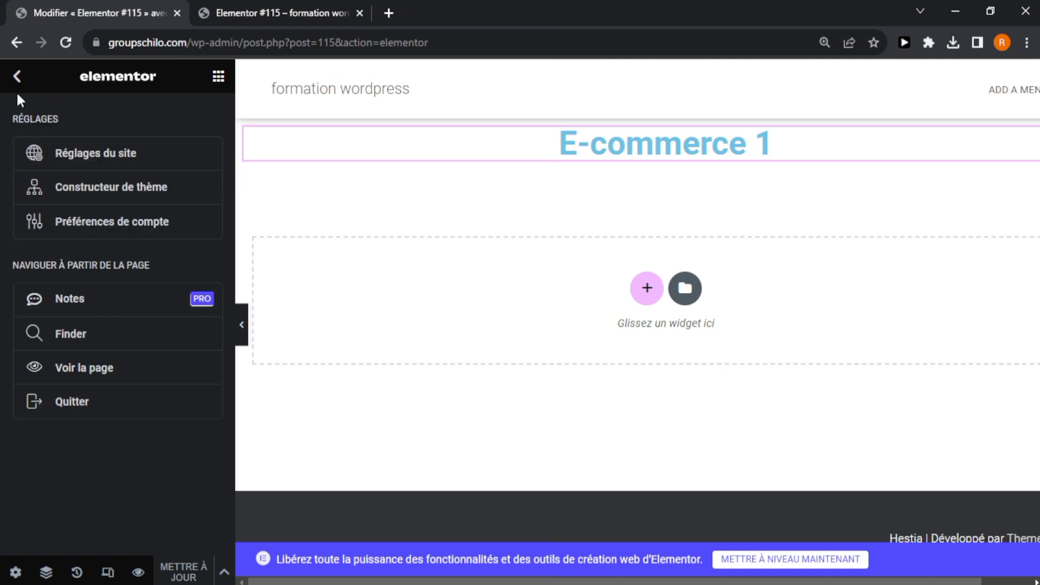
left_click(82, 401)
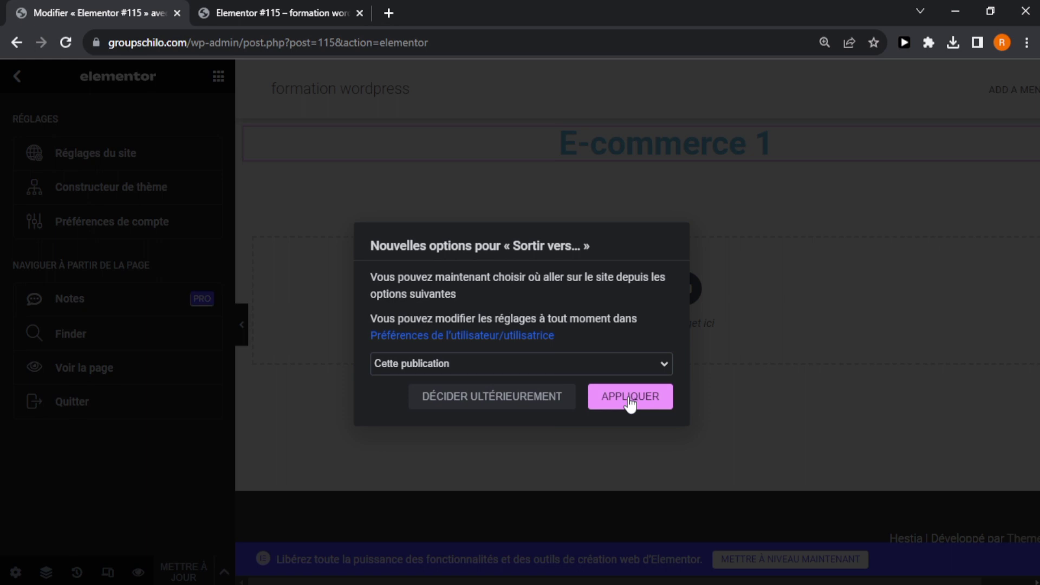
left_click(558, 399)
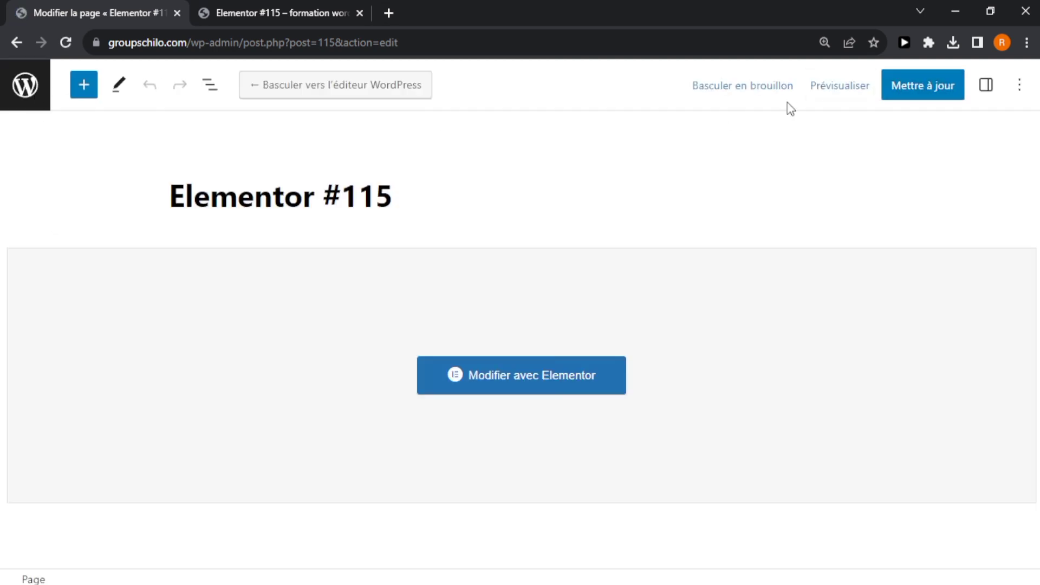
Go back to the pages list, view the published Elementor #115 page and examine its "E-commerce 1" heading.
left_click(36, 92)
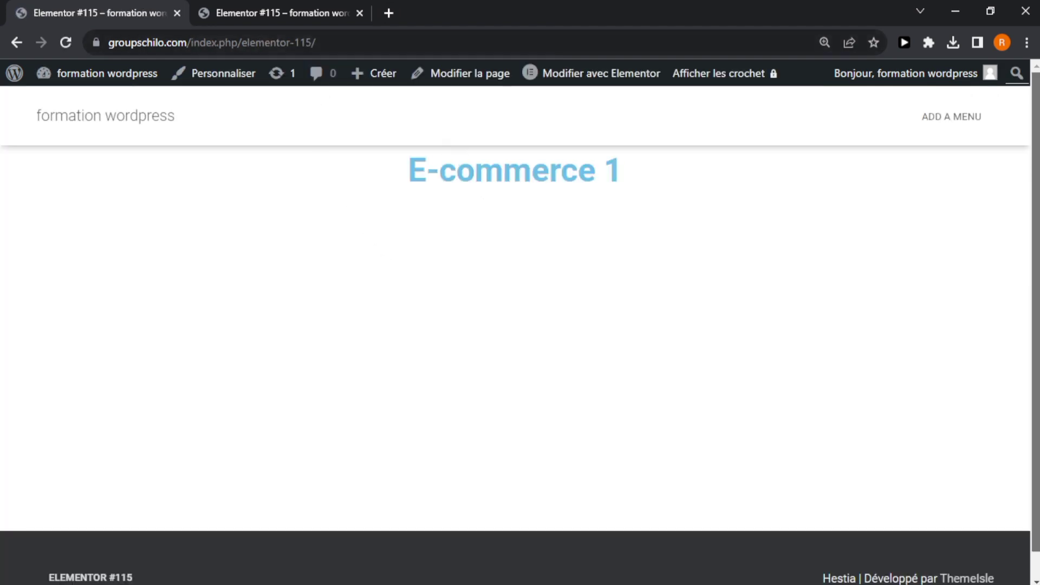
scroll(482, 206, "down", 1)
scroll(622, 201, "up", 1)
triple_click(452, 194)
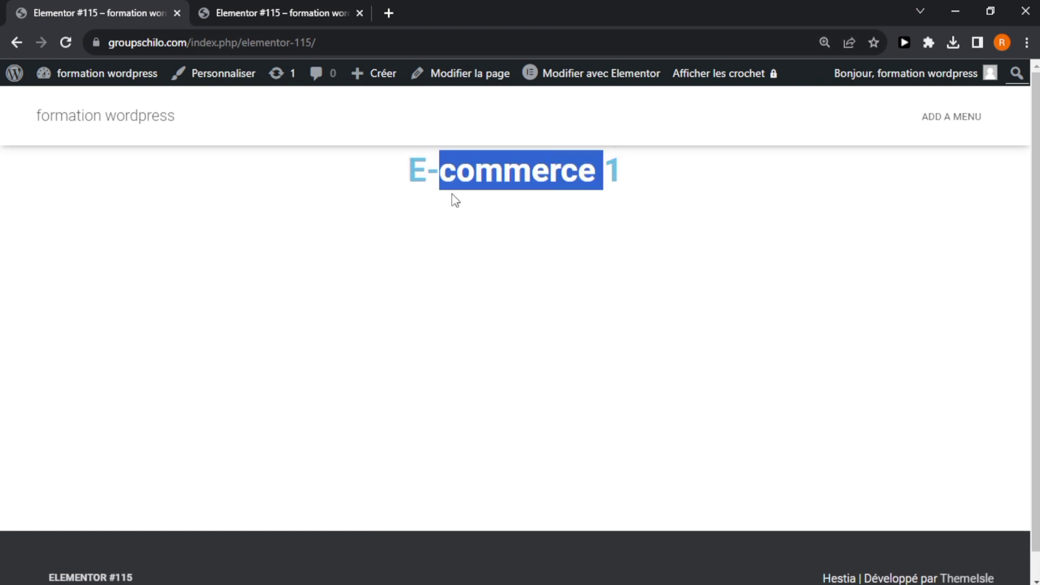
key("ctrl+a")
mouse_move(81, 130)
left_click(112, 154)
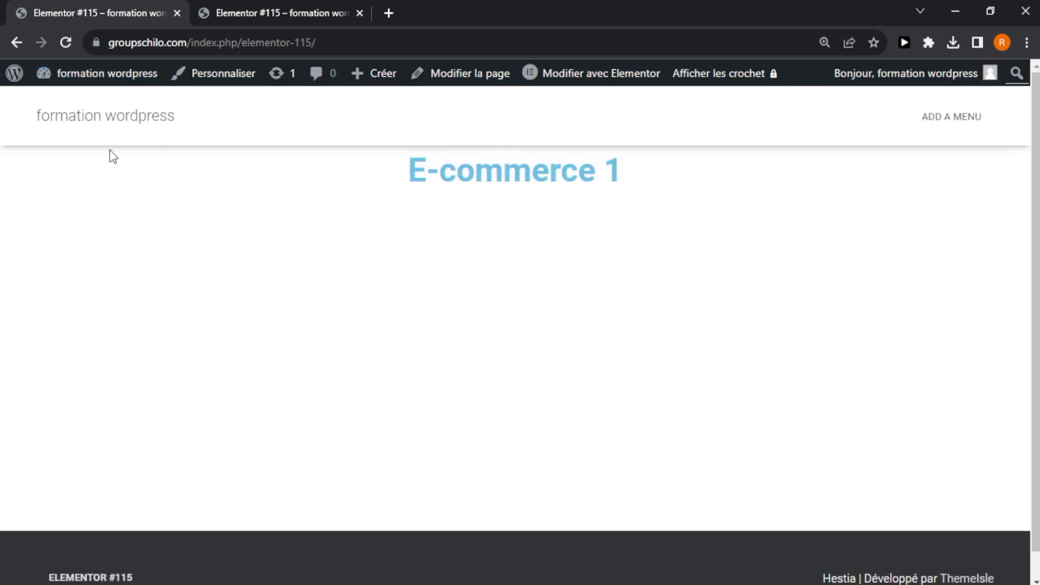
Reopen the page in Elementor and add an Image widget below the heading using undraw_innovative_b409.png from the media library.
mouse_move(647, 83)
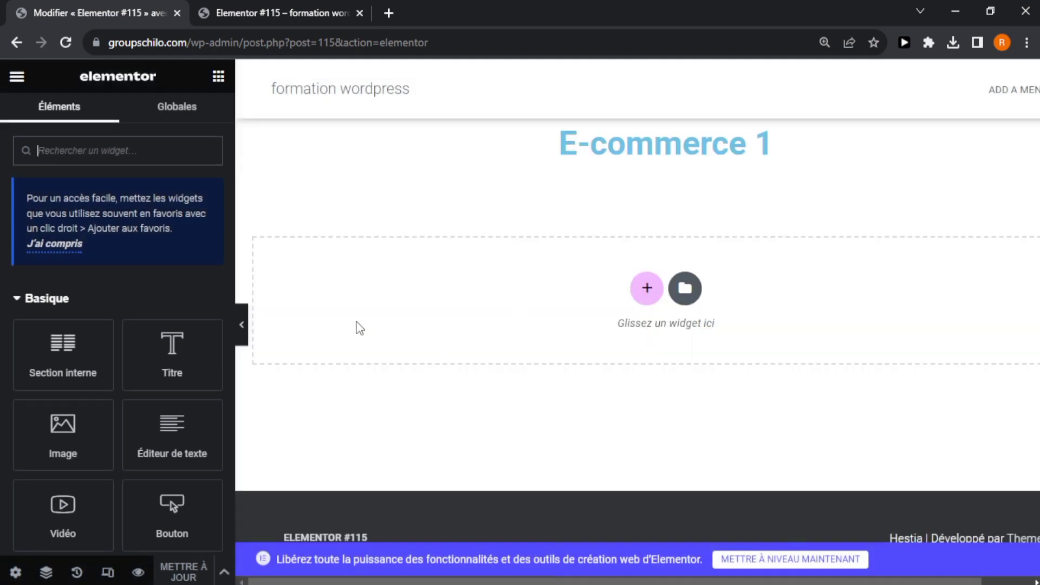
left_click_drag(95, 432, 568, 317)
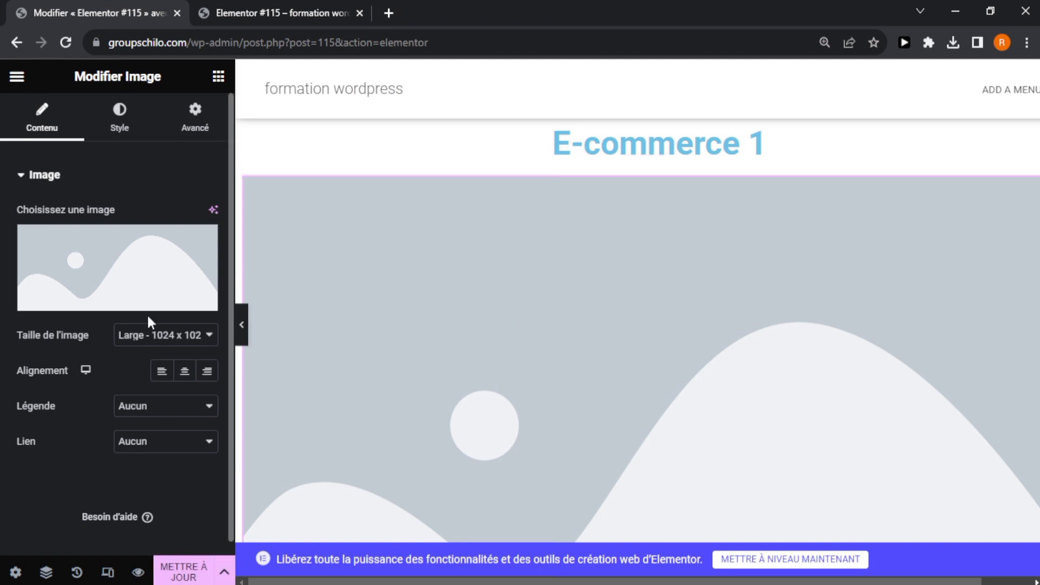
left_click(125, 308)
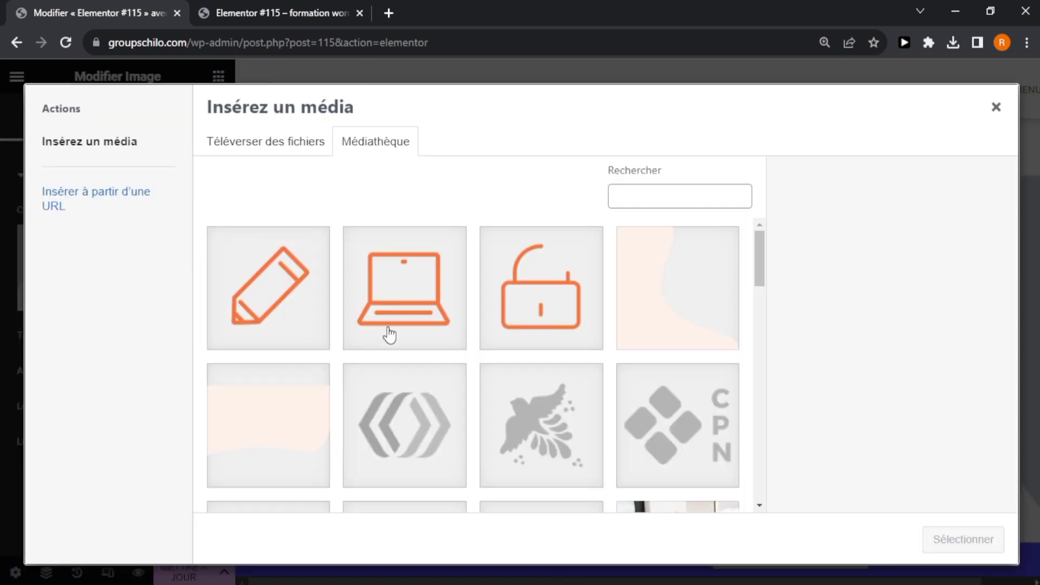
left_click_drag(755, 264, 765, 453)
left_click(714, 282)
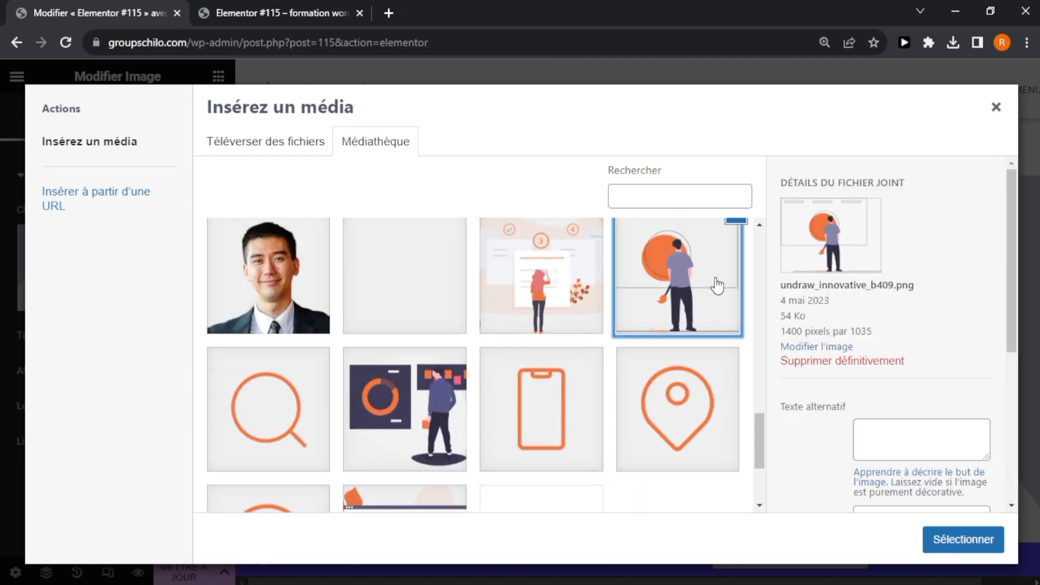
left_click(963, 539)
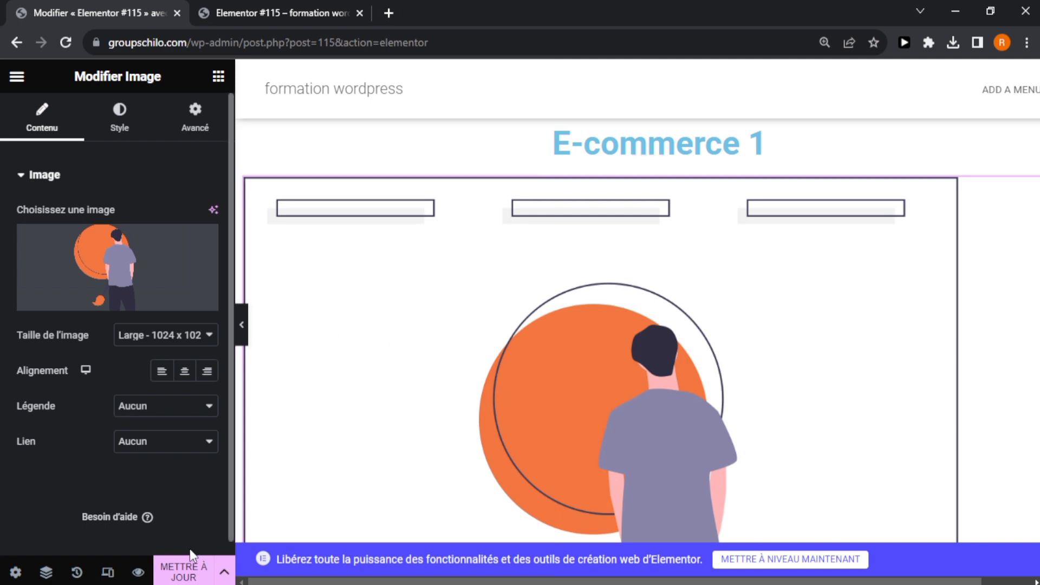
Update the page with the new image and exit Elementor to the WordPress page editor.
left_click(184, 571)
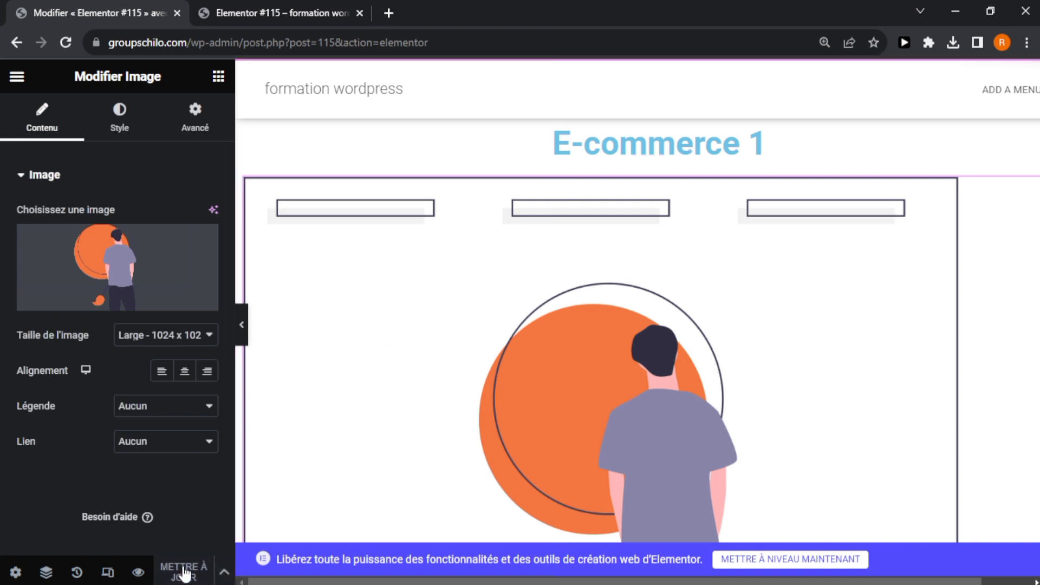
left_click(17, 78)
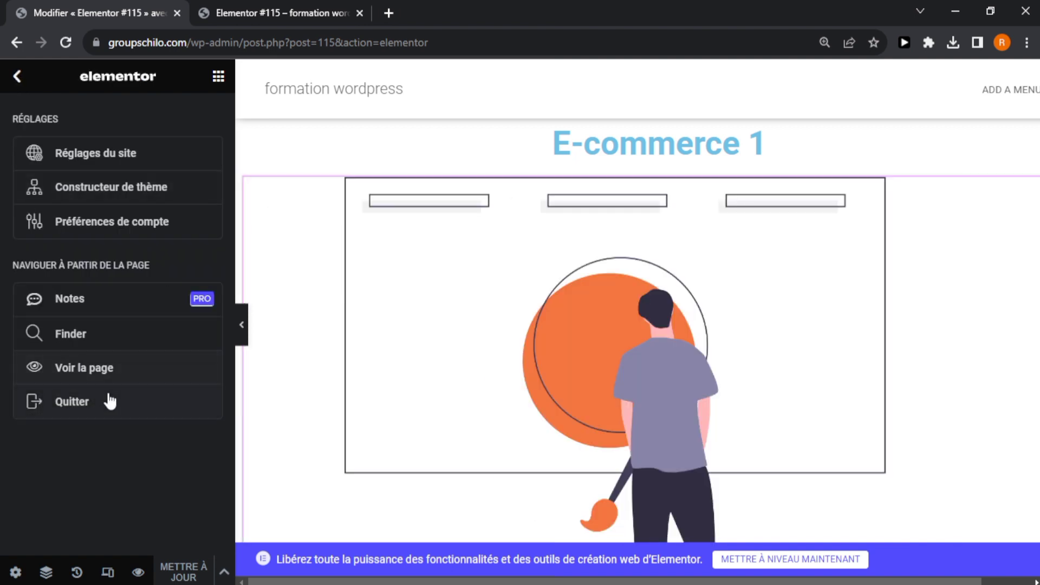
left_click(116, 407)
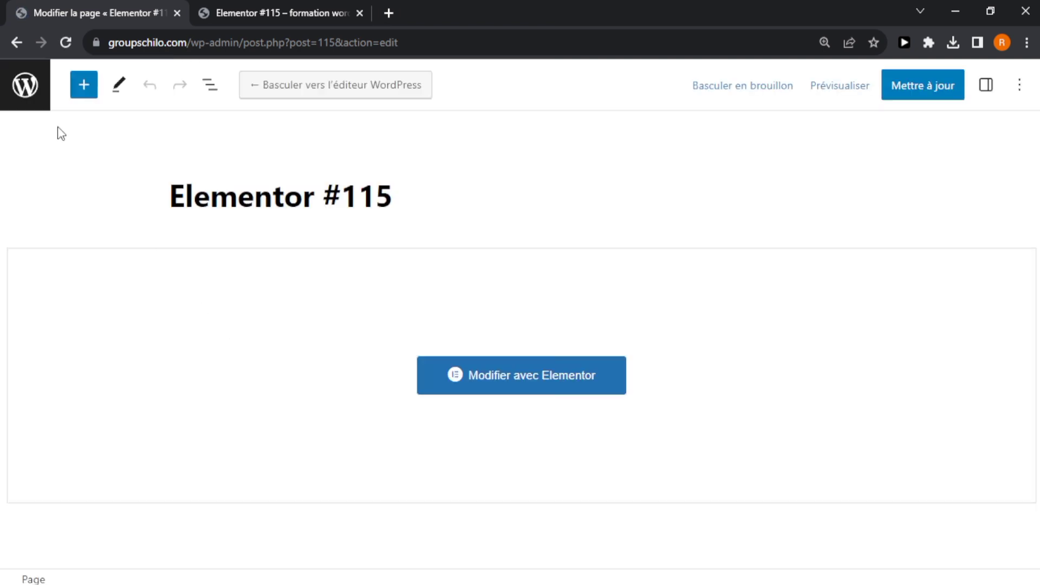
View the Elementor #115 page from the pages list and examine the heading and image on the live site.
left_click(22, 96)
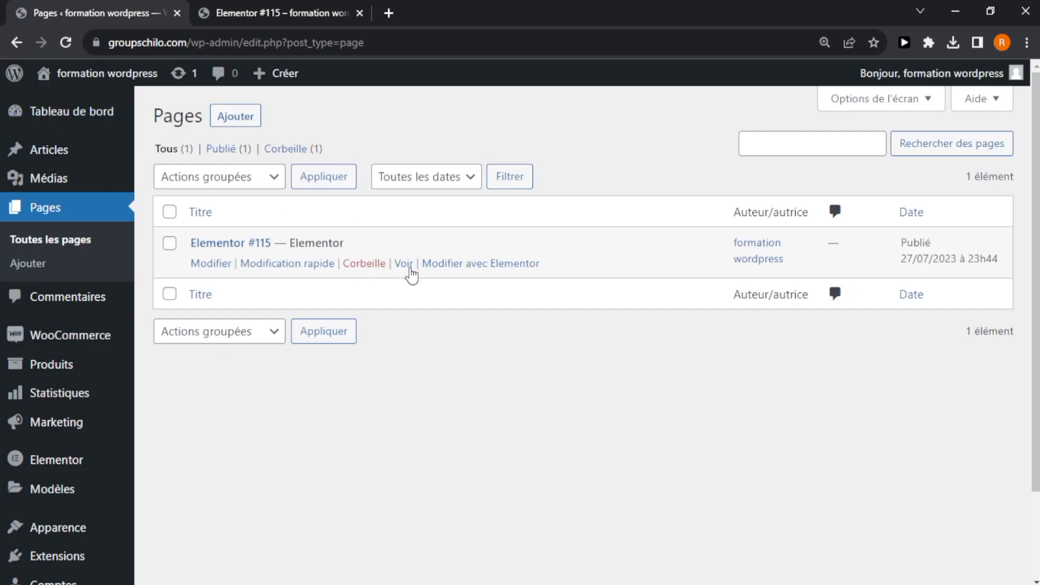
left_click(407, 264)
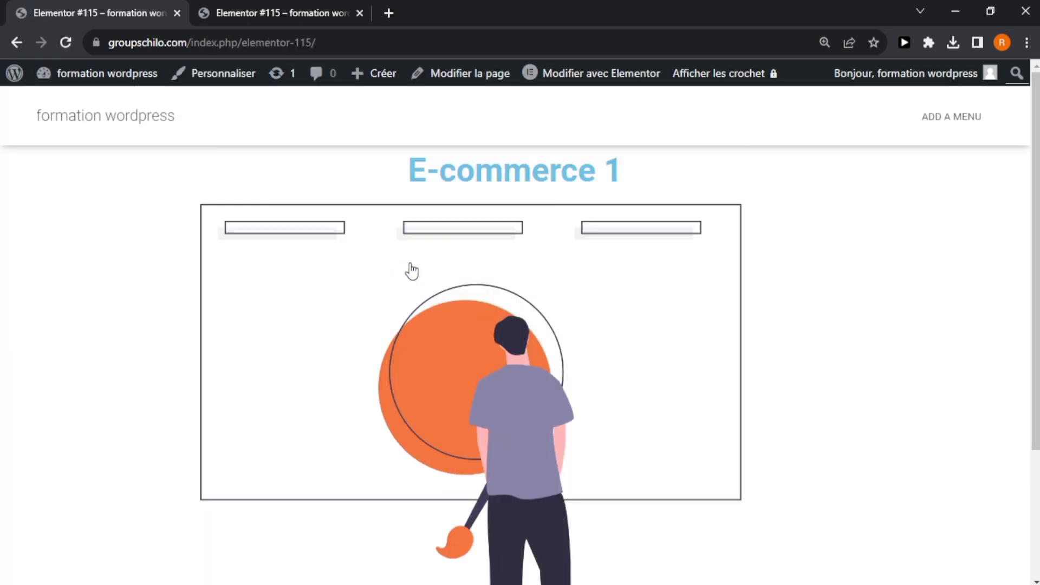
scroll(520, 325, "down", 2)
scroll(519, 325, "up", 2)
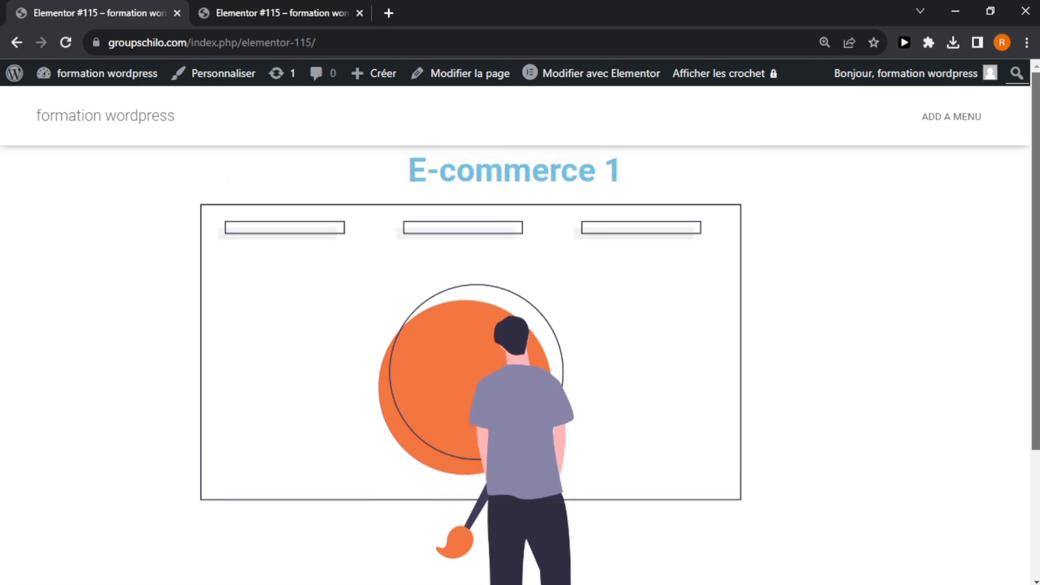
triple_click(565, 151)
left_click_drag(565, 151, 659, 232)
left_click(659, 231)
Return to the WordPress dashboard, open the WooCommerce home page and read the notice about the required database update.
mouse_move(70, 77)
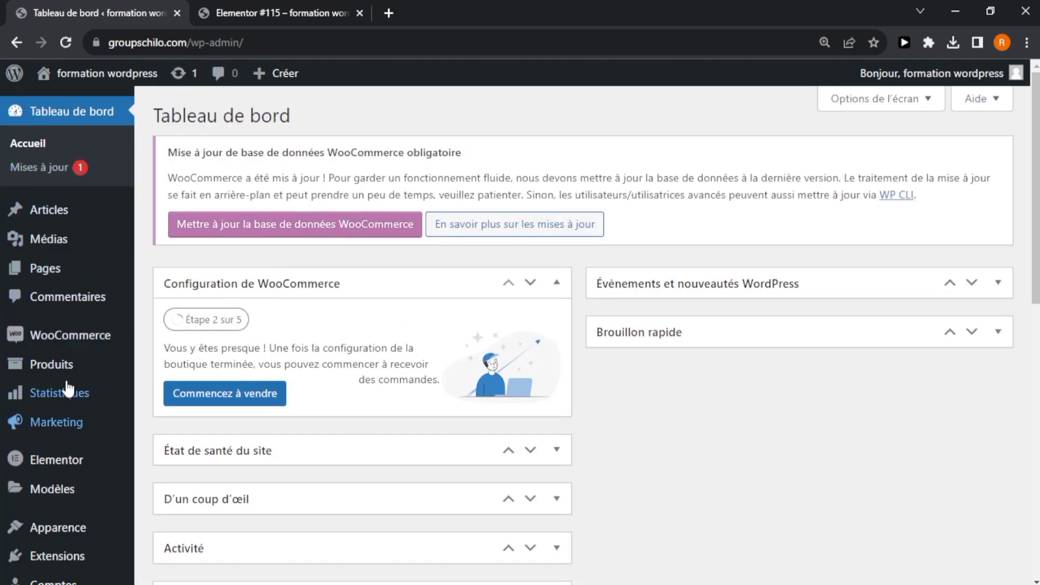
mouse_move(68, 471)
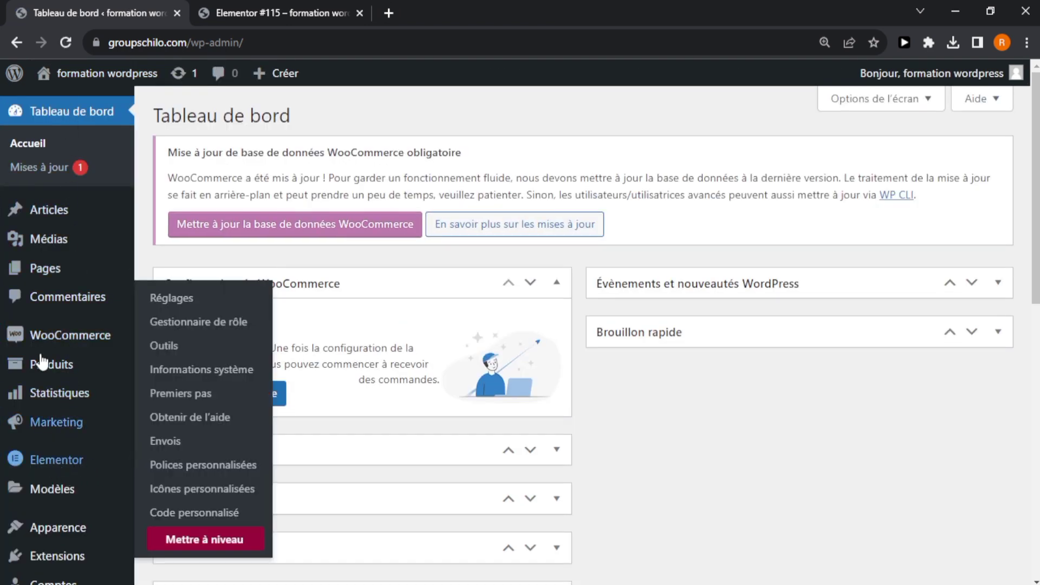
mouse_move(54, 334)
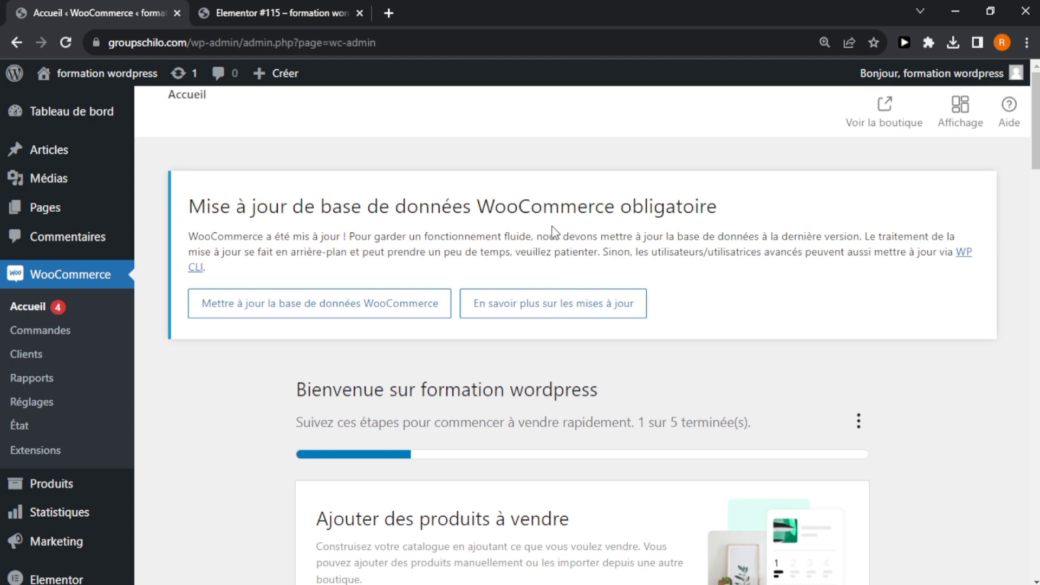
triple_click(559, 230)
mouse_move(560, 228)
left_mouse_down()
mouse_move(561, 207)
mouse_move(569, 235)
left_mouse_up()
triple_click(561, 206)
triple_click(570, 234)
left_click(570, 234)
Start the WooCommerce database update from the notice.
left_click(391, 318)
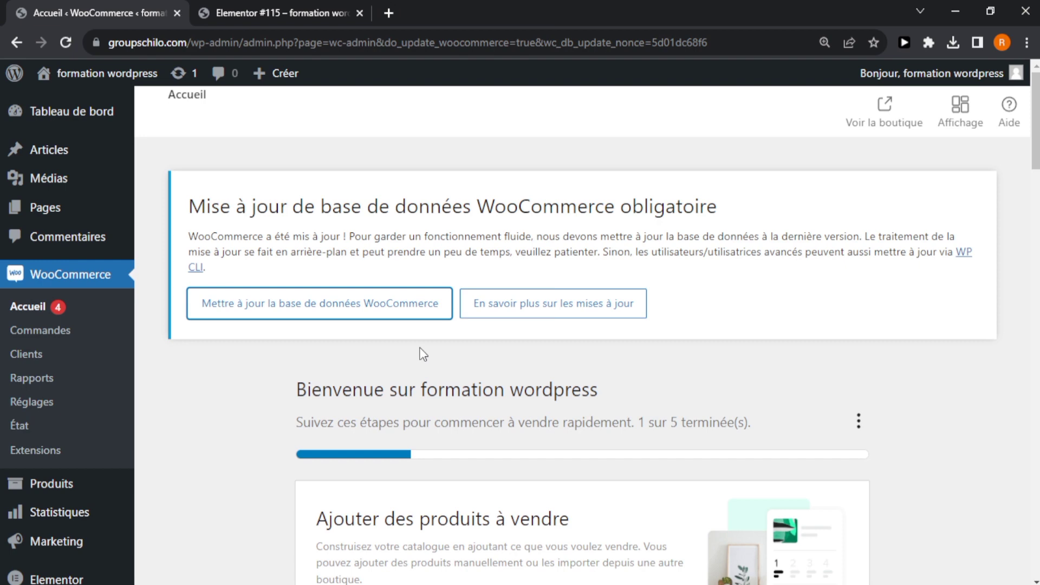
left_click(379, 311)
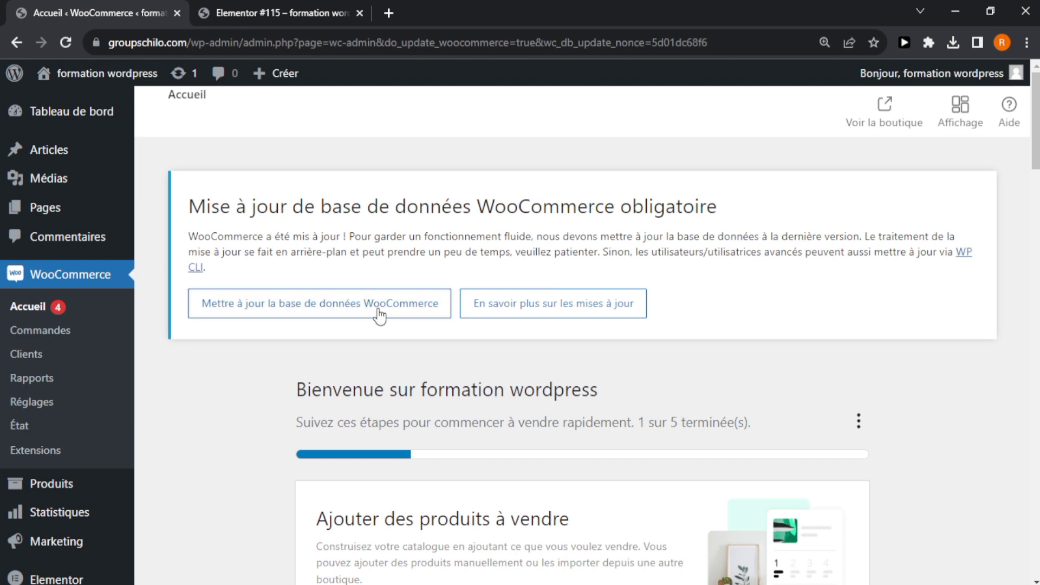
left_click(331, 318)
Examine the WooCommerce setup checklist, from the section on adding products to sell to the store customization task.
scroll(496, 253, "down", 4)
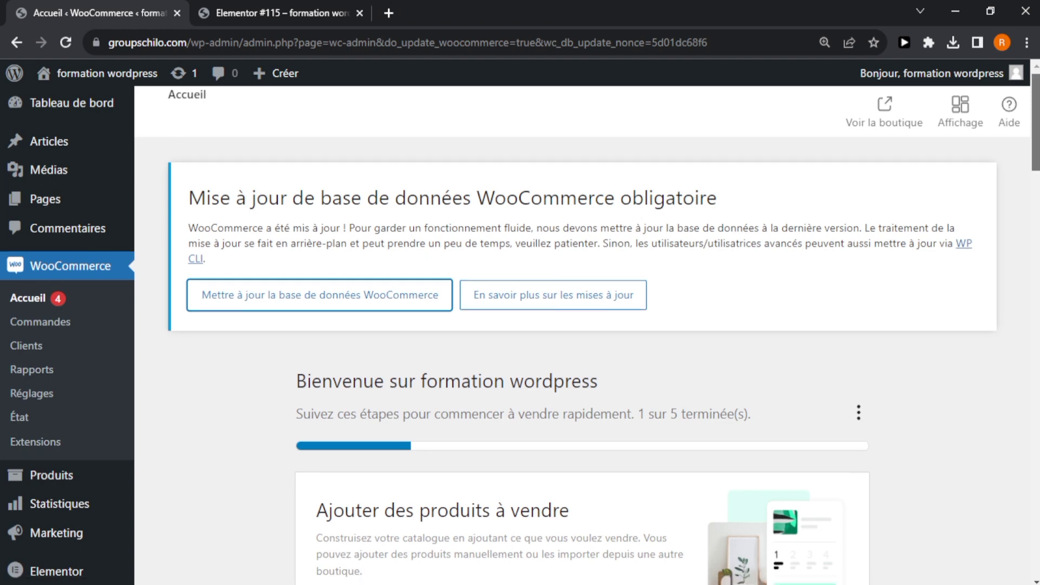
mouse_move(1035, 158)
left_mouse_down()
mouse_move(1035, 167)
mouse_move(1035, 157)
left_mouse_up()
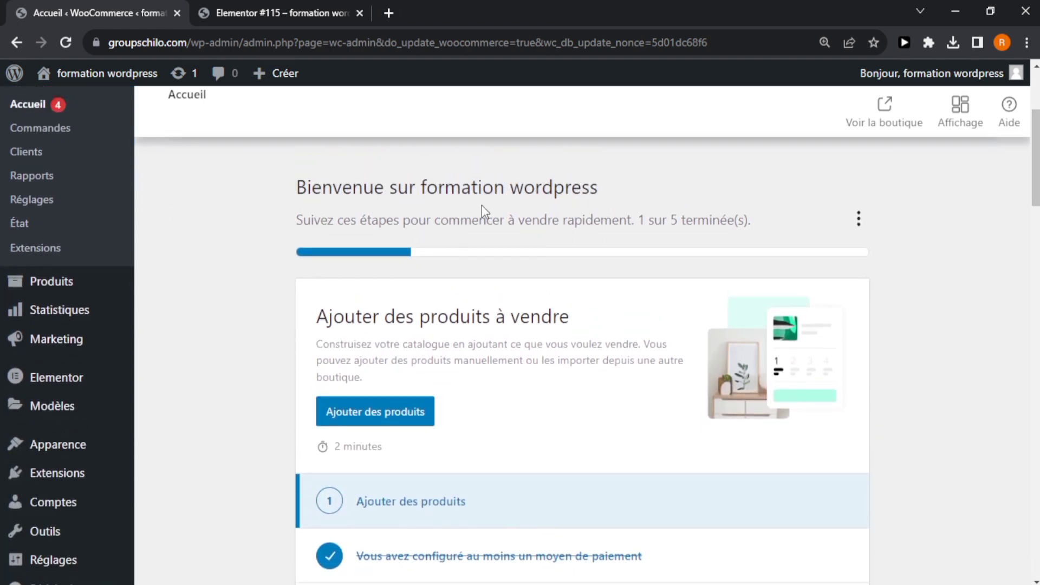
triple_click(334, 217)
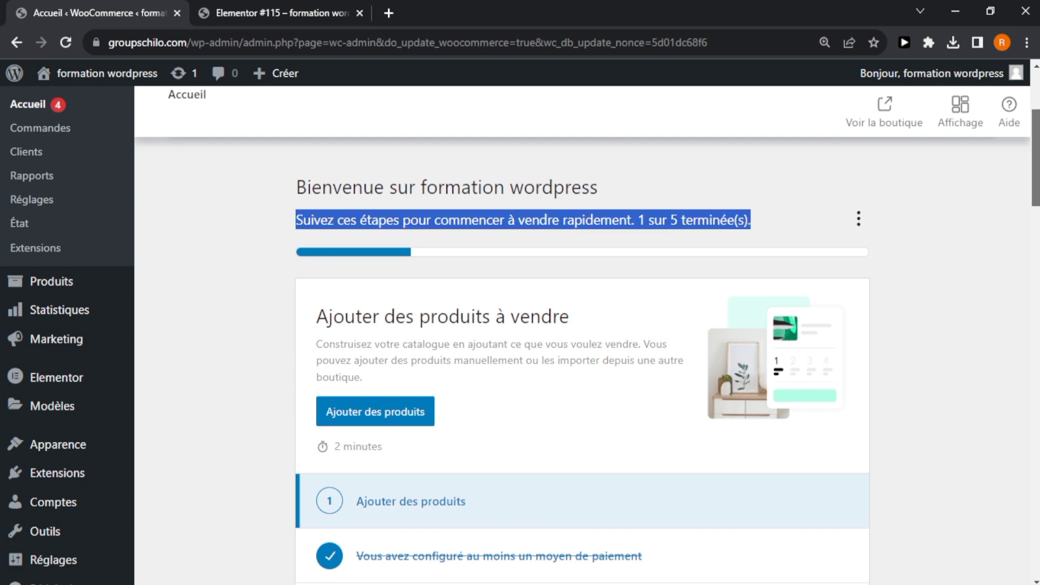
left_click_drag(1035, 157, 1036, 169)
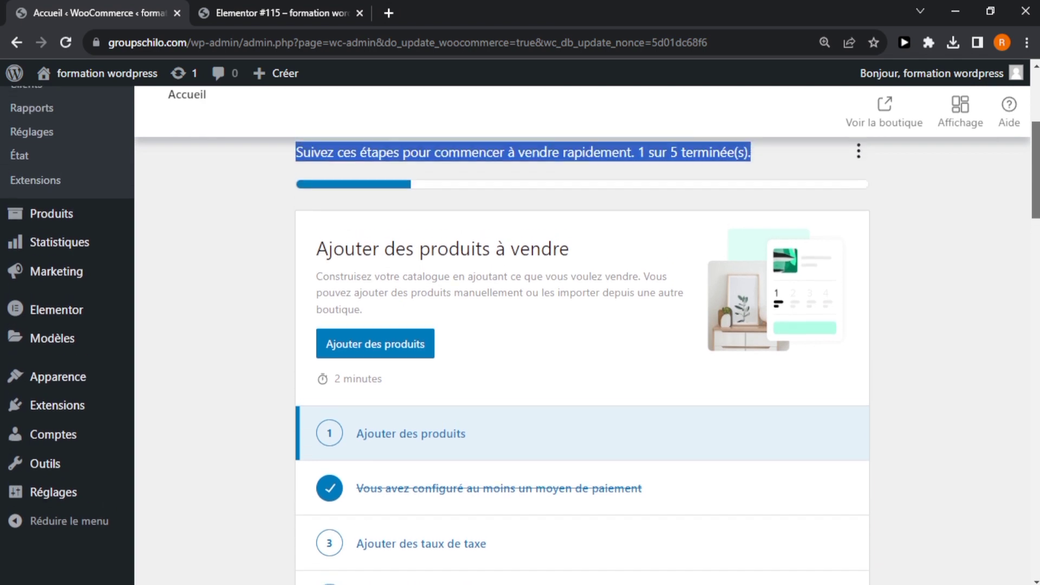
triple_click(475, 251)
mouse_move(475, 251)
left_mouse_down()
mouse_move(485, 280)
mouse_move(482, 266)
left_mouse_up()
triple_click(492, 285)
triple_click(483, 250)
left_click(483, 265)
scroll(582, 336, "down", 6)
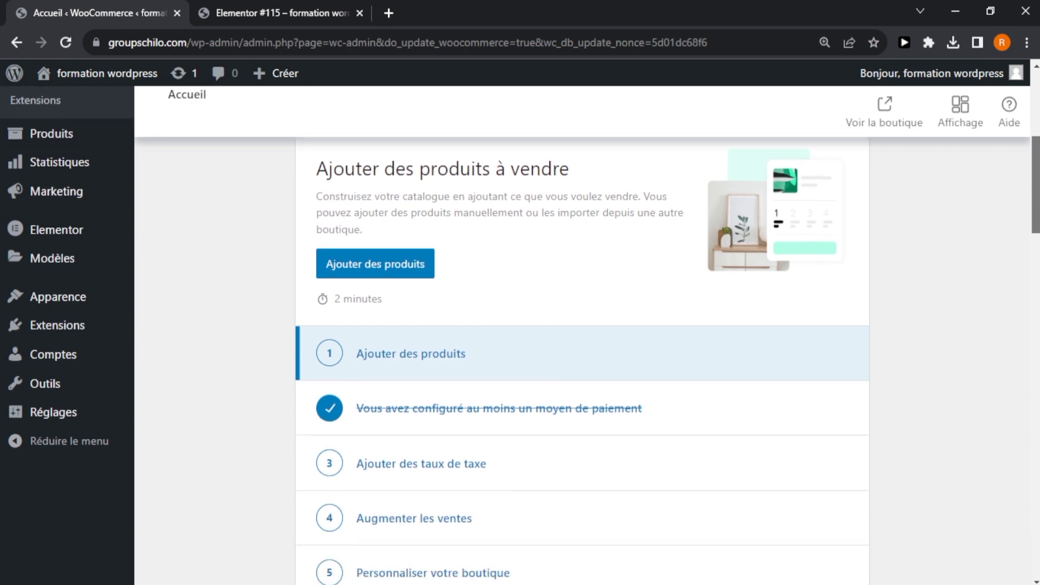
scroll(515, 227, "up", 2)
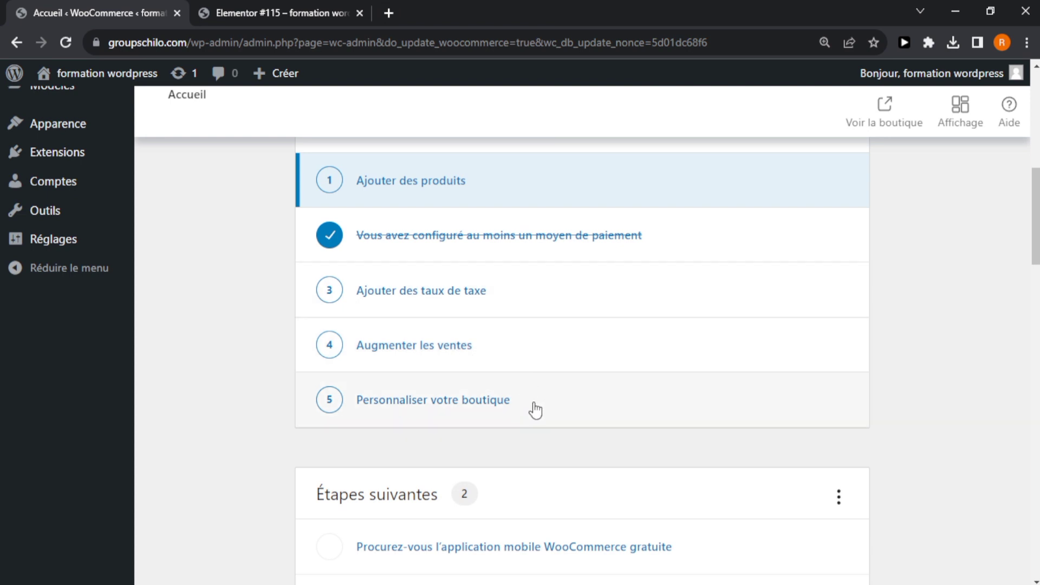
Look through the next steps, inbox and statistics overview on the WooCommerce home page, and return to its beginning.
scroll(921, 258, "down", 4)
left_click_drag(1036, 244, 1036, 252)
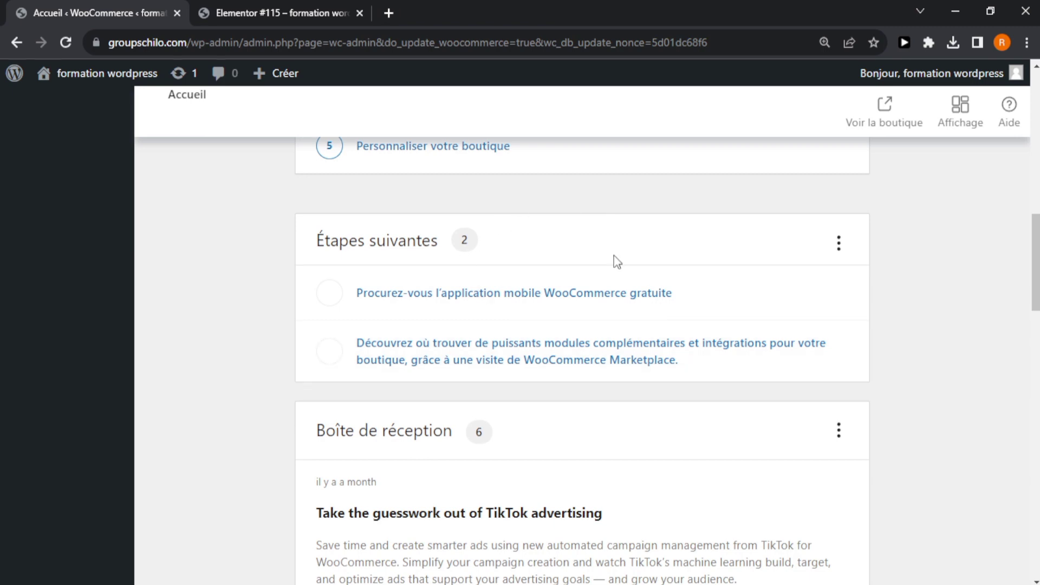
left_click_drag(1035, 260, 1035, 491)
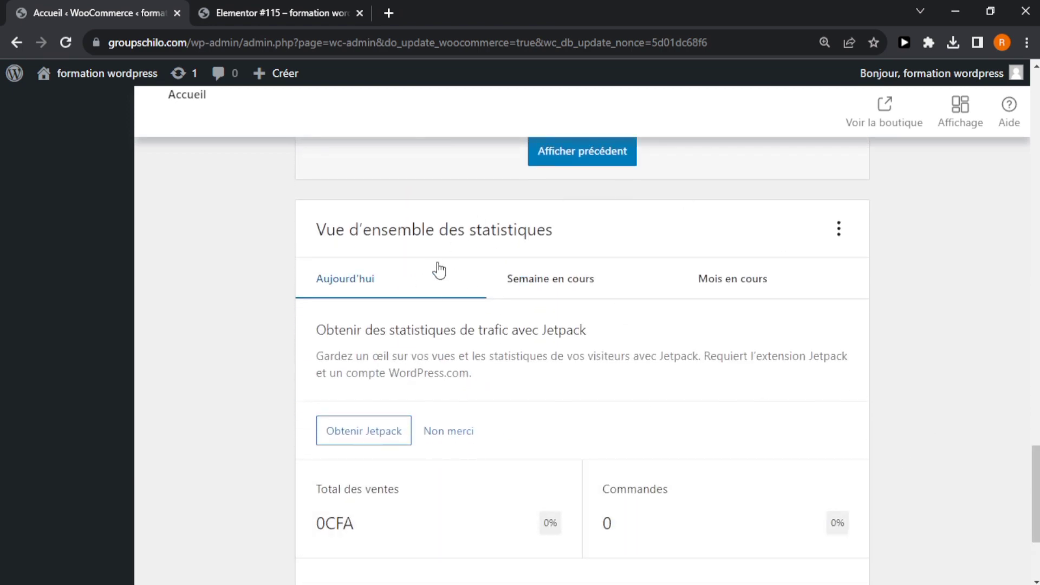
left_click_drag(1035, 497, 1035, 137)
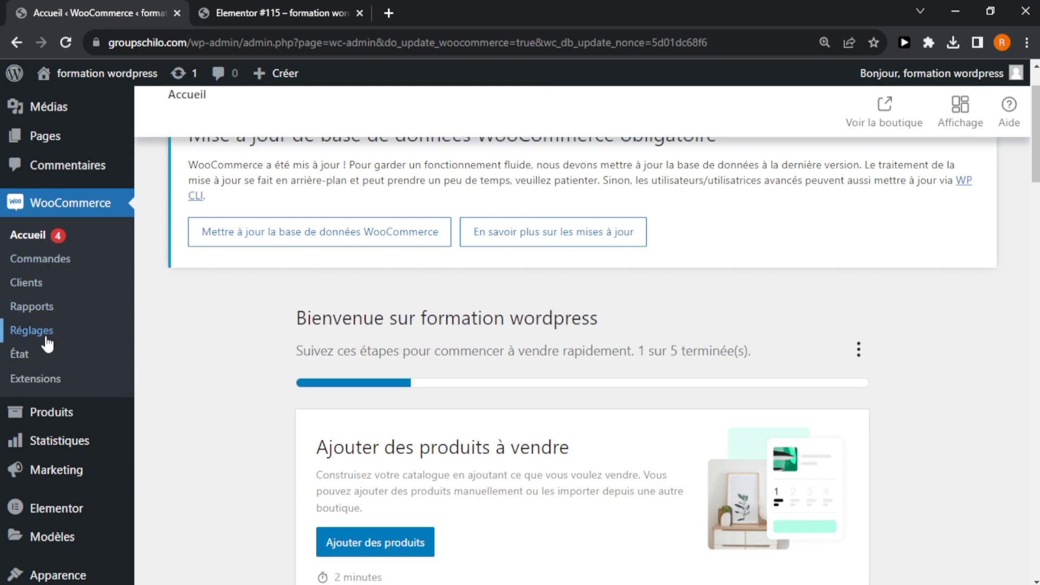
Open the list of all products and start creating a new product.
mouse_move(54, 414)
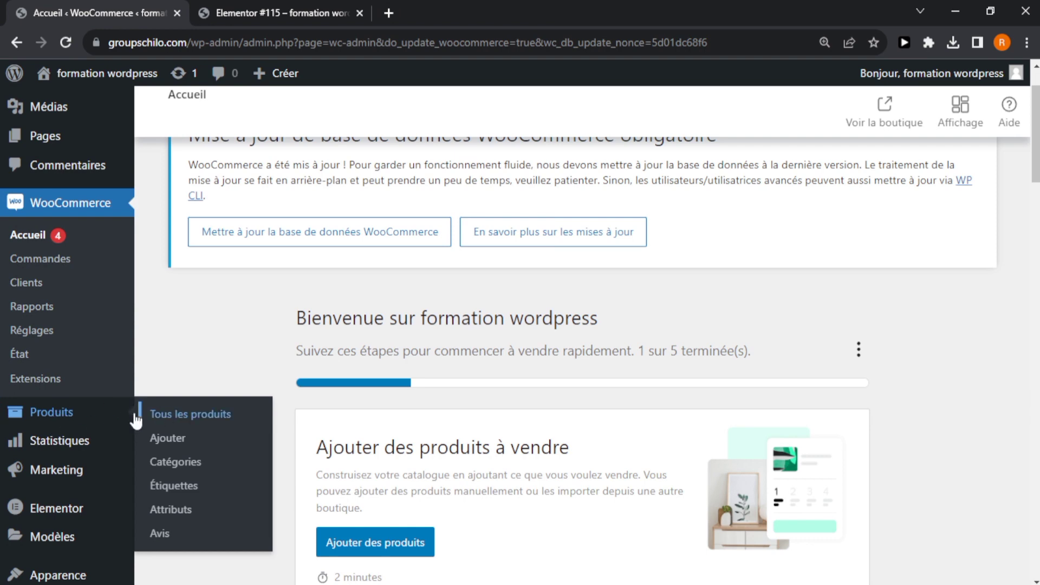
left_click_drag(222, 412, 185, 418)
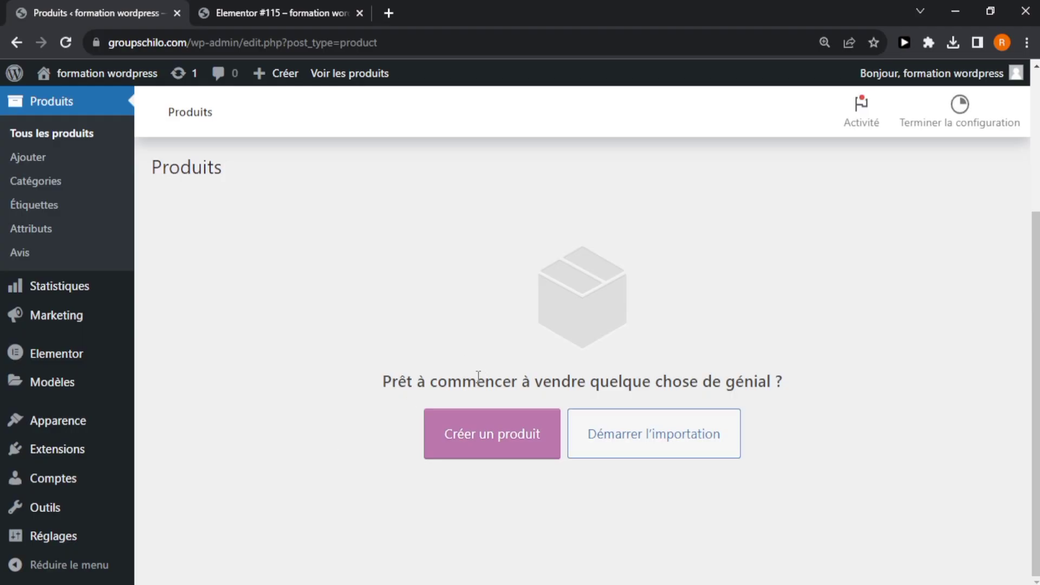
triple_click(479, 379)
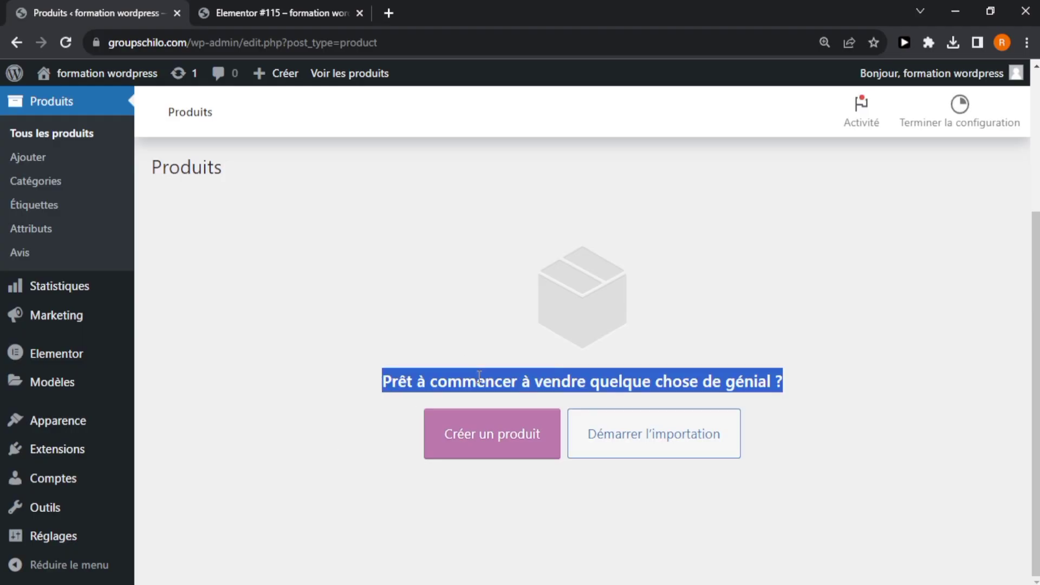
triple_click(600, 379)
double_click(555, 379)
triple_click(555, 377)
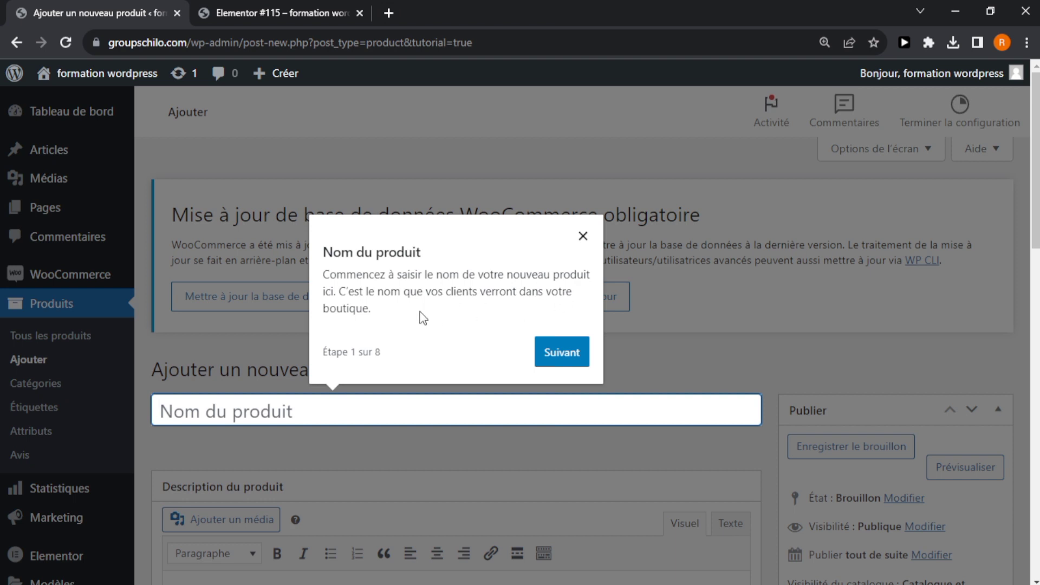
Read the guided tour's tips on the product name and full description, and continue to the product data tip.
left_click(560, 355)
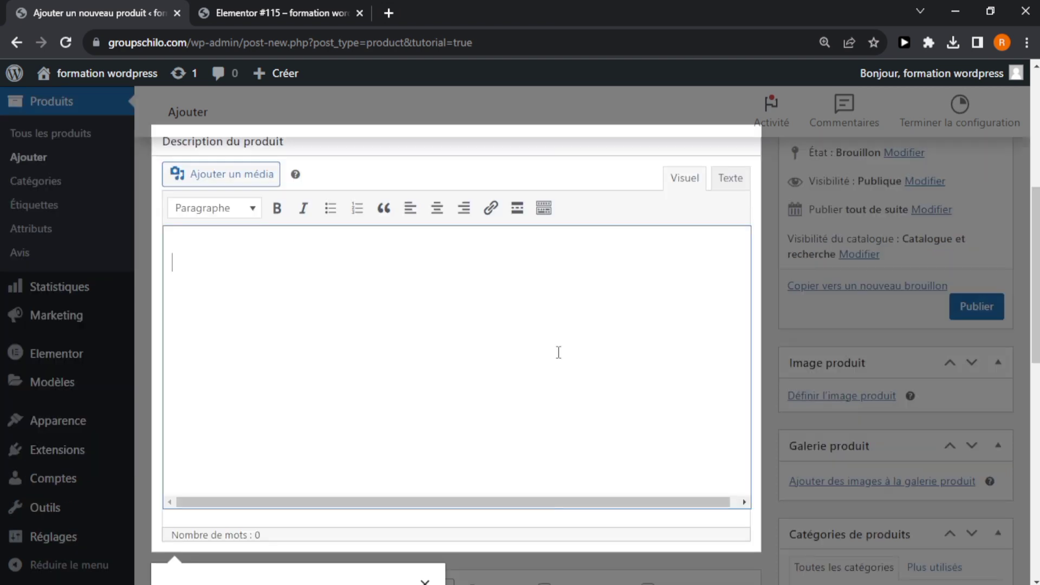
scroll(558, 352, "down", 3)
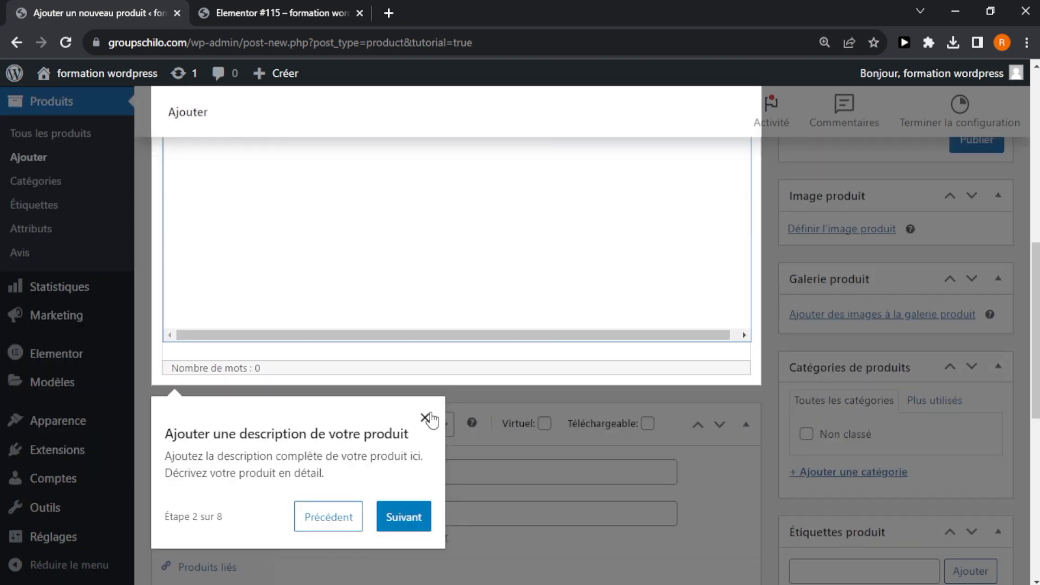
double_click(308, 457)
triple_click(271, 452)
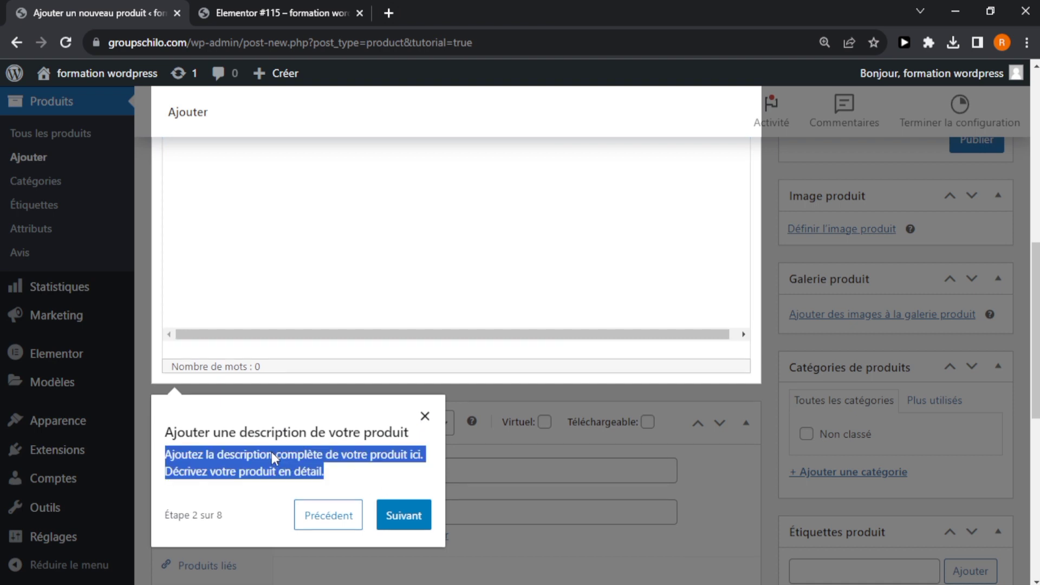
left_click_drag(271, 452, 292, 460)
triple_click(282, 432)
left_click(379, 479)
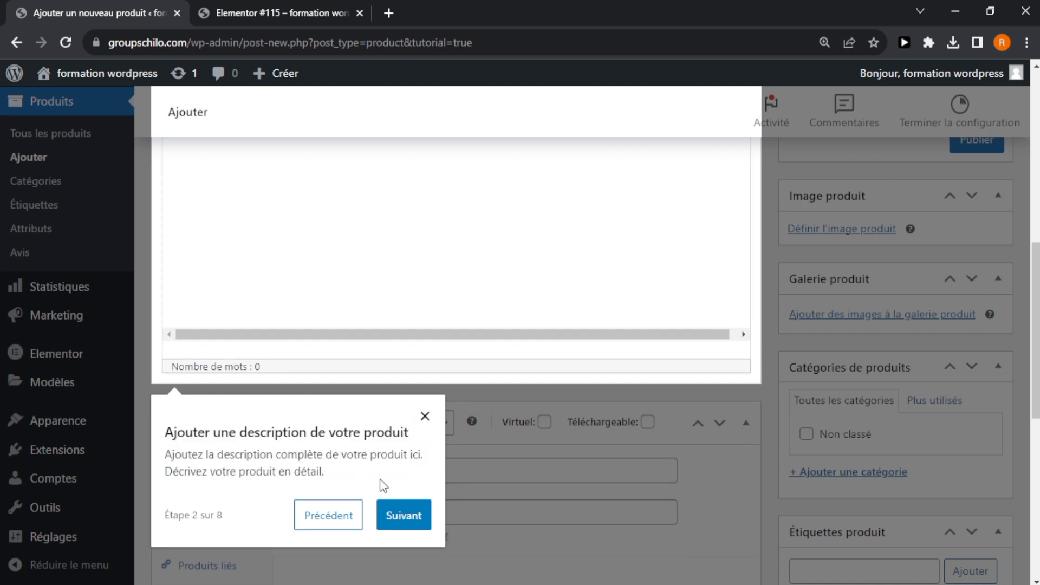
left_click(407, 516)
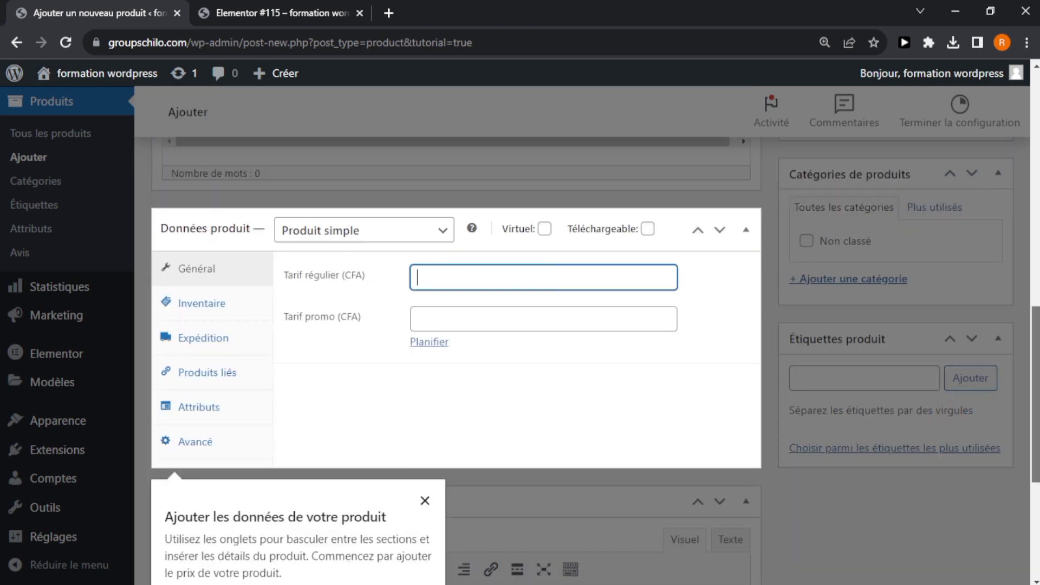
Read the tour tip on product data, continue to the short description tip and close the tour.
triple_click(304, 299)
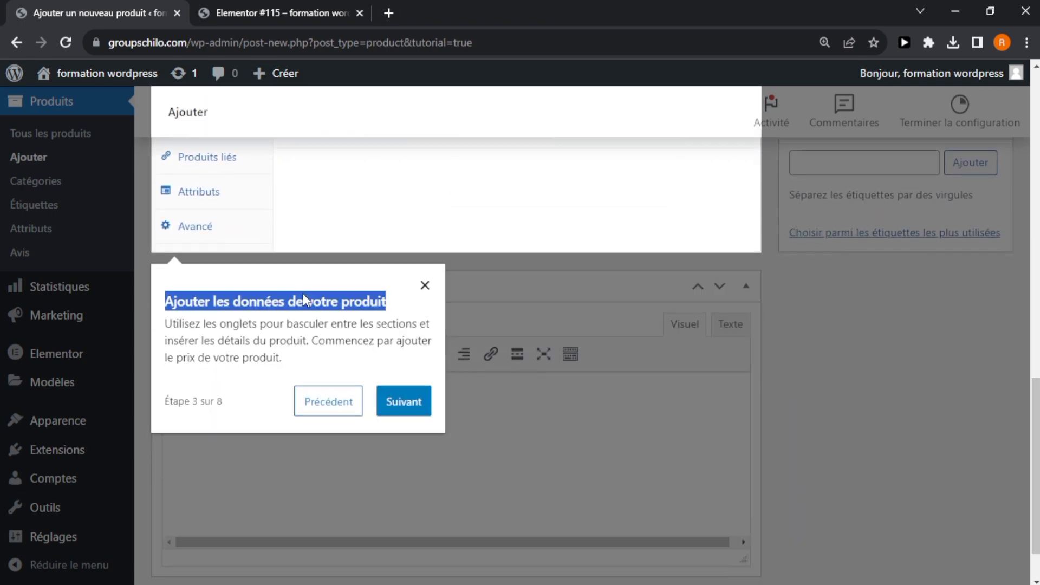
triple_click(326, 344)
double_click(329, 310)
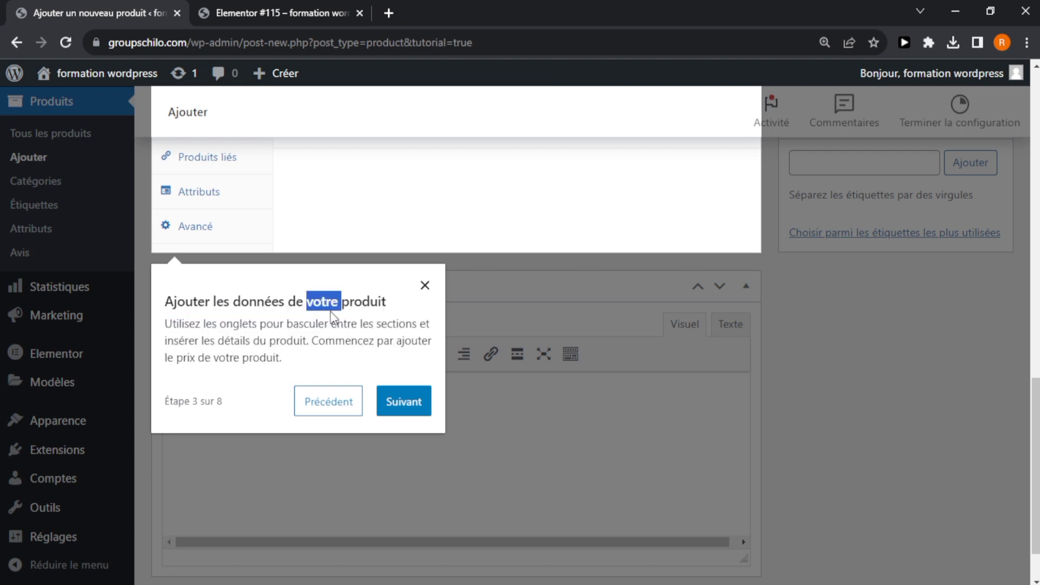
left_click(353, 350)
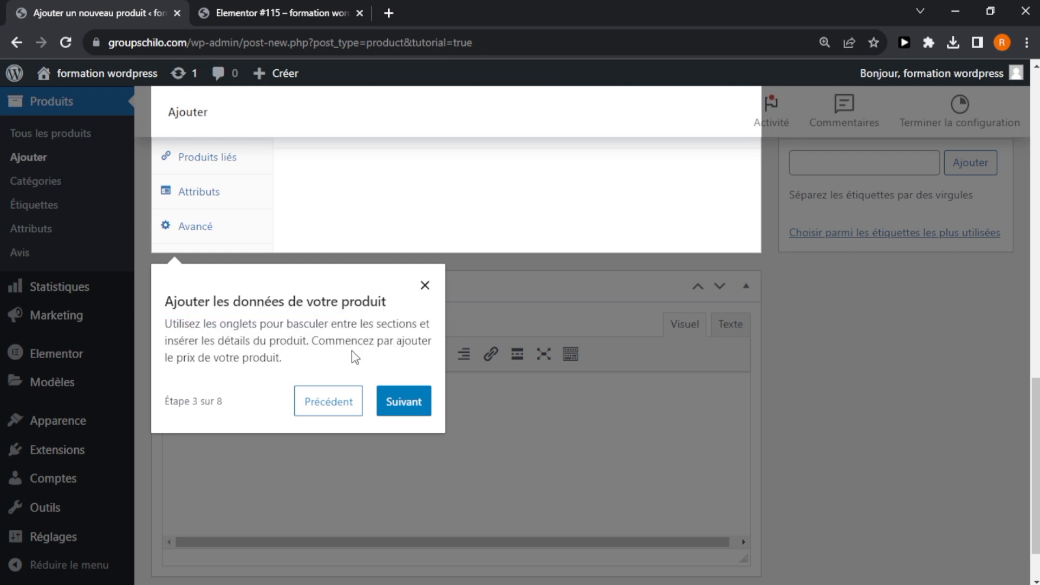
left_click(418, 404)
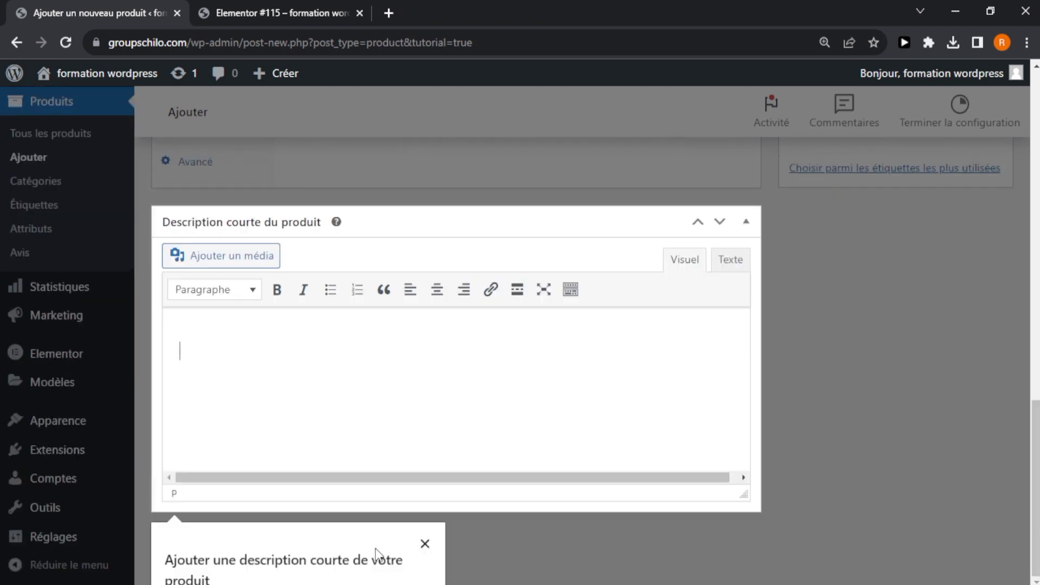
left_click(424, 544)
Name the new product "T-shirt" and place the cursor in its description.
left_click_drag(1035, 460, 1035, 305)
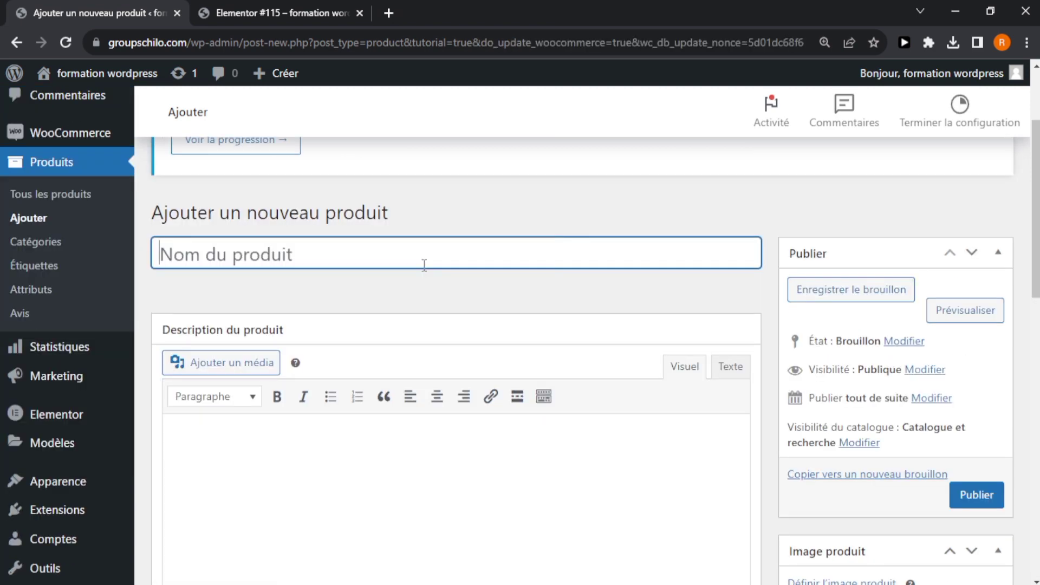
type("T-shirt")
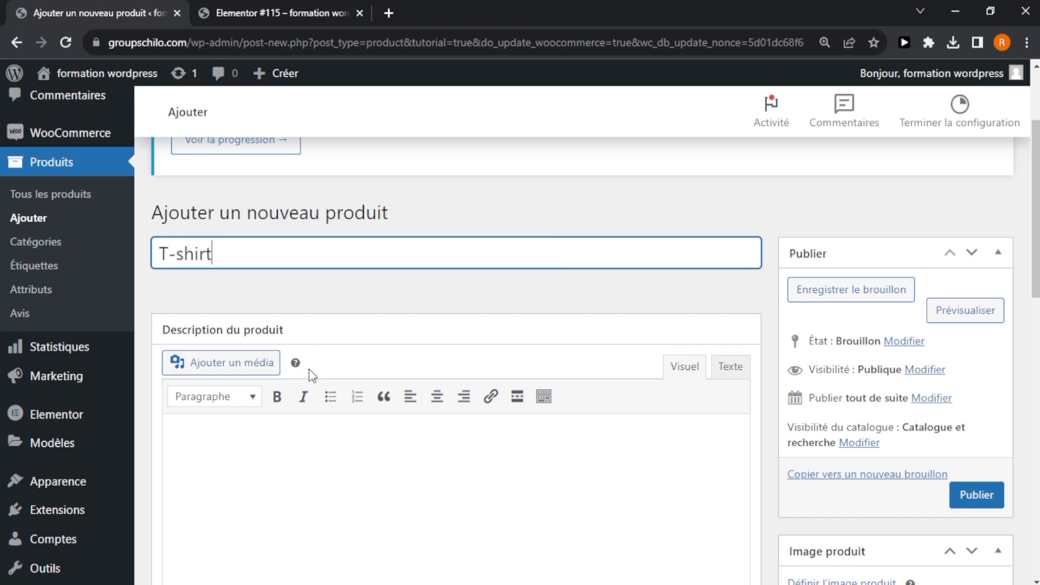
left_click(315, 428)
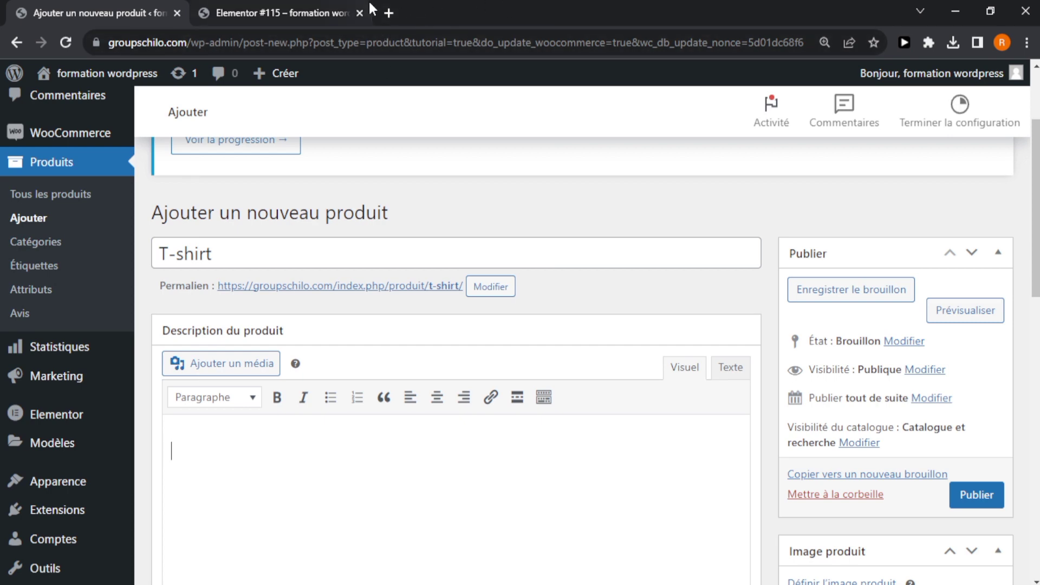
Search Google in a new tab for "t shirt" and refine the search to "t shirt pixabay".
left_click(389, 1)
type("googl")
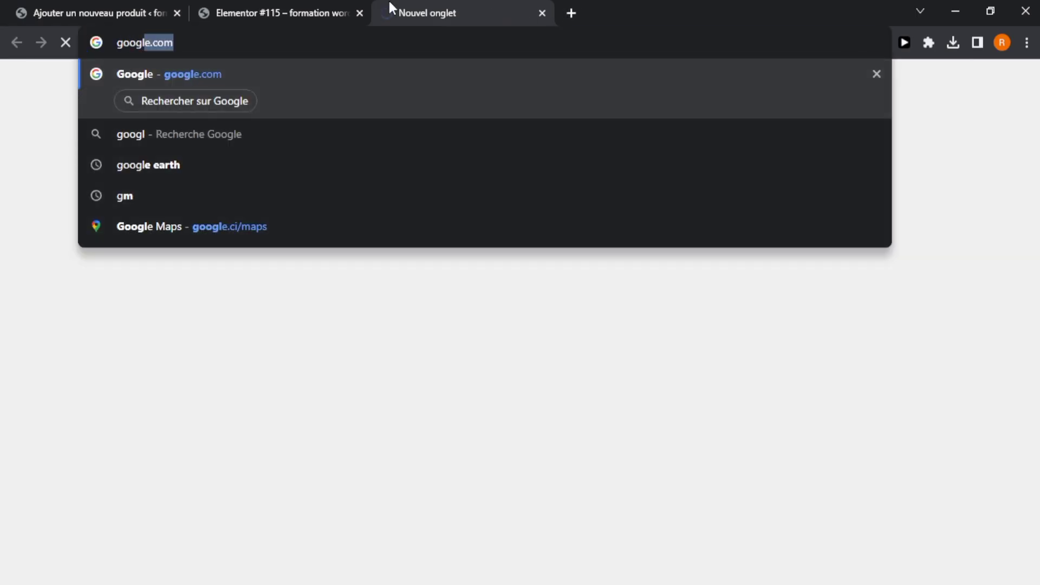
key("Return")
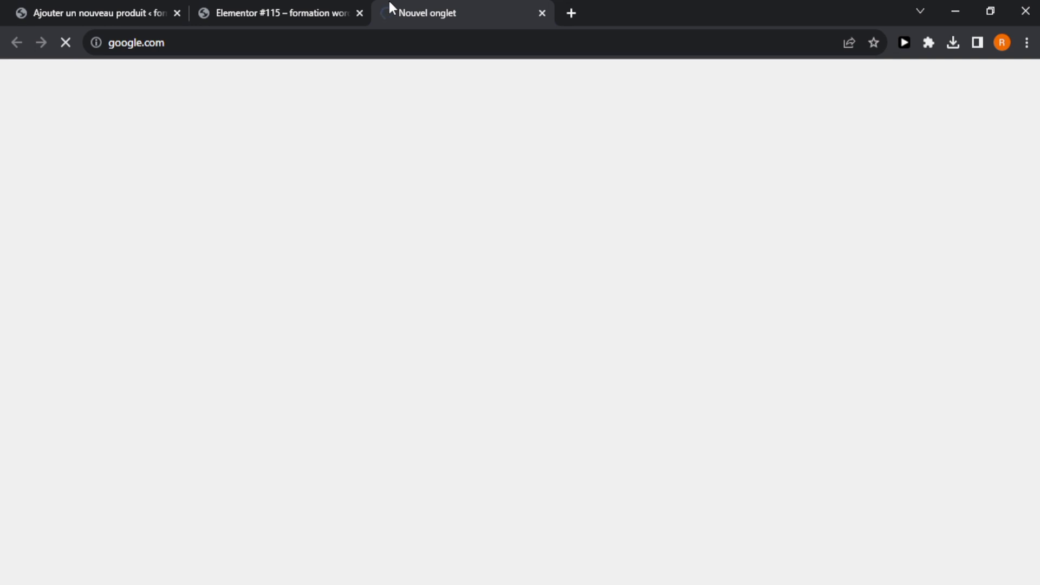
type("t")
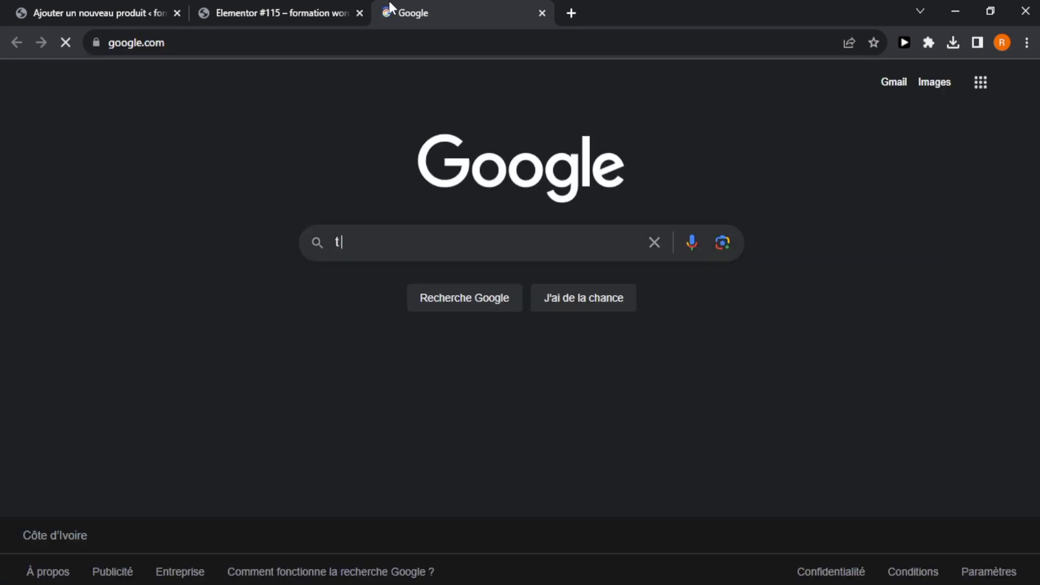
type(" shirt")
key("Return")
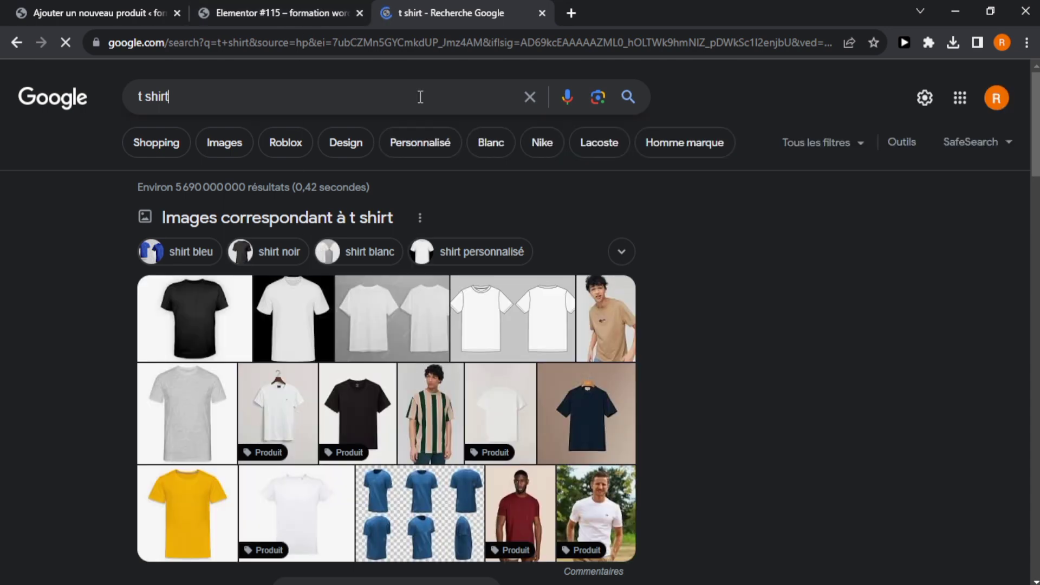
left_click(419, 97)
type("pixabay")
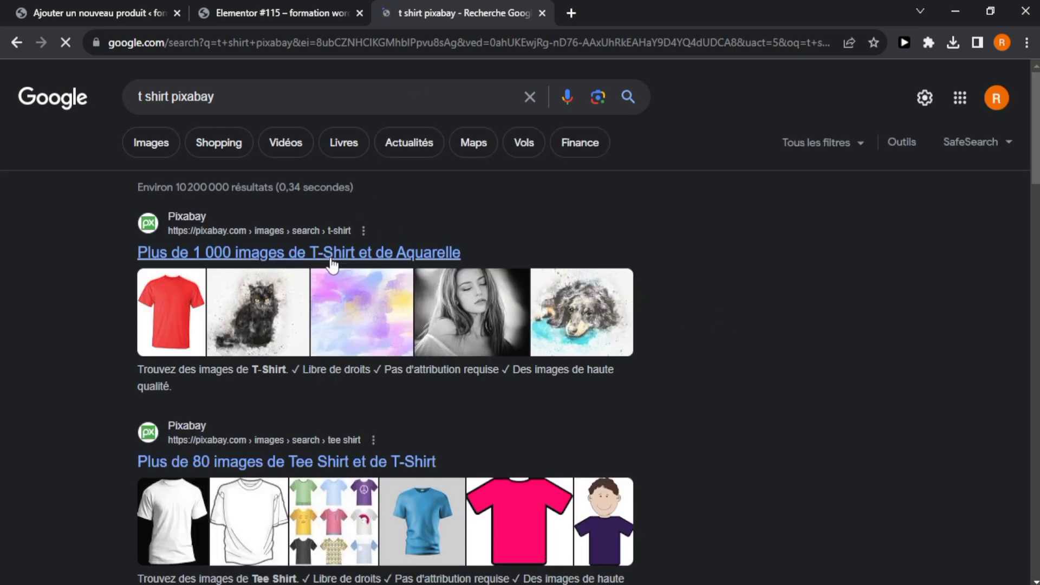
Browse Pixabay's tee shirt image results and open the photo of the woman wearing a printed white T-shirt and jeans.
scroll(251, 265, "down", 4)
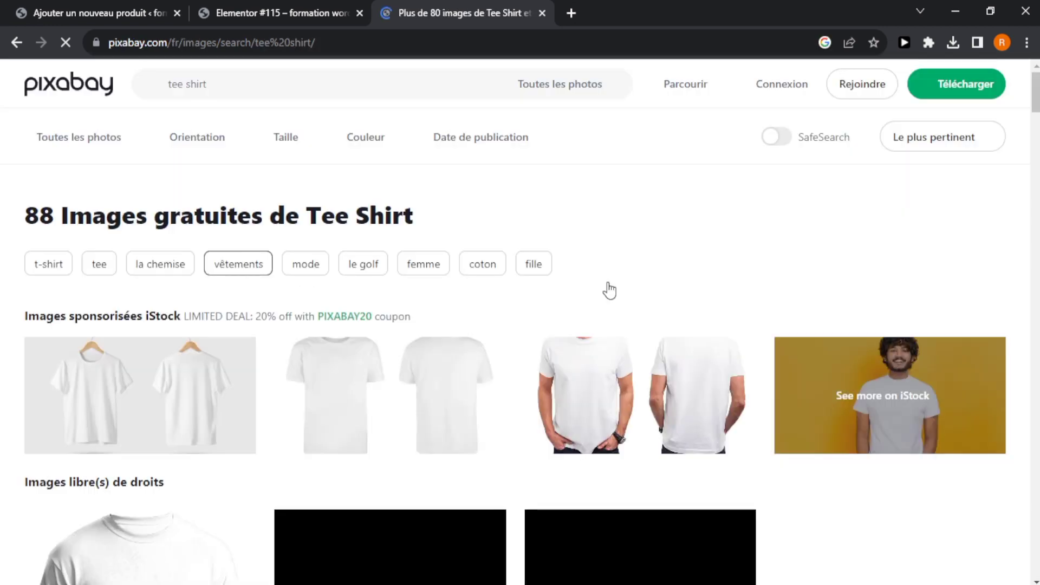
scroll(608, 290, "down", 8)
scroll(266, 341, "down", 8)
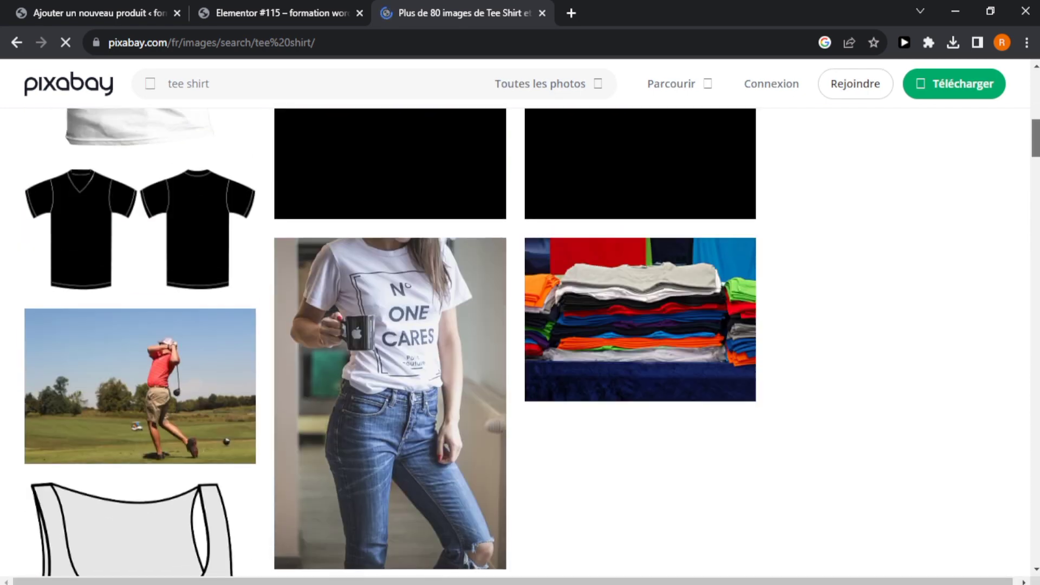
scroll(514, 342, "up", 1)
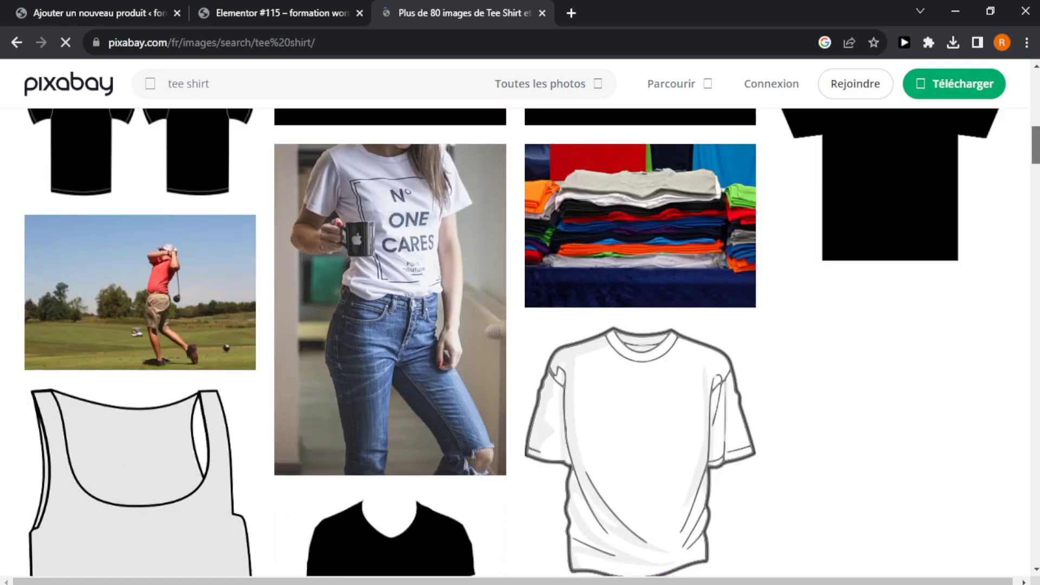
scroll(515, 341, "down", 15)
scroll(515, 341, "up", 7)
scroll(399, 304, "up", 5)
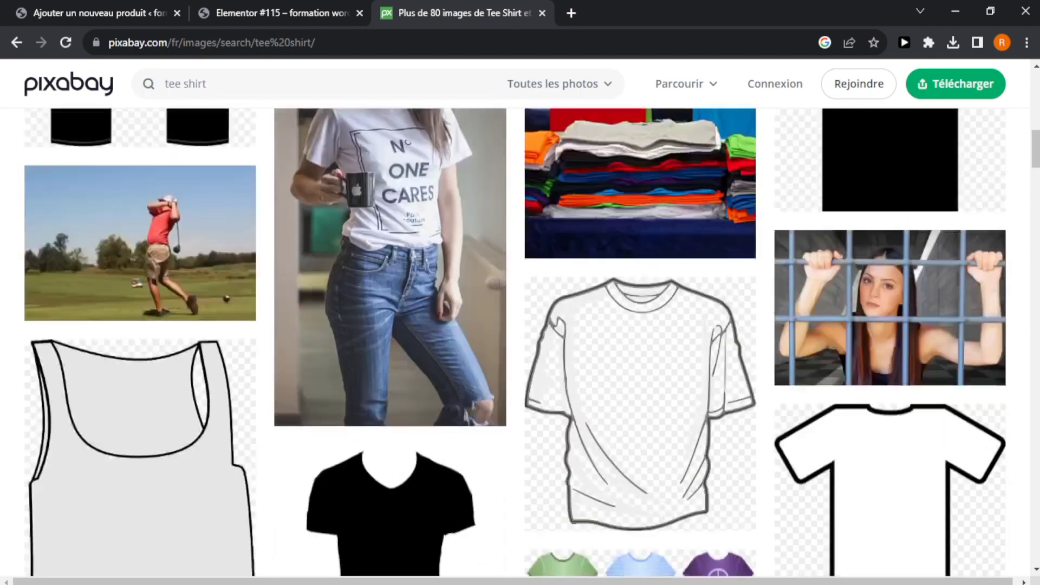
left_click(399, 304)
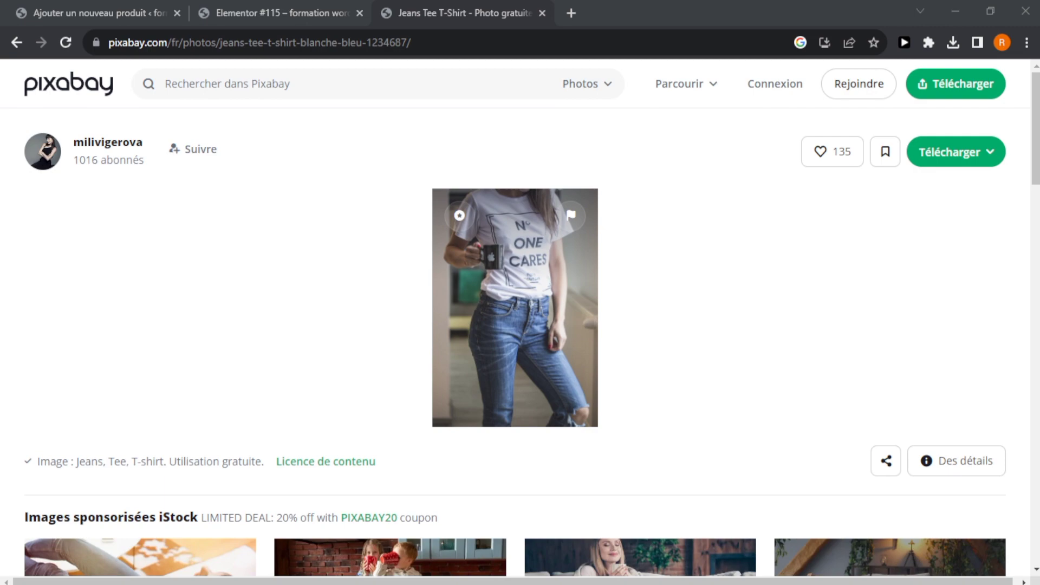
scroll(520, 325, "down", 15)
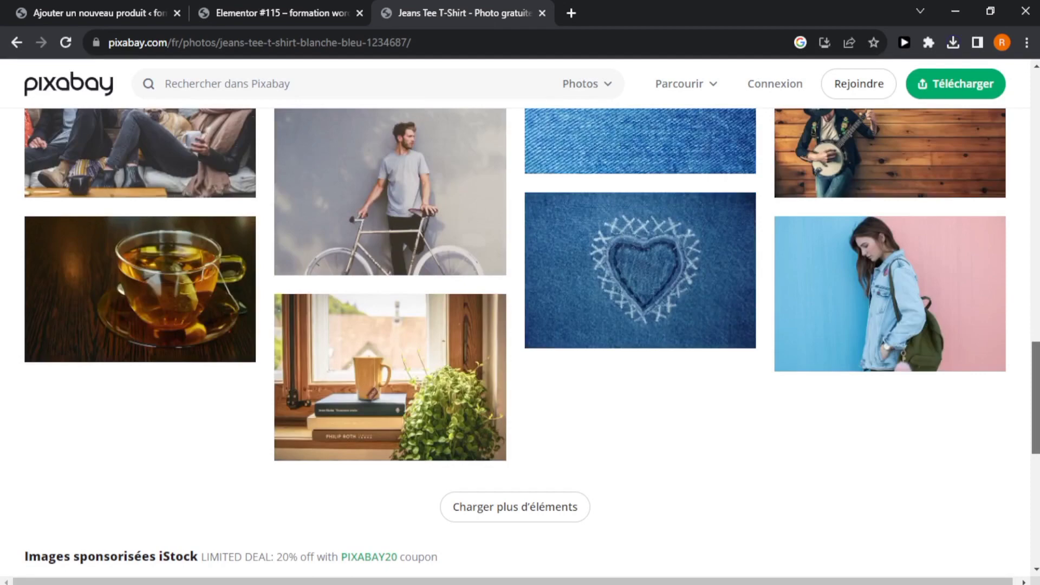
Return to the new product, add "numéro 1" to its name and write "T-shirt numéro 1" as its description.
left_click(293, 9)
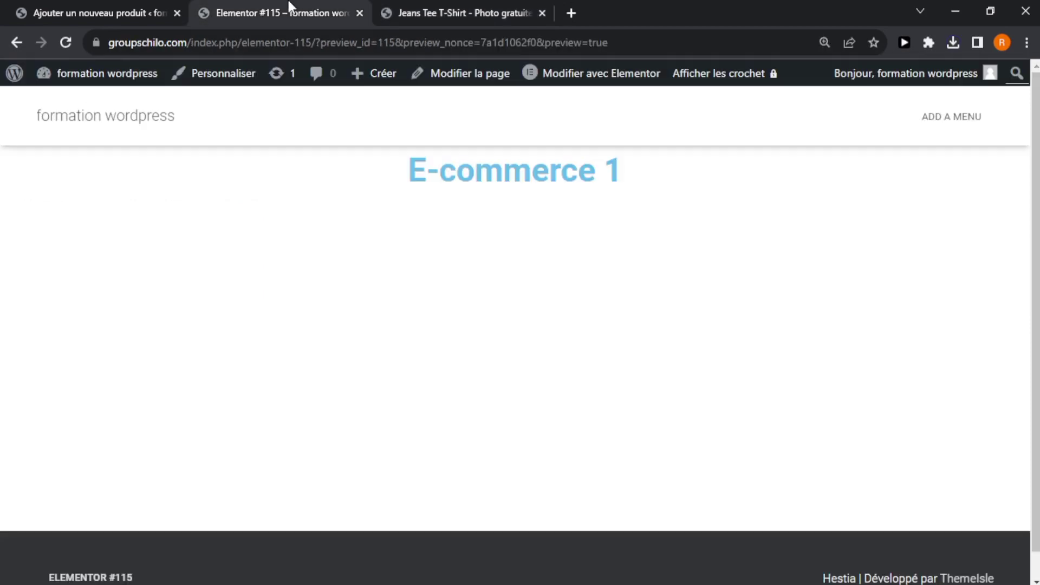
left_click(123, 6)
left_click(294, 258)
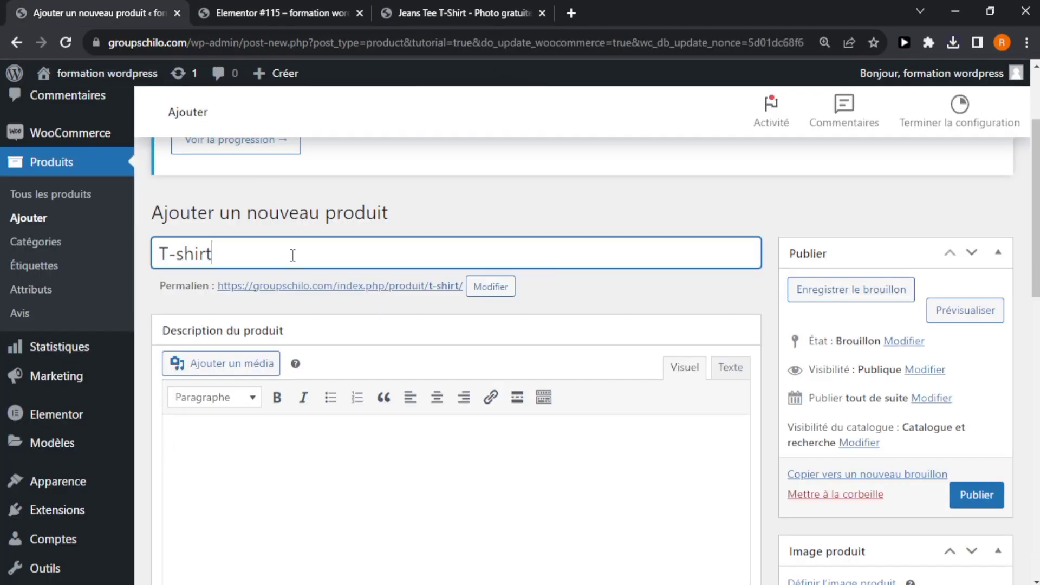
type("numero 1")
left_click(293, 491)
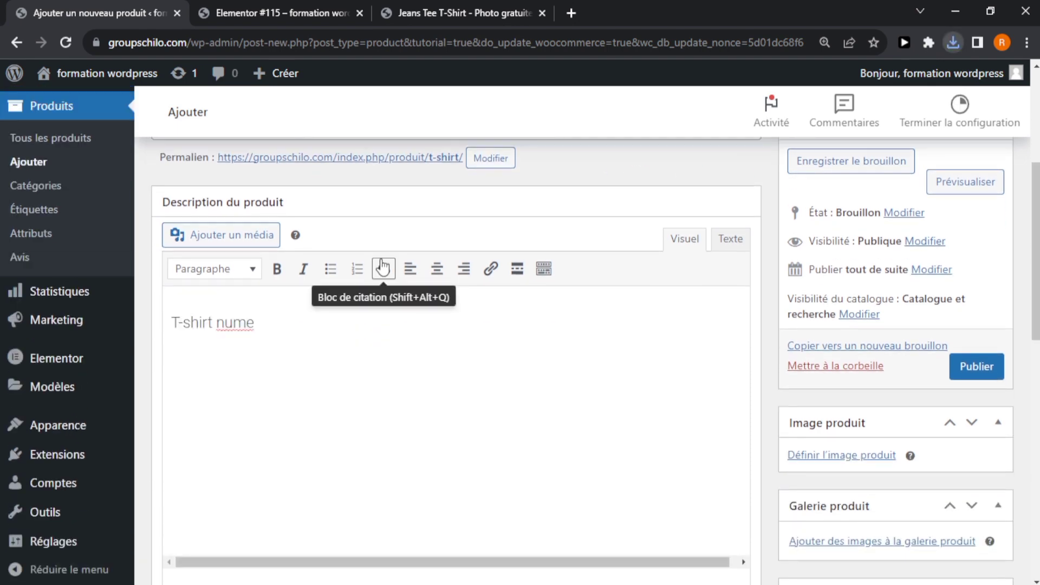
type("ro 1")
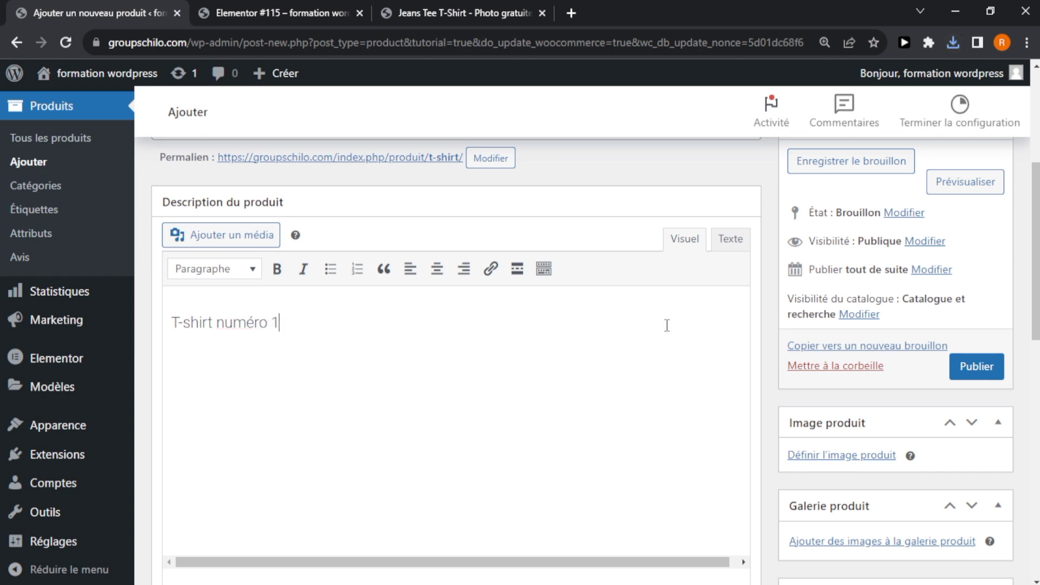
Start setting the product image by choosing to upload a file from the computer.
scroll(668, 325, "up", 3)
scroll(867, 314, "down", 6)
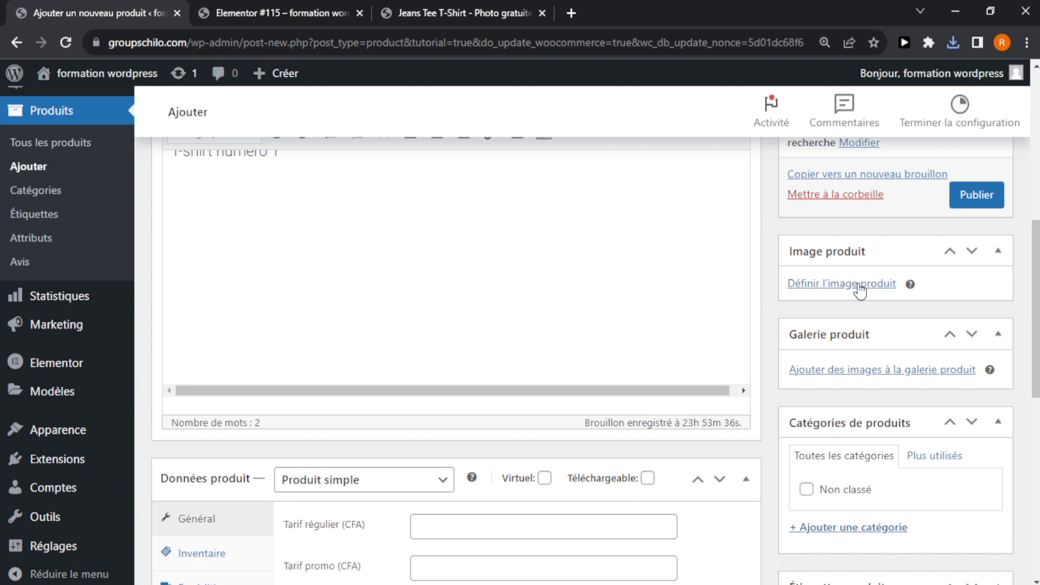
left_click(823, 290)
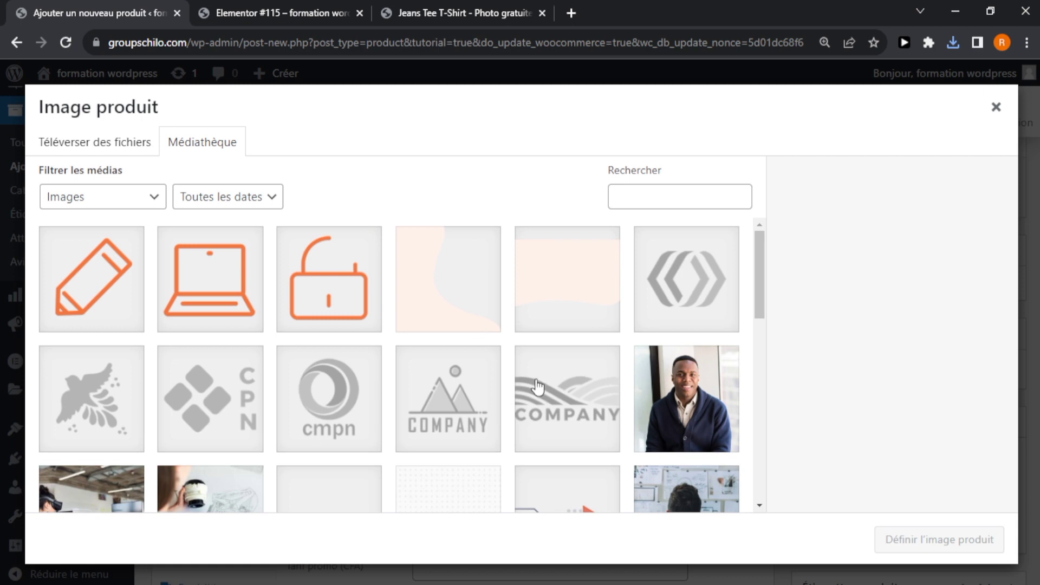
left_click(122, 144)
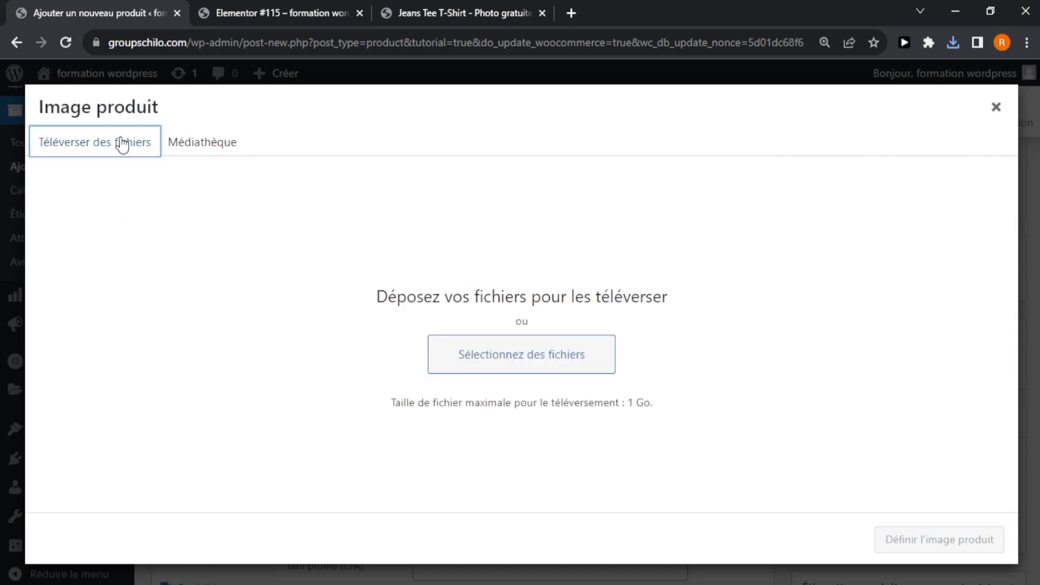
left_click(528, 366)
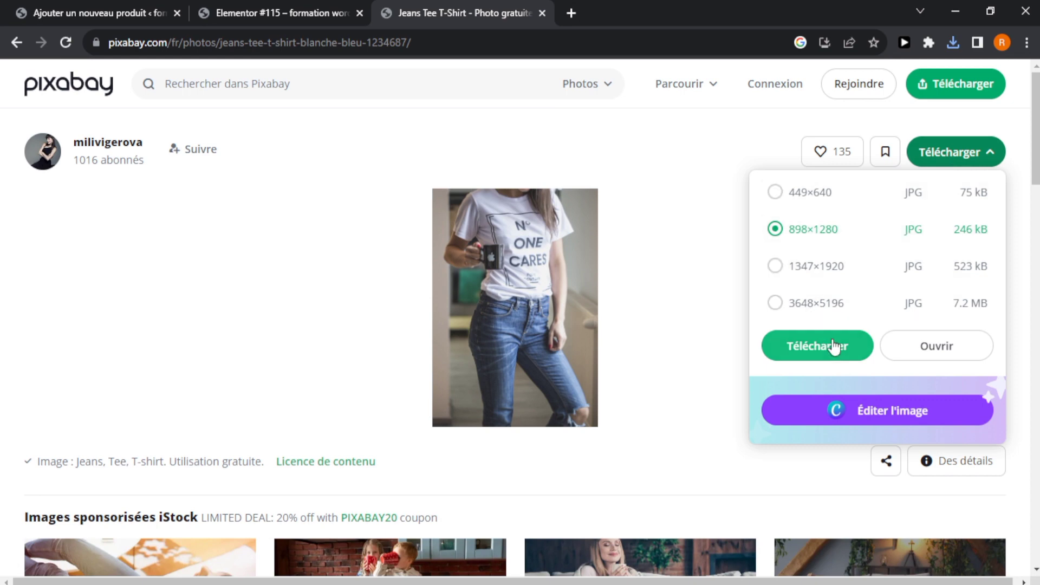
Download the Pixabay T-shirt and jeans photo as a 1347×1920 JPG and dismiss the thank-you message.
left_click(830, 267)
left_click(807, 346)
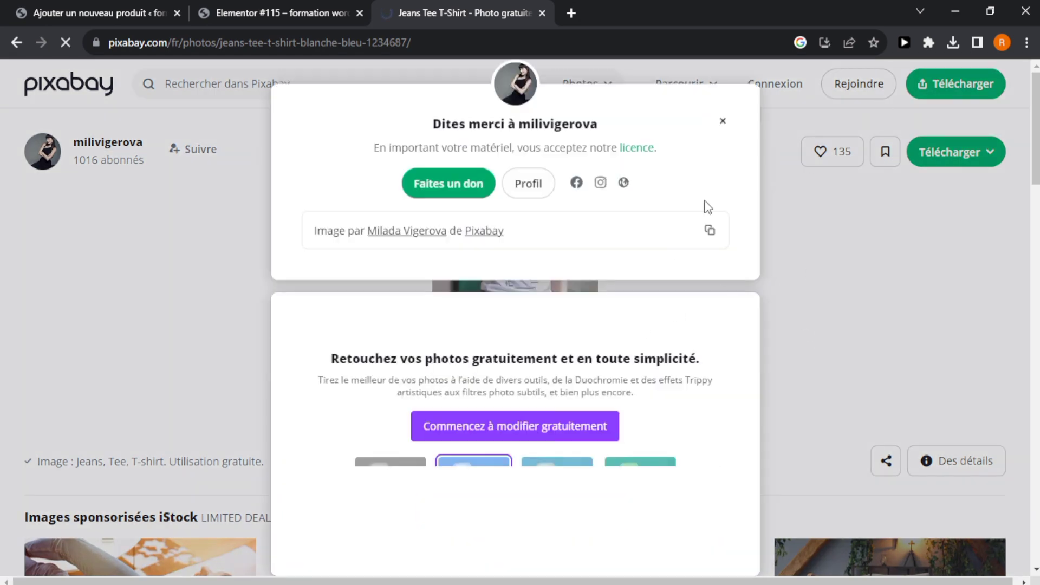
left_click(723, 130)
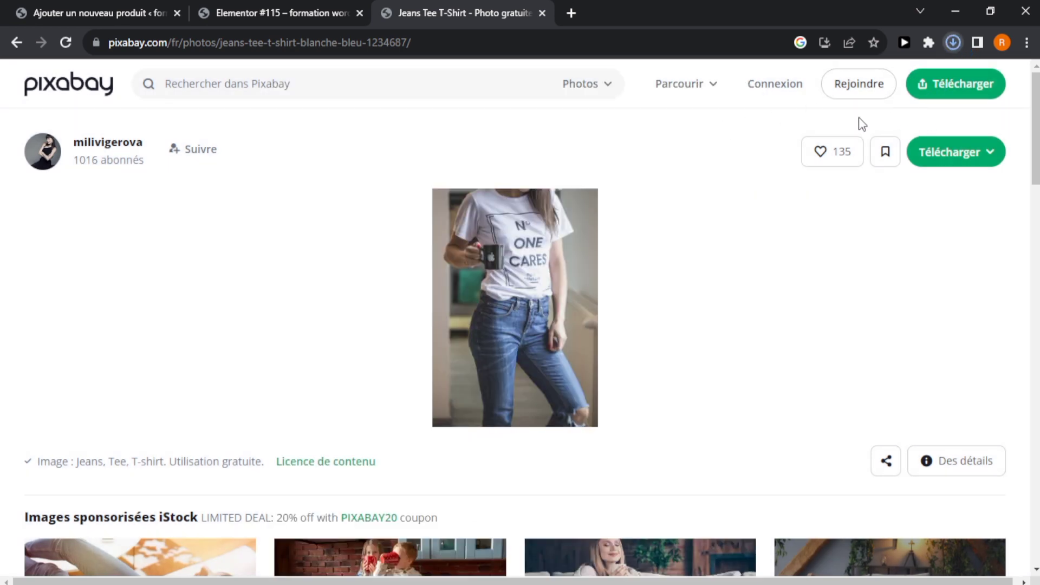
left_click(924, 109)
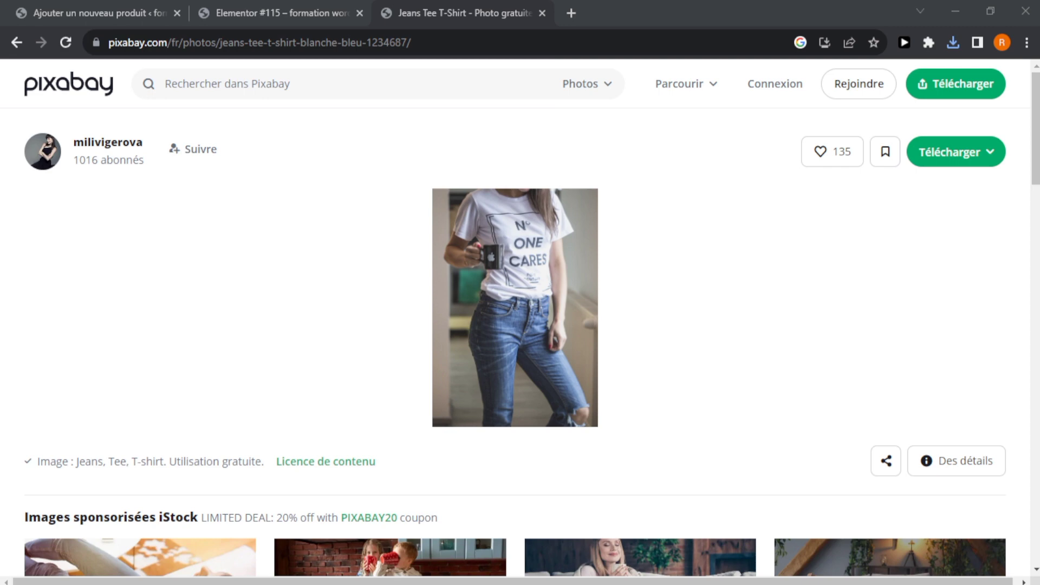
left_click(240, 579)
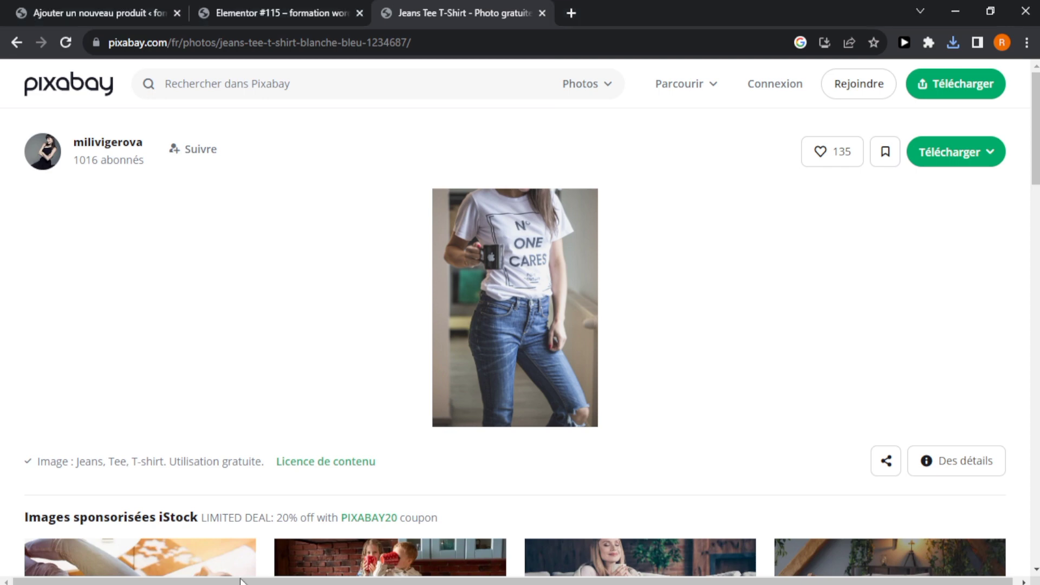
Return to the new product, upload the downloaded jeans and T-shirt photo, and set it as the product image.
left_click(246, 7)
left_click(16, 7)
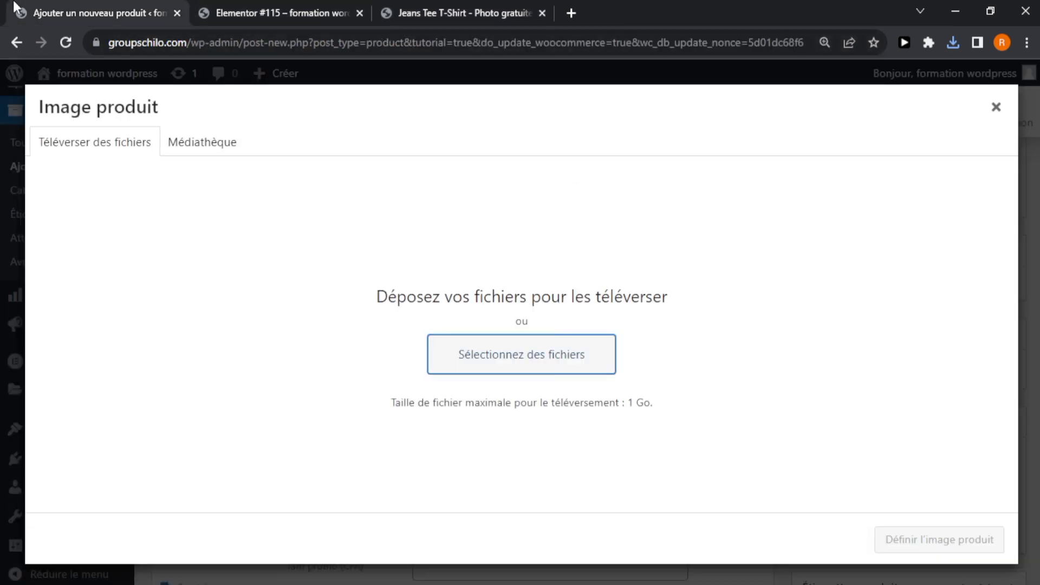
left_click(470, 345)
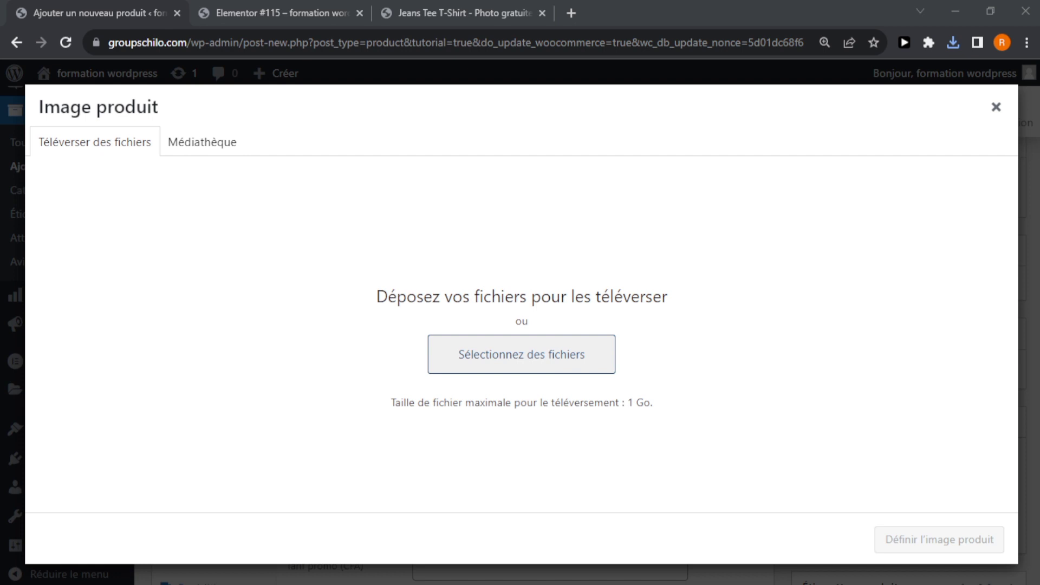
double_click(257, 147)
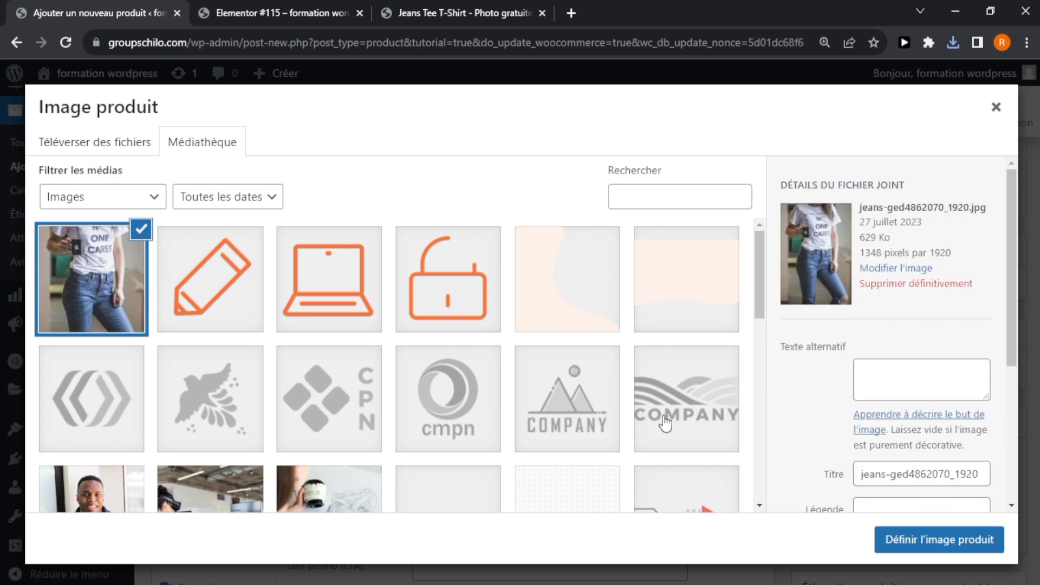
left_click(981, 536)
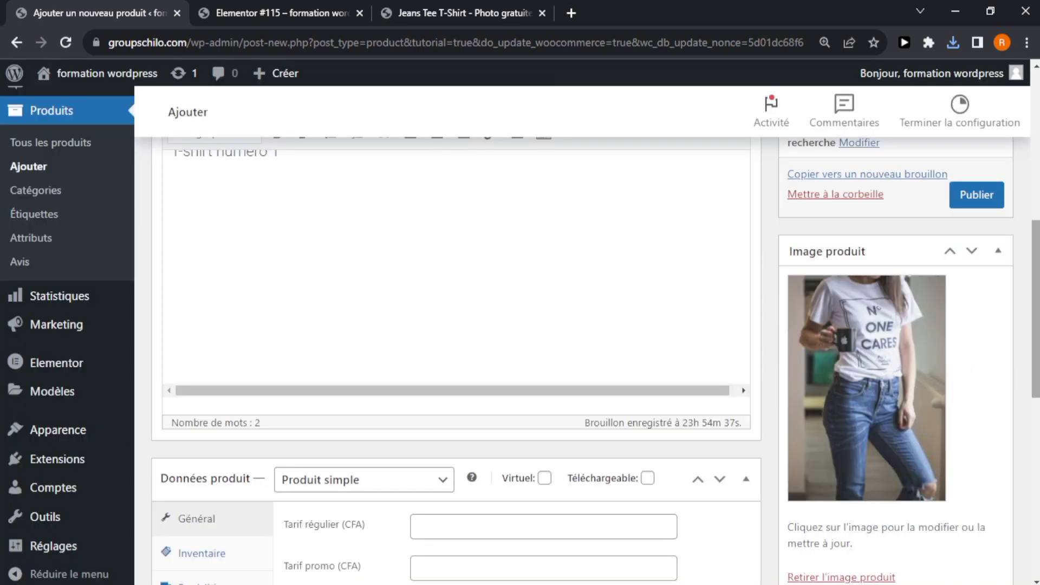
Look over the product form's description, product data, gallery, category and tag sections.
scroll(925, 425, "down", 3)
scroll(520, 357, "down", 1)
scroll(520, 358, "up", 10)
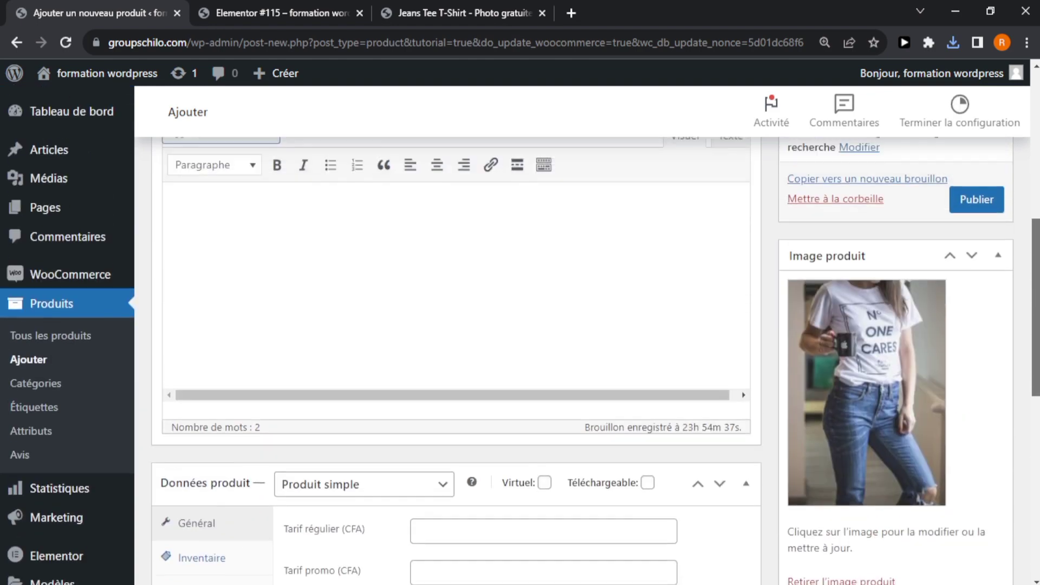
scroll(520, 357, "down", 5)
scroll(861, 397, "down", 5)
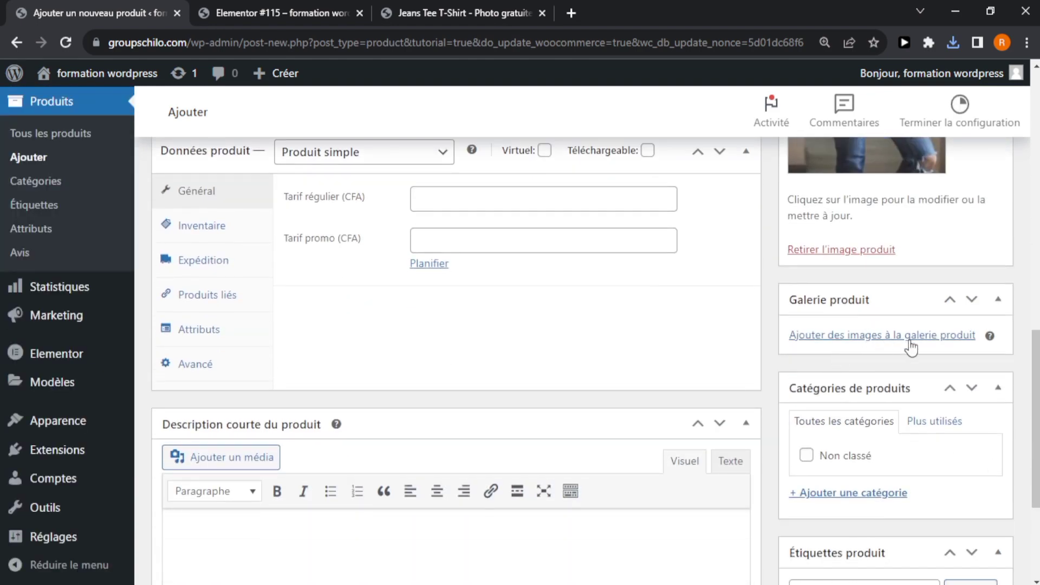
scroll(1030, 413, "up", 4)
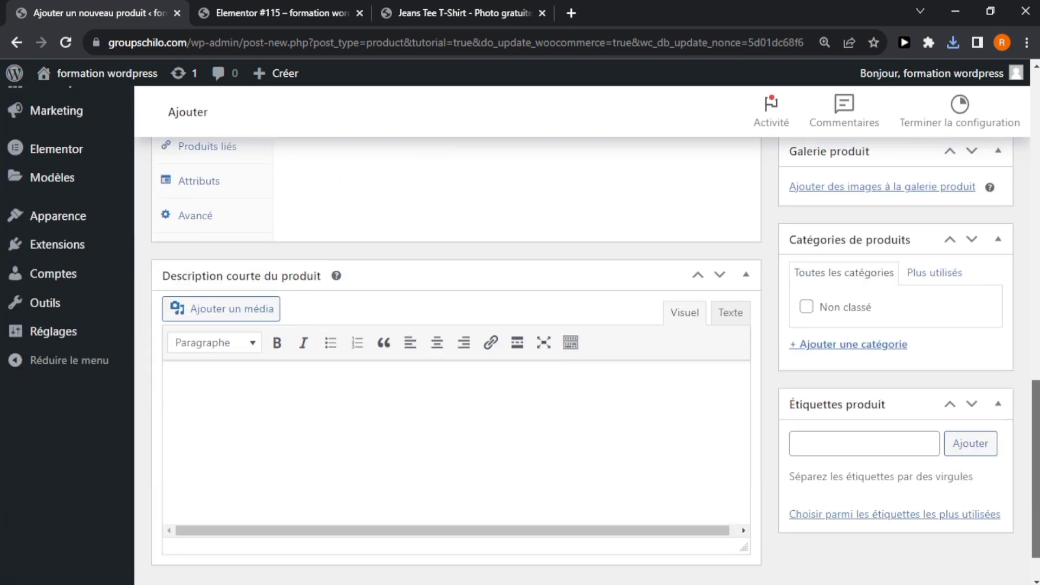
scroll(1029, 413, "down", 7)
scroll(871, 183, "up", 3)
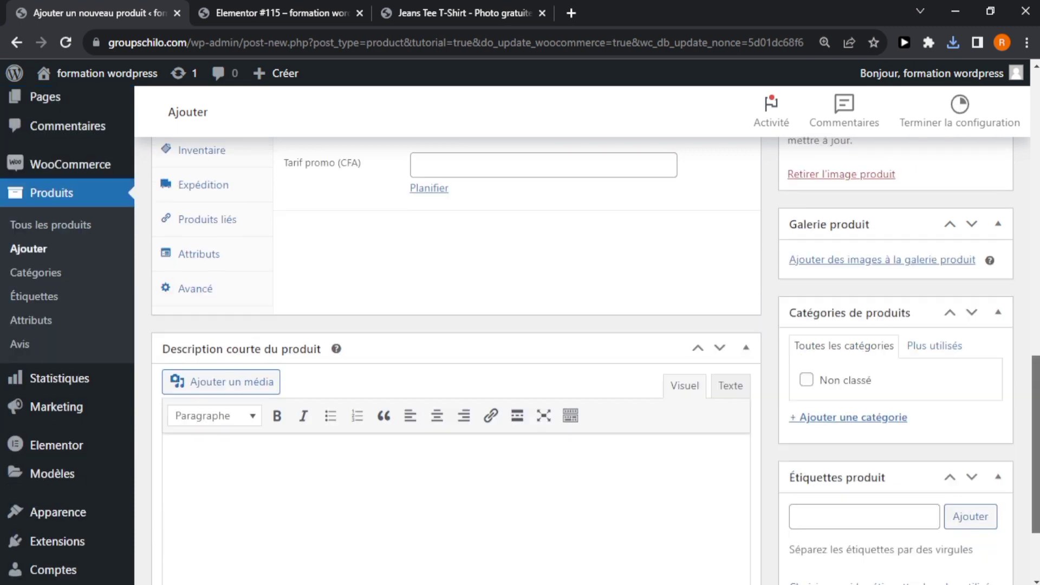
Add six media library images to the product gallery: the painting, marketing and setup wizard illustrations plus the check mark, location pin and phone icons.
left_click(854, 323)
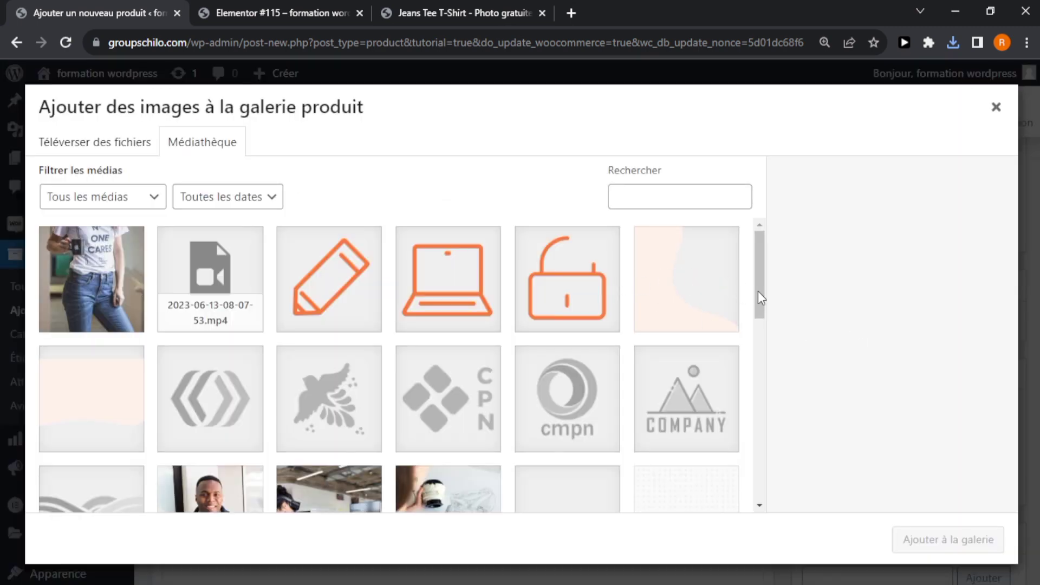
left_click_drag(758, 292, 756, 463)
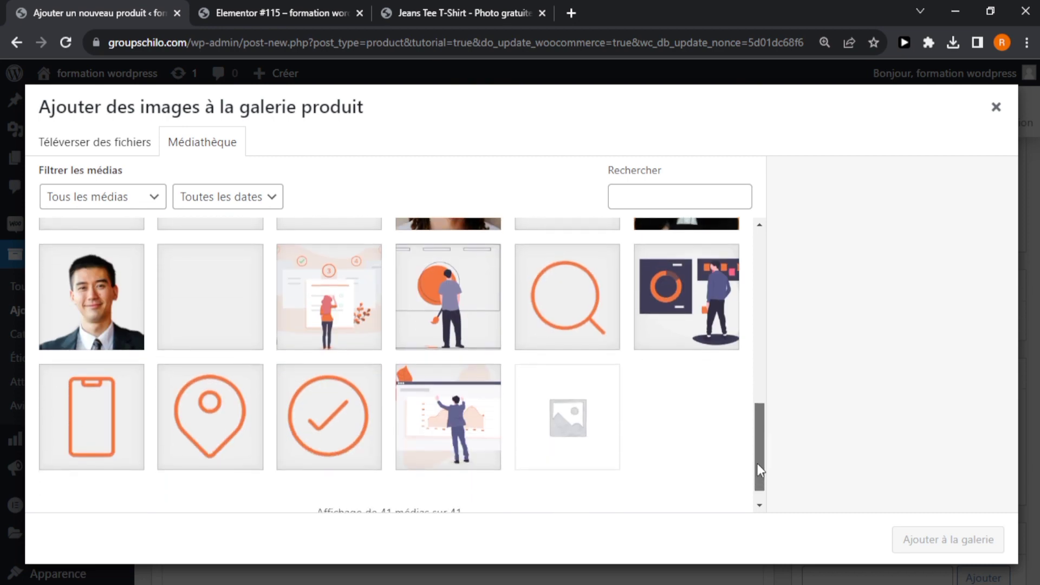
left_click(427, 292)
left_click(342, 302)
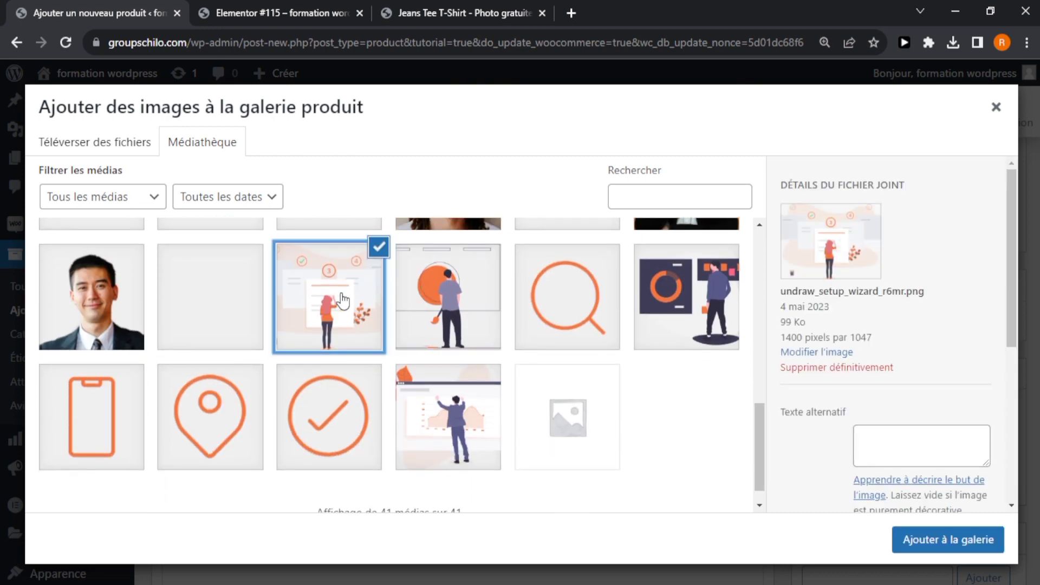
left_click(425, 301)
left_click(686, 312)
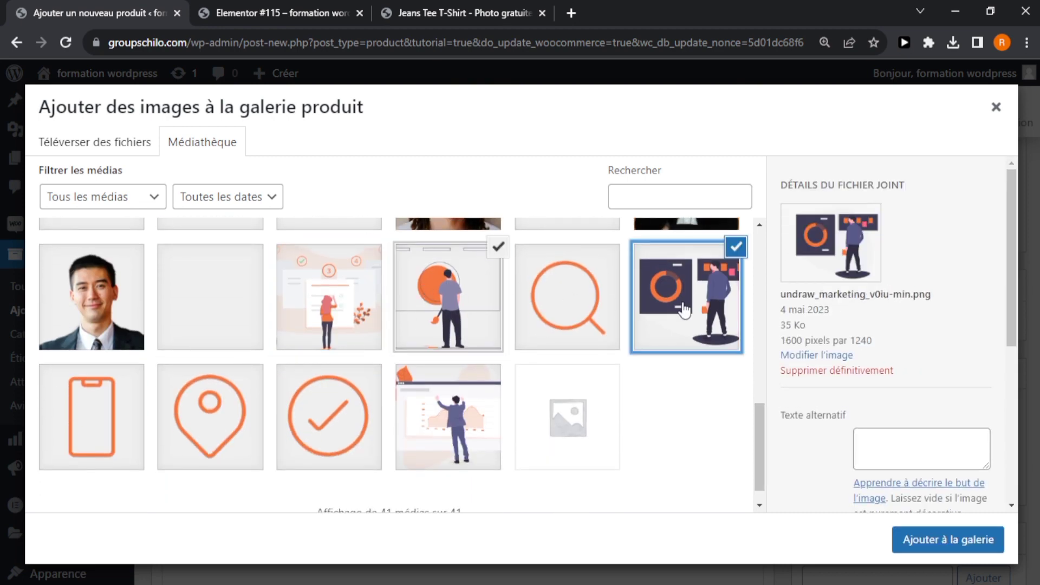
left_click(325, 305)
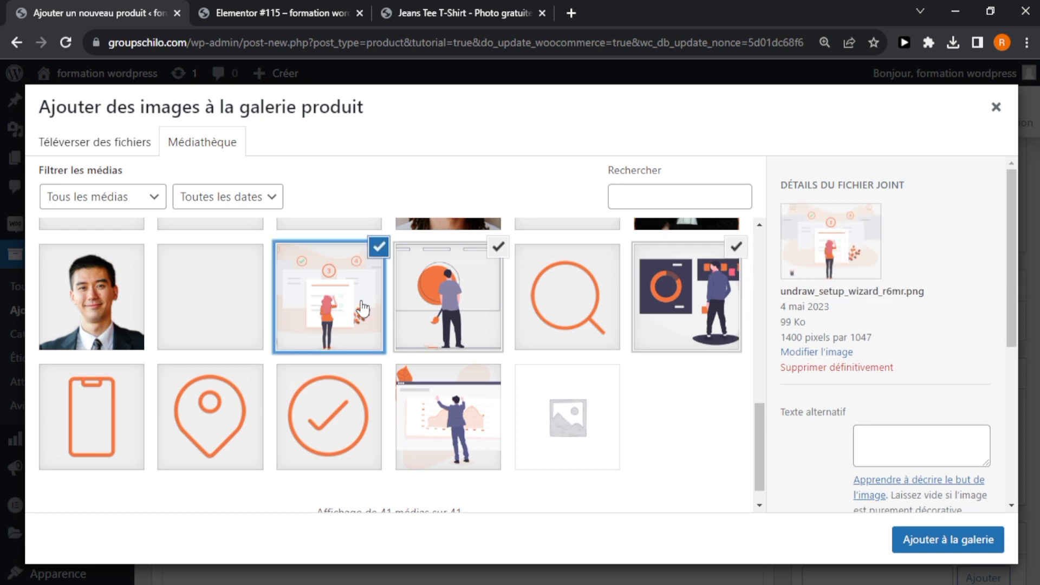
left_click(309, 405)
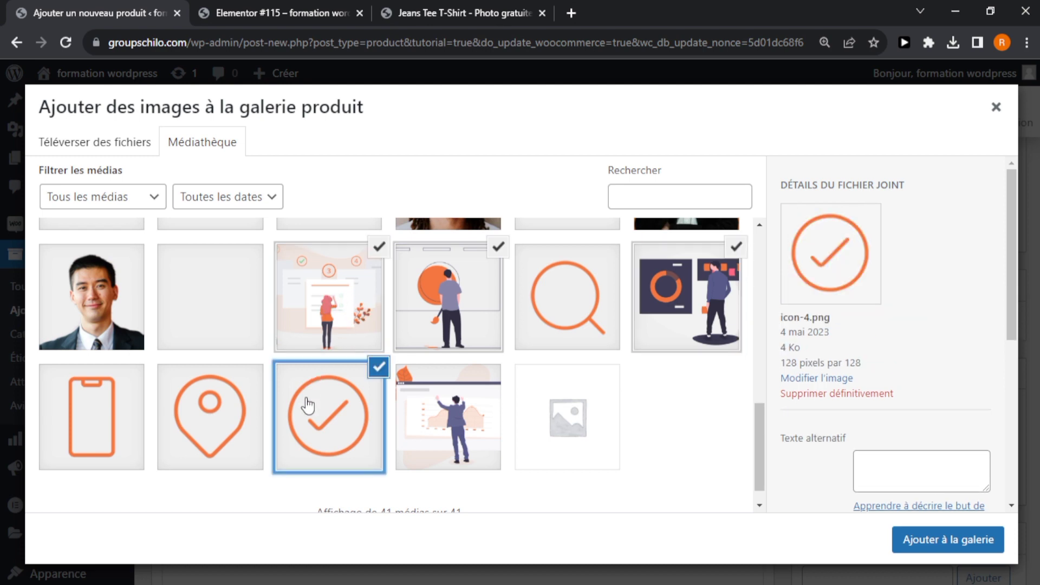
left_click(234, 414)
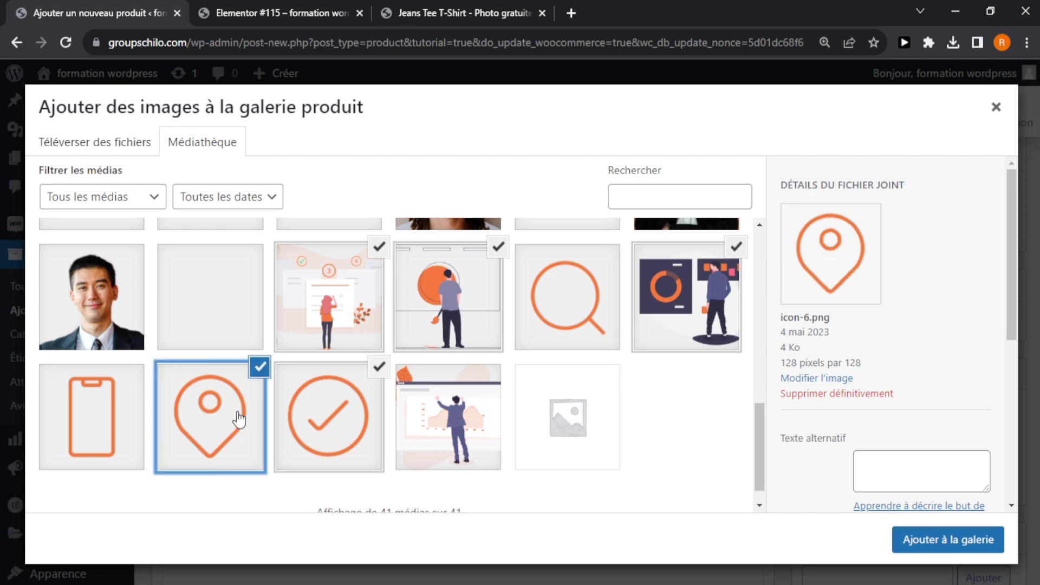
left_click(147, 430)
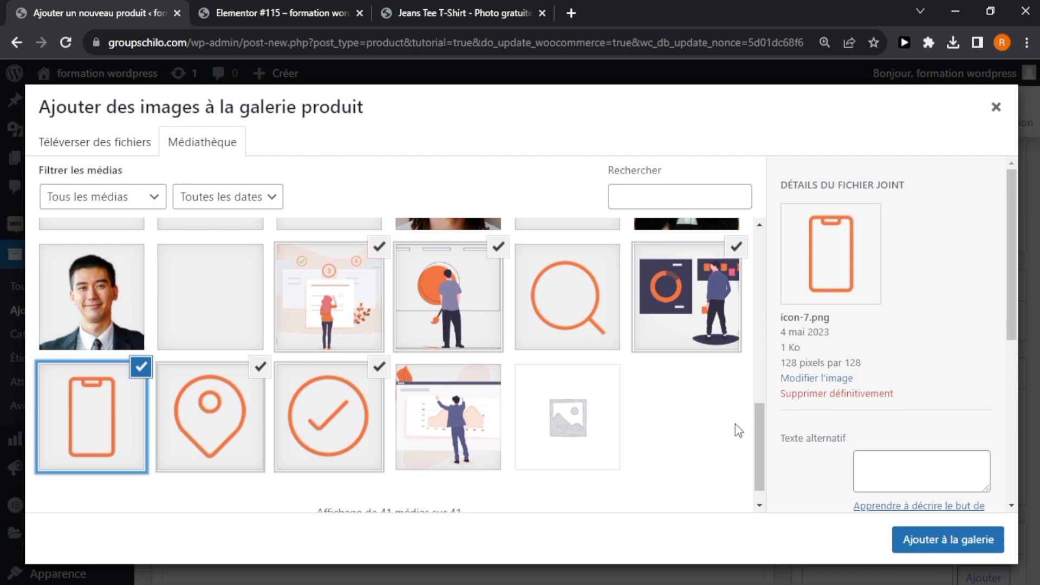
left_click_drag(1012, 409, 1010, 458)
left_click(951, 545)
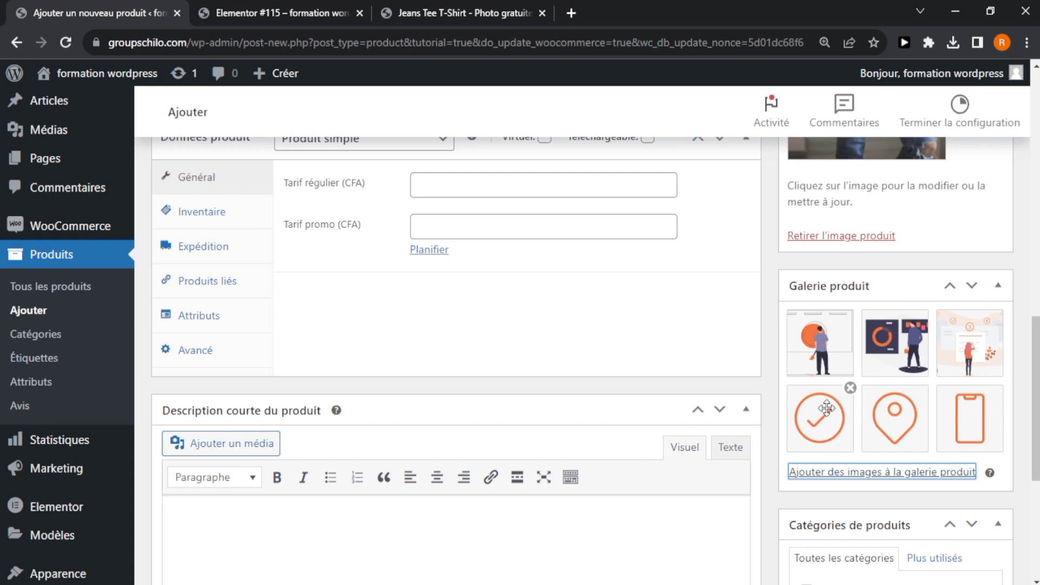
Create the product categories "mode", "smartphone" and "meubles" without a parent category.
left_click_drag(1036, 415, 1036, 489)
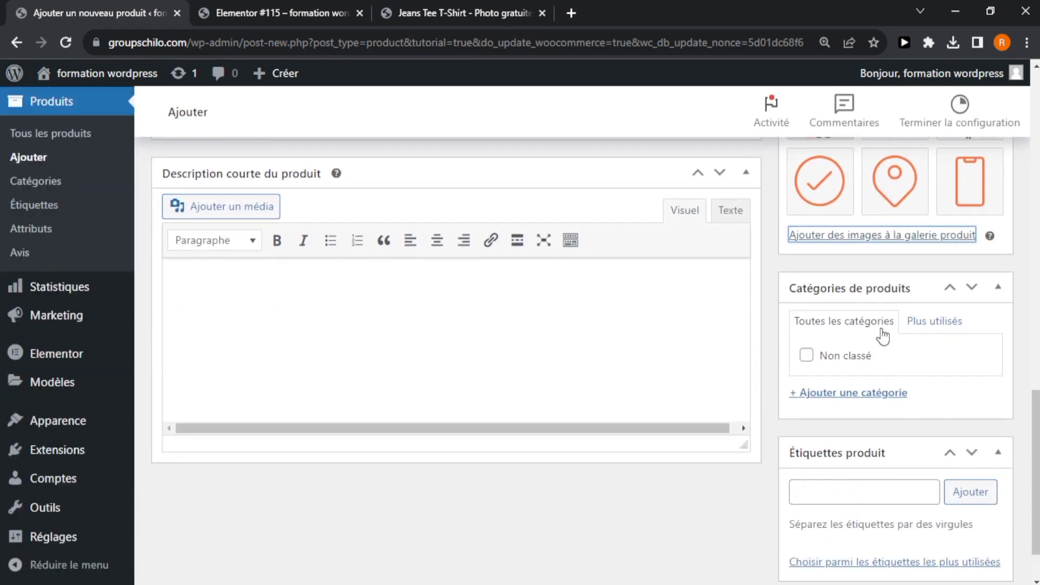
left_click(923, 325)
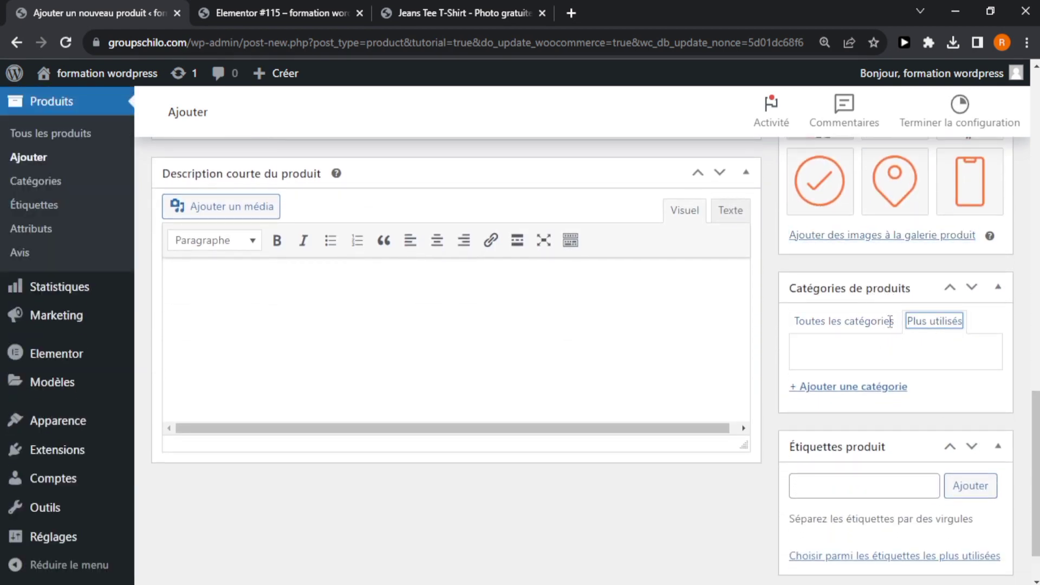
left_click(876, 328)
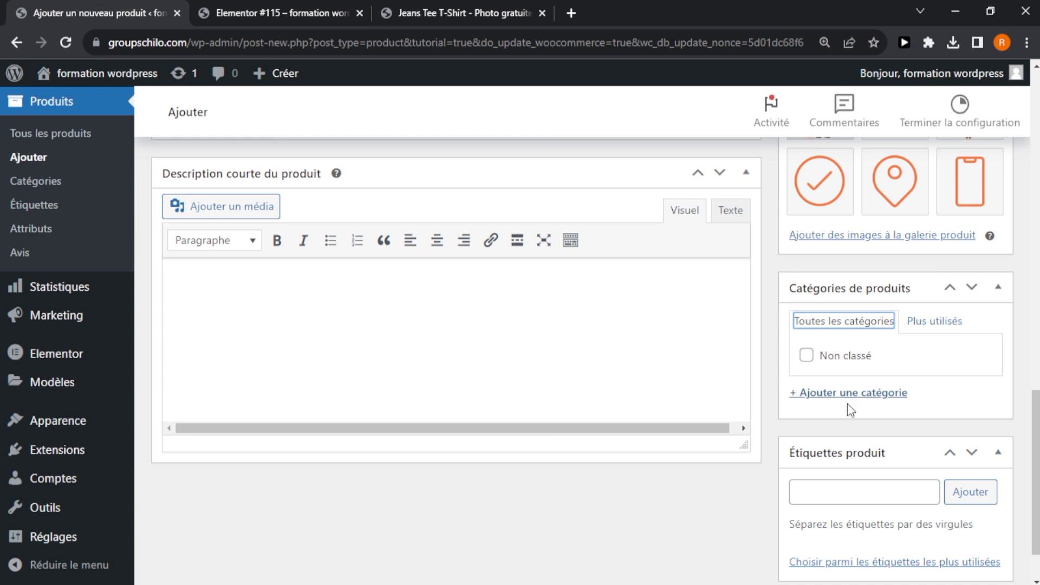
left_click(896, 394)
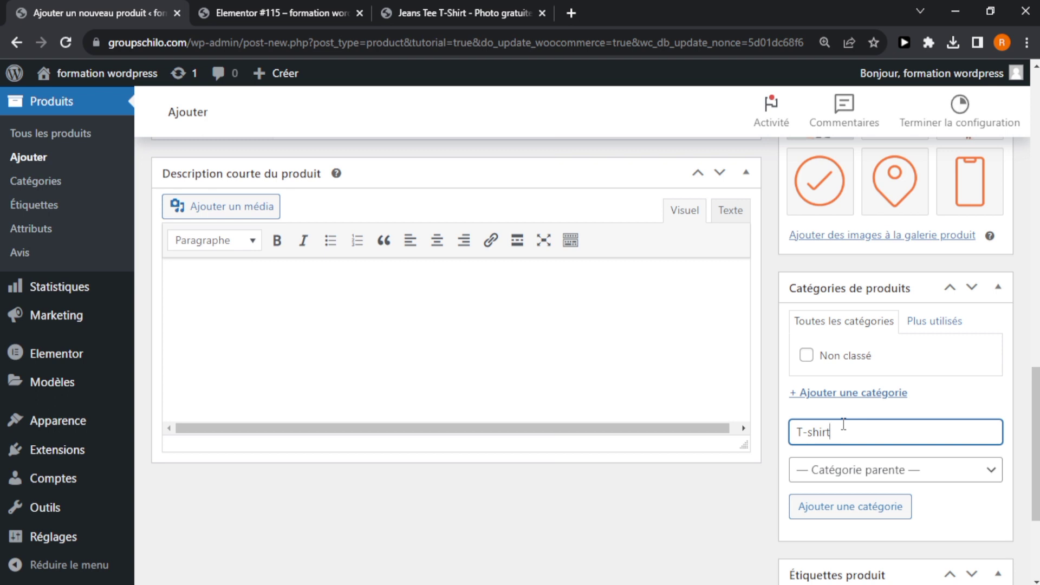
left_click(847, 473)
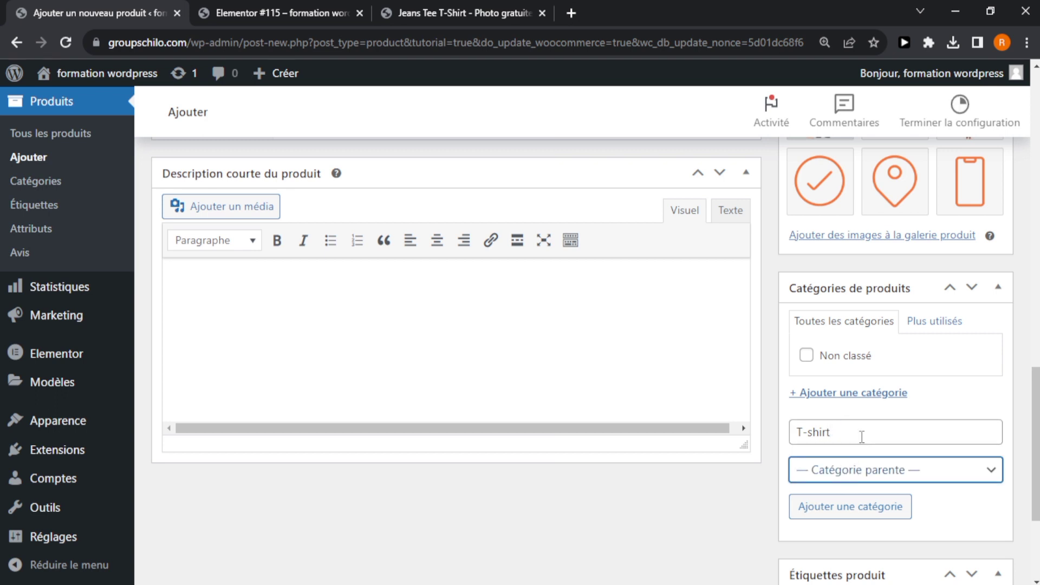
triple_click(866, 421)
type("mode")
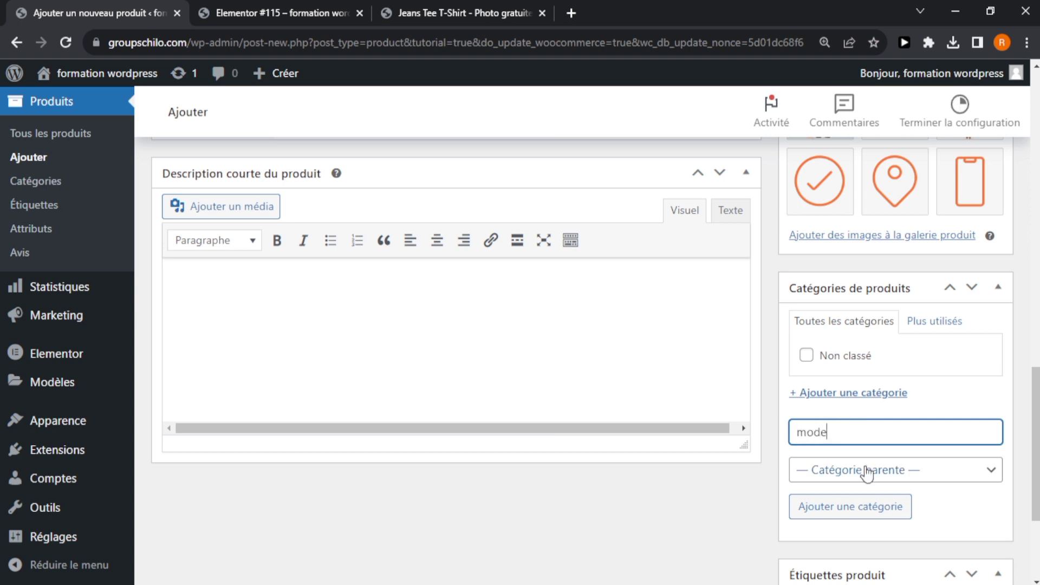
key("Tab")
left_click(861, 502)
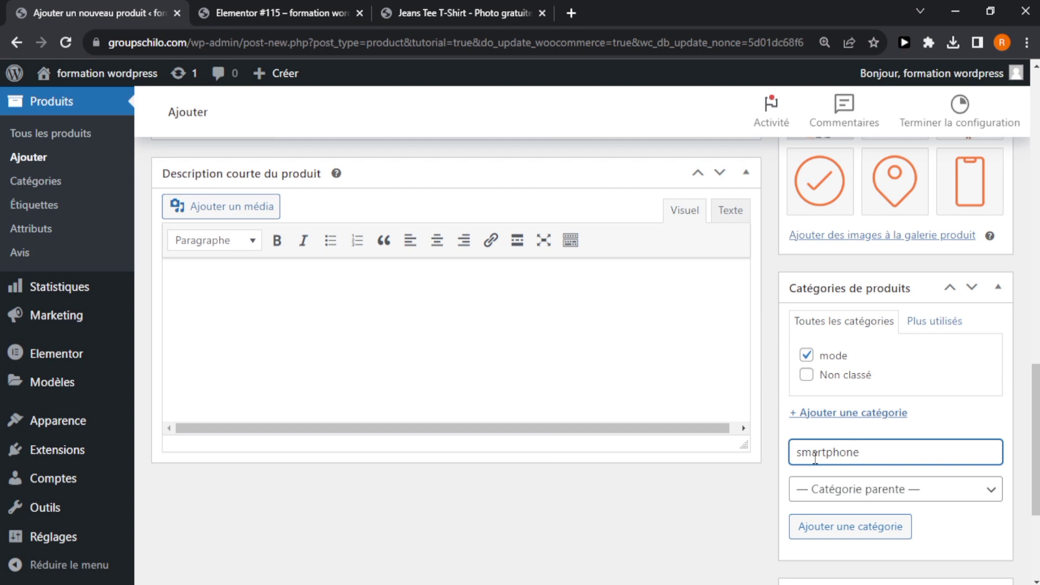
left_click(845, 533)
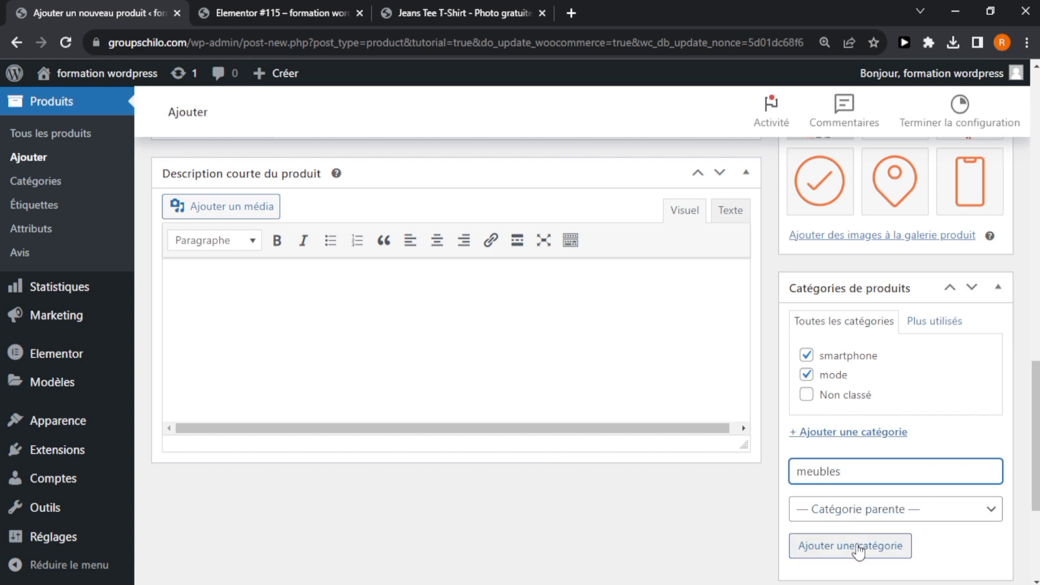
left_click(858, 547)
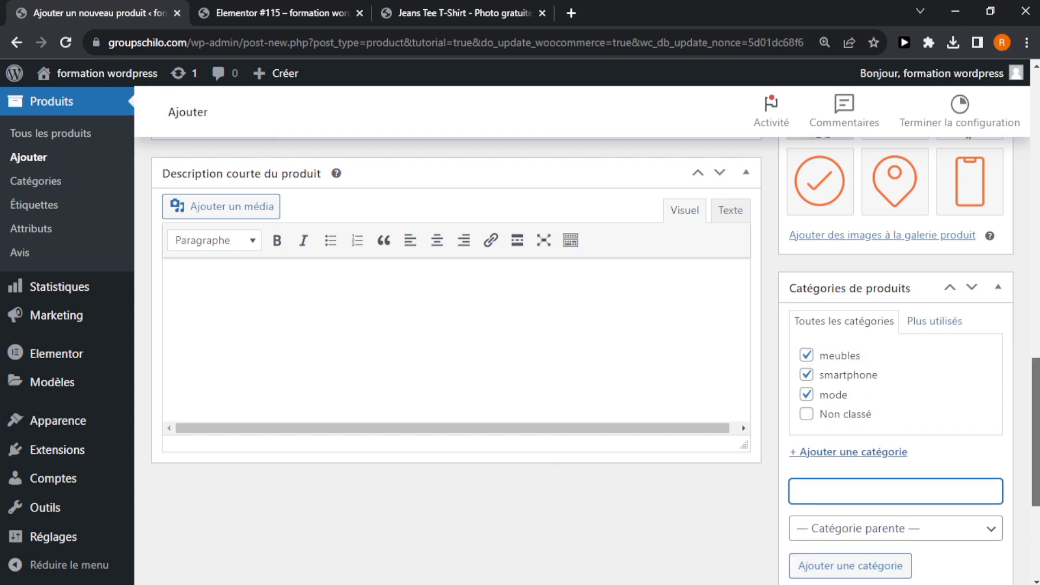
Examine the parent category choices and the most used categories, and return to the full category list.
scroll(596, 358, "down", 3)
left_click(910, 337)
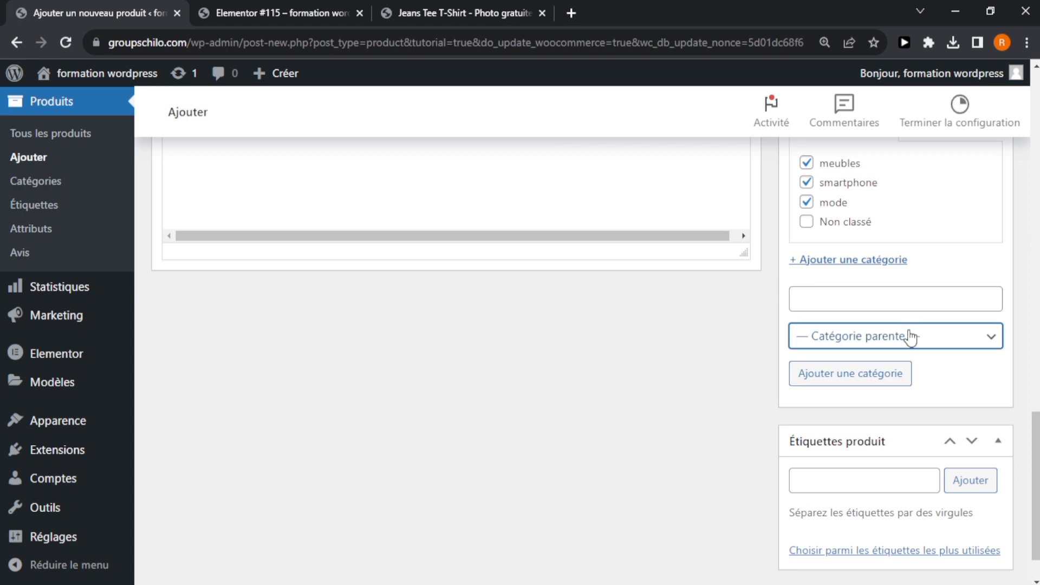
left_click_drag(1035, 438, 1035, 409)
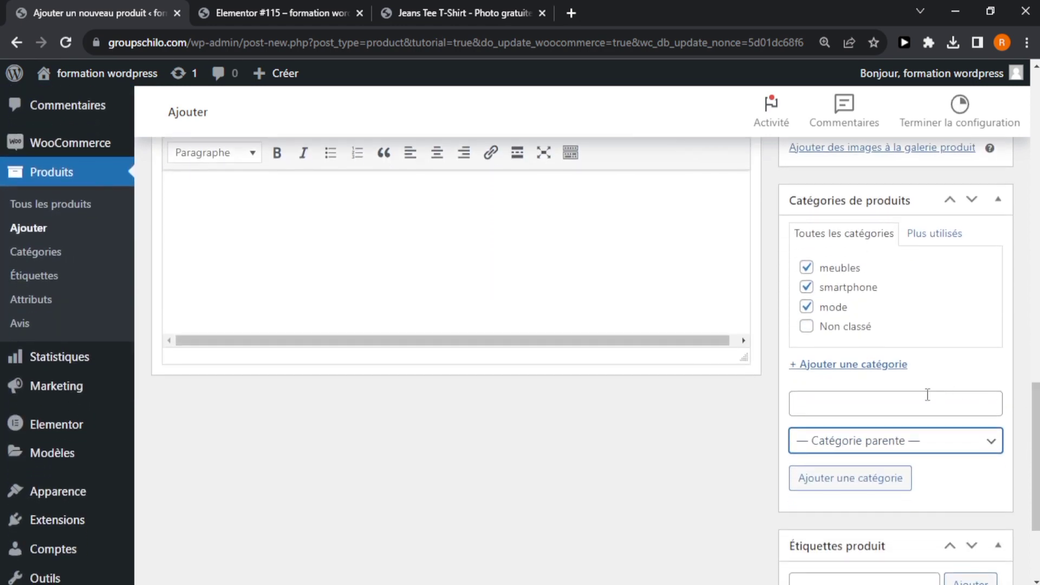
left_click(927, 394)
left_click(924, 448)
left_click(933, 234)
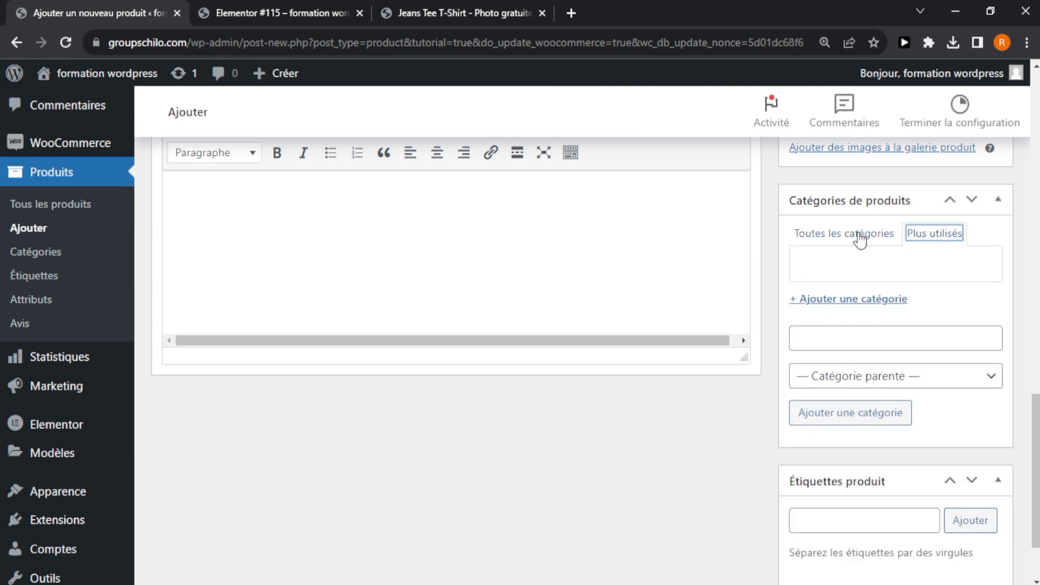
left_click(870, 378)
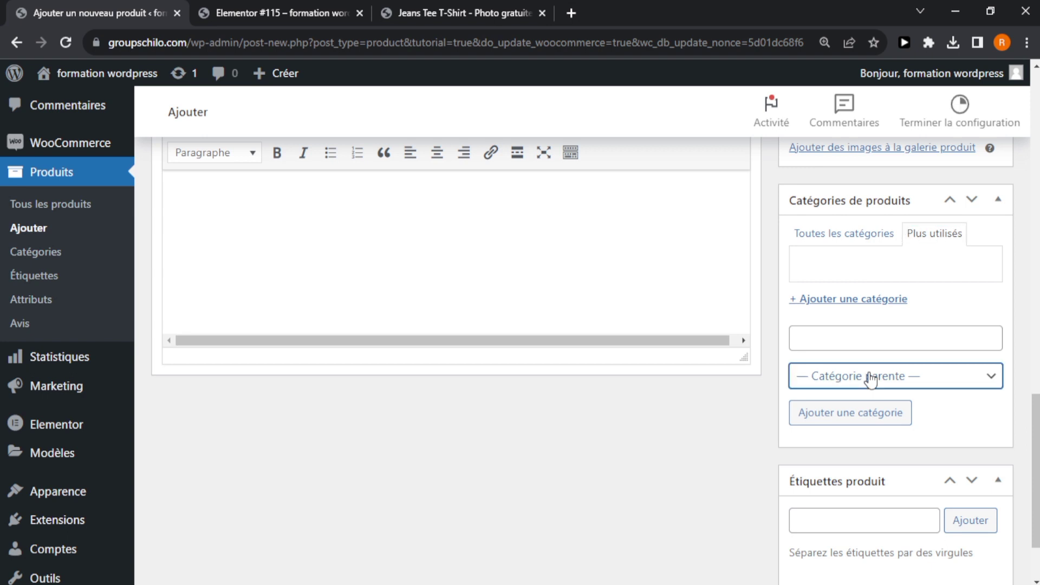
left_click(853, 239)
Create the product category "accessoires" with "smartphone" as its parent category.
left_click(861, 411)
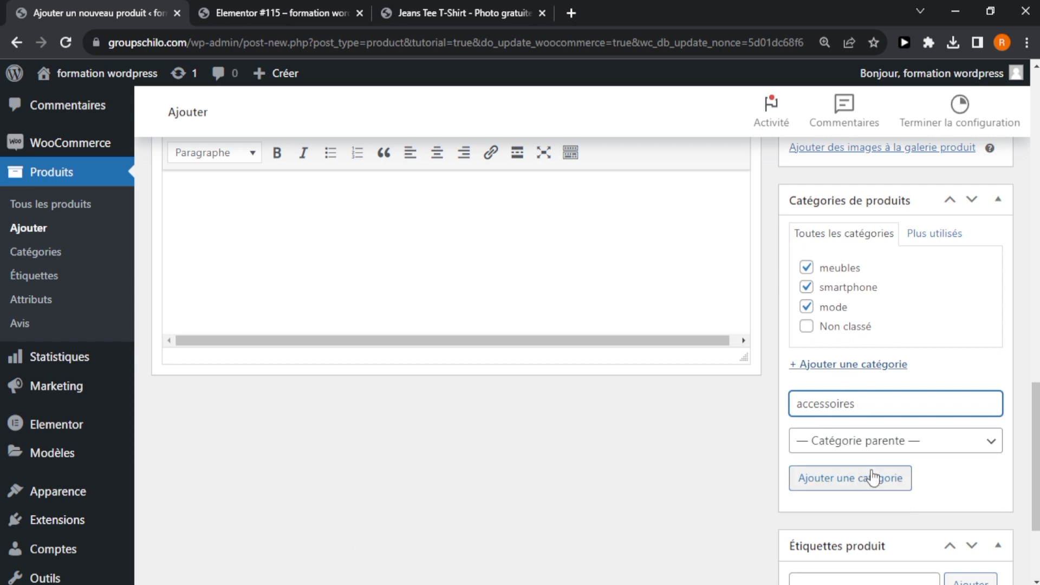
left_click(861, 452)
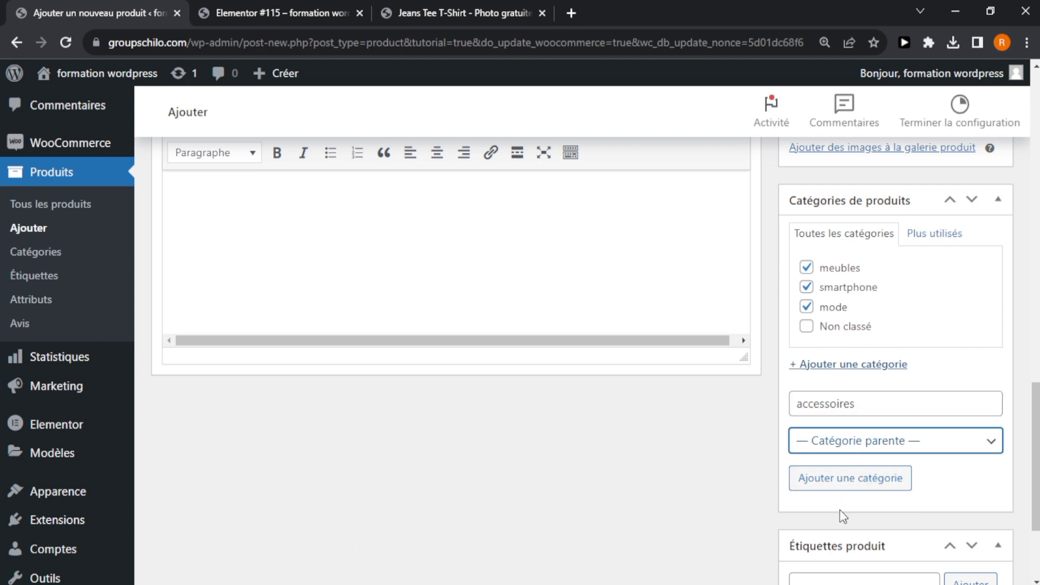
key("s")
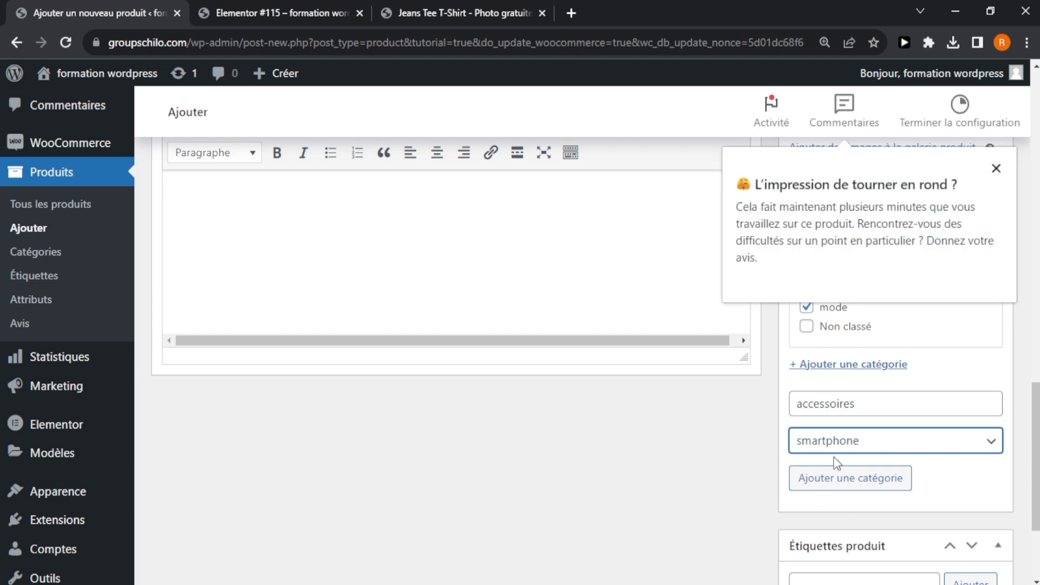
left_click(996, 170)
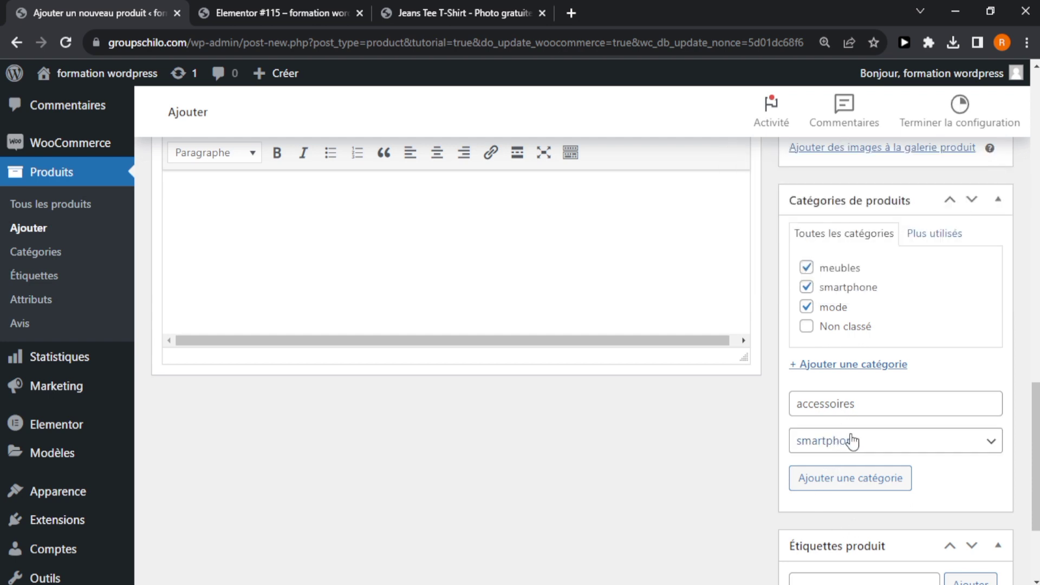
left_click(864, 403)
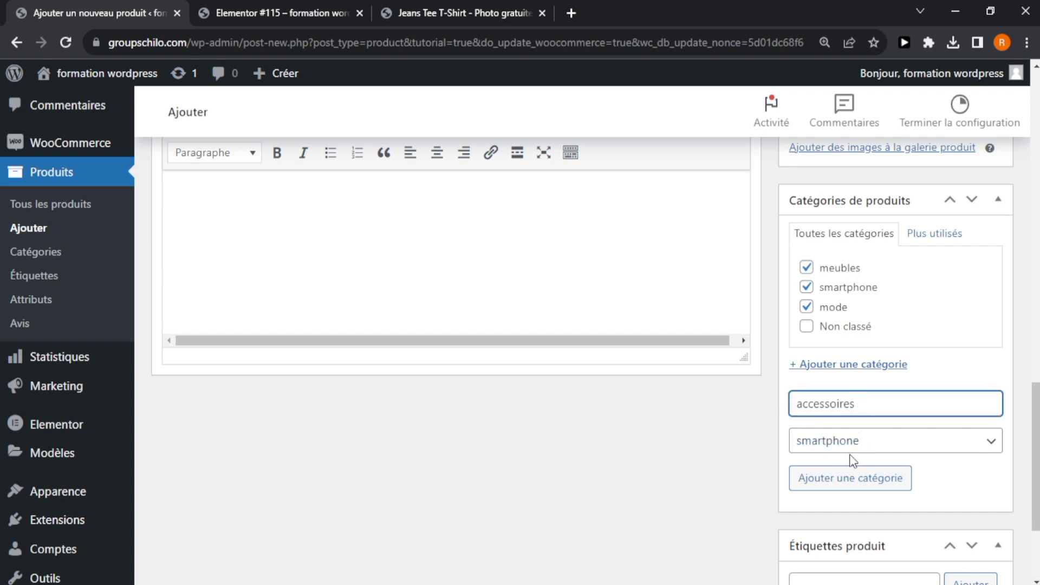
left_click(845, 477)
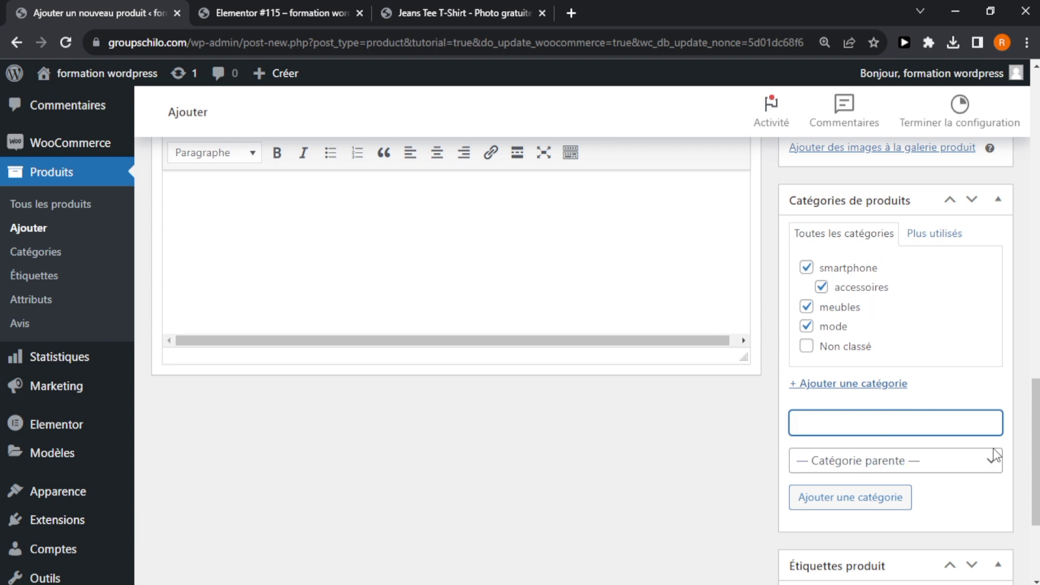
Add the product tag "vêtements" to the T-shirt product.
scroll(994, 455, "down", 3)
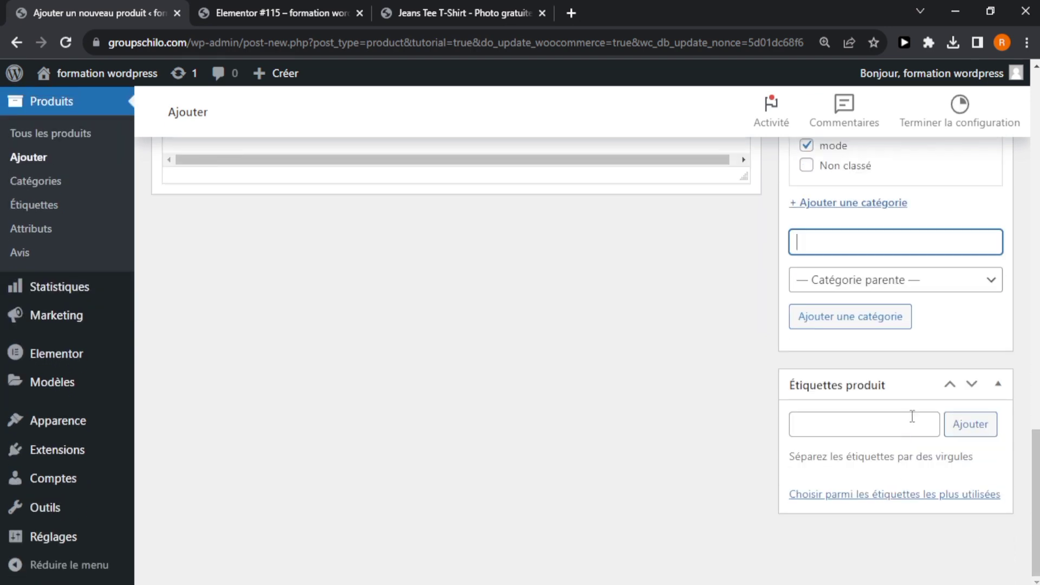
left_click(912, 417)
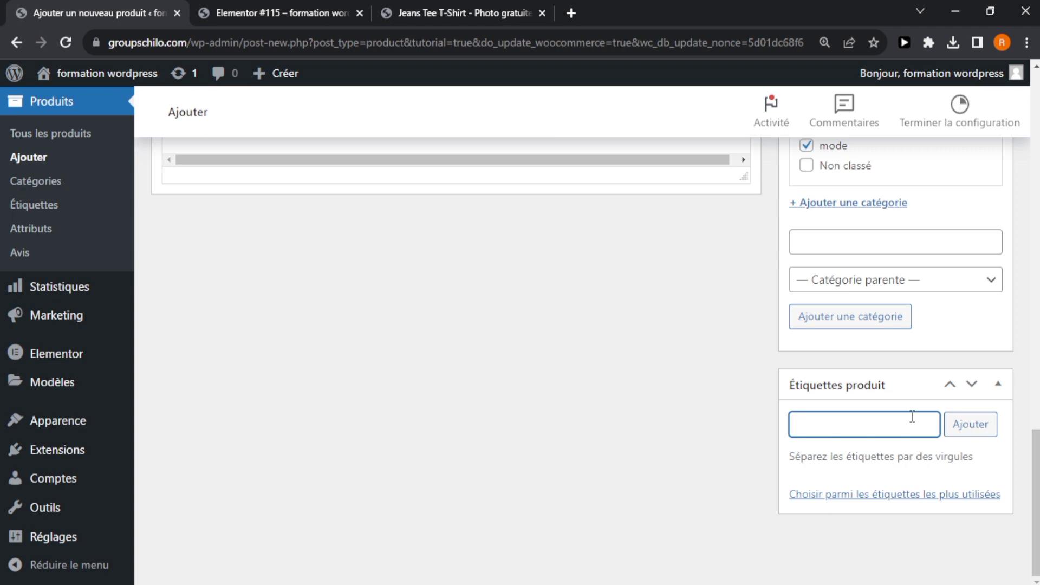
scroll(1036, 461, "up", 3)
scroll(1037, 465, "down", 3)
type("vetements")
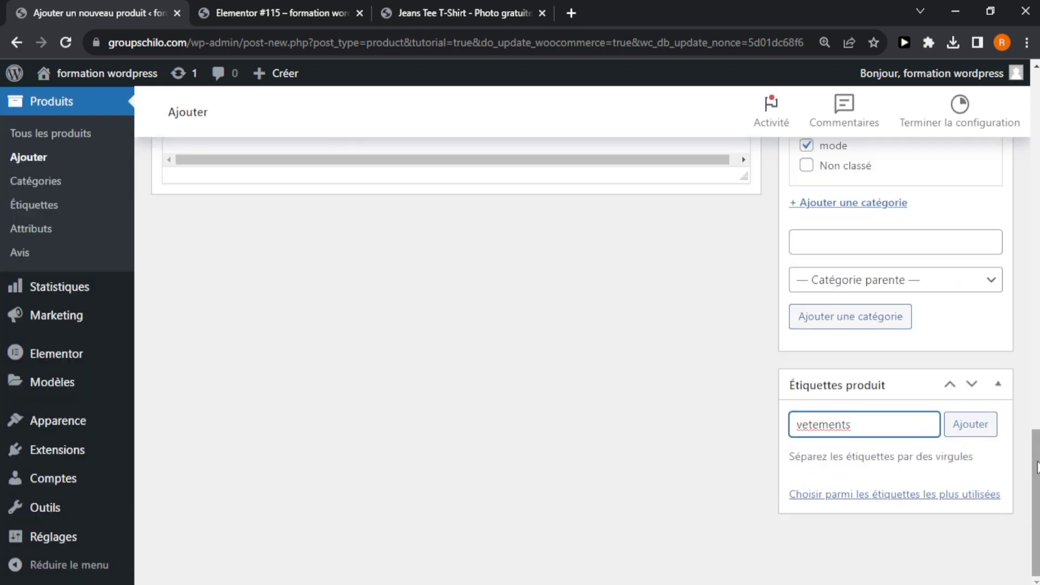
Look over the product type choices and the inventory, shipping, attribute and advanced sections of the product data.
scroll(1036, 467, "up", 10)
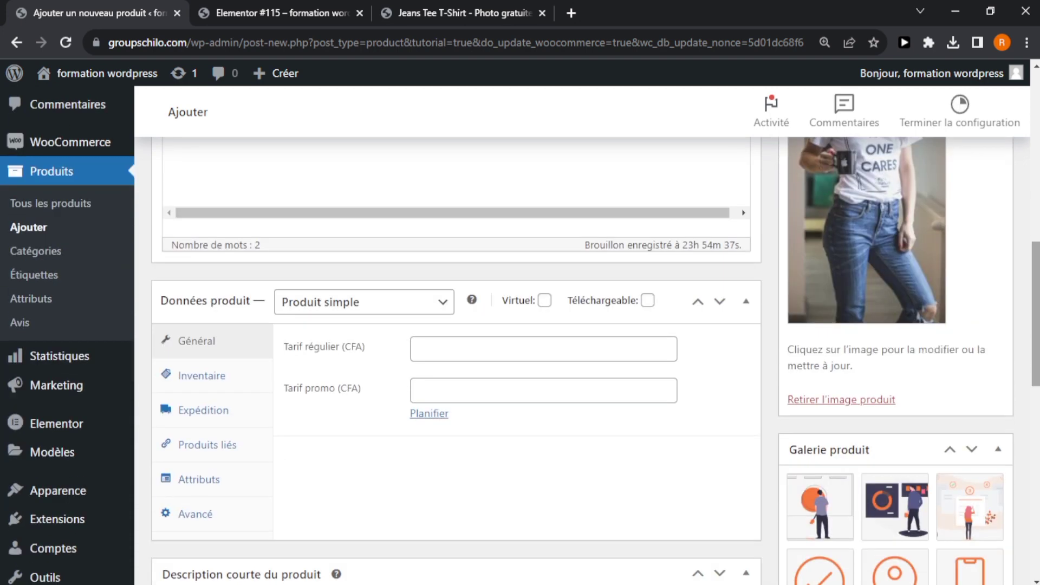
left_click_drag(1035, 325, 1035, 326)
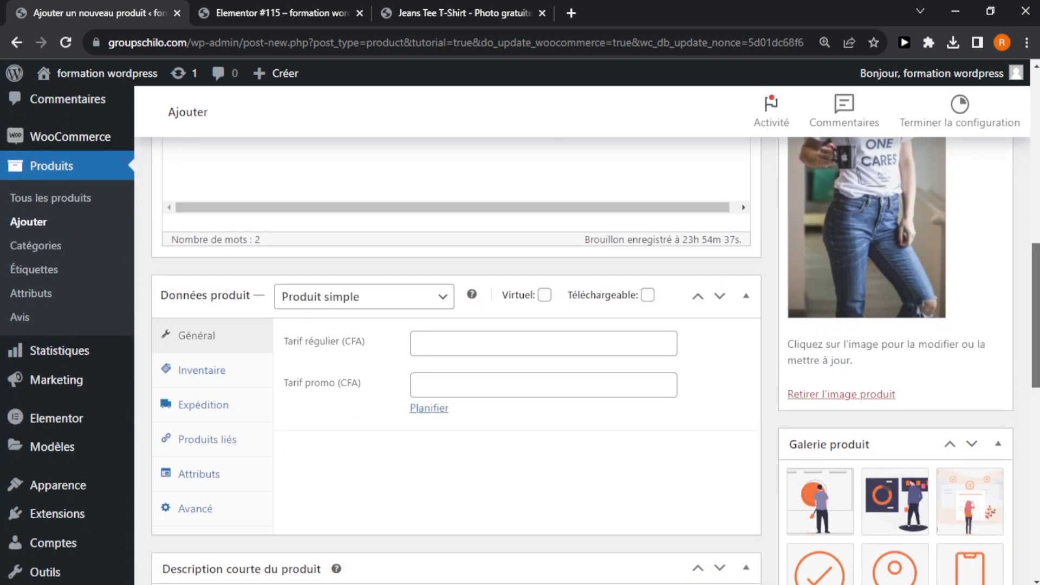
left_click(374, 301)
left_click(219, 372)
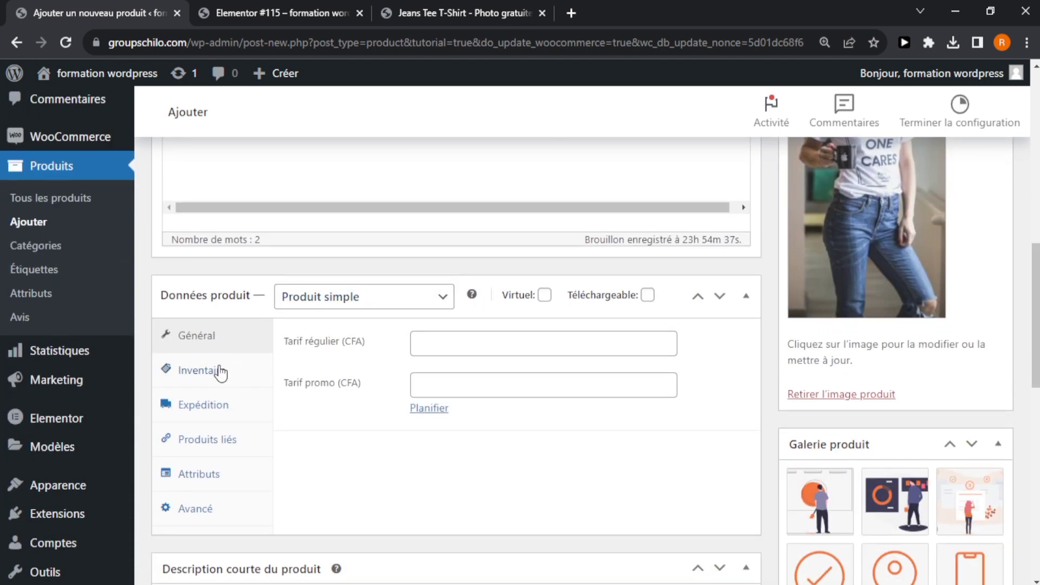
left_click(216, 350)
left_click(216, 401)
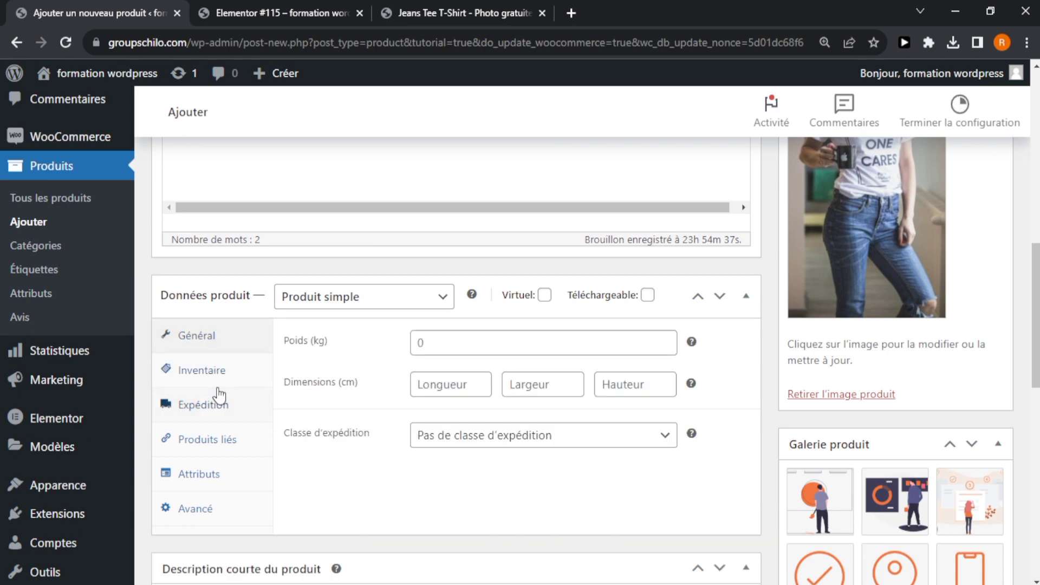
left_click(219, 472)
left_click(222, 512)
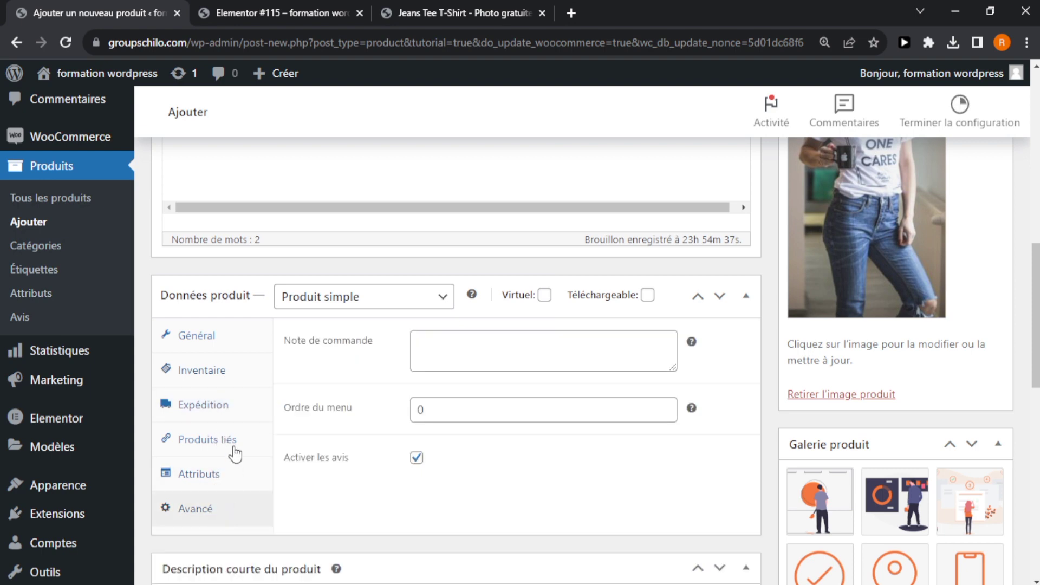
left_click(412, 308)
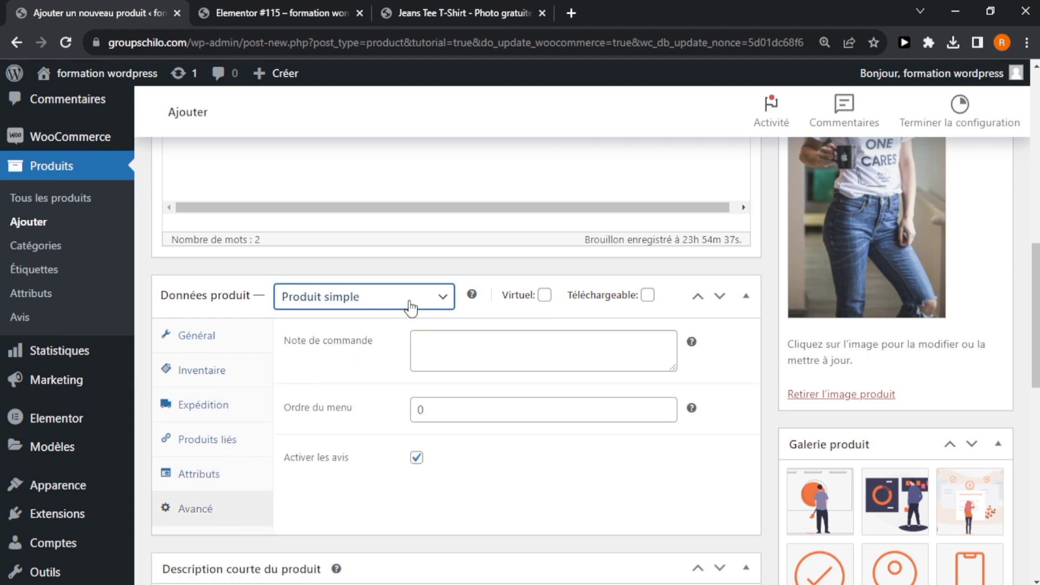
left_click(224, 371)
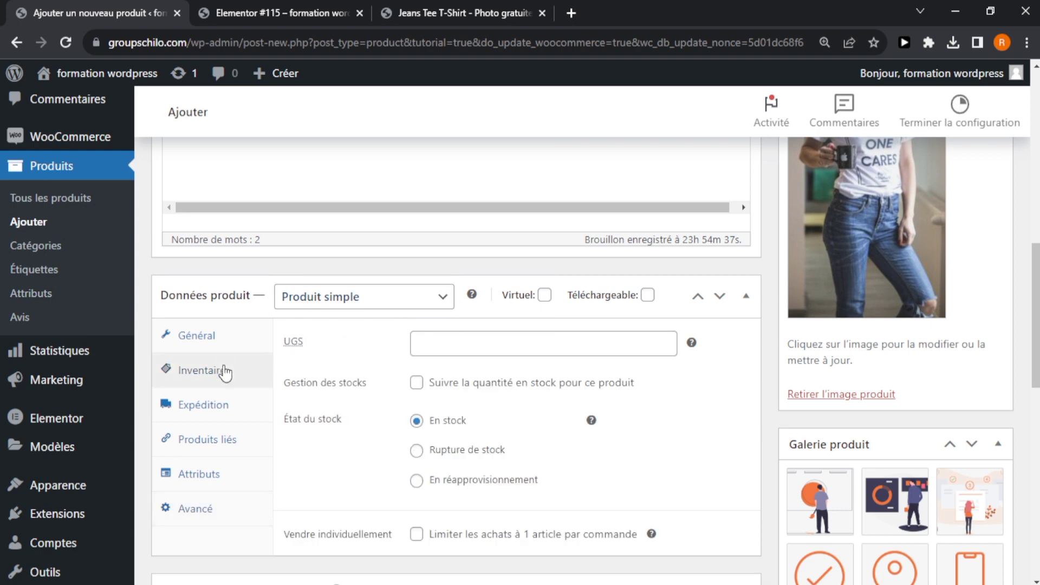
left_click(216, 407)
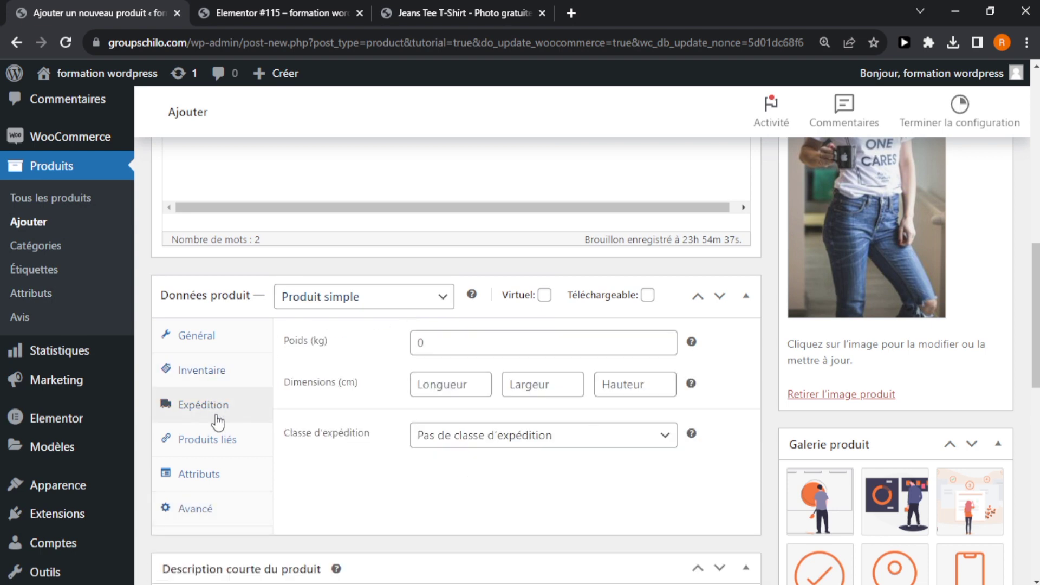
Try the "Rupture de stock" and "En réapprovisionnement" stock statuses in the inventory data, and return to "En stock".
left_click(221, 378)
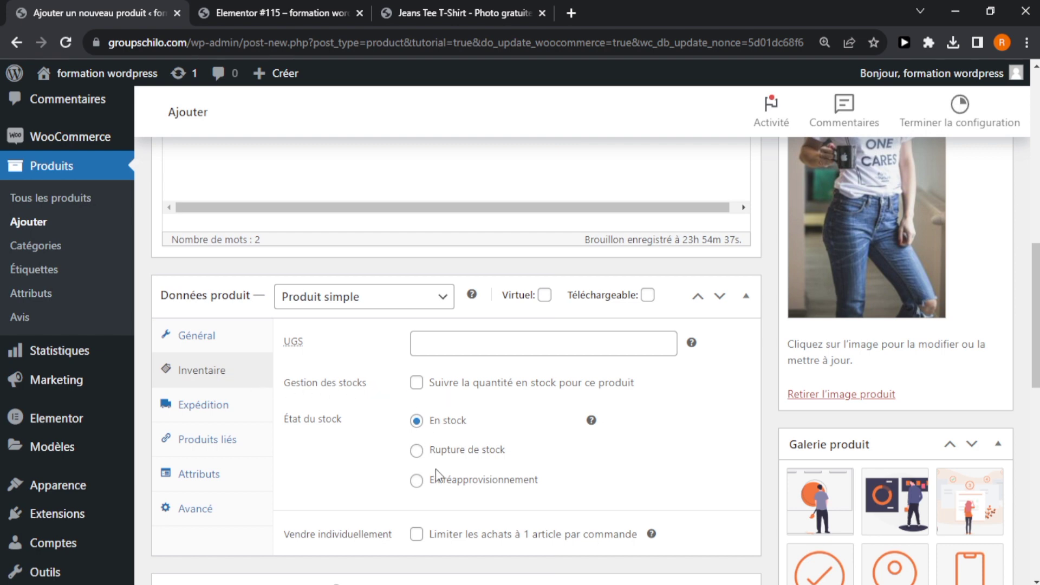
left_click(451, 454)
left_click(448, 431)
left_click(453, 484)
left_click(449, 430)
Review the product data once more, from the advanced, inventory and pricing fields to shipping, linked products and attributes.
left_click(200, 511)
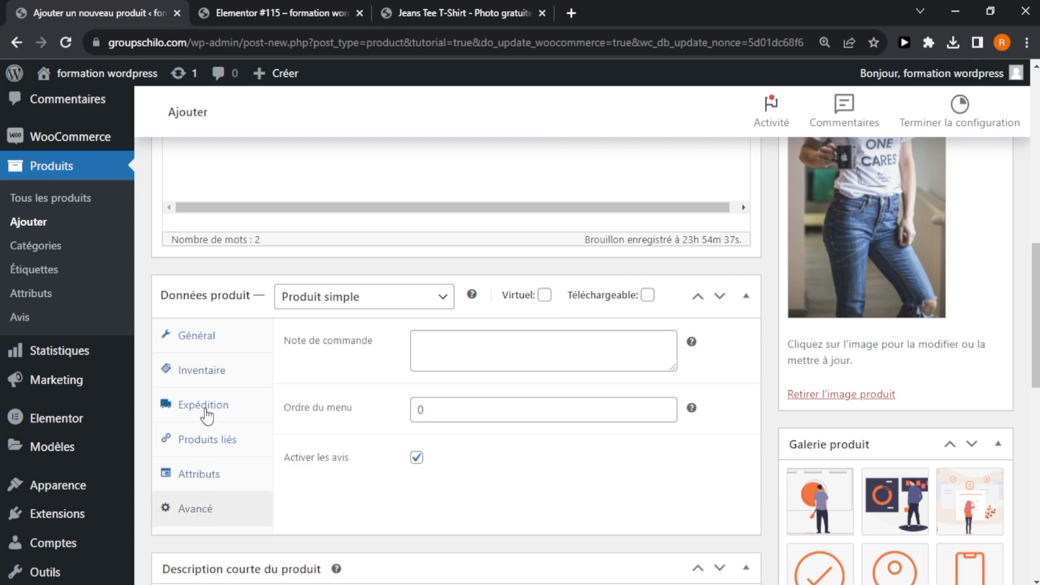
left_click(207, 349)
left_click(211, 373)
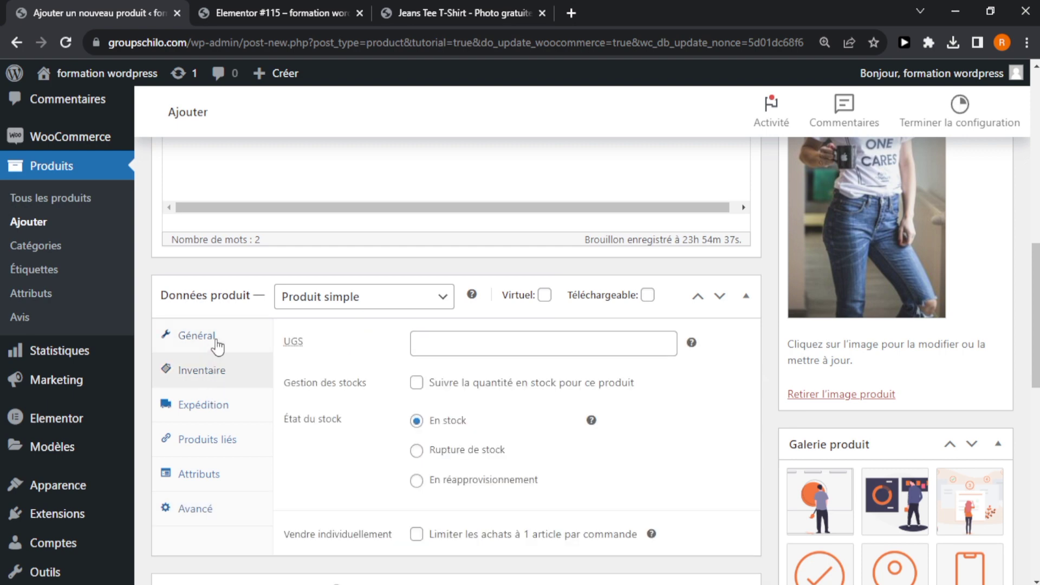
left_click(217, 345)
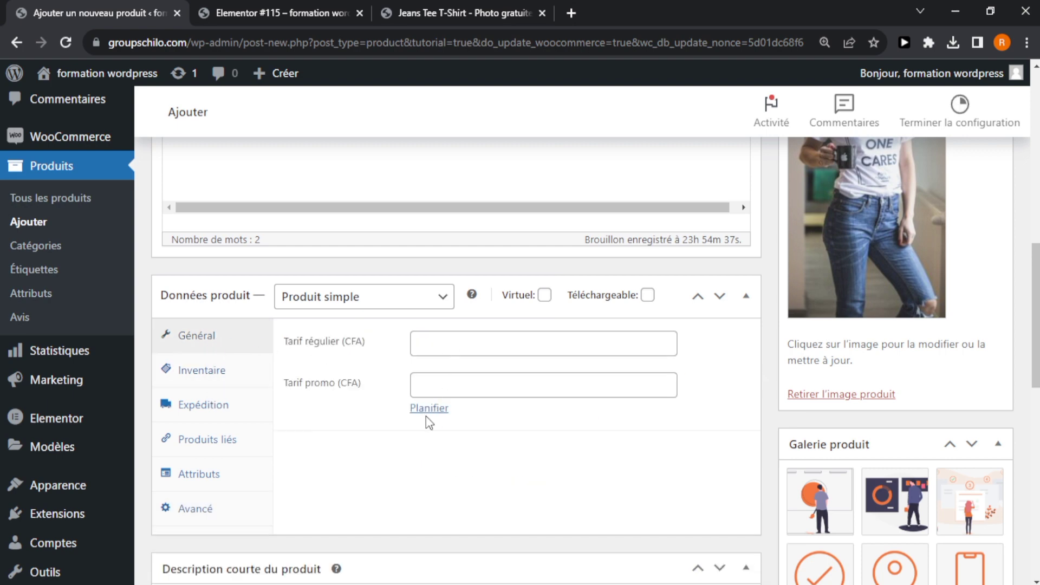
left_click(219, 377)
left_click(206, 404)
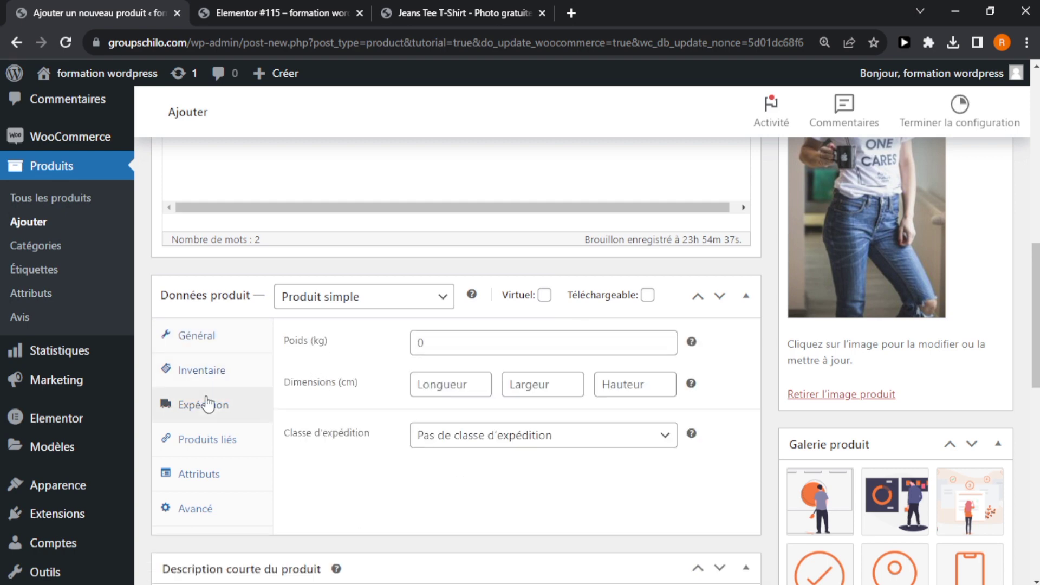
left_click(225, 448)
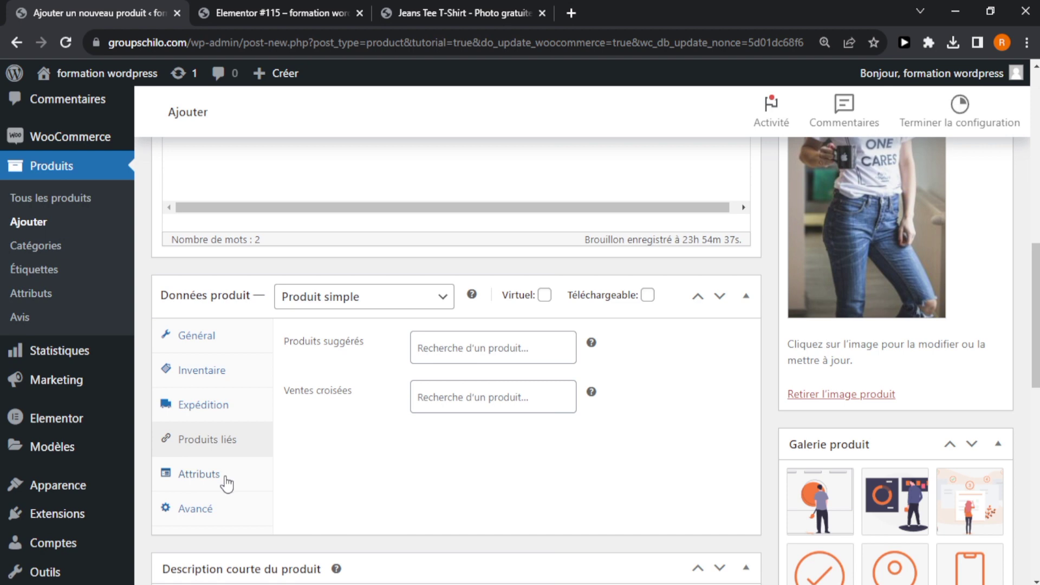
left_click(226, 482)
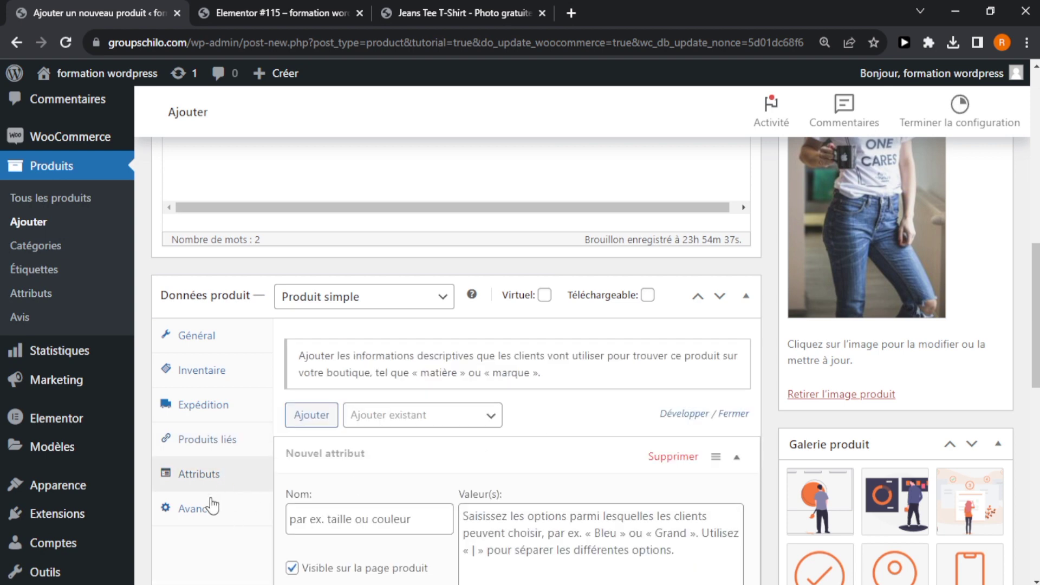
Examine the new attribute's name and value fields and the list of existing attributes.
left_click(383, 517)
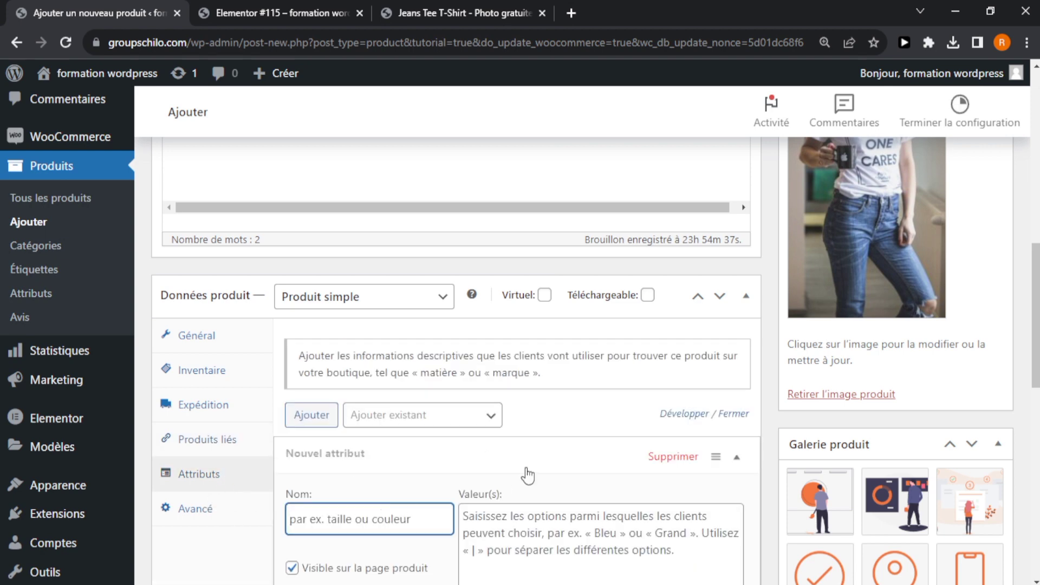
scroll(627, 472, "down", 2)
scroll(303, 314, "down", 2)
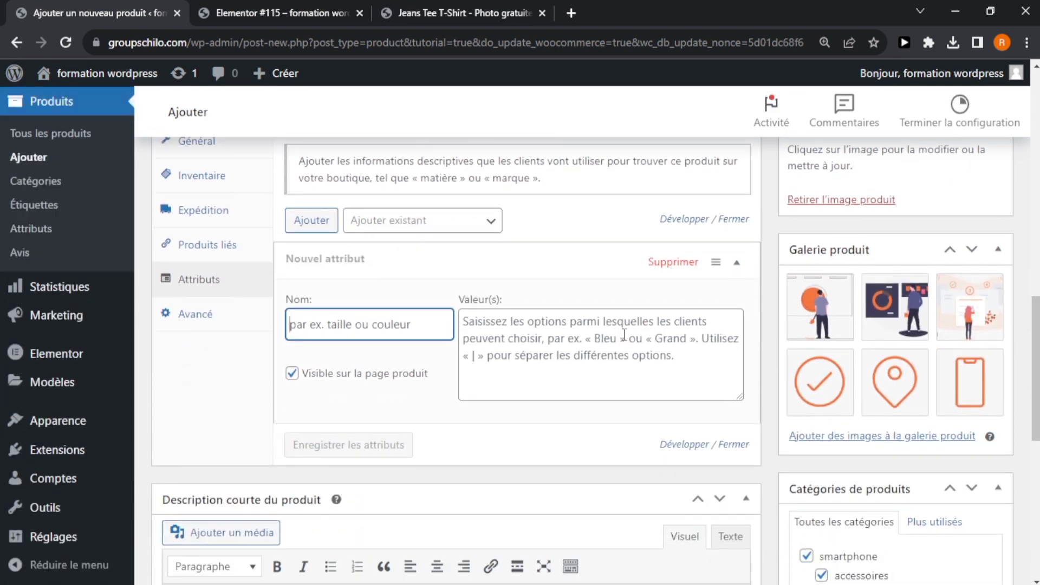
key("Tab")
left_click(302, 316)
left_click(391, 236)
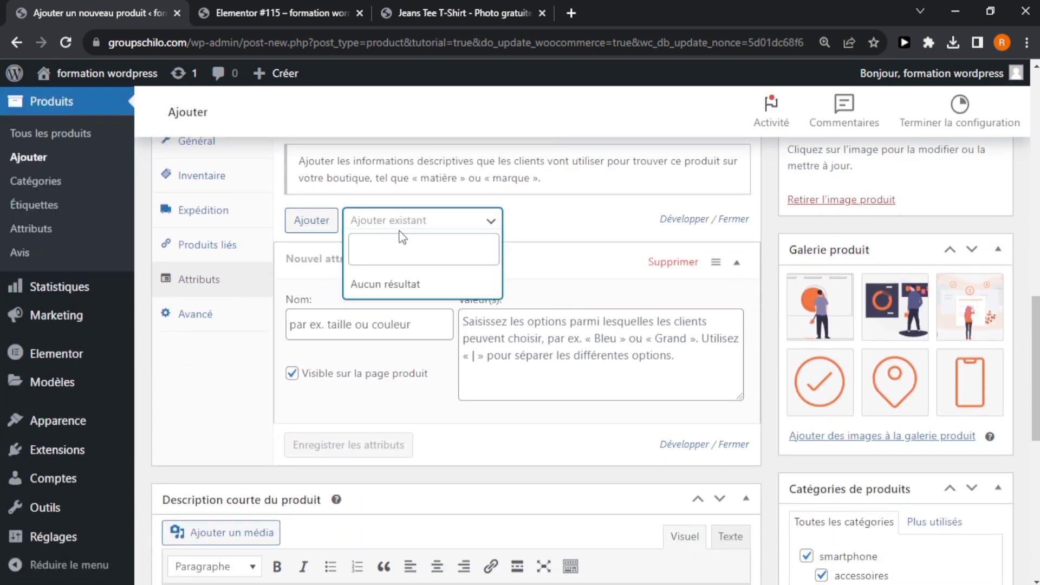
left_click(546, 264)
Publish the T-shirt product.
scroll(455, 358, "down", 5)
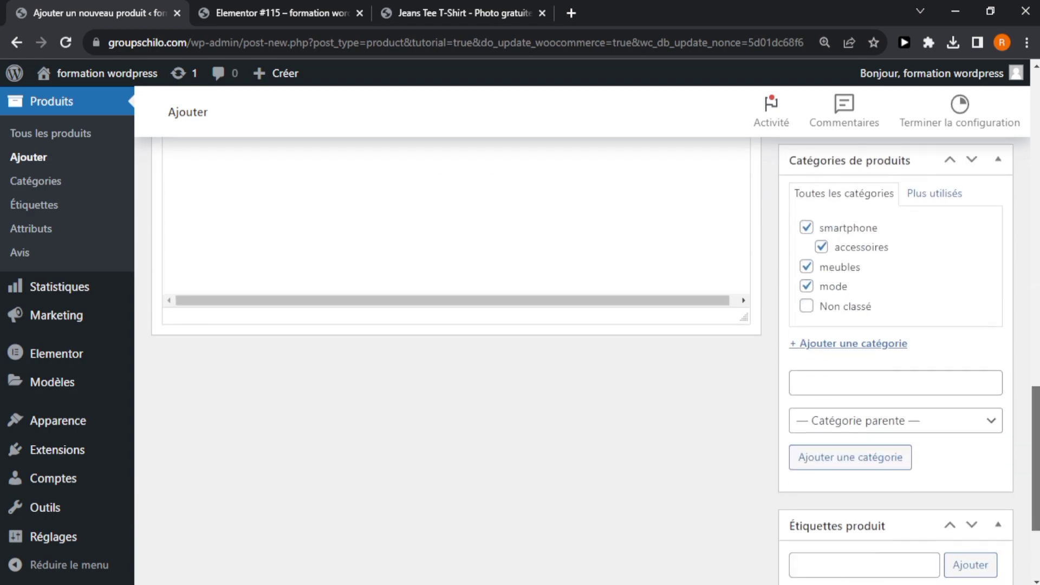
scroll(455, 357, "up", 10)
scroll(260, 395, "down", 2)
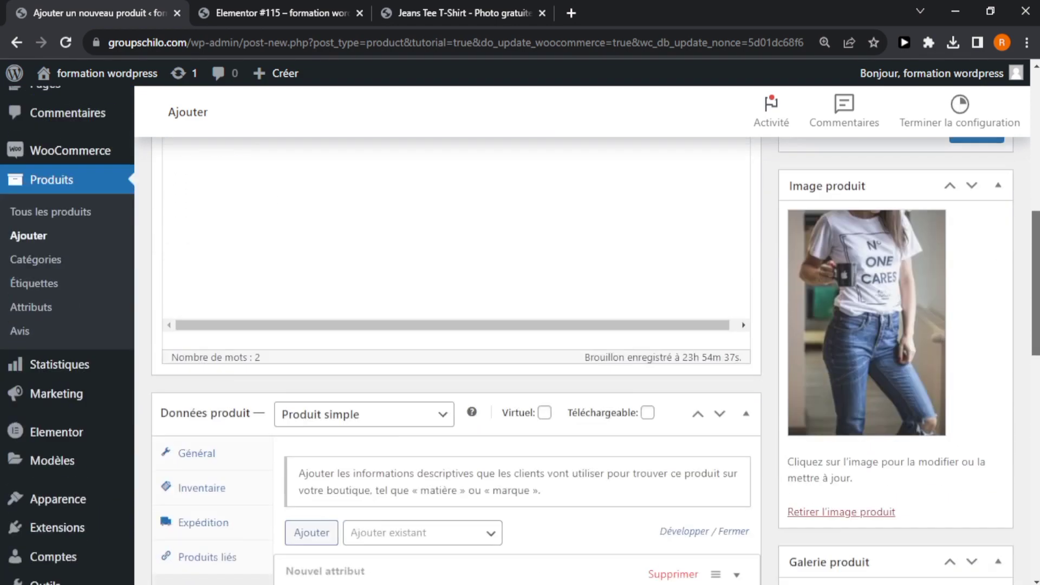
scroll(985, 292, "up", 4)
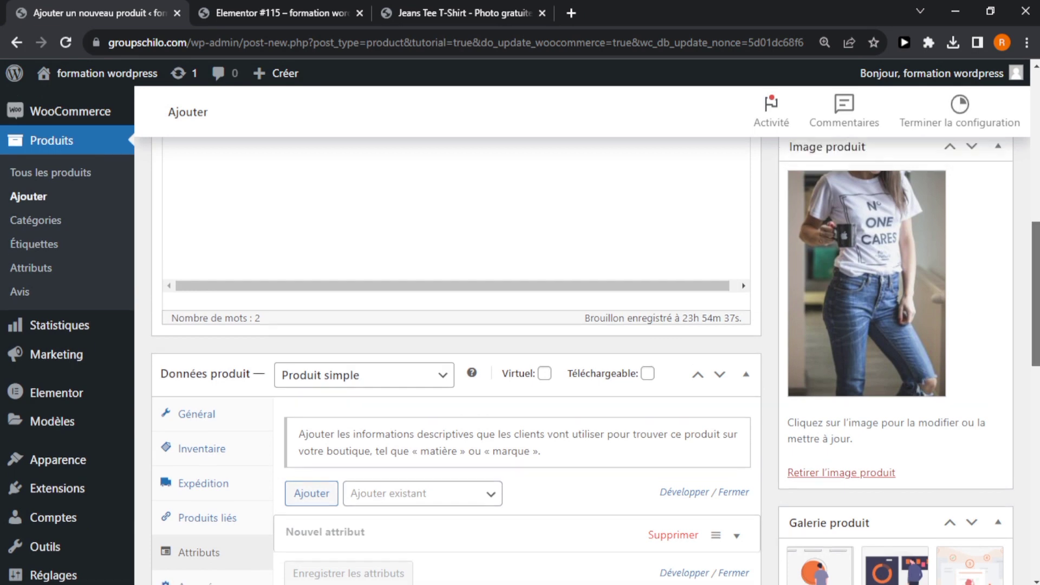
left_click(970, 308)
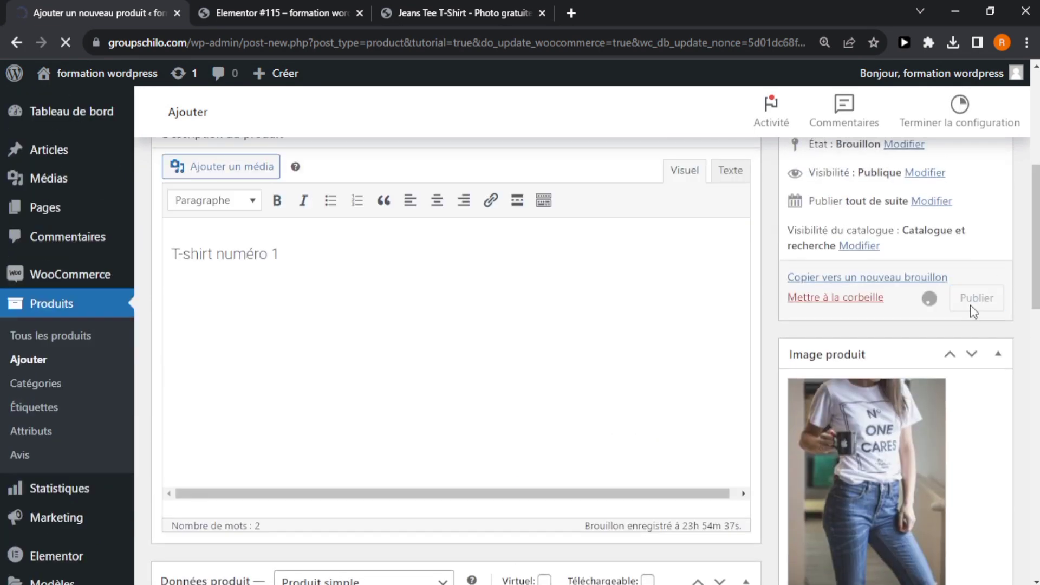
Open the list of all products in a separate browser tab and switch to it.
left_click_drag(1035, 279, 1036, 207)
scroll(520, 325, "down", 5)
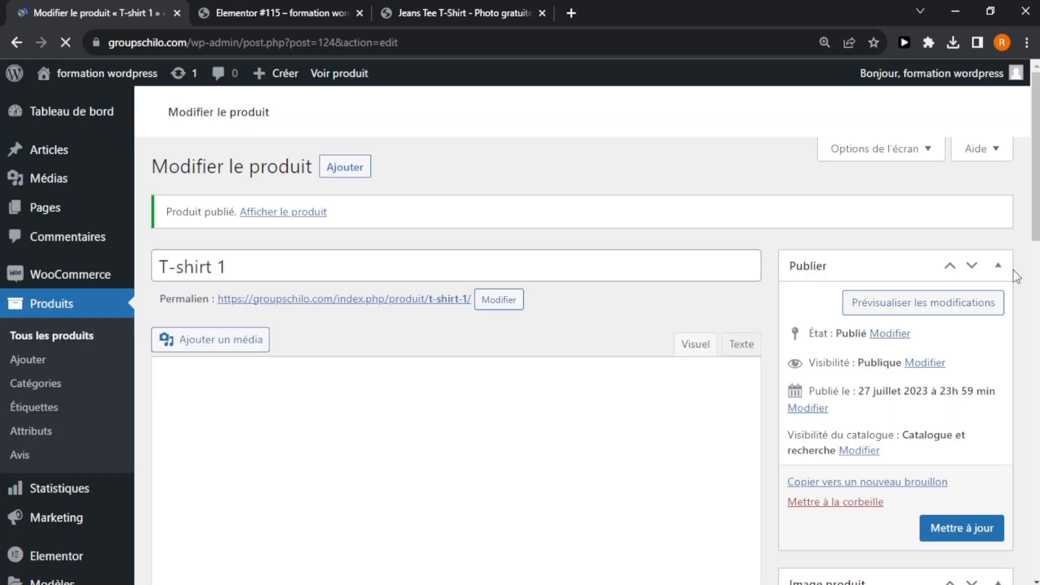
mouse_move(1036, 205)
left_mouse_down()
mouse_move(1035, 415)
mouse_move(1035, 217)
left_mouse_up()
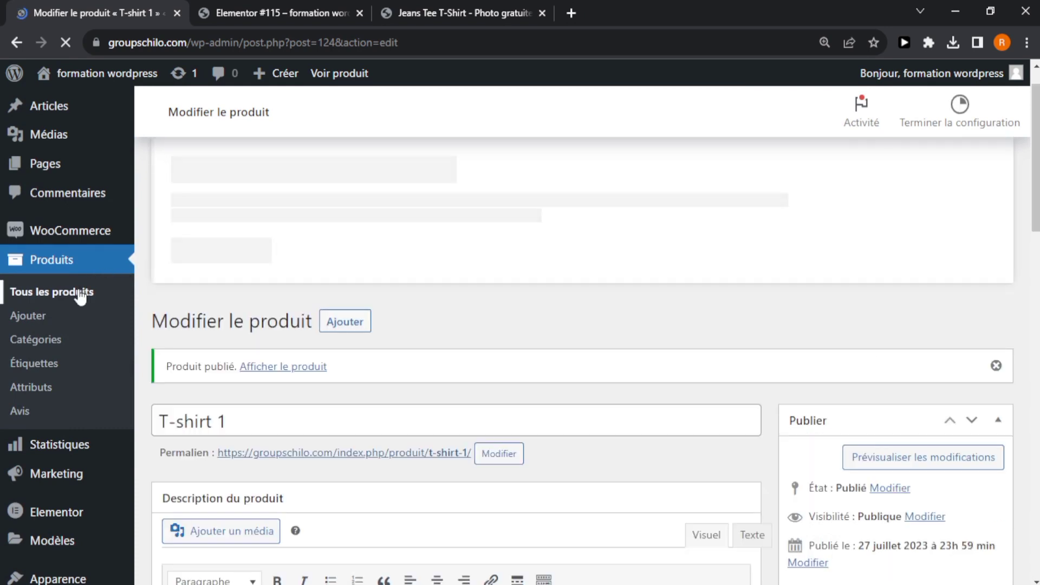
middle_click(89, 295)
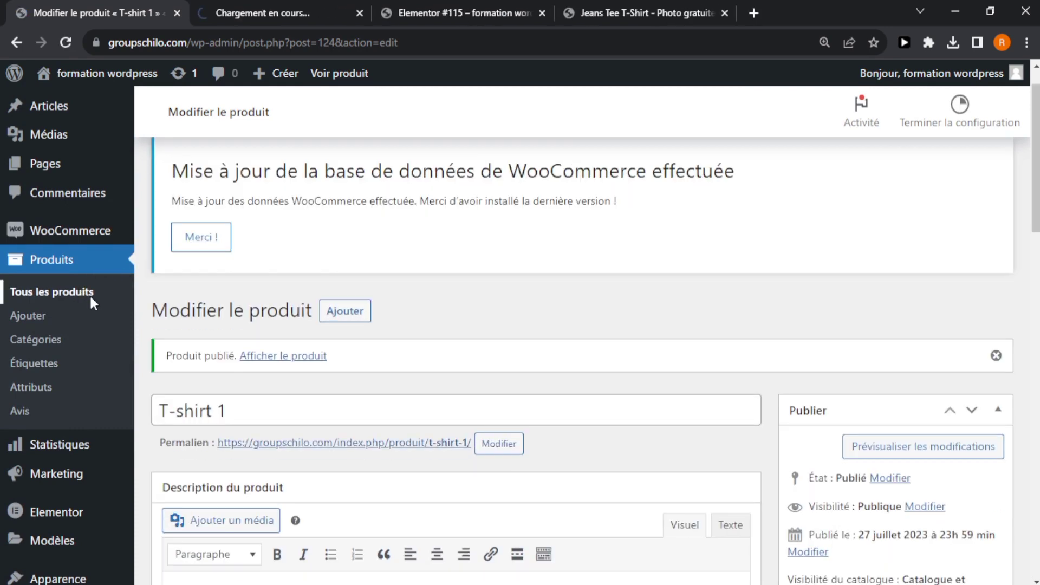
left_click(288, 6)
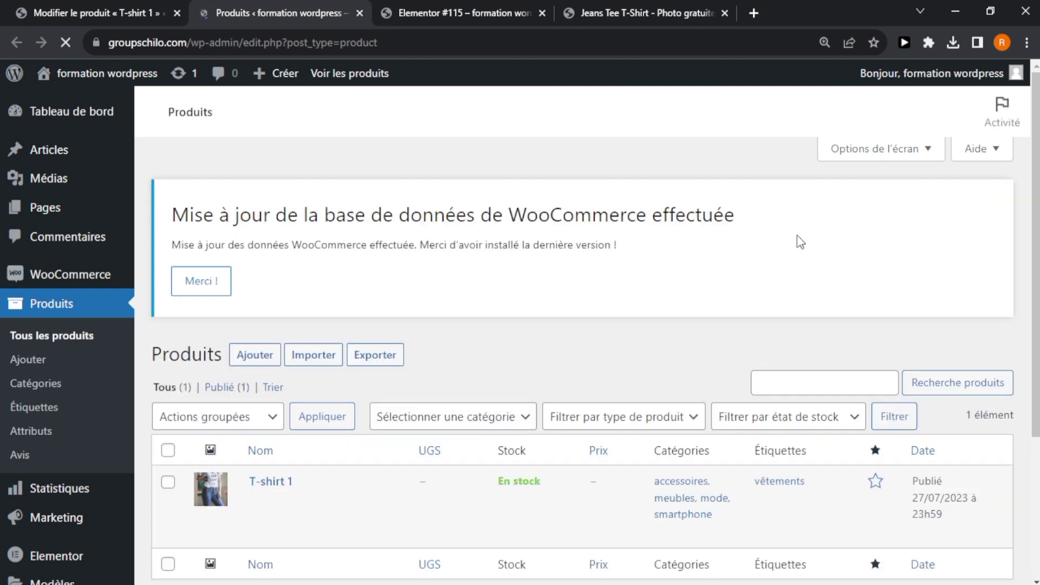
Examine the T-shirt 1 entry in the product list, including its stock, price, categories, tag and date columns.
scroll(796, 239, "down", 3)
scroll(430, 260, "down", 1)
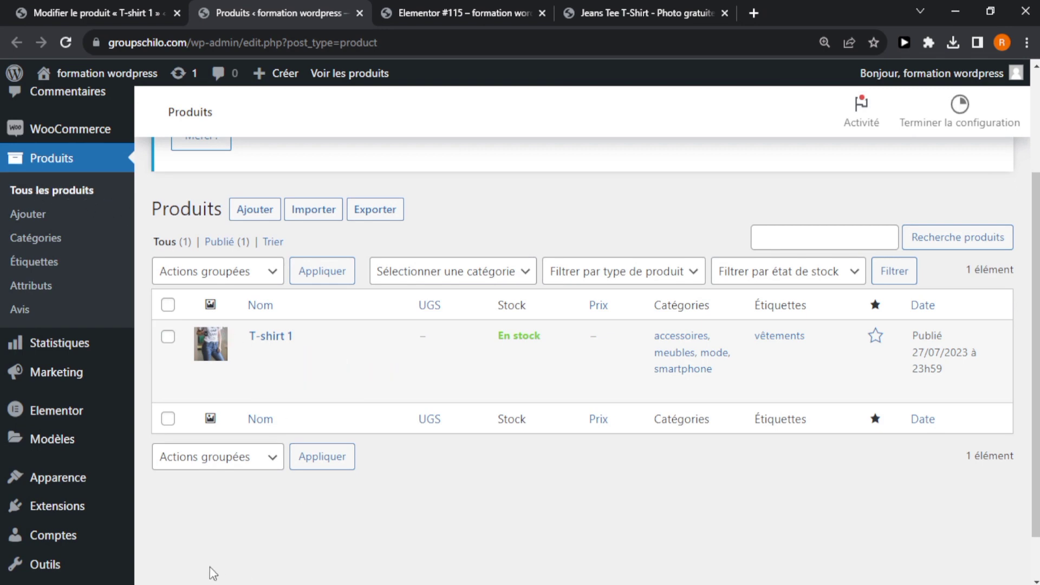
left_click(184, 583)
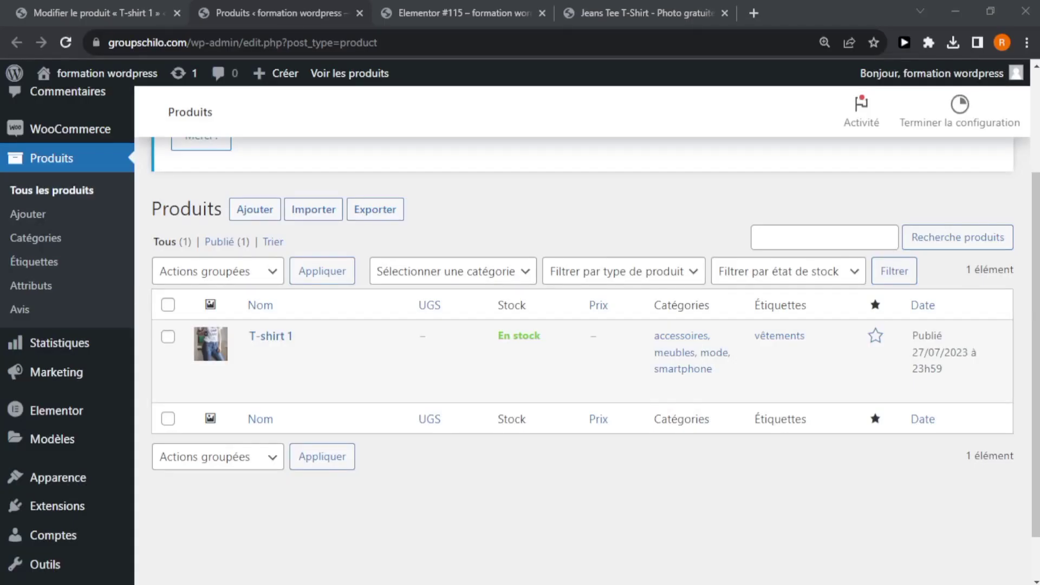
mouse_move(381, 386)
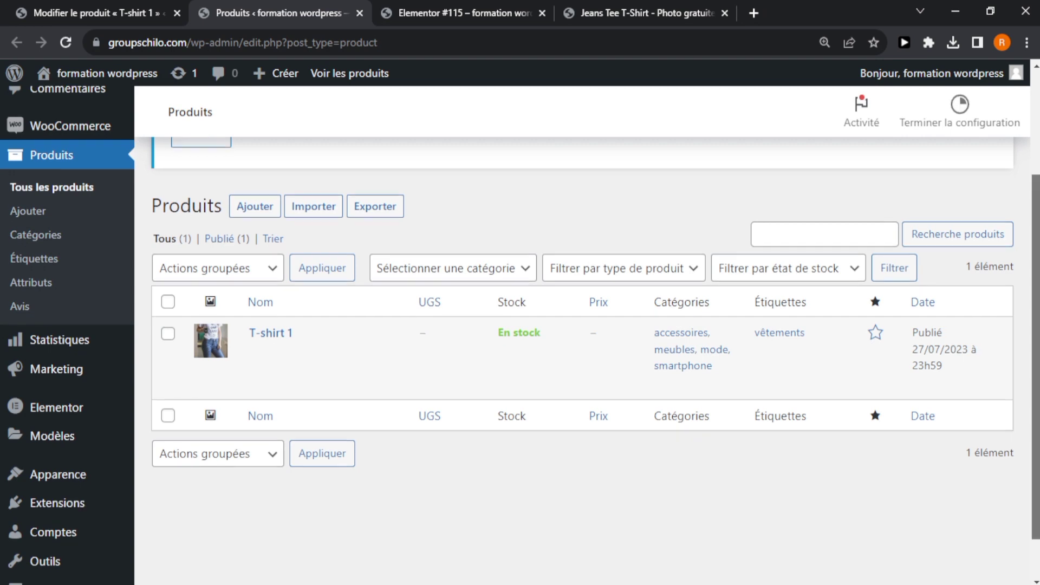
scroll(379, 444, "up", 1)
mouse_move(256, 378)
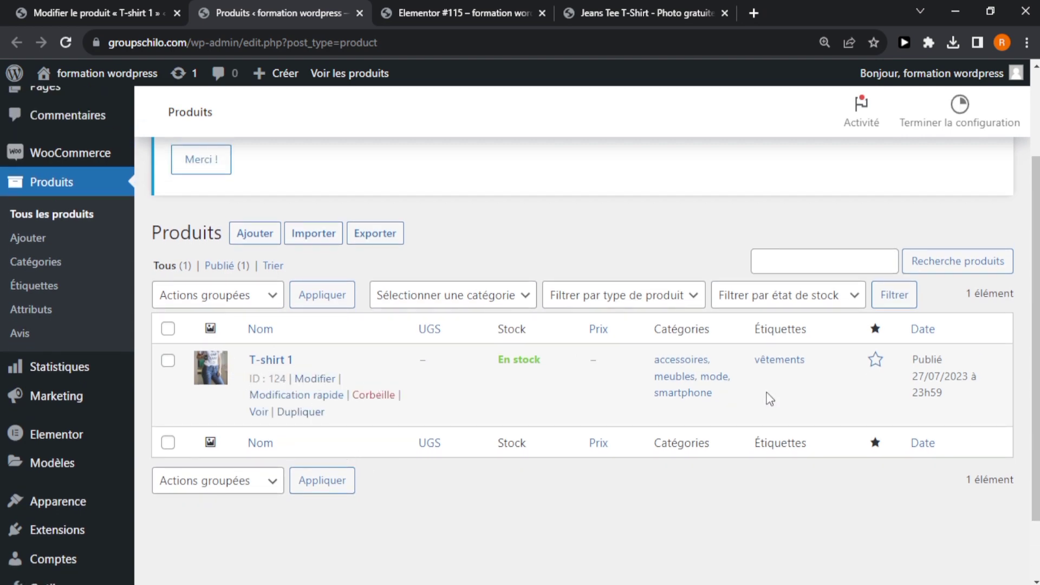
left_click_drag(1035, 374, 1036, 400)
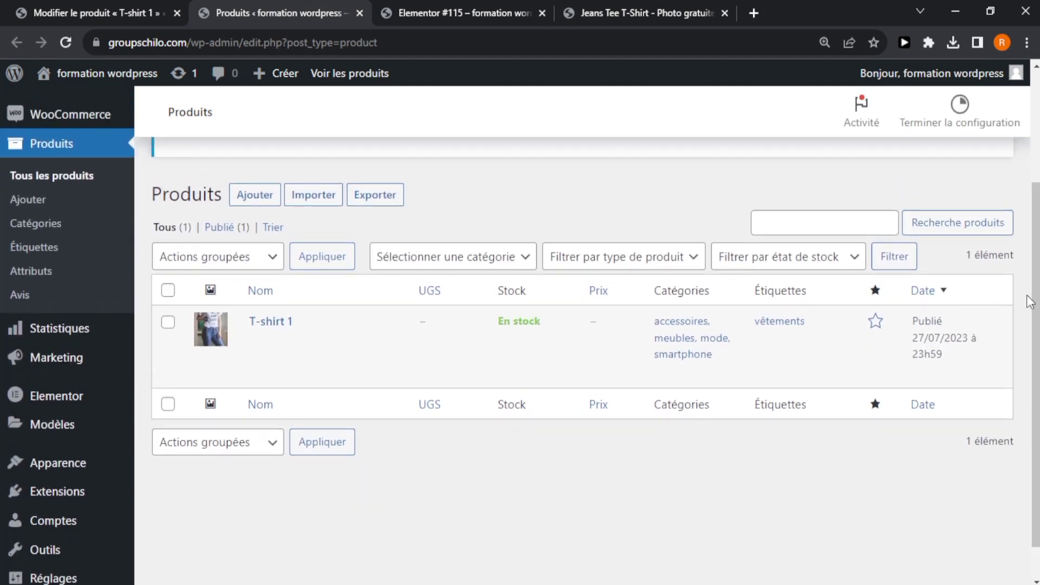
left_click_drag(1035, 303, 1036, 241)
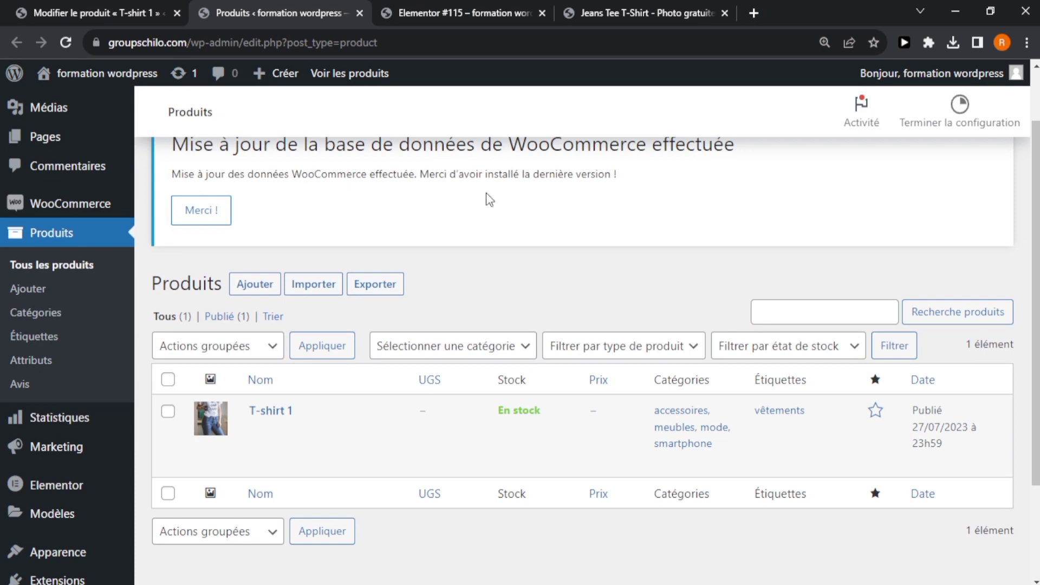
Check the preview of the E-commerce 1 page and open Elementor #115 from the list of all pages for editing with Elementor.
left_click(435, 5)
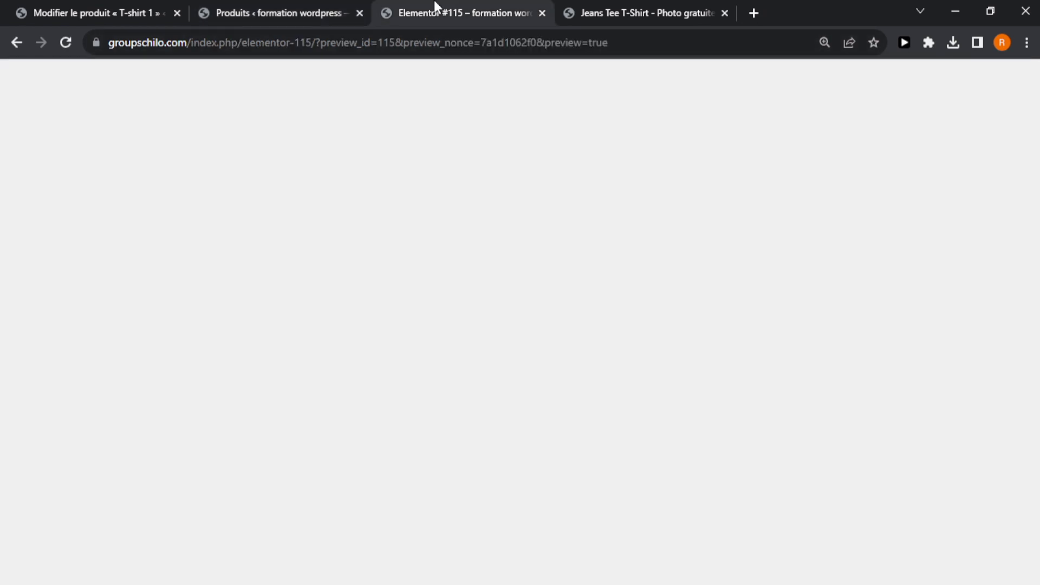
left_click(330, 7)
left_click(440, 4)
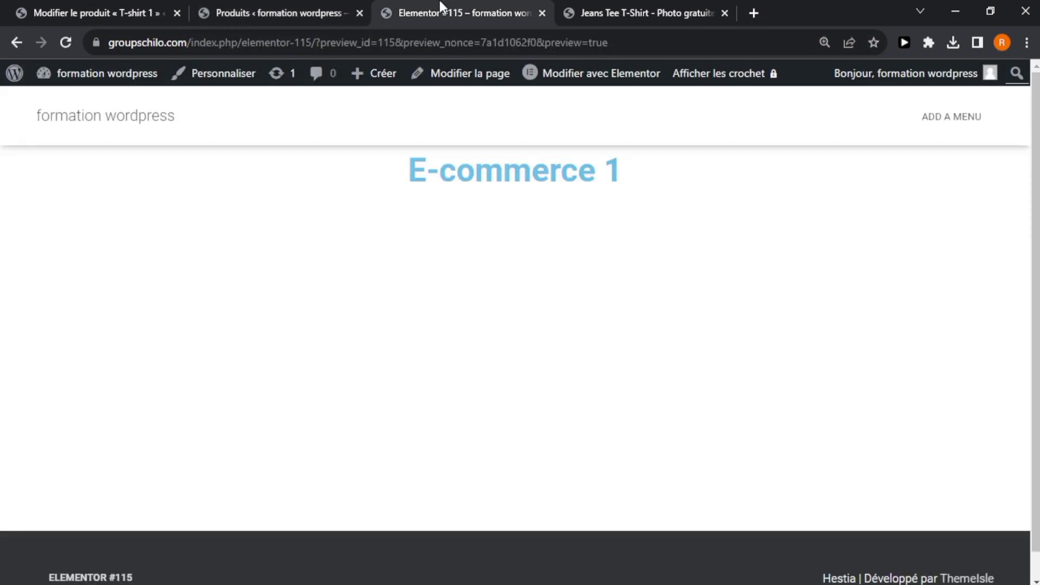
left_click(319, 7)
mouse_move(168, 156)
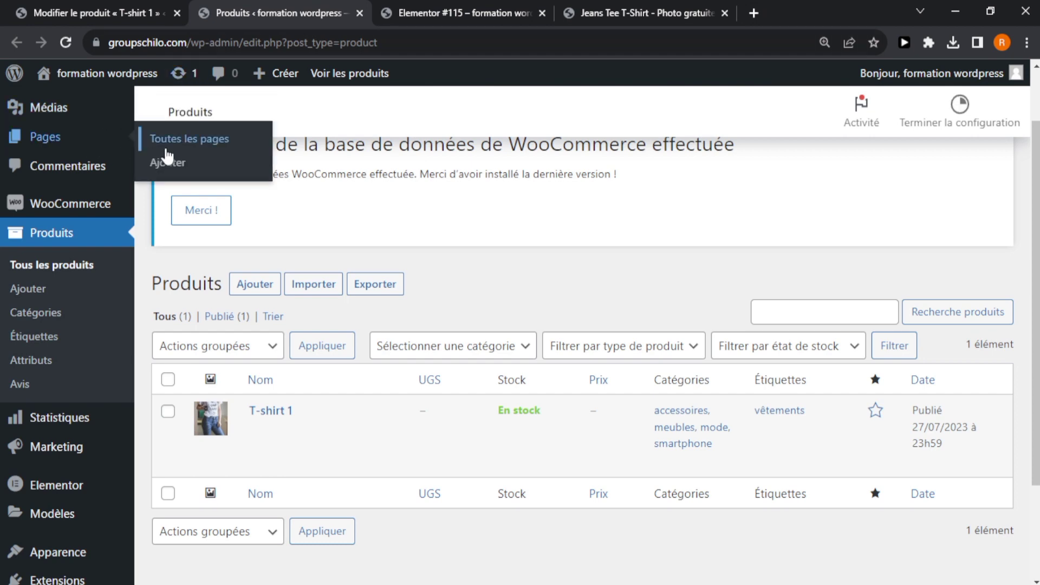
left_click(67, 141)
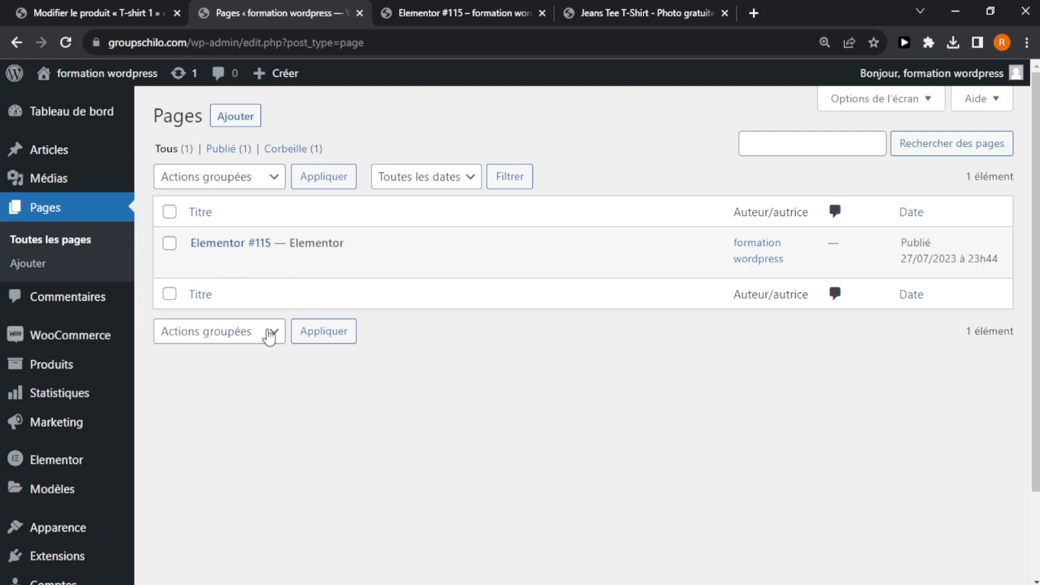
left_click(459, 266)
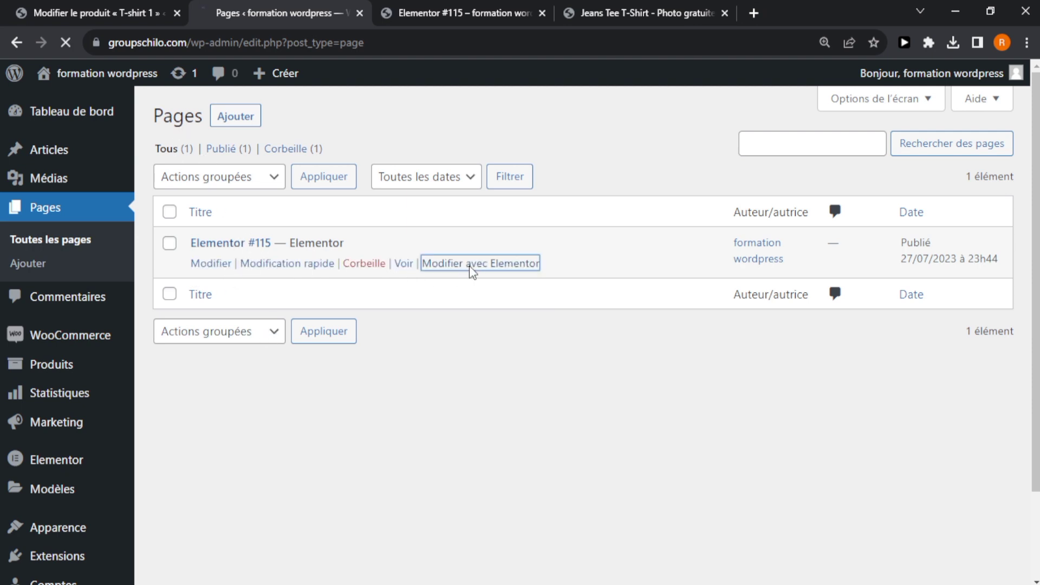